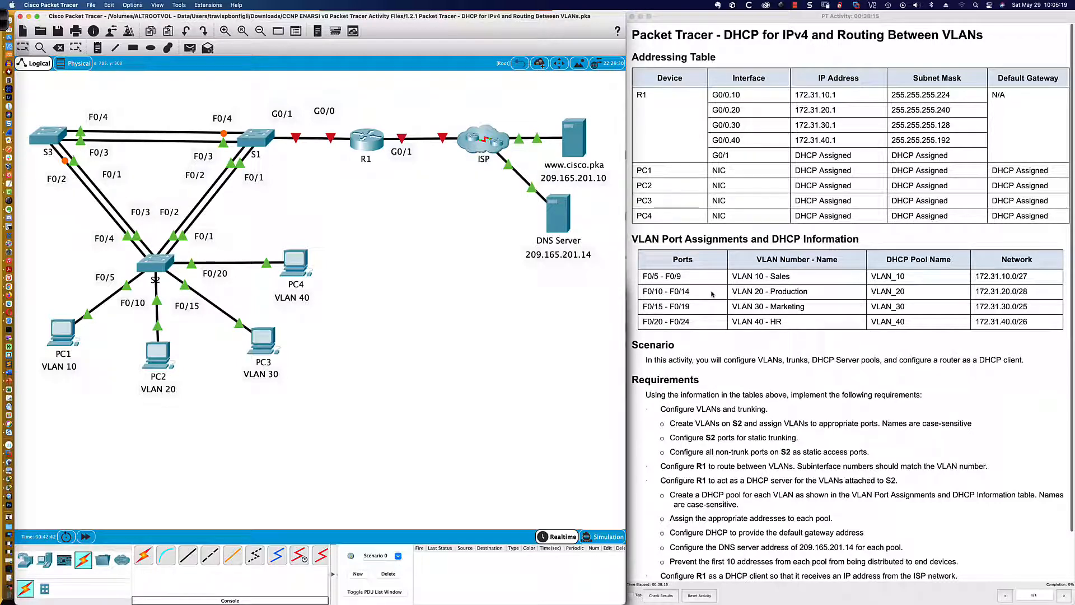
# - Highlight the requirement "Configure VLANs and trunking." and open the command line of switch S2 at its prompt
pyautogui.click(647, 361)
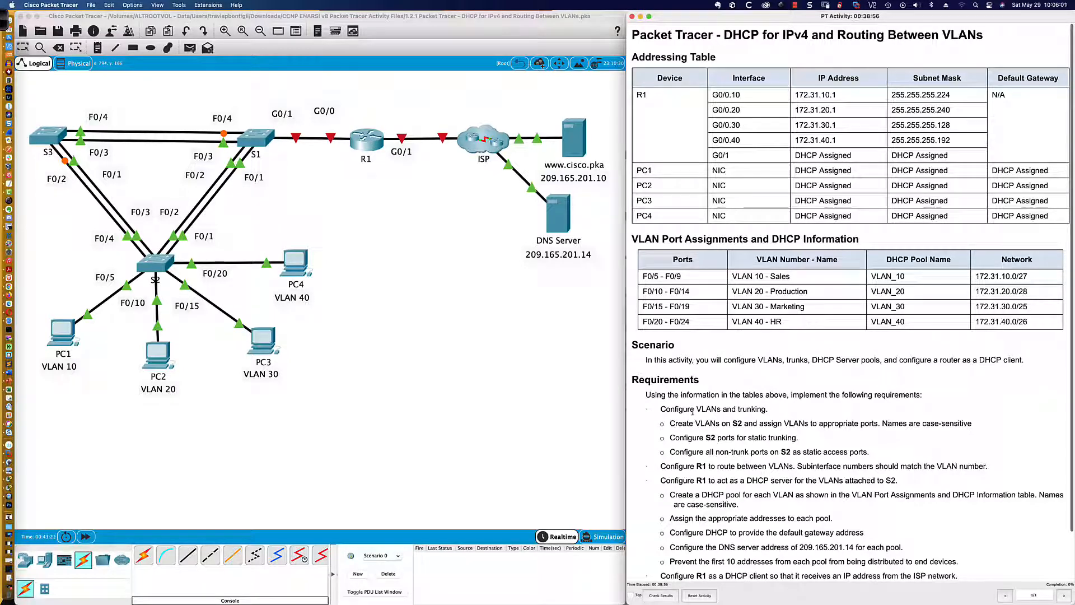
pyautogui.moveTo(660, 409); pyautogui.dragTo(768, 413)
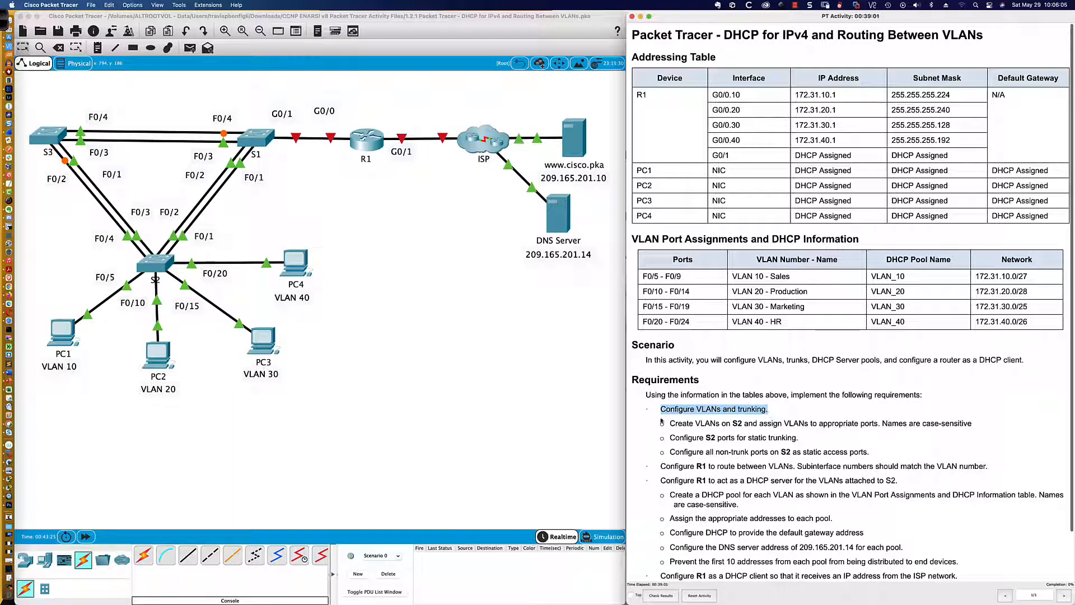
pyautogui.click(162, 267)
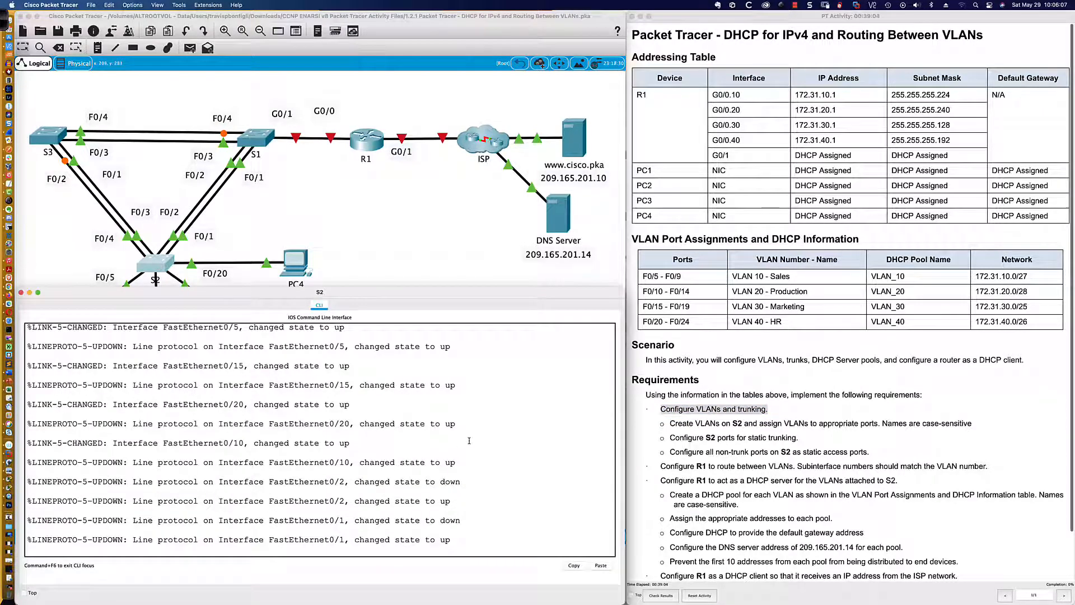
pyautogui.press('Return')
pyautogui.press('Return')
pyautogui.press('Return')
pyautogui.press('Return')
pyautogui.press('Return')
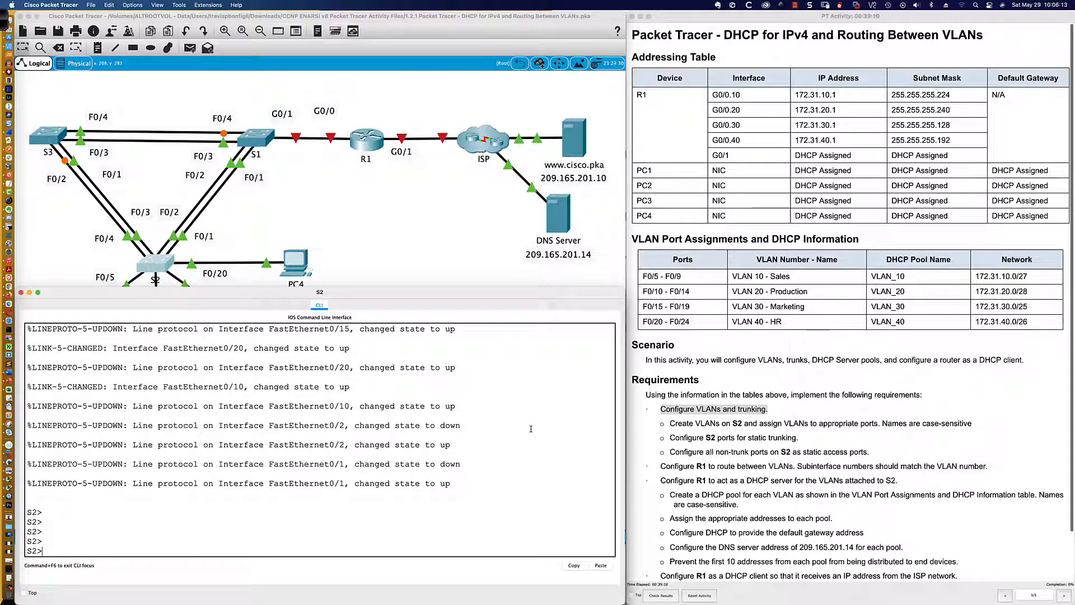
# - Enter privileged EXEC mode on S2 and go into global configuration mode
pyautogui.write('en')
pyautogui.press('Tab')
pyautogui.press('Return')
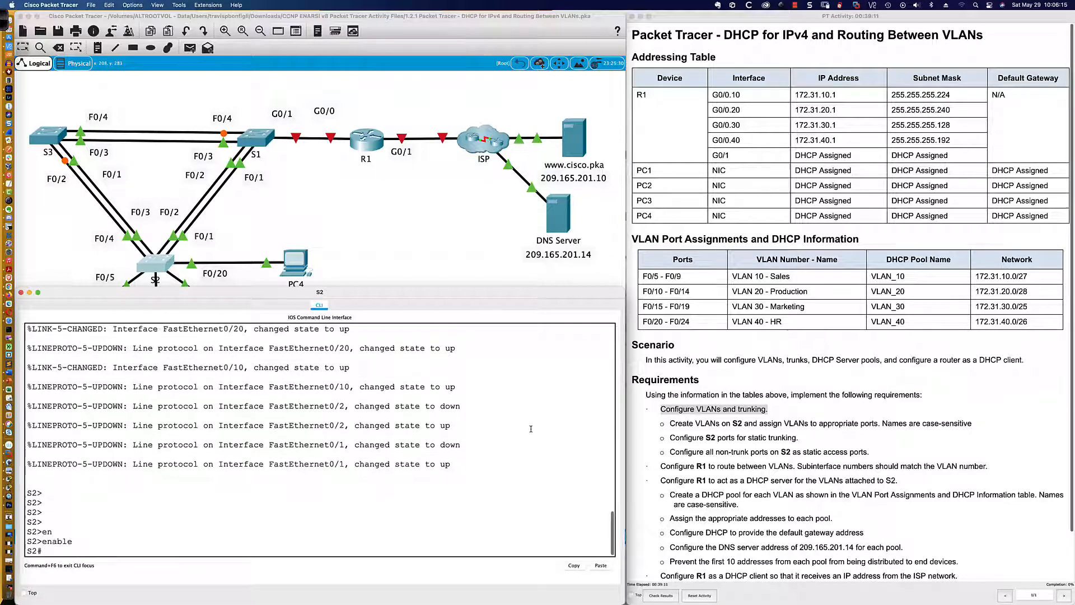
pyautogui.write('conf')
pyautogui.press('Tab')
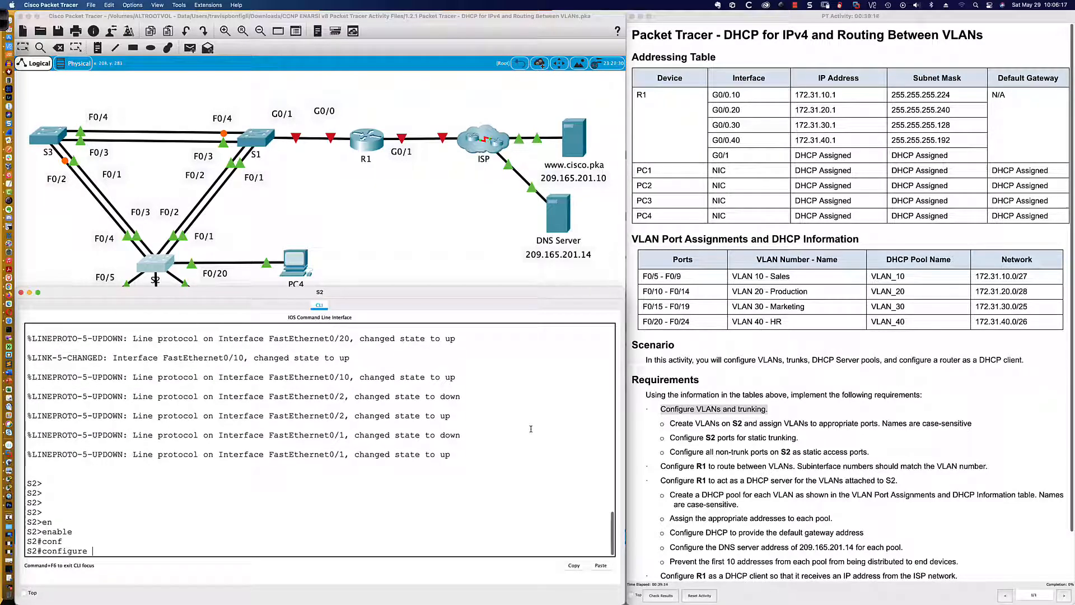
pyautogui.write('t')
pyautogui.press('Tab')
pyautogui.press('Return')
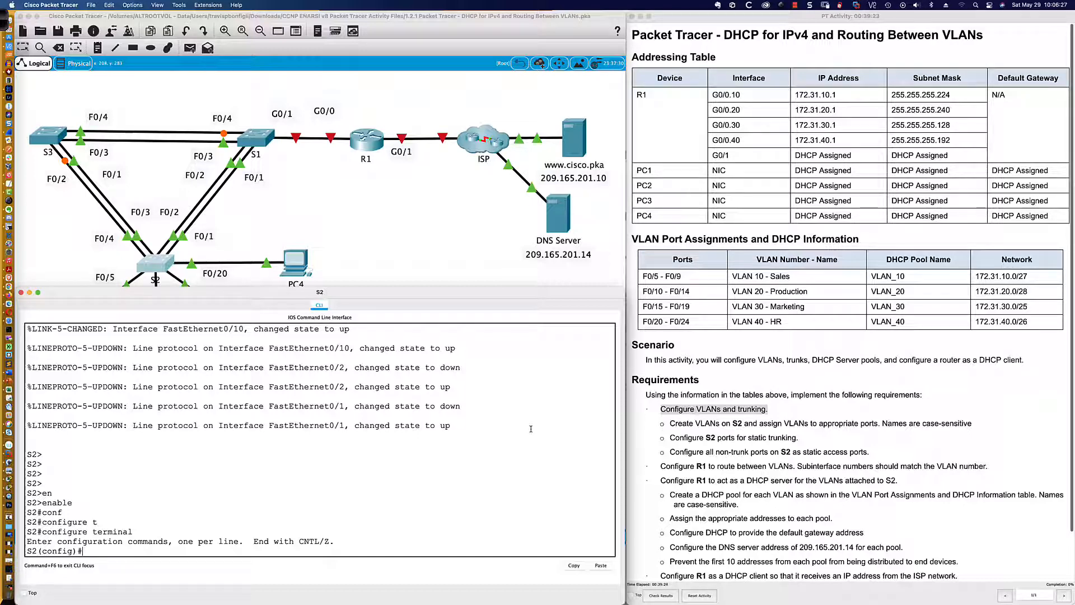
# - Create VLAN 10 named Sales and VLAN 20 named Production on S2
pyautogui.write('vlan 10')
pyautogui.press('Return')
pyautogui.write('name Sales')
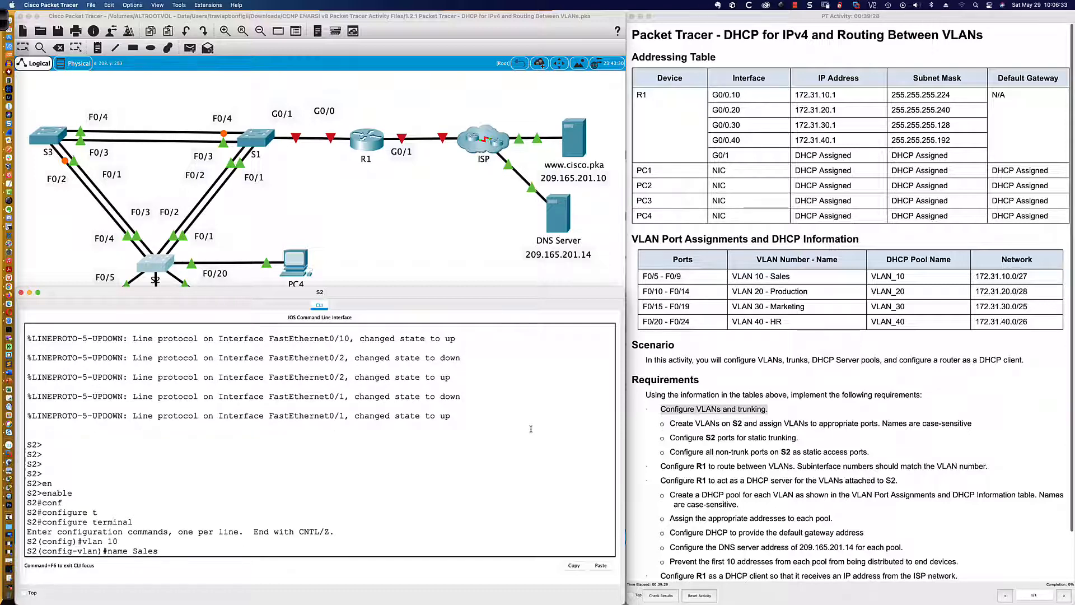
pyautogui.press('Return')
pyautogui.write('vlan 20')
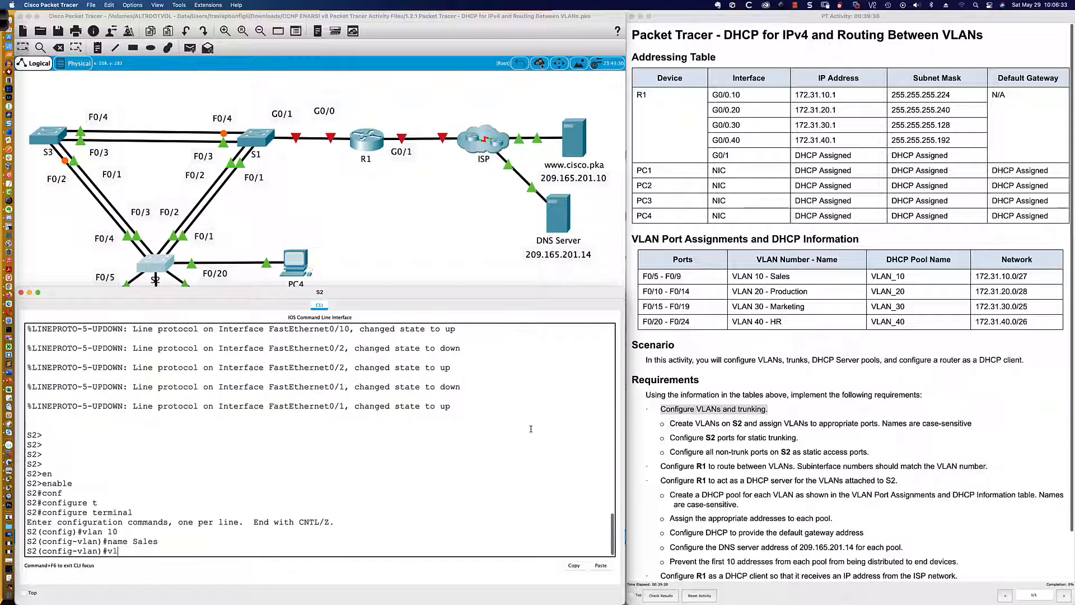
pyautogui.press('Return')
pyautogui.write('name Production')
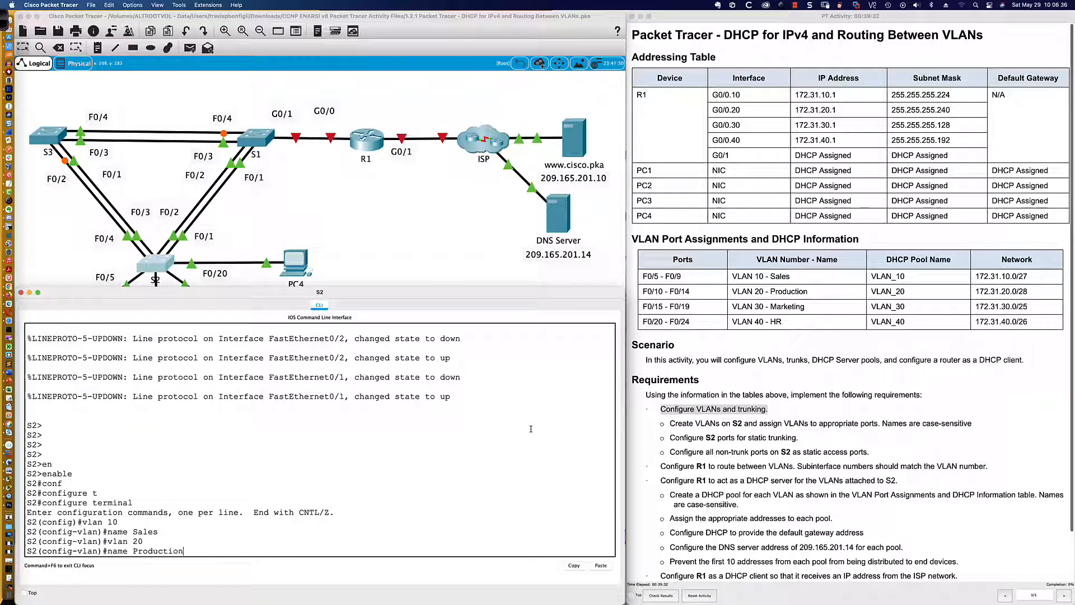
pyautogui.press('Return')
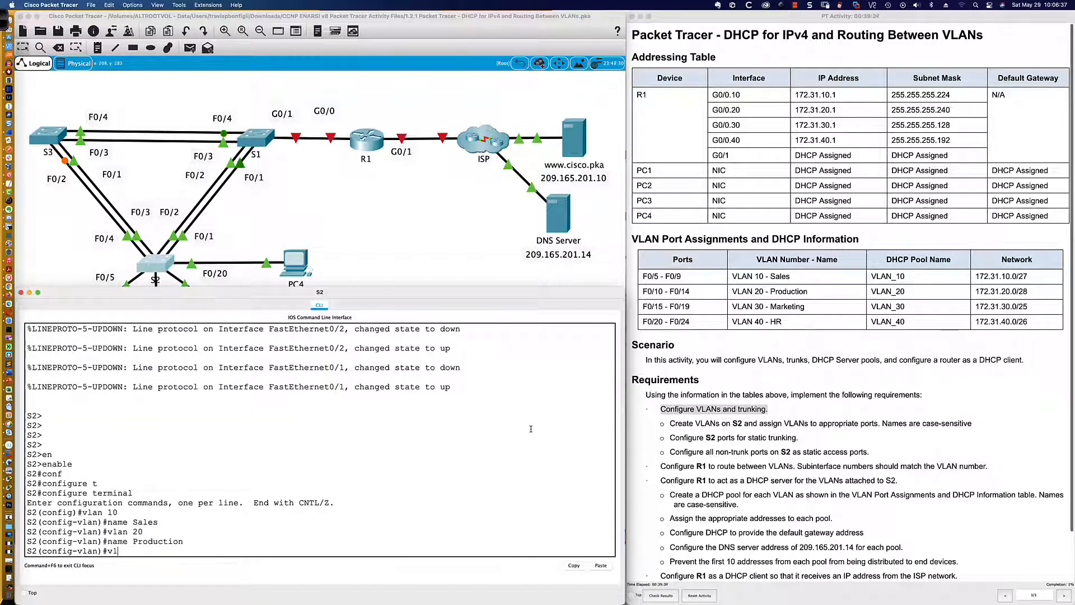
# - Create VLAN 30 named Marketing and VLAN 40 named HR on S2
pyautogui.write('vlan ')
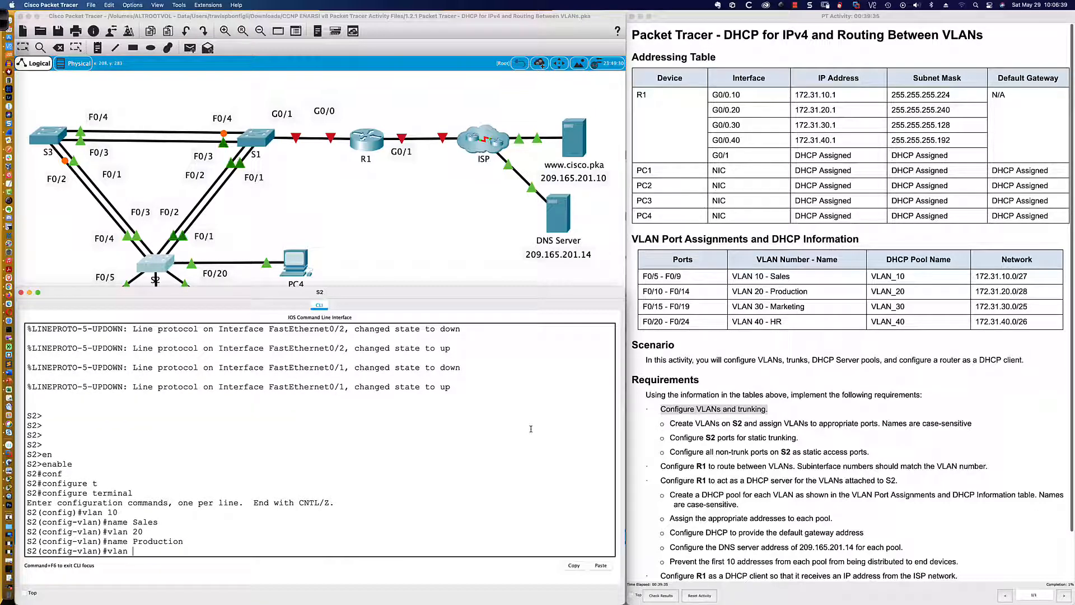
pyautogui.write('30')
pyautogui.press('Return')
pyautogui.write('name ')
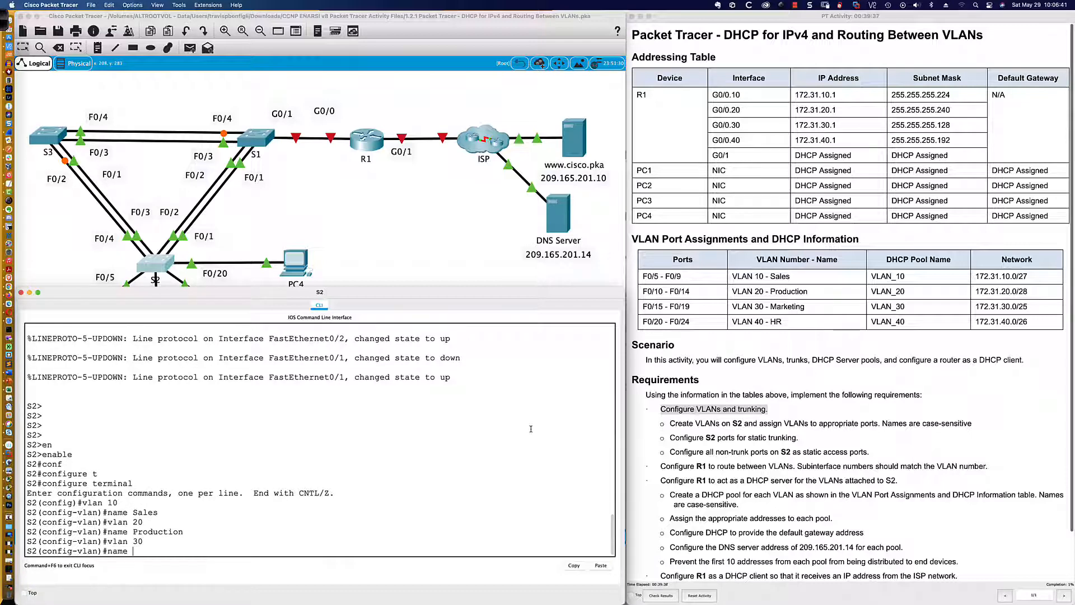
pyautogui.write('Marketing')
pyautogui.press('Return')
pyautogui.write('vlan 40')
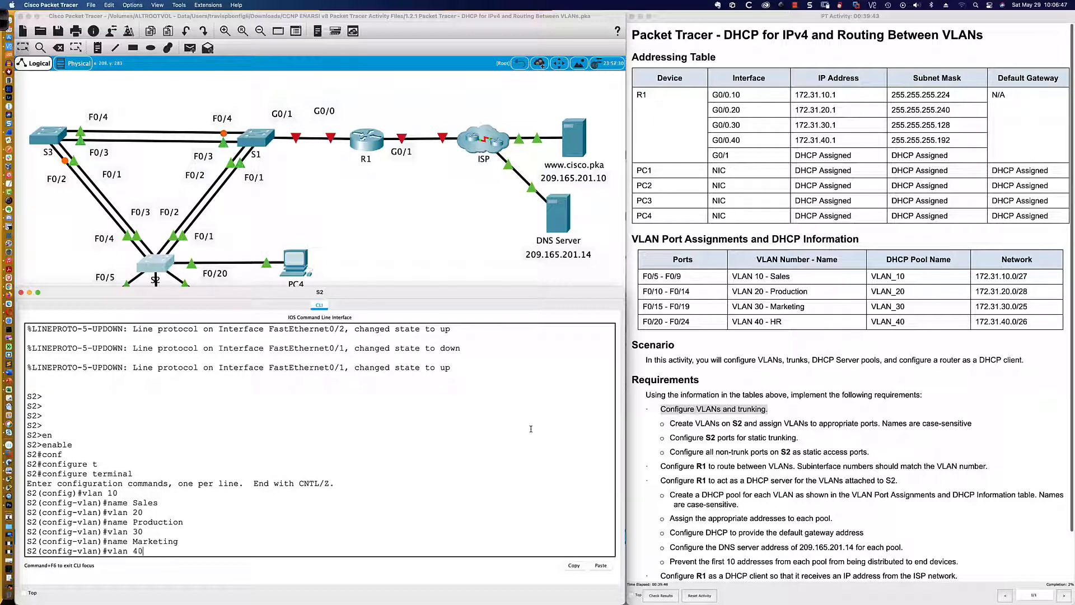
pyautogui.press('Return')
pyautogui.write('name HR')
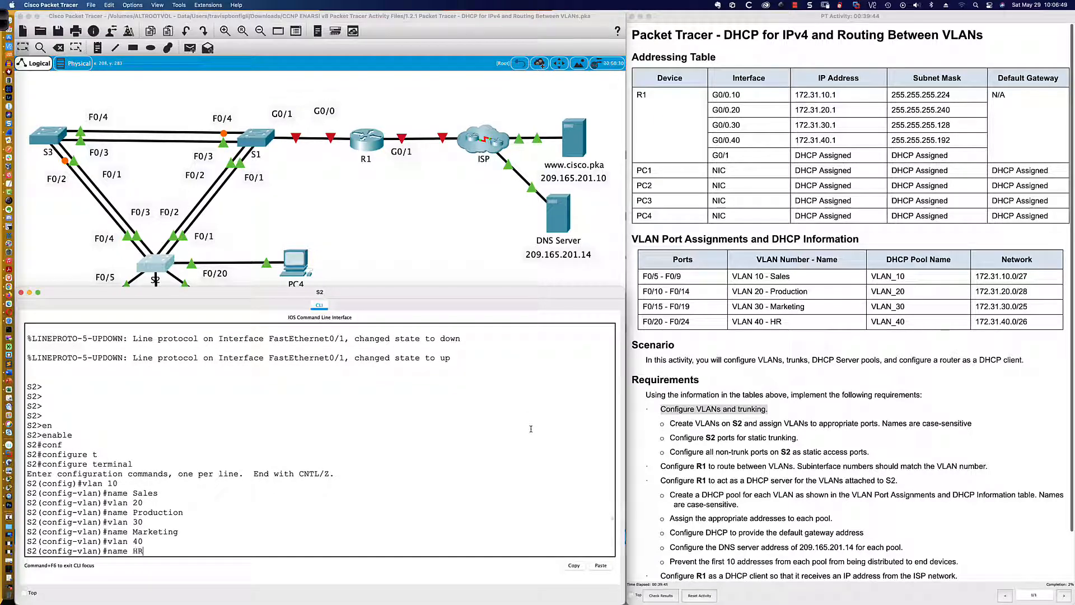
pyautogui.press('Return')
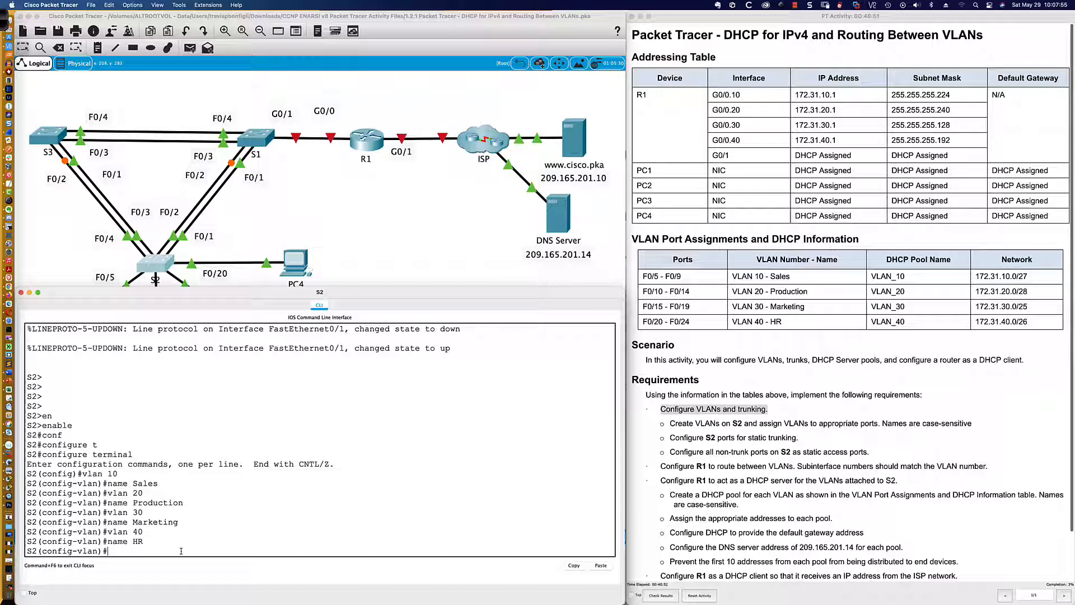
# - Enter interface range configuration for fa0/5-9 on S2 and enable the ports with no shut
pyautogui.write('int ra')
pyautogui.press('Tab')
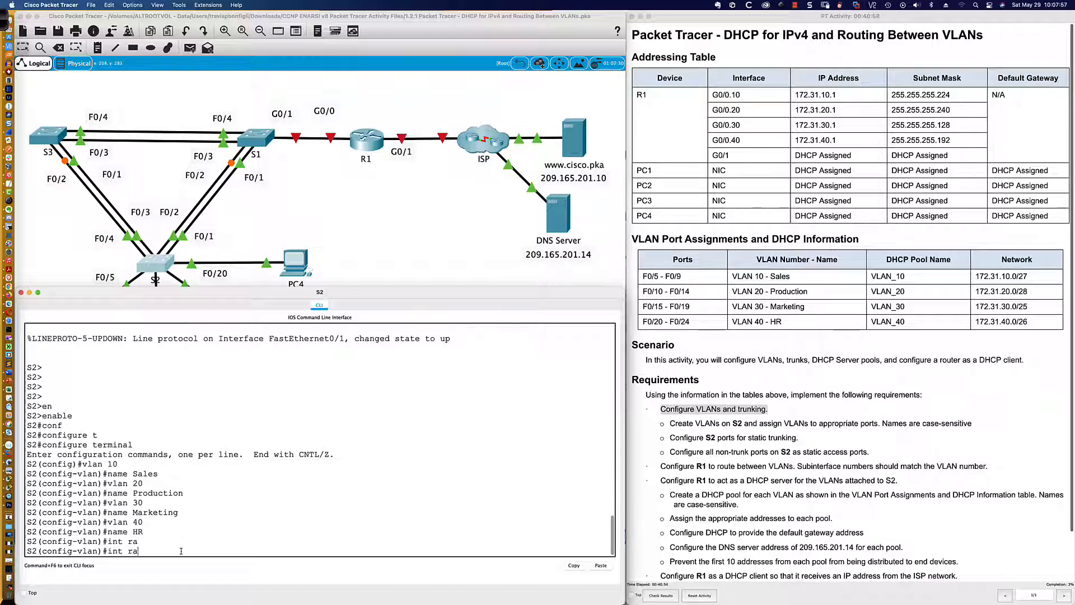
pyautogui.write('fa0/5-9')
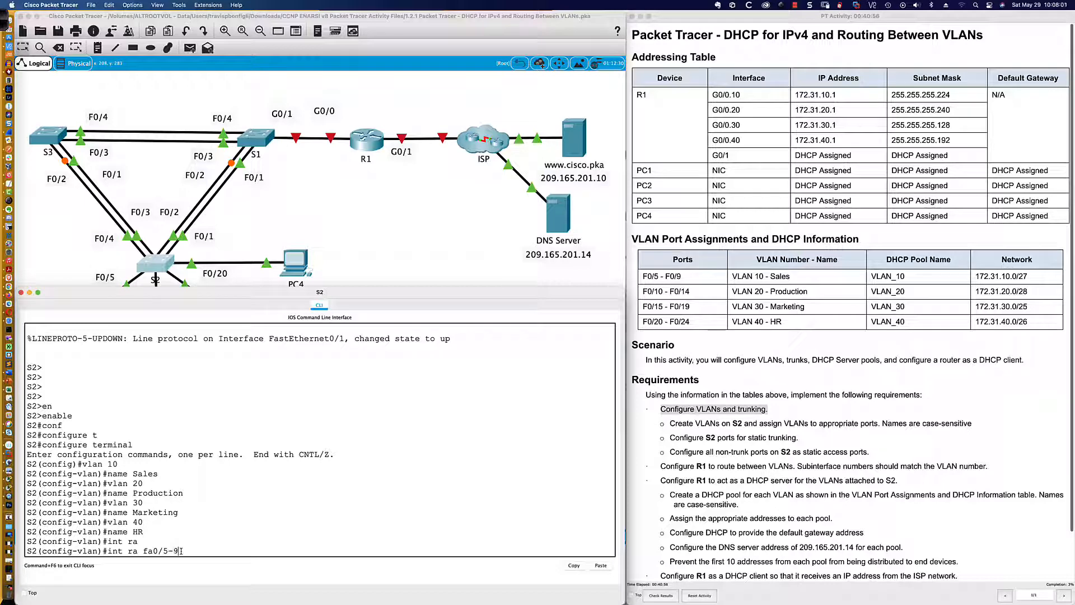
pyautogui.press('Return')
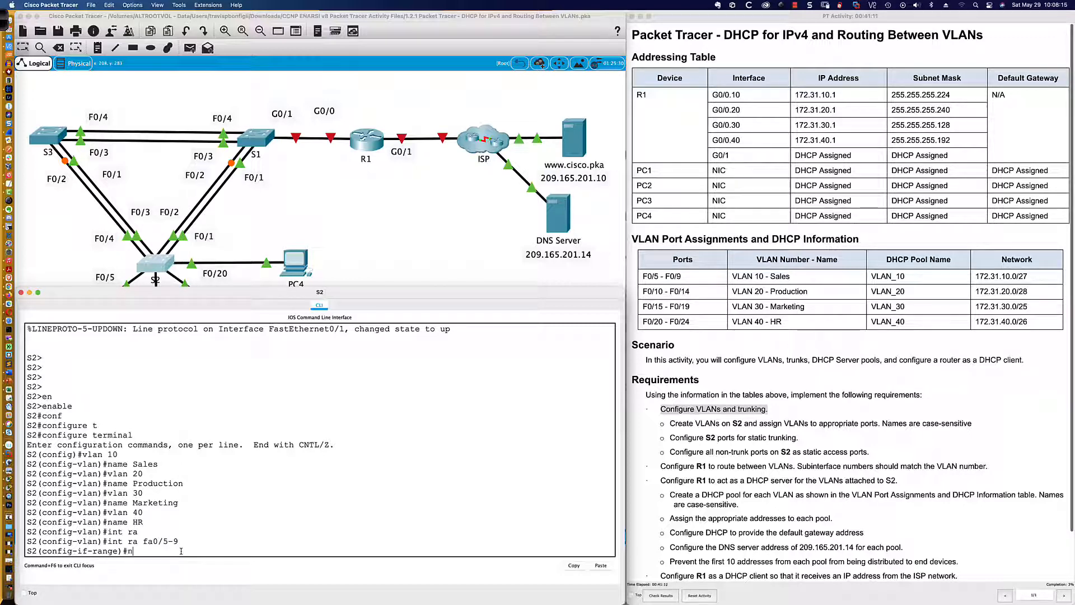
pyautogui.write('no shut')
pyautogui.press('Return')
pyautogui.press('Return')
pyautogui.press('Return')
pyautogui.press('Return')
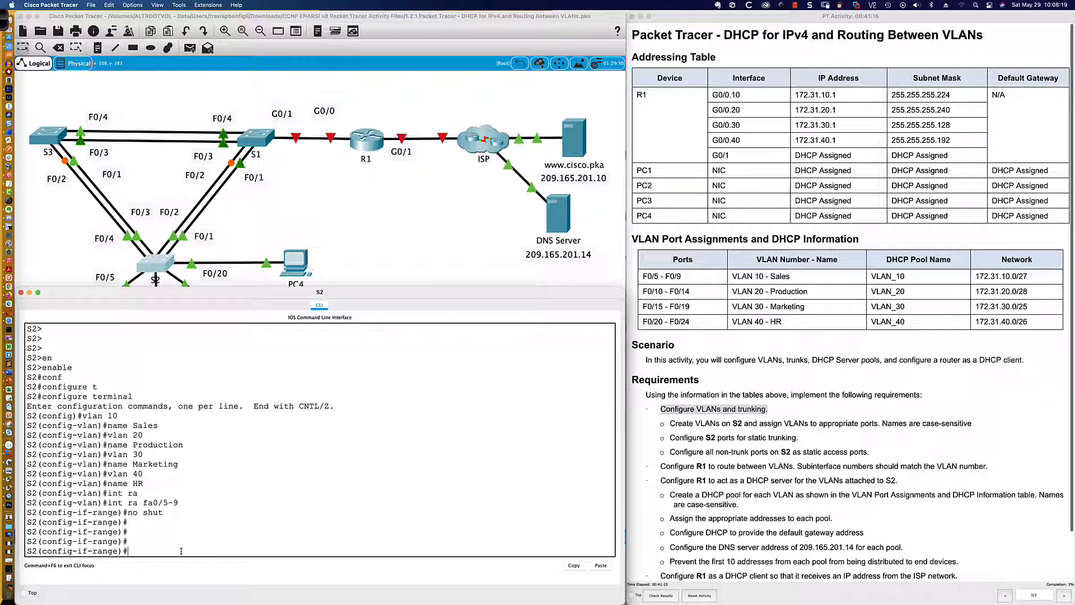
# - Set ports fa0/5-9 on S2 to static access mode with switchport mode access
pyautogui.write('swi')
pyautogui.press('Tab')
pyautogui.write('mode acc')
pyautogui.press('Tab')
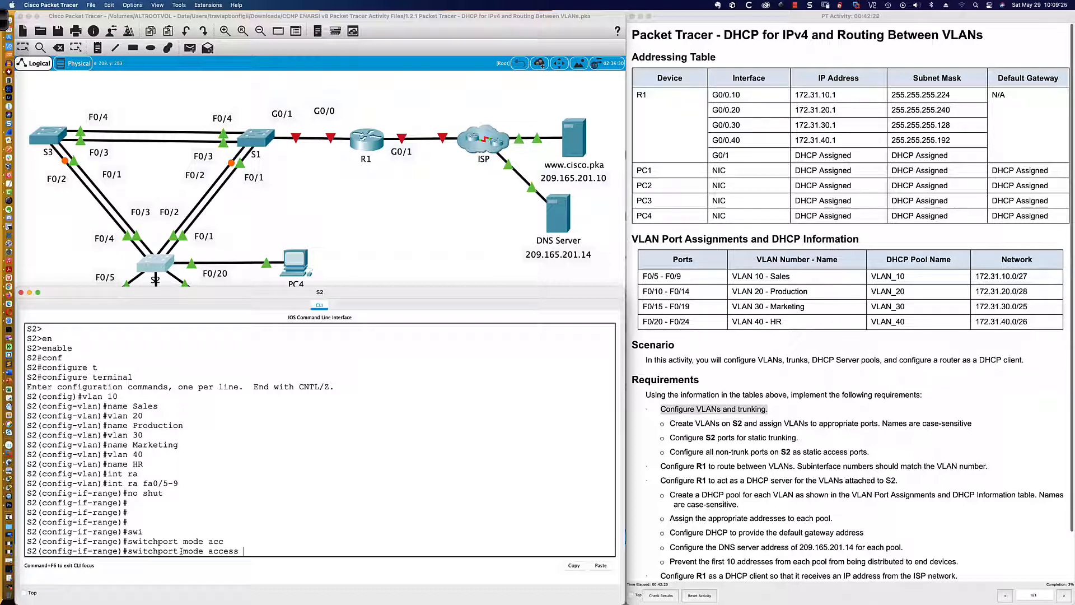
pyautogui.press('Return')
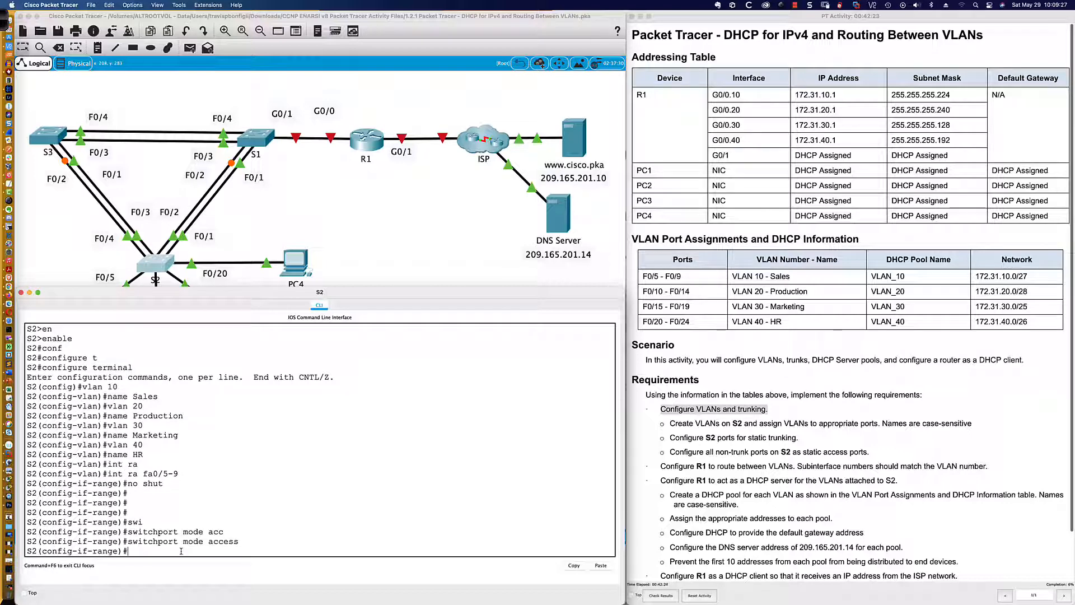
# - Assign ports fa0/5-9 on S2 to access VLAN 10
pyautogui.write('swi')
pyautogui.press('Tab')
pyautogui.write('acc')
pyautogui.press('Tab')
pyautogui.write('vla')
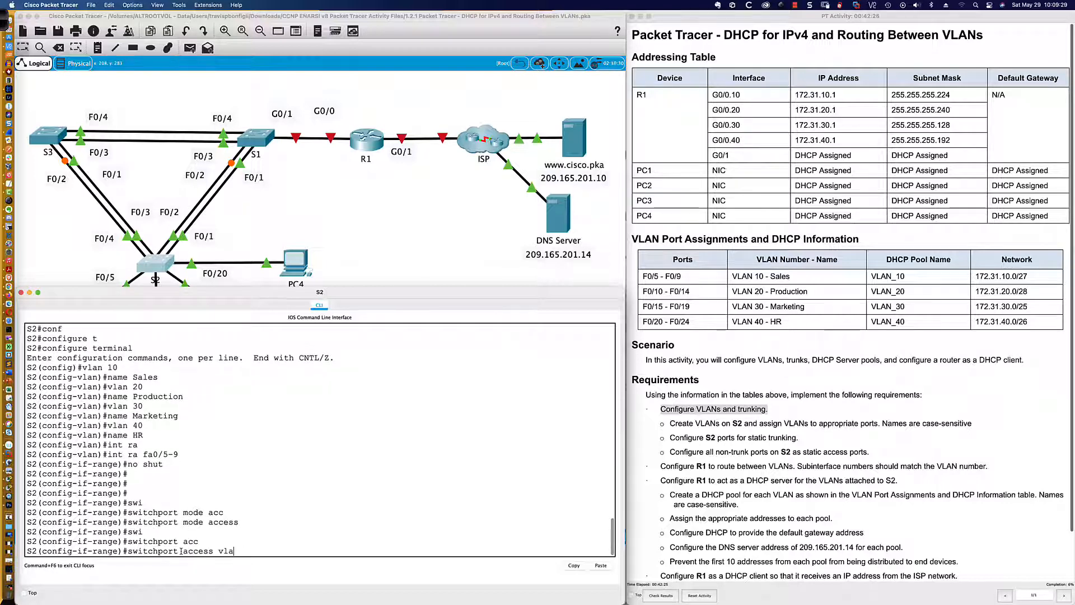
pyautogui.write('n 10')
pyautogui.press('Return')
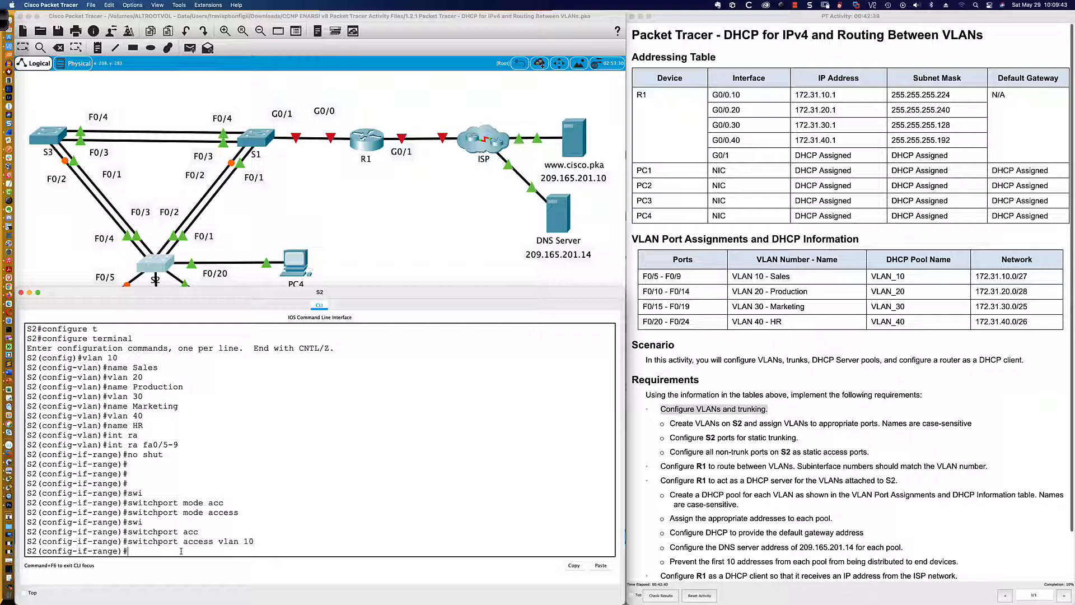
# - Enable spanning-tree portfast on ports fa0/5-9 of S2
pyautogui.write('span')
pyautogui.press('Tab')
pyautogui.write('port')
pyautogui.press('Tab')
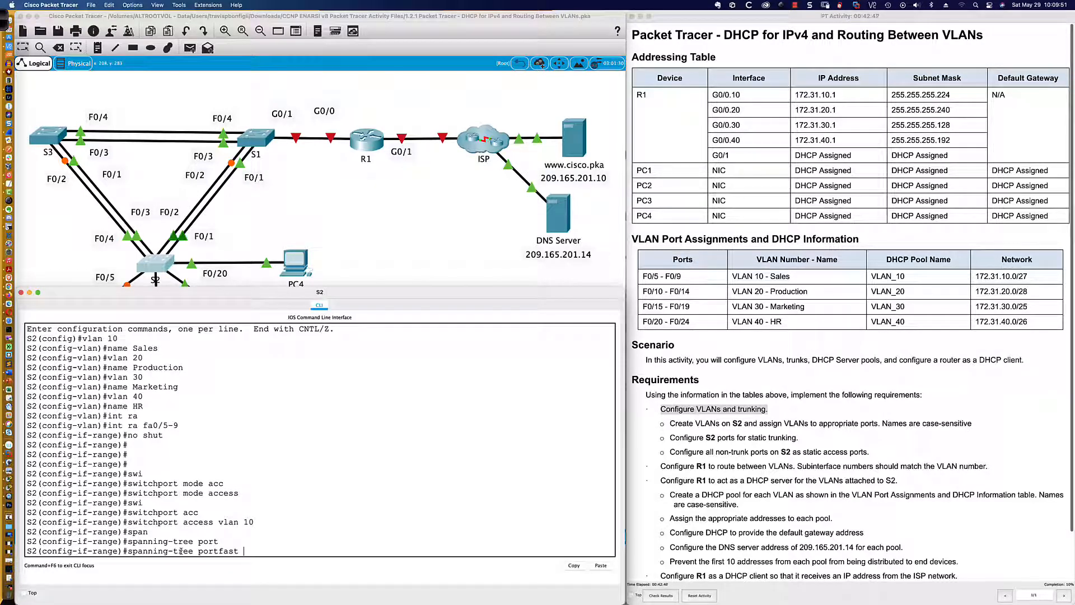
pyautogui.press('Return')
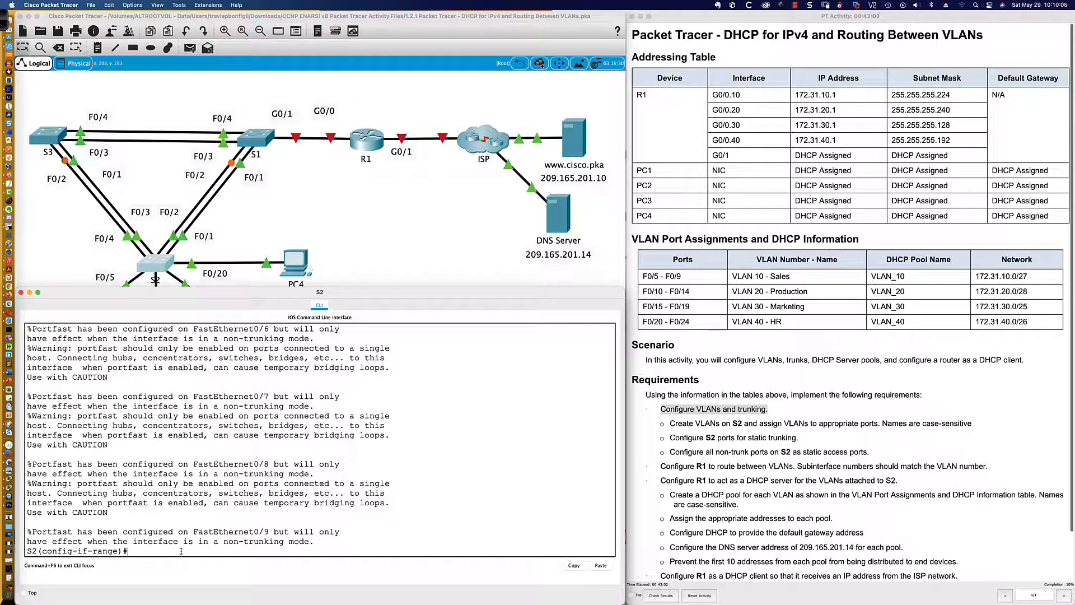
# - Enable spanning-tree bpduguard on ports fa0/5-9 of S2
pyautogui.write('span')
pyautogui.press('Tab')
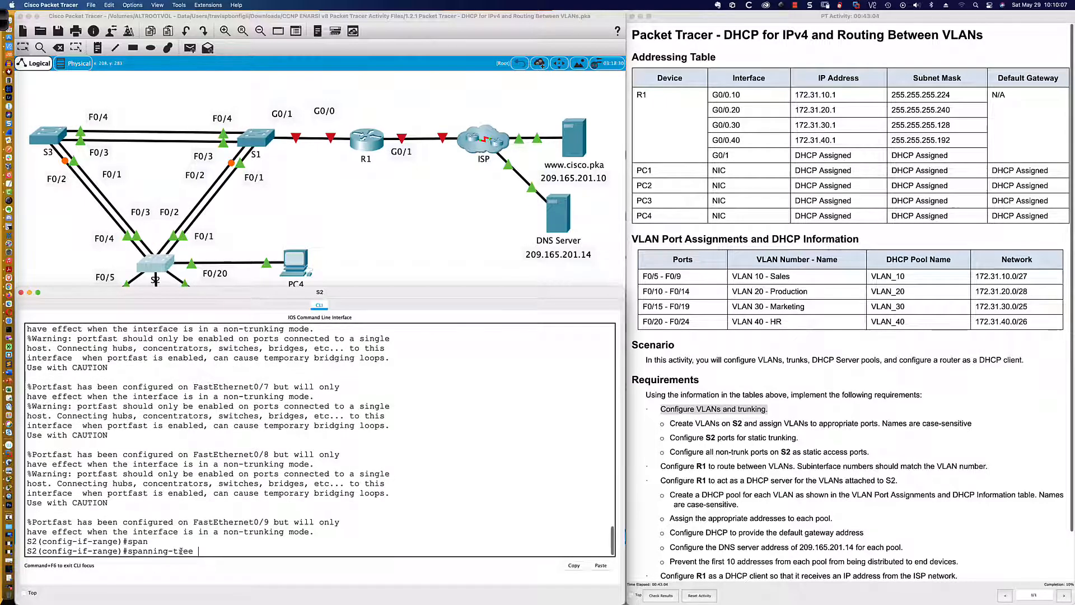
pyautogui.write('bpdu')
pyautogui.press('Tab')
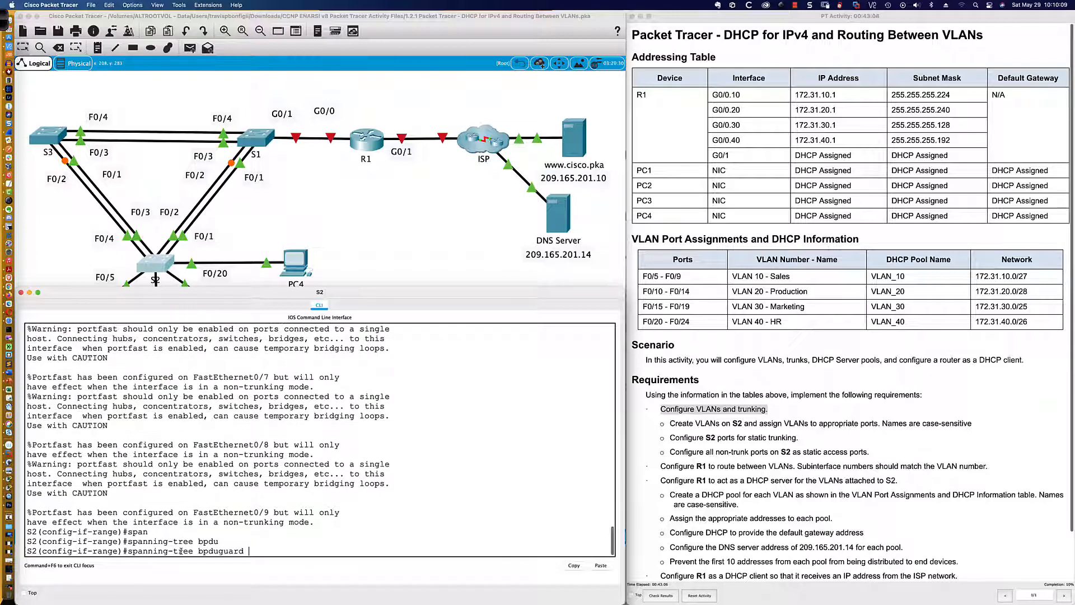
pyautogui.write('en')
pyautogui.press('Tab')
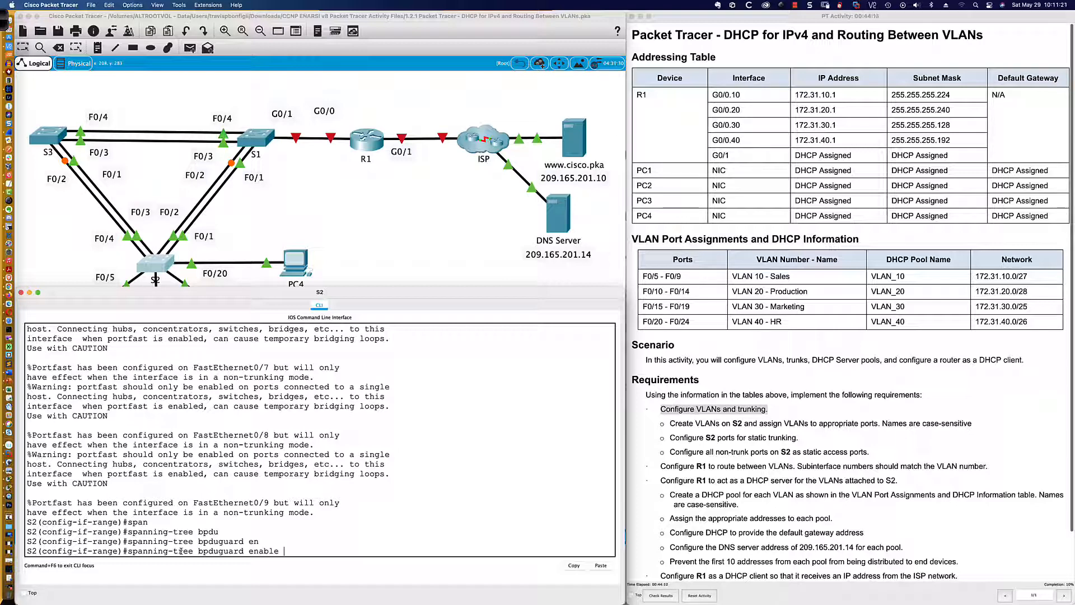
pyautogui.press('Return')
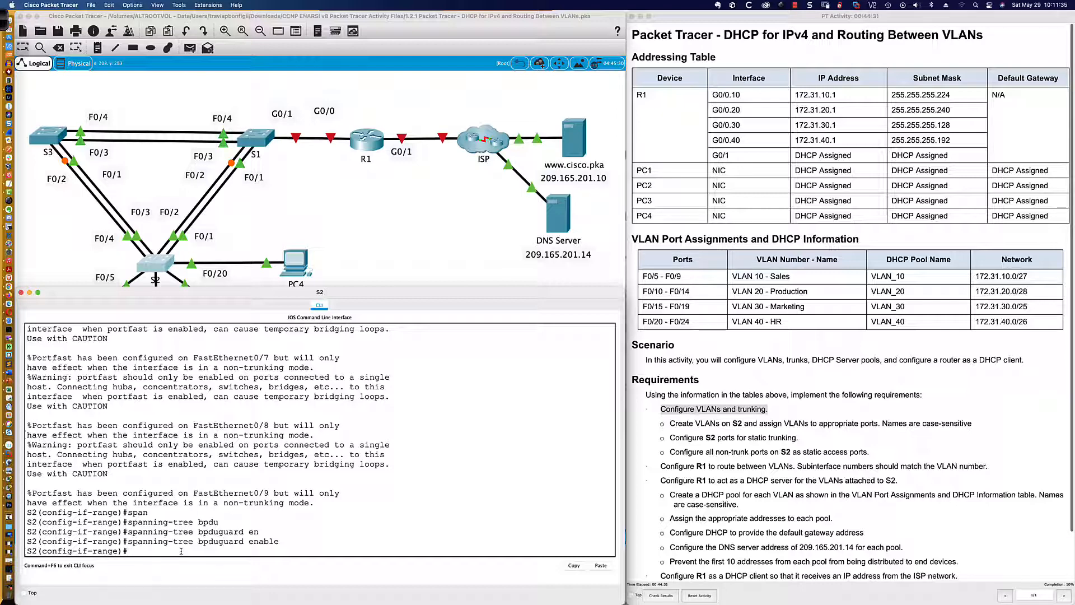
# - Look up the available spanning-tree guard options and apply spanning-tree guard root to ports fa0/5-9 of S2
pyautogui.write('span')
pyautogui.press('Tab')
pyautogui.write('?')
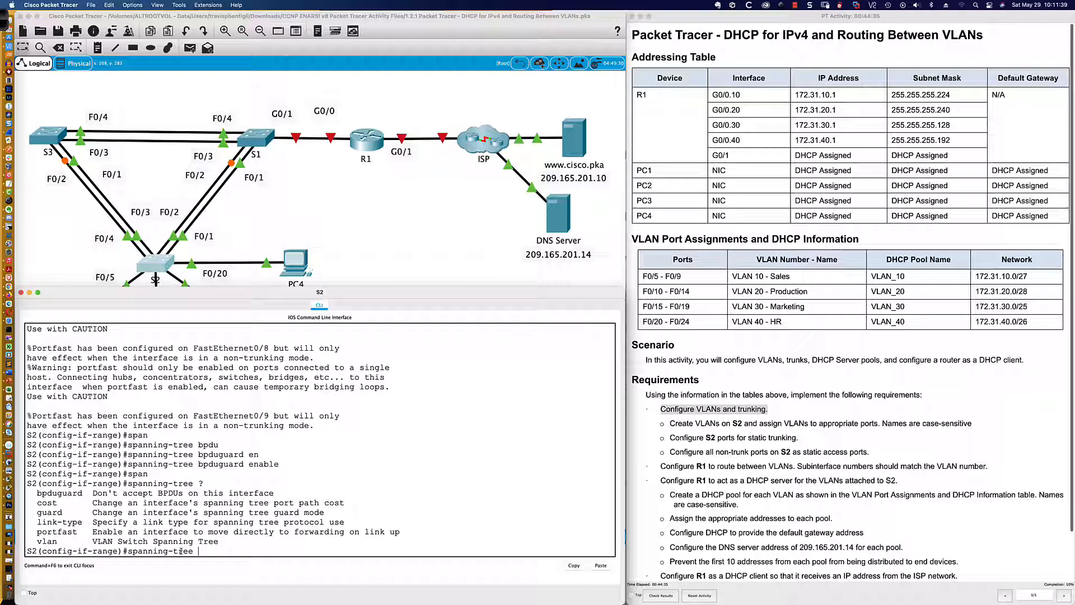
pyautogui.write('guar')
pyautogui.press('Tab')
pyautogui.write('?')
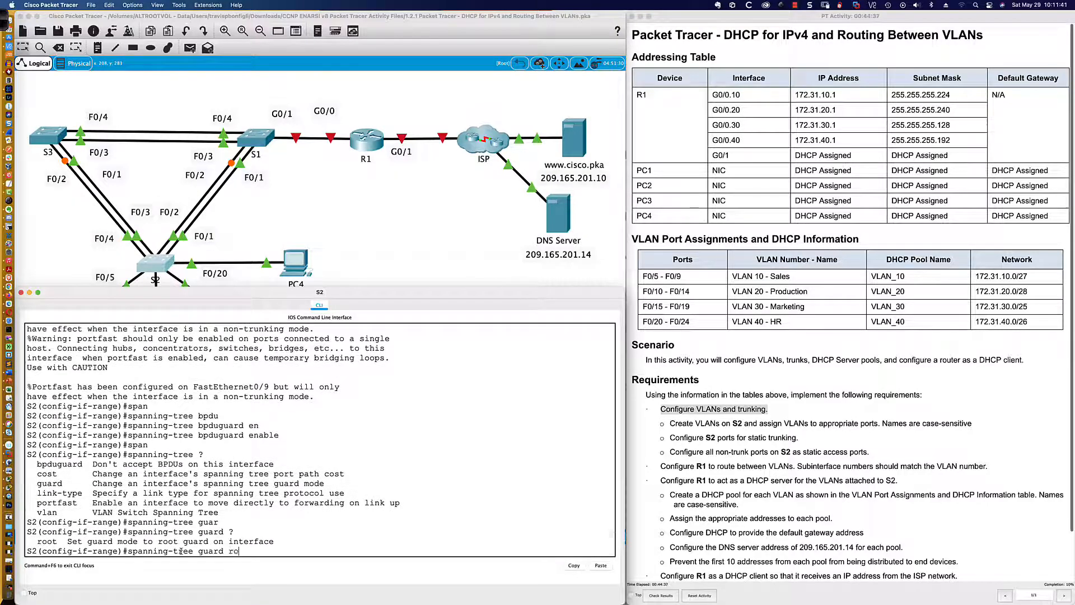
pyautogui.write('root')
pyautogui.write('?')
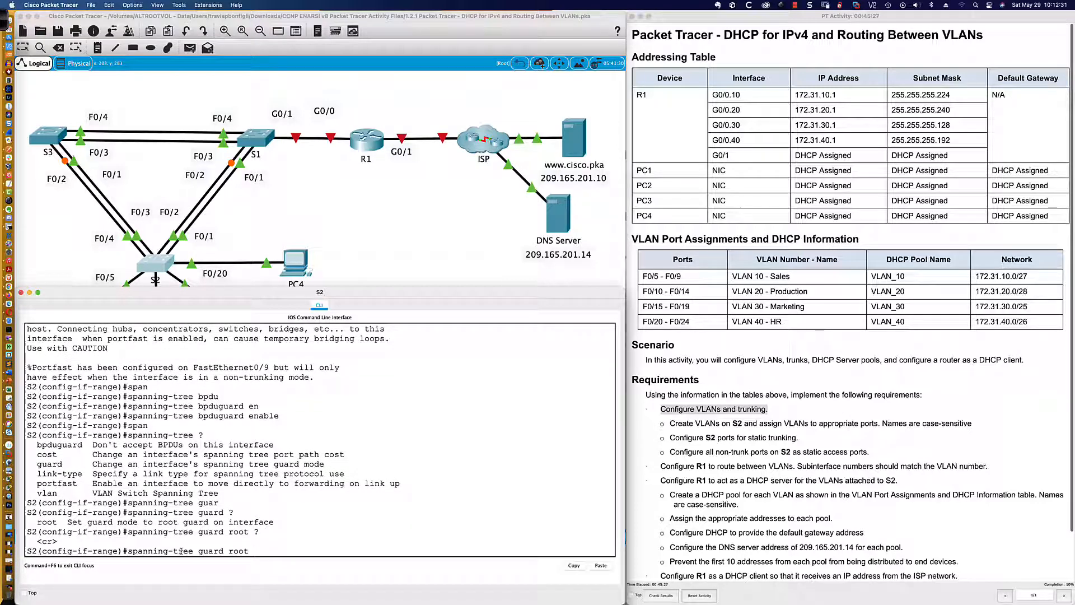
pyautogui.press('Return')
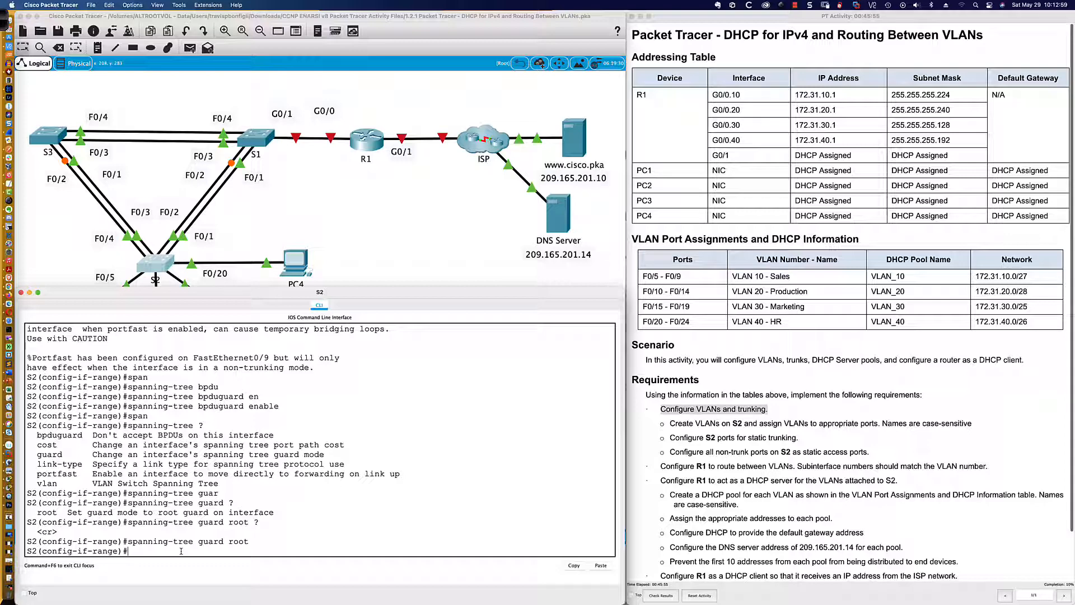
# - Display S2's running configuration from configuration mode and examine the access and spanning-tree settings on ports fa0/5 and fa0/6
pyautogui.write('do sh run')
pyautogui.press('Return')
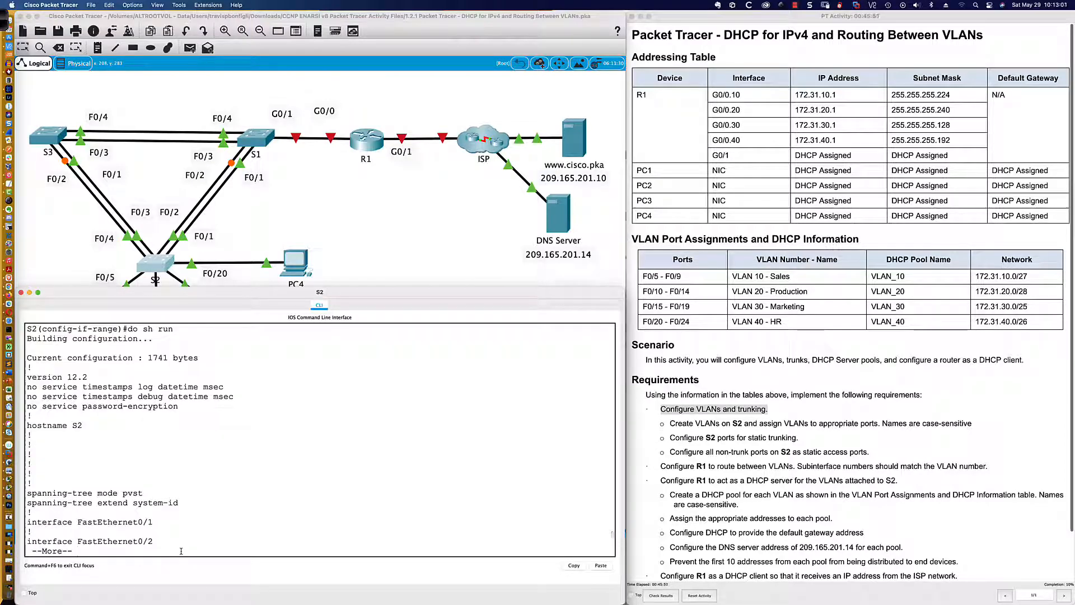
pyautogui.press('Return')
pyautogui.press('Return')
pyautogui.press('Return')
pyautogui.press('Return')
pyautogui.press('Return')
pyautogui.press('Return')
pyautogui.press('Return')
pyautogui.press('Return')
pyautogui.press('Return')
pyautogui.press('Return')
pyautogui.press('Return')
pyautogui.press('Return')
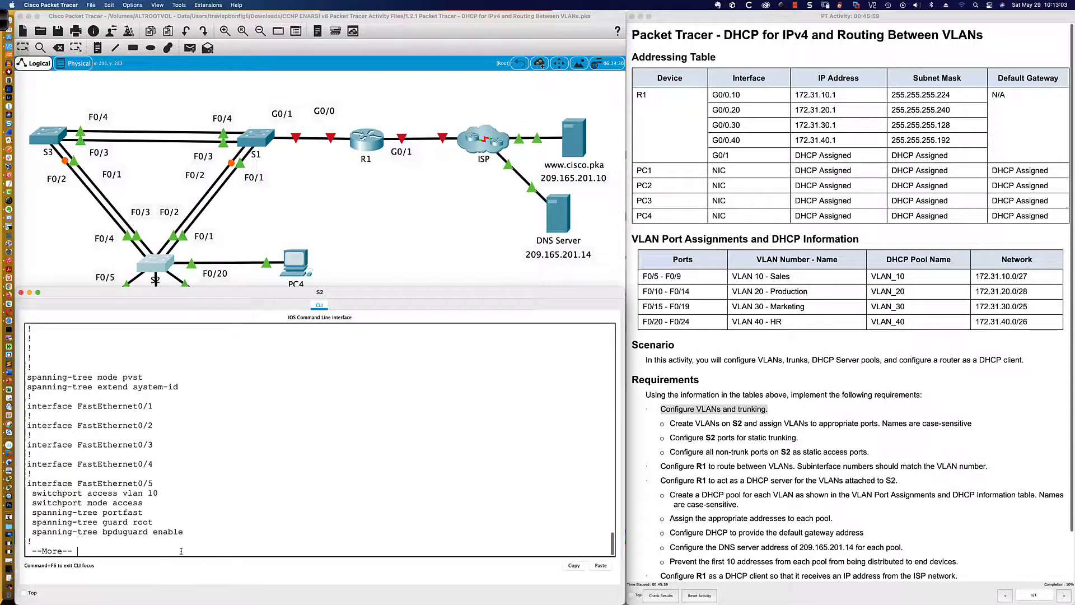
pyautogui.press('Return')
pyautogui.press('Return')
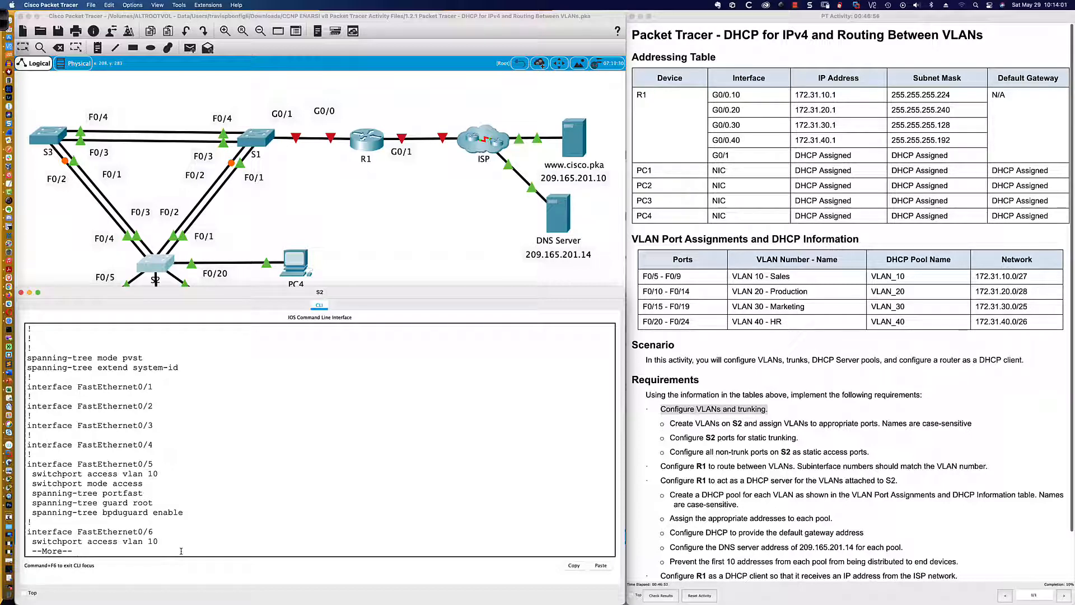
pyautogui.press('Return')
pyautogui.press('Return')
pyautogui.press('Return')
pyautogui.press('q')
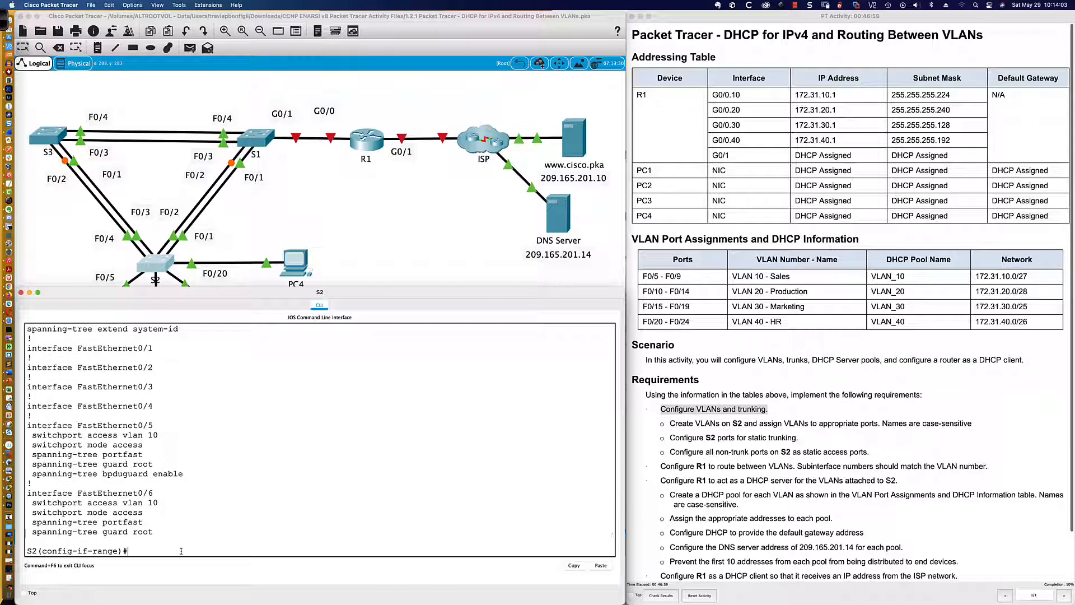
pyautogui.press('Return')
pyautogui.press('Return')
pyautogui.press('Return')
# - Select the interface range fa0/10-14 on S2 and set those ports to static access mode
pyautogui.write('int ra')
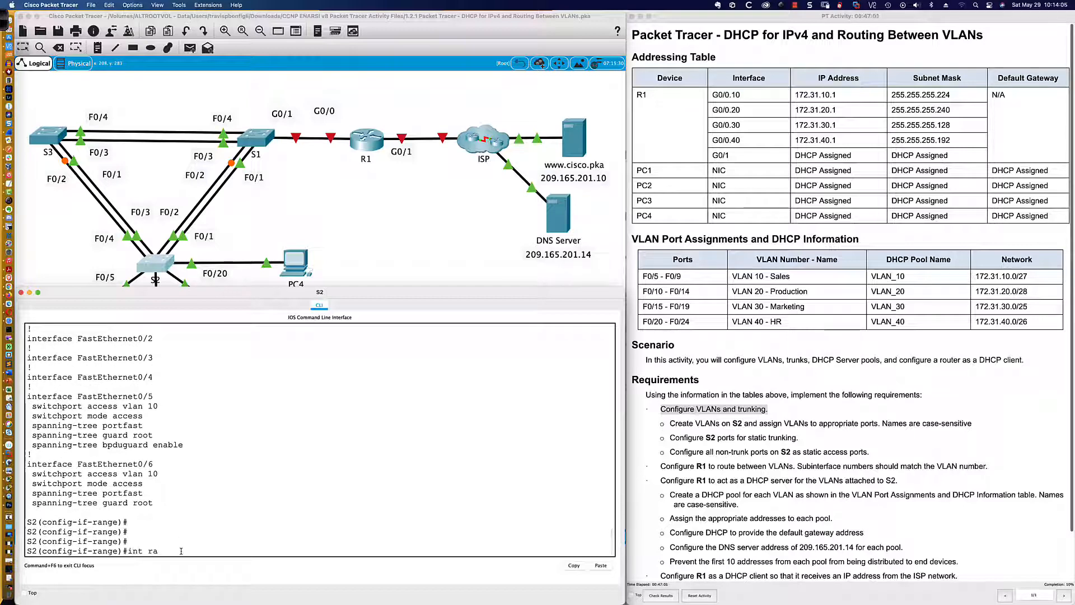
pyautogui.write(' fa0/10-14')
pyautogui.press('Return')
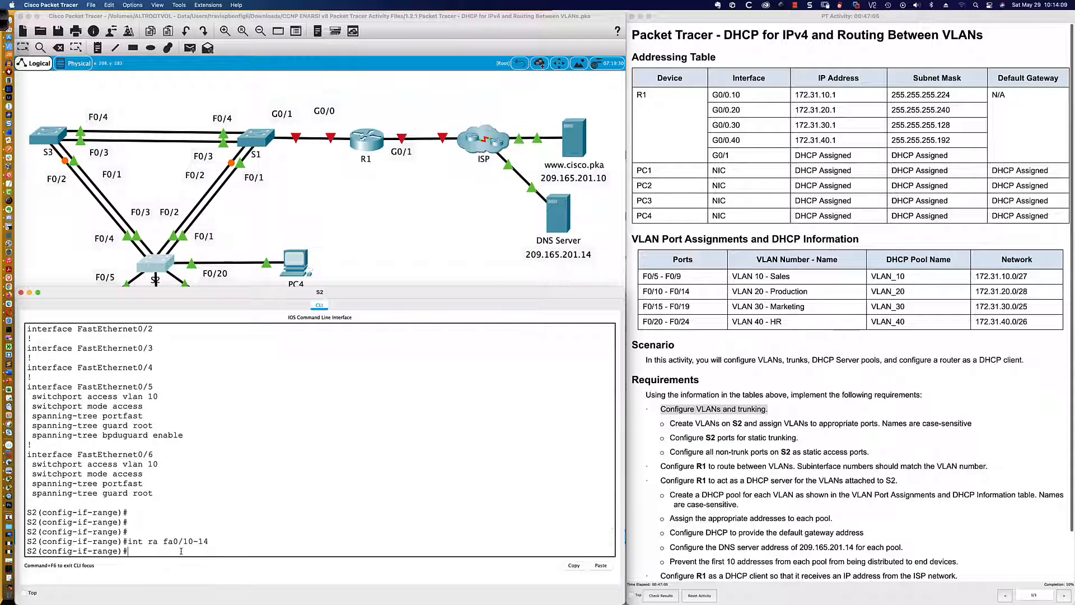
pyautogui.write('swi')
pyautogui.press('Tab')
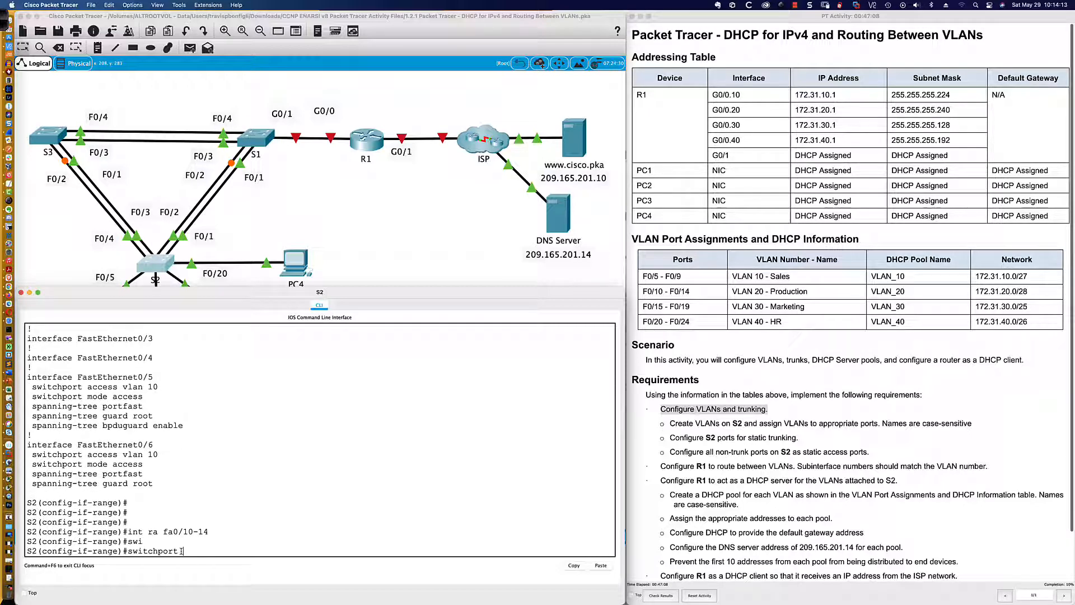
pyautogui.write('mode acc')
pyautogui.press('Tab')
pyautogui.press('Return')
# - Assign ports fa0/10-14 on S2 to access VLAN 20
pyautogui.write('swi')
pyautogui.press('Tab')
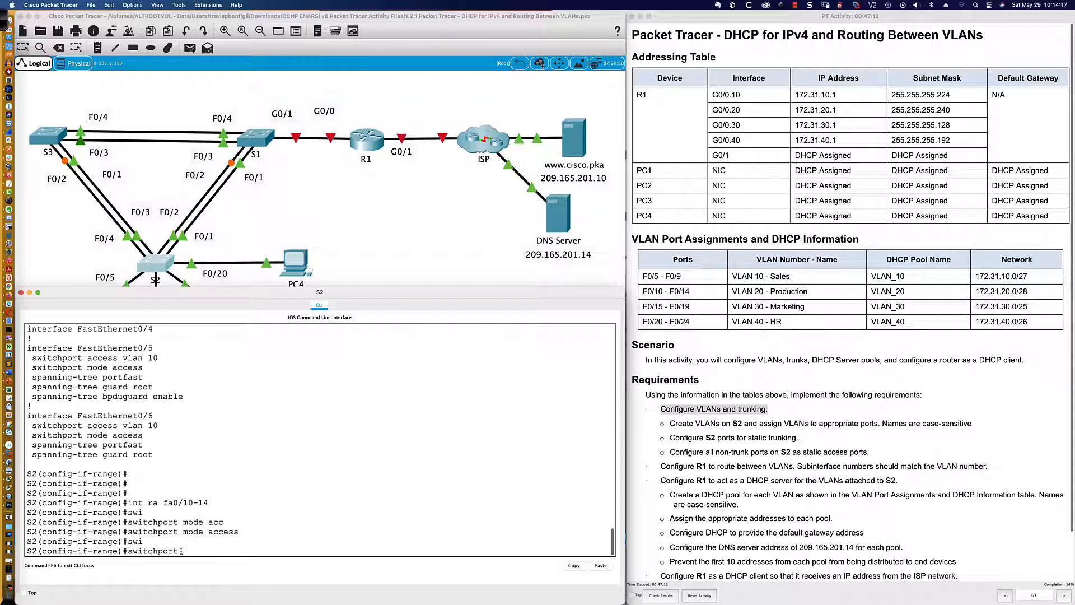
pyautogui.write('acc')
pyautogui.press('Tab')
pyautogui.write('vlan')
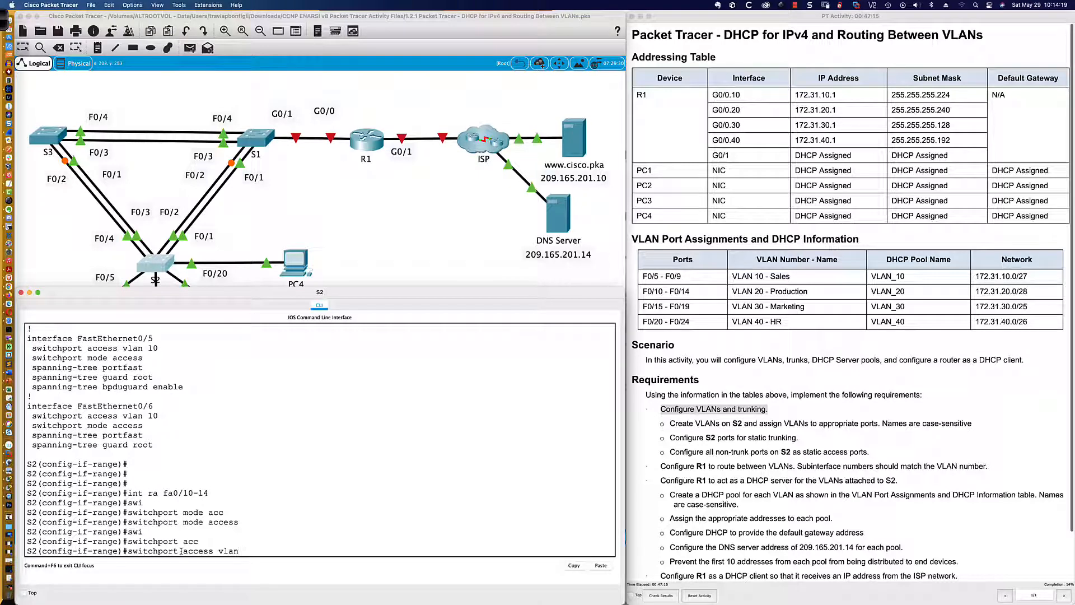
pyautogui.write(' 20')
pyautogui.press('Return')
# - Enable spanning-tree portfast on ports fa0/10-14 of S2
pyautogui.write('span')
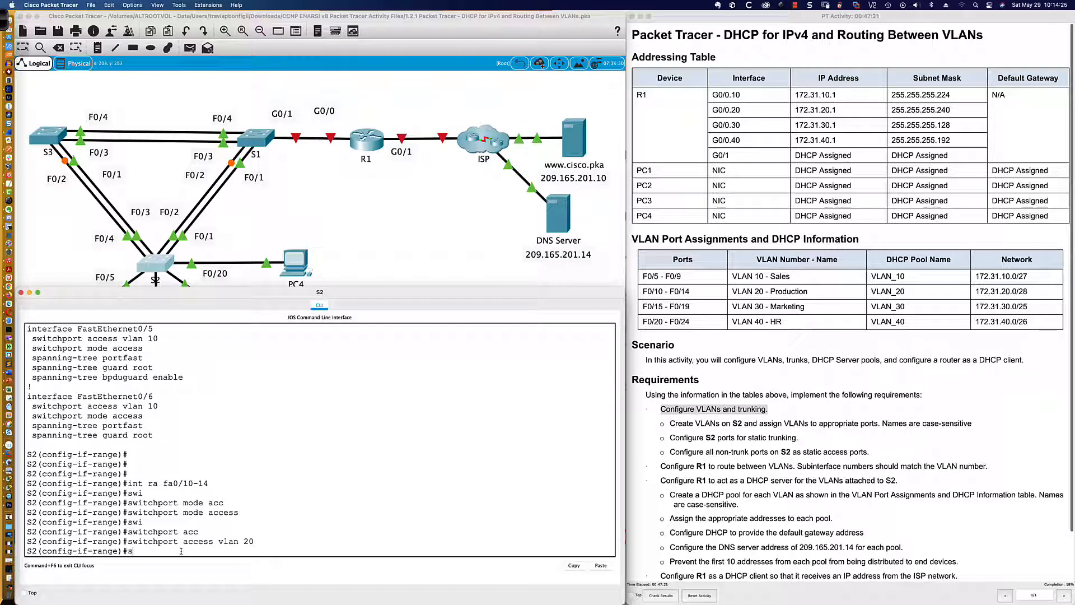
pyautogui.press('Tab')
pyautogui.write('port')
pyautogui.press('Tab')
pyautogui.press('Return')
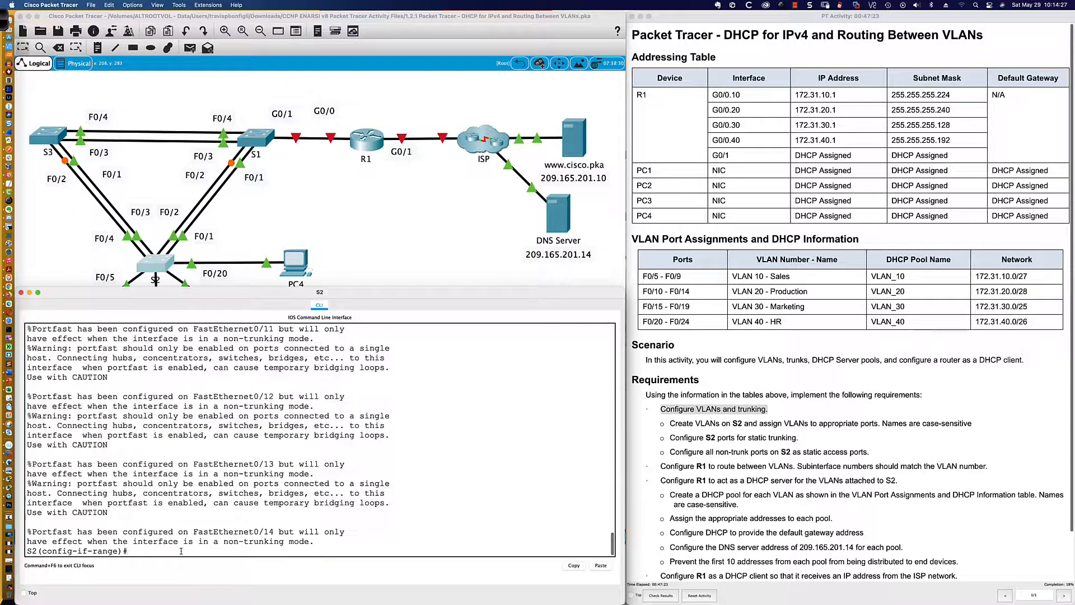
# - Enable spanning-tree bpduguard on ports fa0/10-14 of S2
pyautogui.write('span')
pyautogui.press('Tab')
pyautogui.write('bpdu')
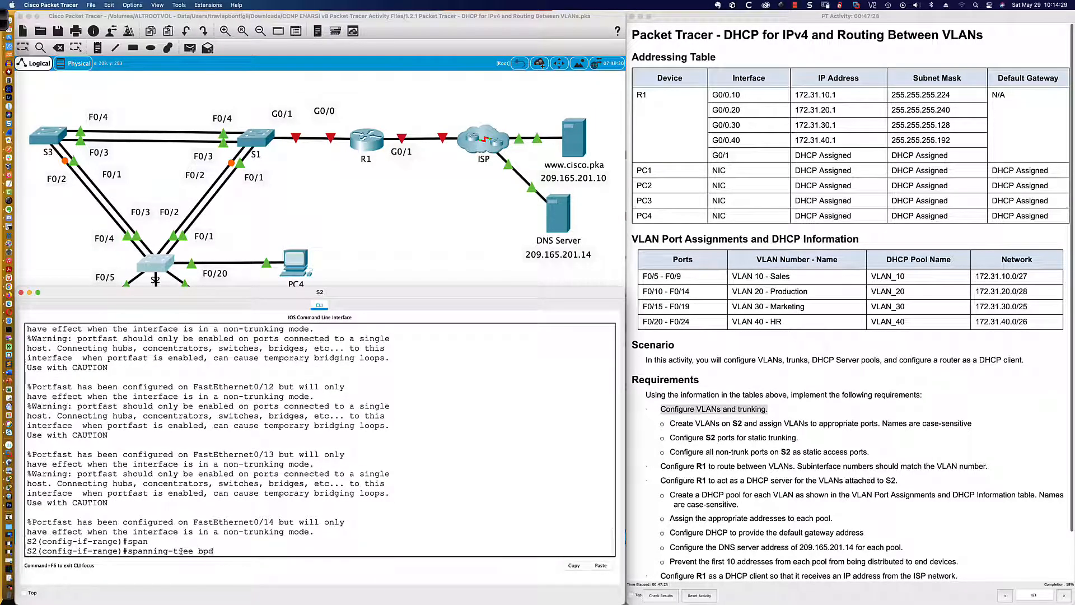
pyautogui.press('Tab')
pyautogui.write('guard en')
pyautogui.press('Tab')
pyautogui.press('Return')
# - Apply spanning-tree guard root to ports fa0/10-14 of S2
pyautogui.write('sp')
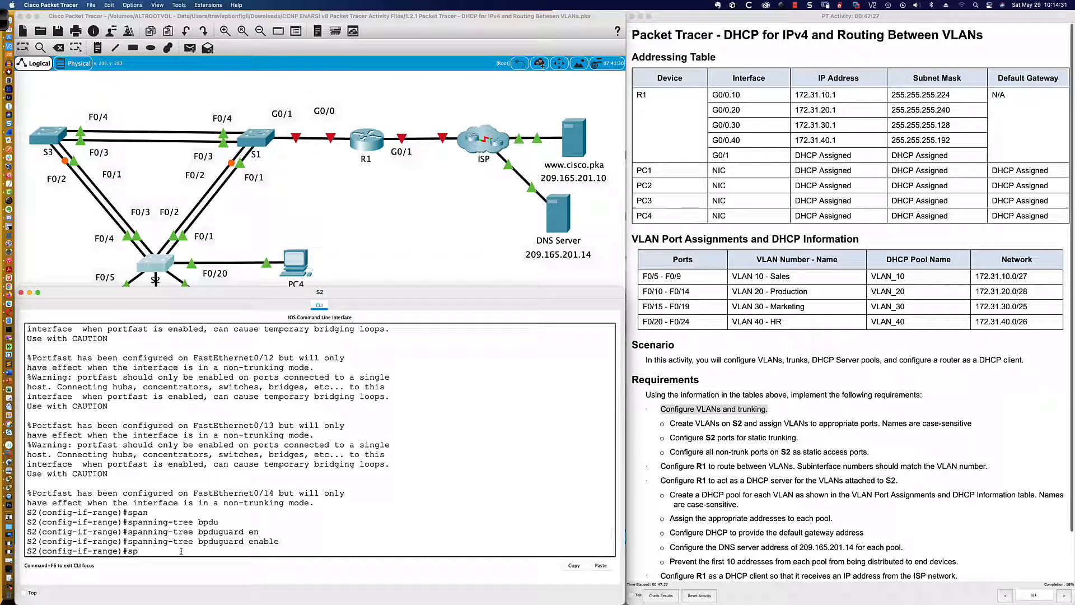
pyautogui.press('Tab')
pyautogui.press('Tab')
pyautogui.write('a')
pyautogui.press('Tab')
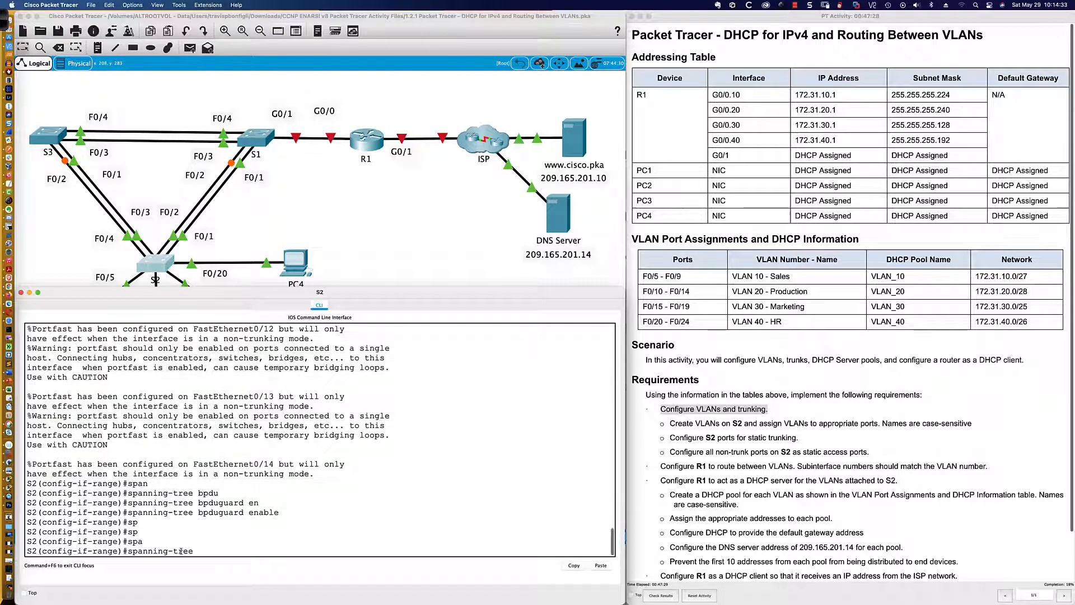
pyautogui.write('gu')
pyautogui.press('Tab')
pyautogui.write('root')
pyautogui.press('Return')
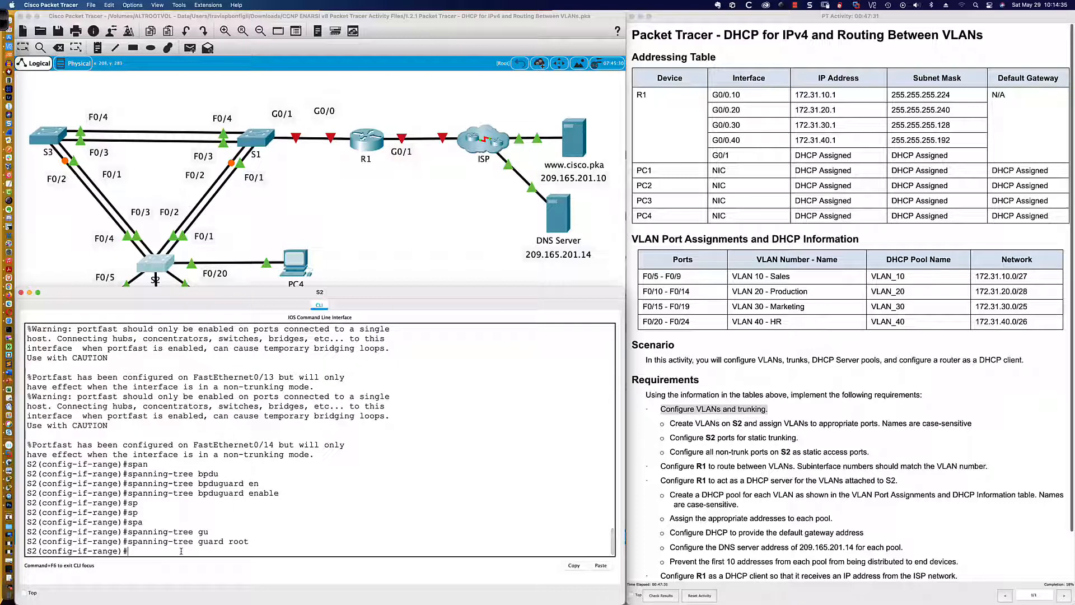
# - Enter the interface range fa0/15-9 on S2, set it to access mode and assign it to VLAN 30
pyautogui.write('int ra fa0/1')
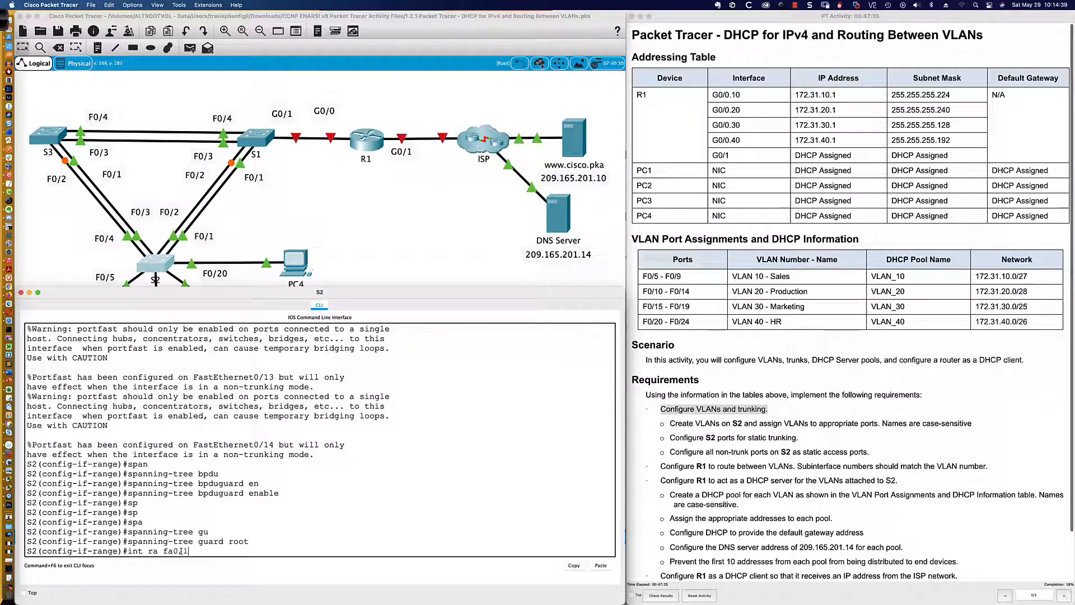
pyautogui.write('5-9')
pyautogui.press('Return')
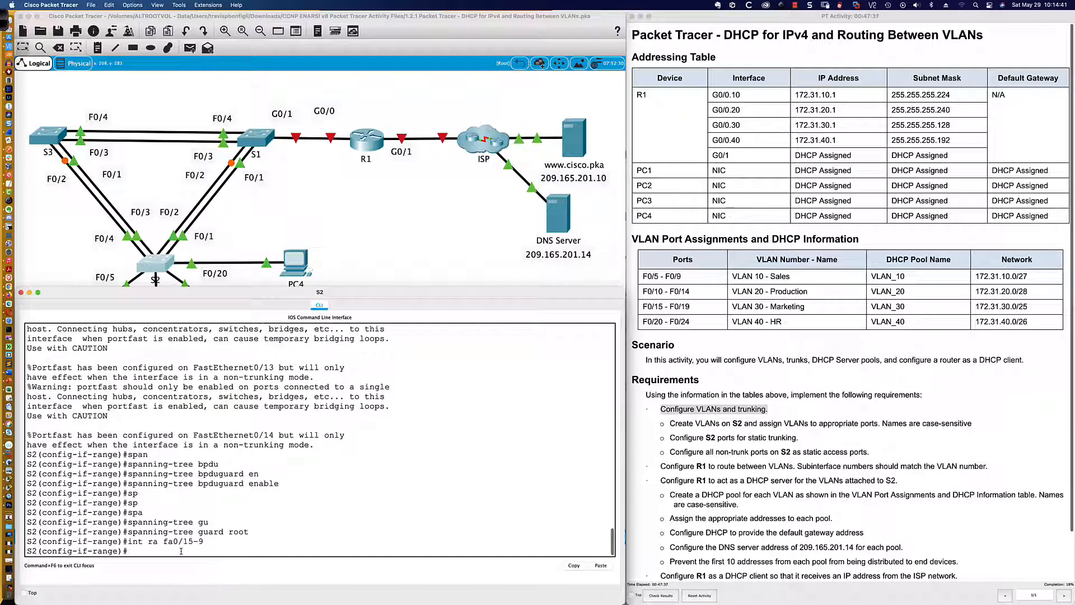
pyautogui.write('swi')
pyautogui.press('Tab')
pyautogui.write('mode acc')
pyautogui.press('Return')
pyautogui.write('swi')
pyautogui.press('Tab')
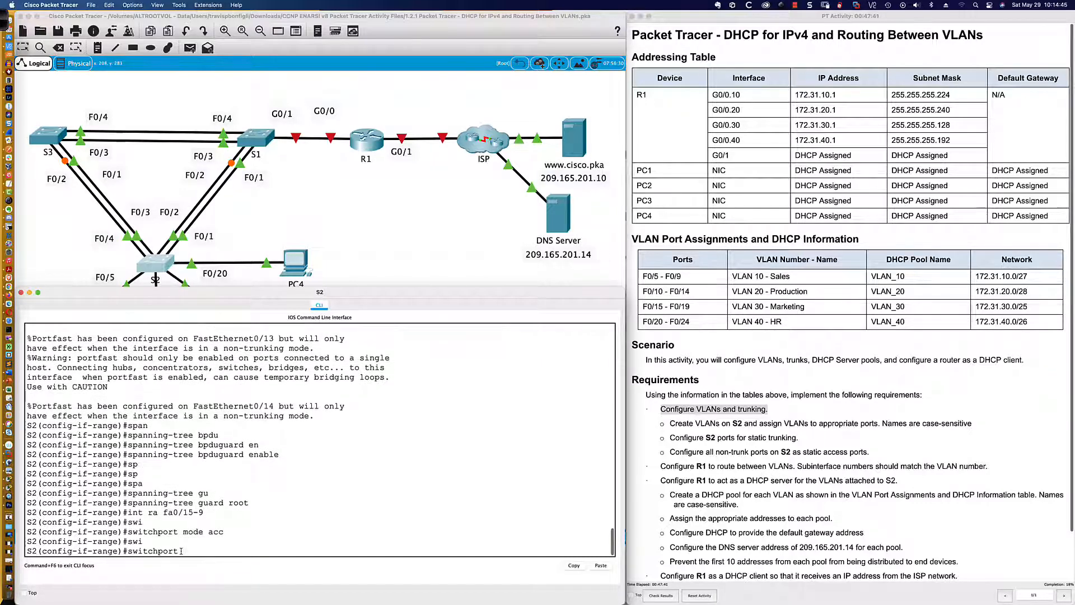
pyautogui.write('acc vlan 30')
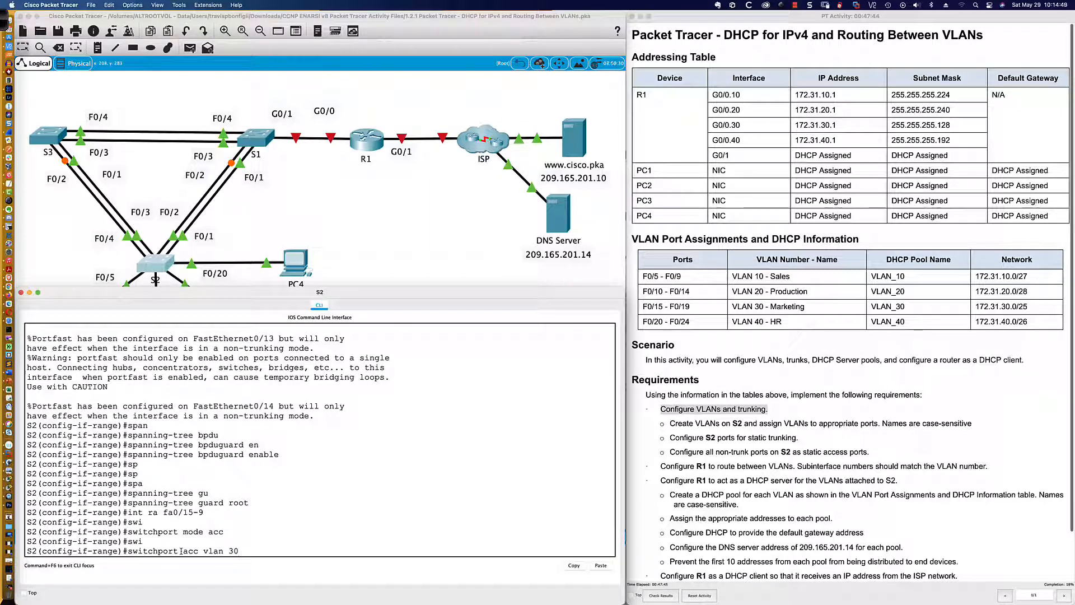
pyautogui.press('Return')
# - Enable spanning-tree portfast on the selected interface range fa0/15-9 of S2
pyautogui.write('span')
pyautogui.press('Tab')
pyautogui.write('por')
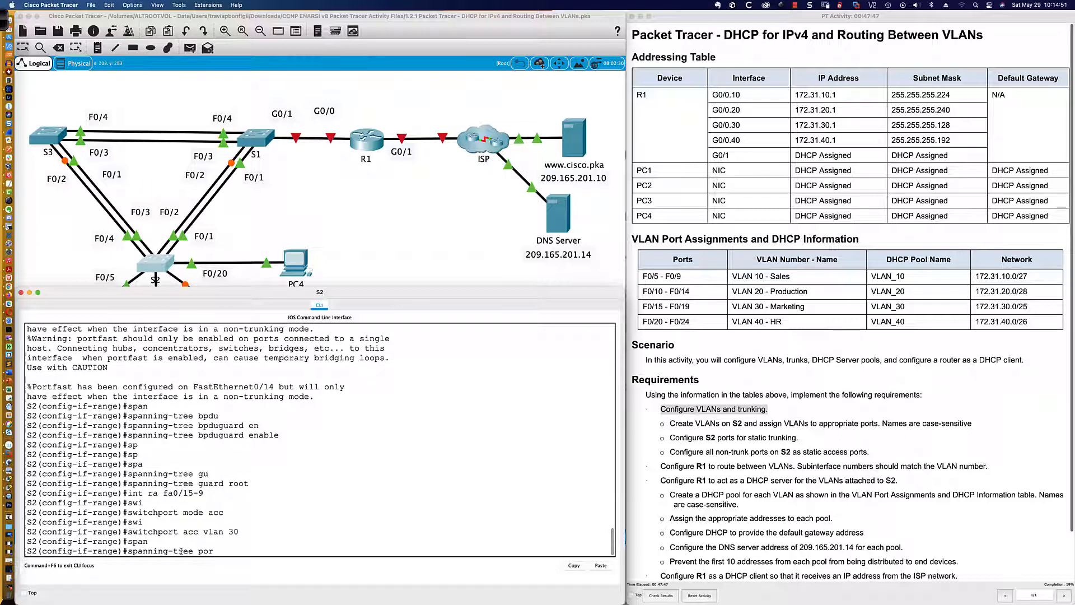
pyautogui.write('t')
pyautogui.press('Tab')
pyautogui.press('Return')
# - Enable spanning-tree bpduguard on the selected interface range fa0/15-9 of S2
pyautogui.write('span')
pyautogui.press('Tab')
pyautogui.write('bpd')
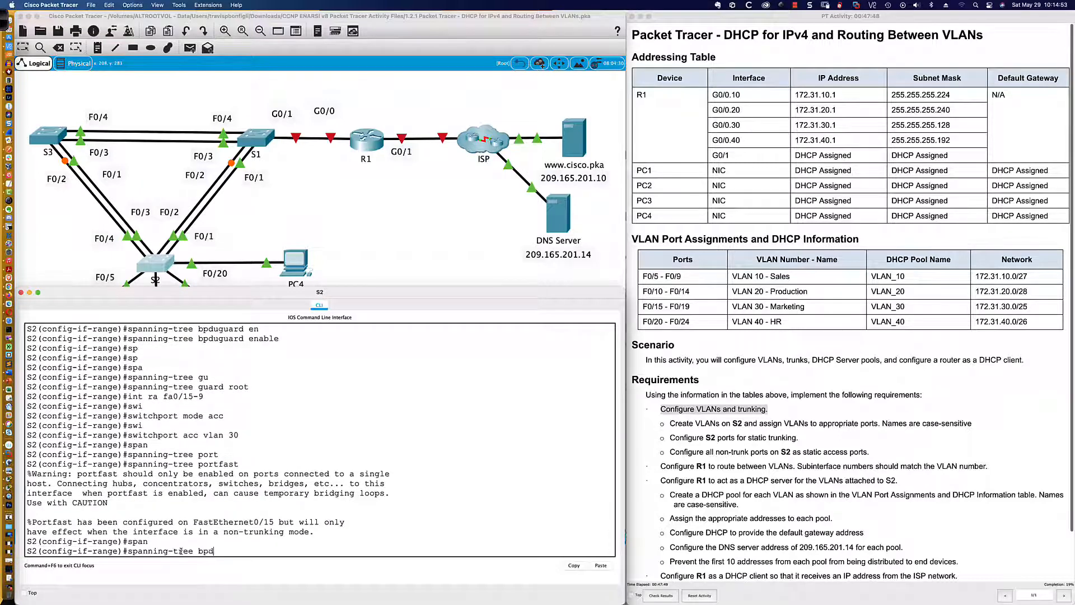
pyautogui.write('u')
pyautogui.press('Tab')
pyautogui.write('en')
pyautogui.press('Tab')
pyautogui.press('Return')
# - Apply spanning-tree guard root to the selected interface range fa0/15-9 of S2
pyautogui.write('span')
pyautogui.press('Tab')
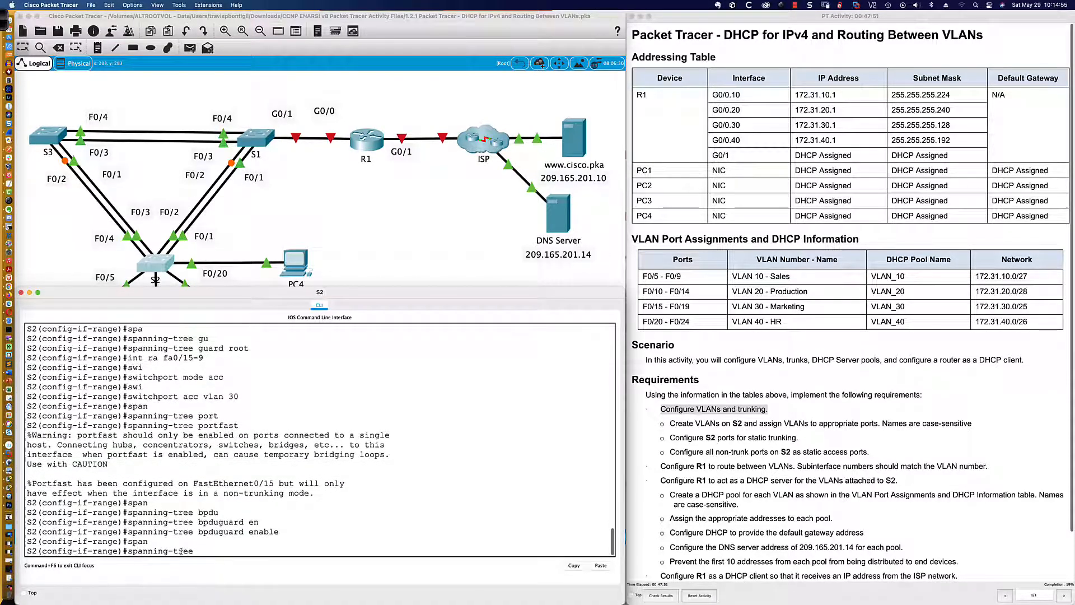
pyautogui.write('gu')
pyautogui.press('Tab')
pyautogui.write('root')
pyautogui.press('Return')
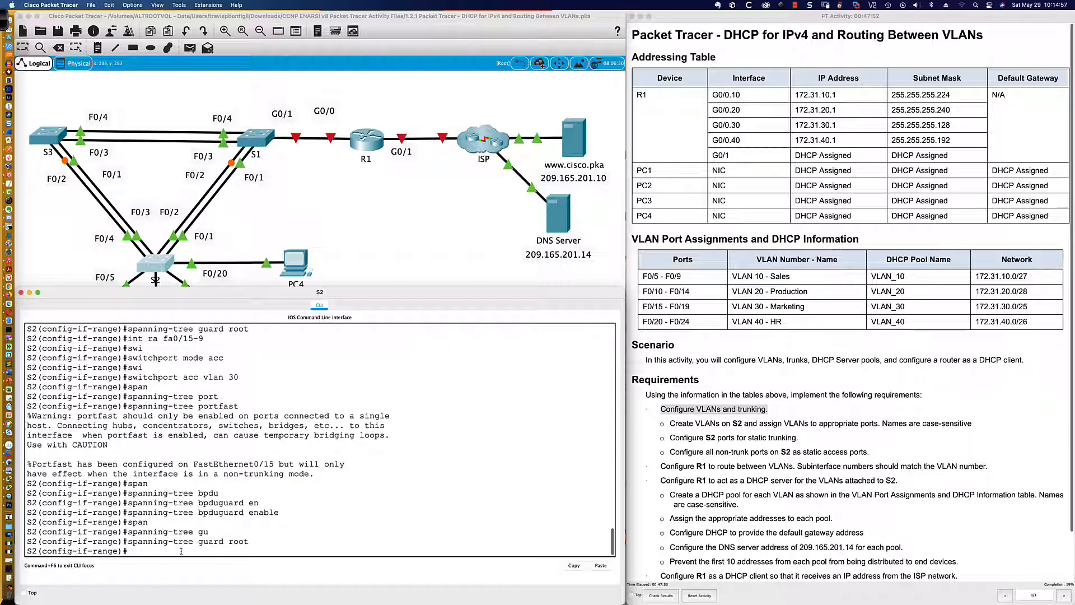
pyautogui.press('Return')
pyautogui.press('Return')
pyautogui.press('Return')
# - Select the interface range fa0/20-24 on S2 and enable spanning-tree portfast on those ports
pyautogui.write('int')
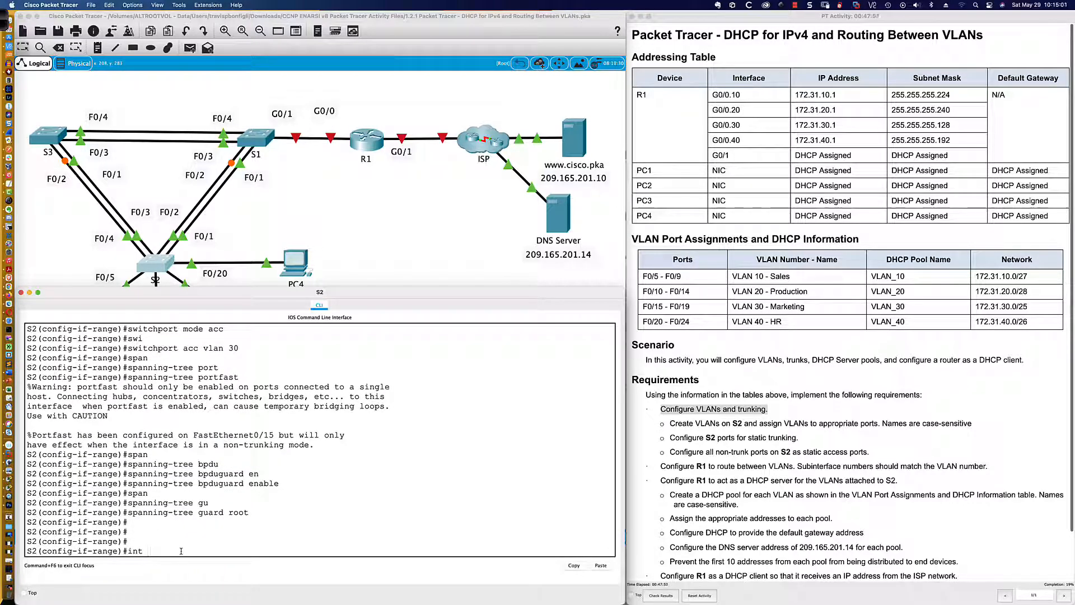
pyautogui.write(' ra fa0/20-24')
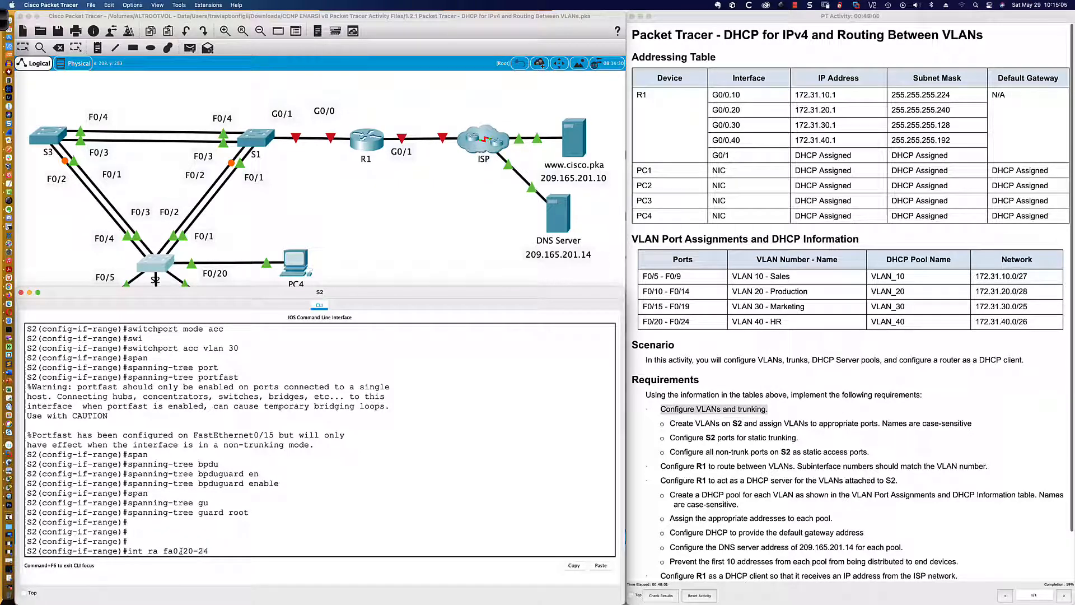
pyautogui.press('Return')
pyautogui.write('span')
pyautogui.press('Tab')
pyautogui.write('port')
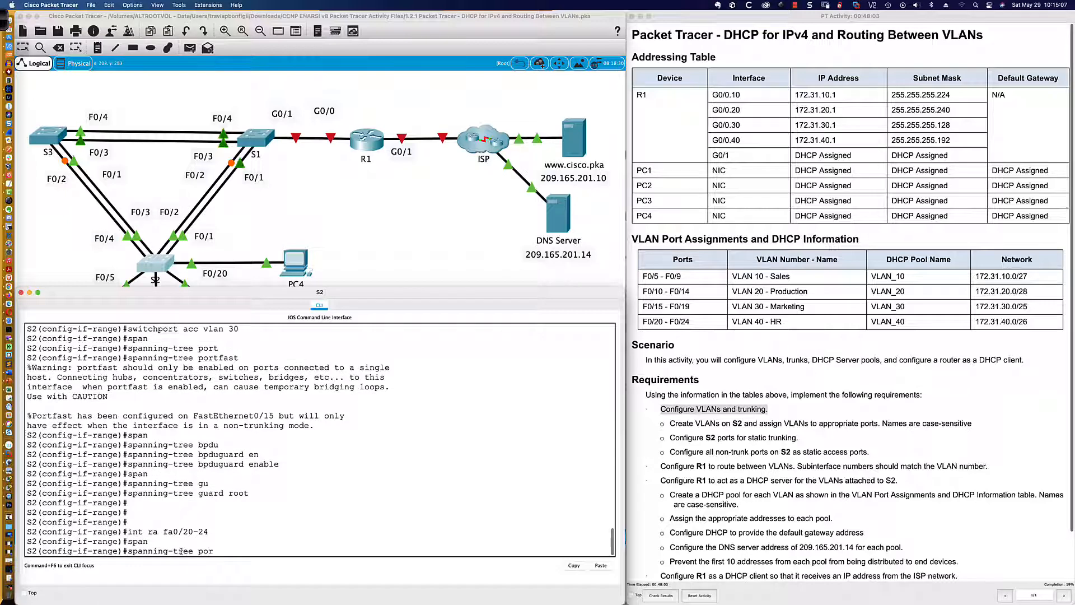
pyautogui.press('Tab')
pyautogui.press('Return')
# - Set ports fa0/20-24 on S2 to static access mode and assign them to access VLAN 40
pyautogui.write('swi')
pyautogui.press('Tab')
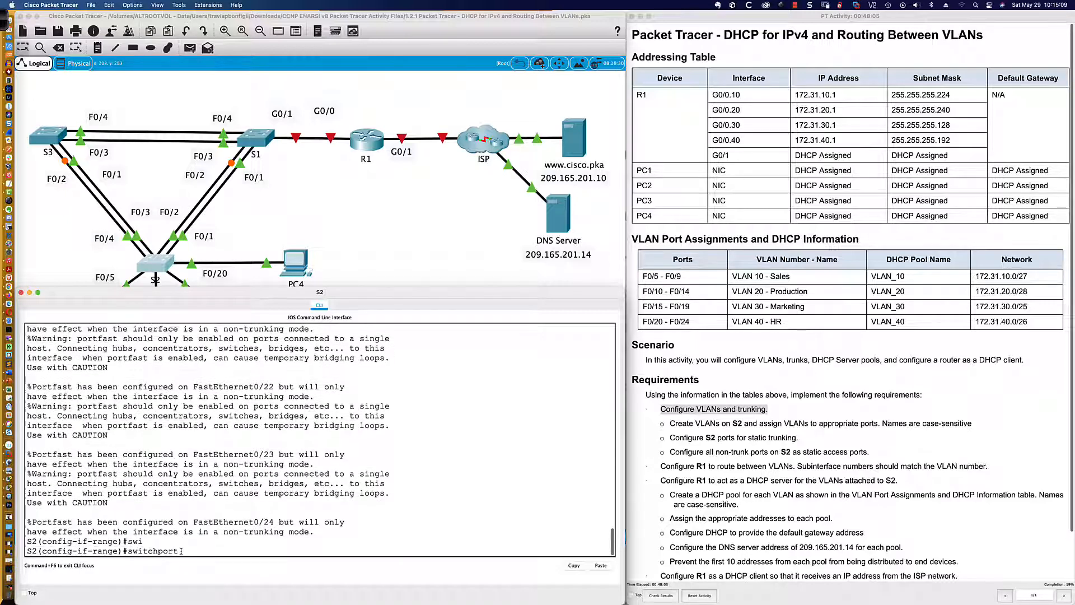
pyautogui.write('mode acc')
pyautogui.press('Tab')
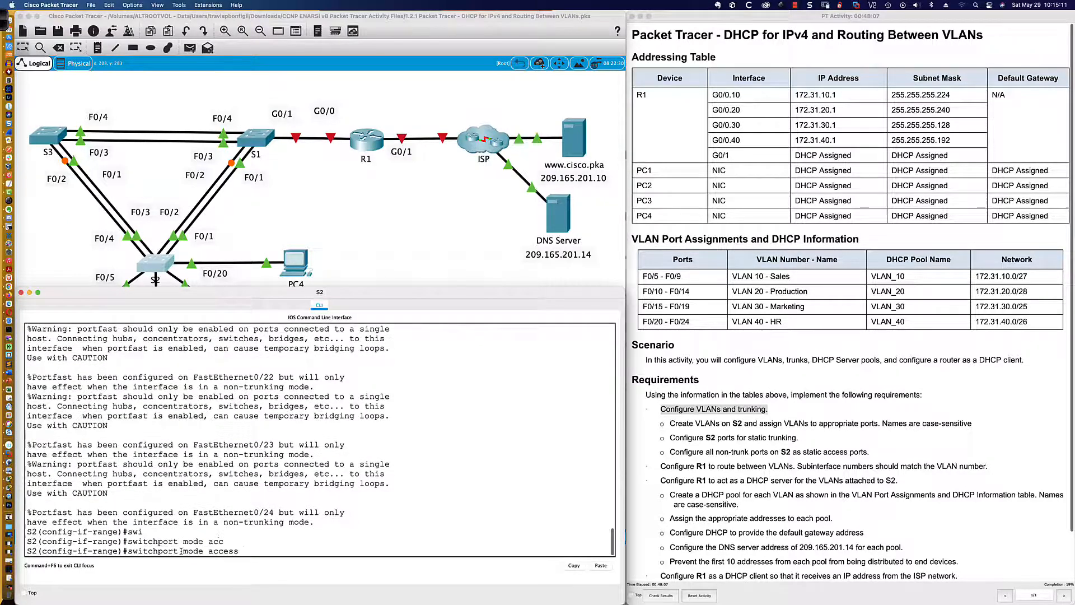
pyautogui.press('Return')
pyautogui.write('sw')
pyautogui.press('Tab')
pyautogui.write('acc vlan')
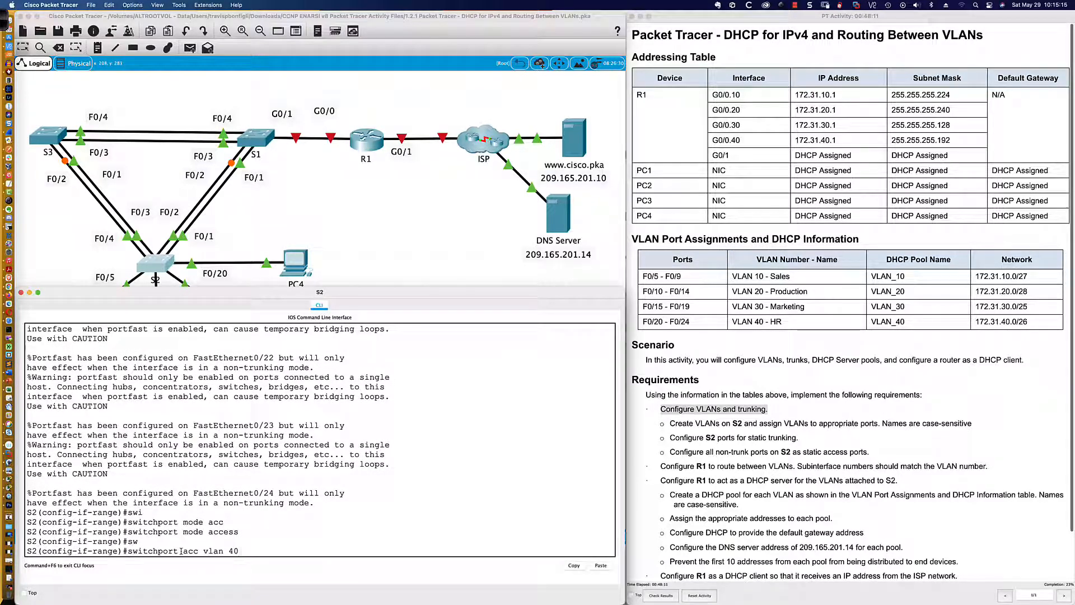
pyautogui.press('Return')
# - Enable spanning-tree bpduguard on ports fa0/20-24 of S2
pyautogui.write('sp')
pyautogui.press('Tab')
pyautogui.write('n')
pyautogui.press('BackSpace')
pyautogui.write('an')
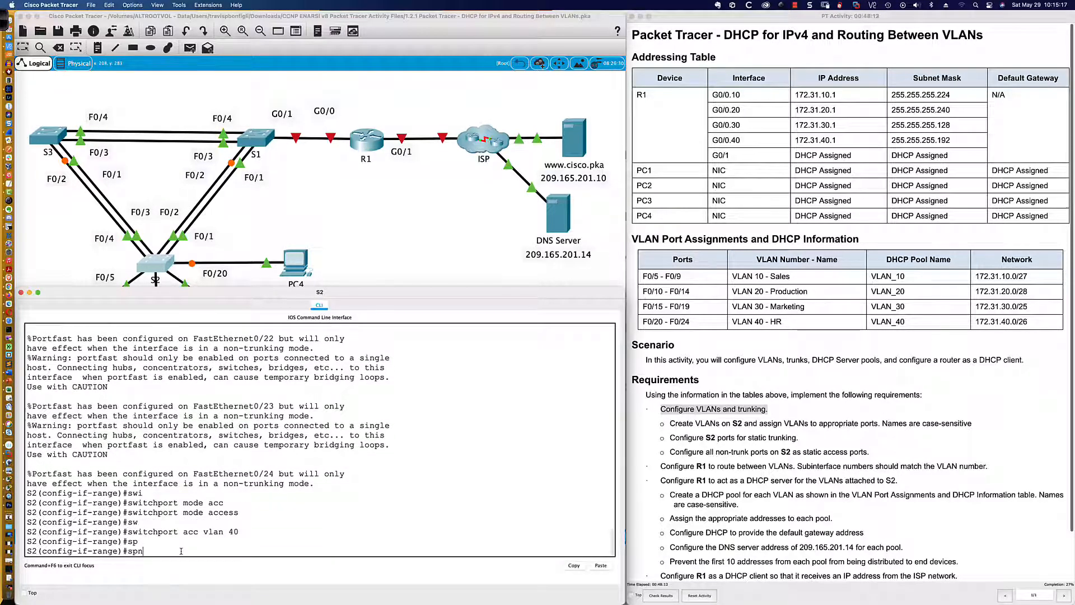
pyautogui.press('Tab')
pyautogui.write('bpdu')
pyautogui.press('Tab')
pyautogui.write('gu')
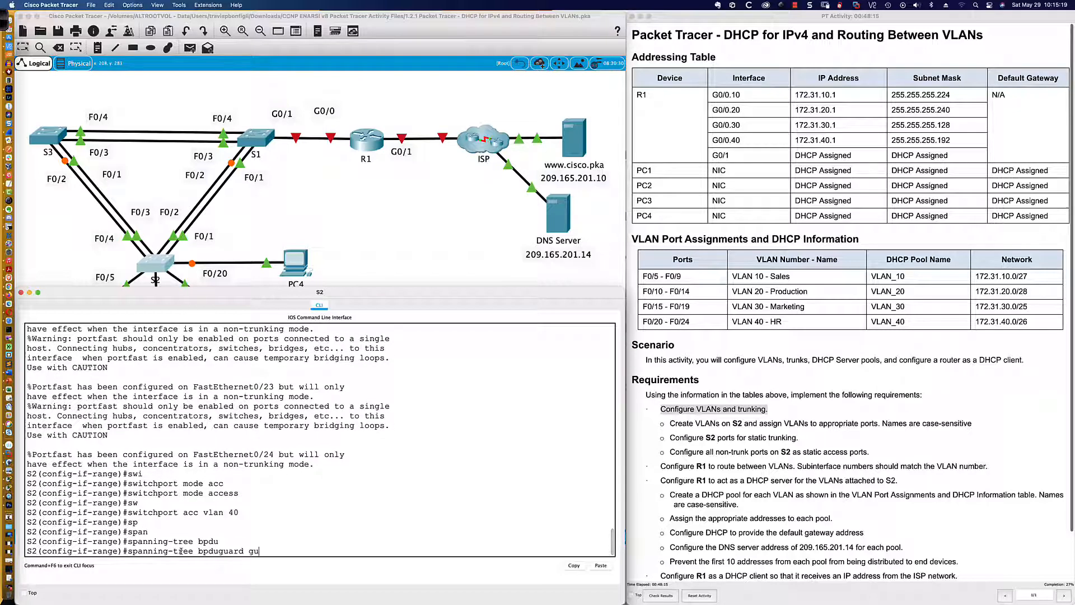
pyautogui.press('Tab')
pyautogui.press('BackSpace')
pyautogui.press('BackSpace')
pyautogui.write('en')
pyautogui.press('Tab')
pyautogui.press('Return')
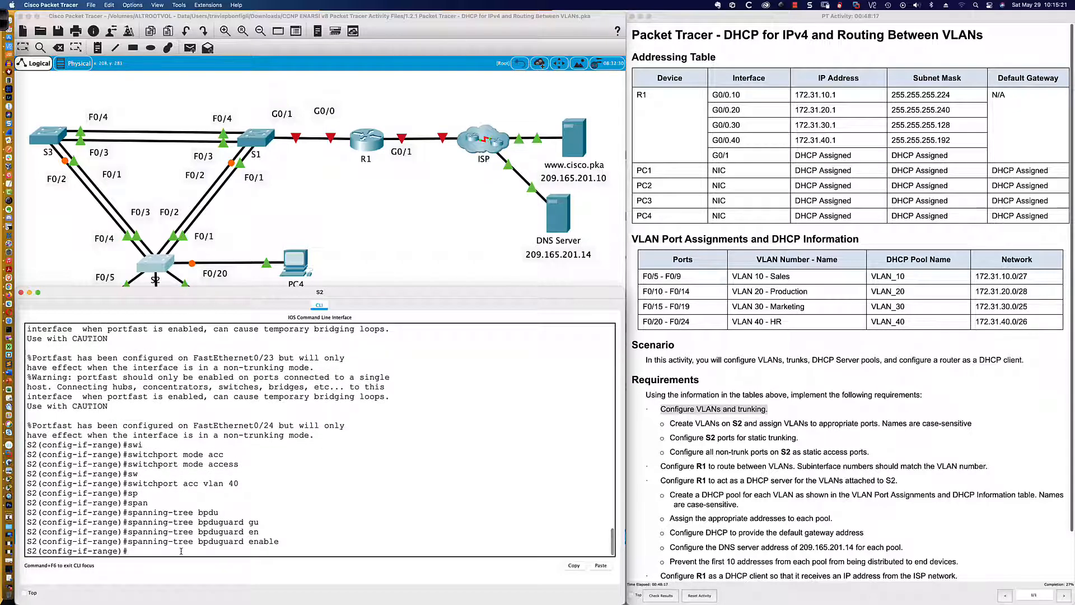
# - Apply spanning-tree guard root to ports fa0/20-24 of S2
pyautogui.write('span')
pyautogui.press('Tab')
pyautogui.write('gu')
pyautogui.press('Tab')
pyautogui.write('root')
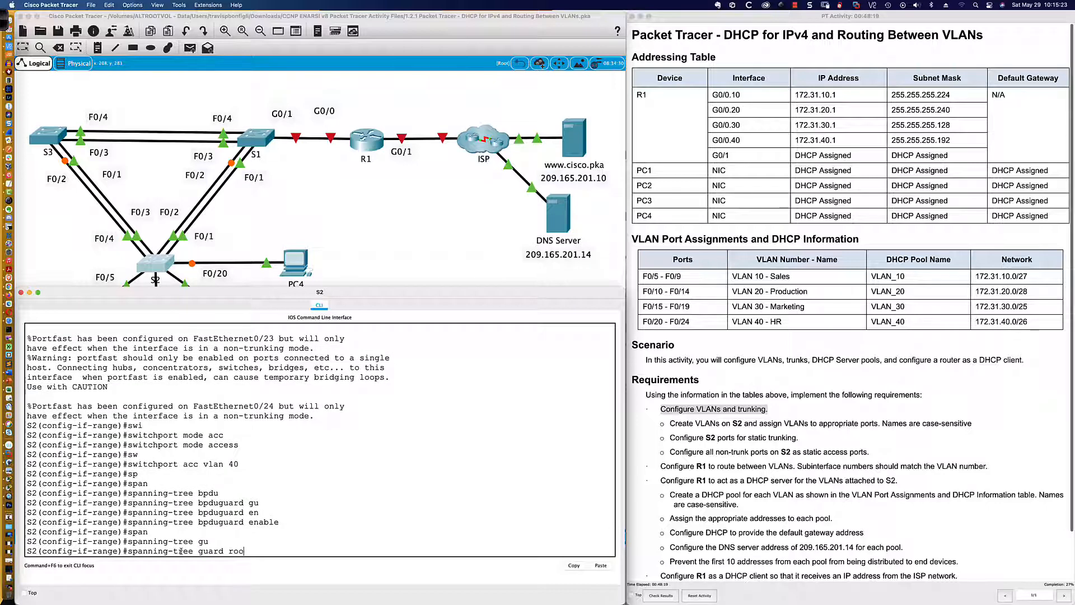
pyautogui.press('Return')
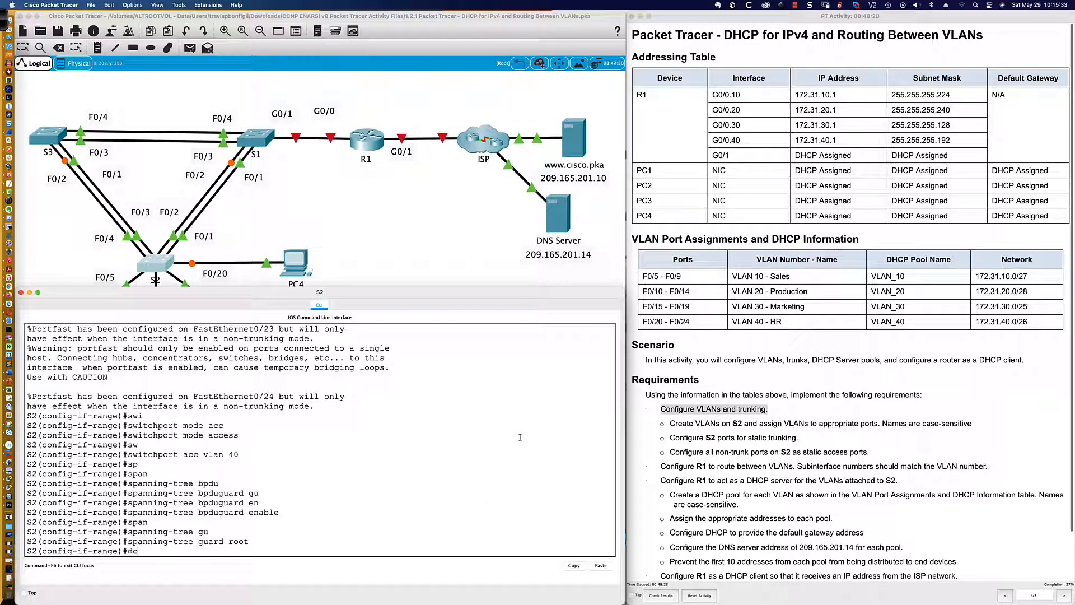
# - Display the brief IP interface summary of S2 from configuration mode to check the status of its ports
pyautogui.write('sh ip int bri')
pyautogui.press('Return')
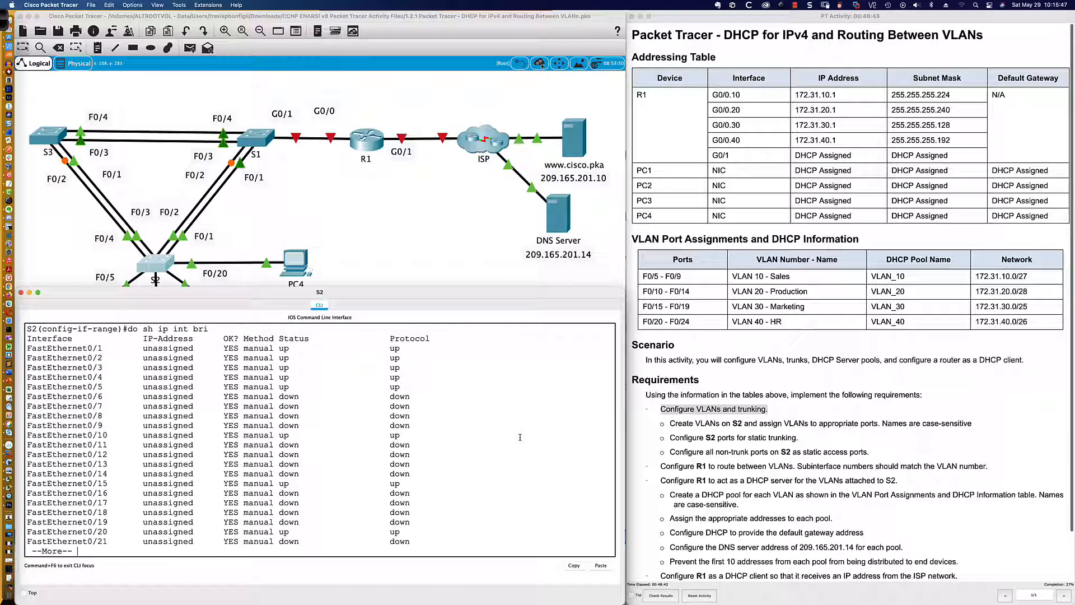
# - Check the remaining ports in S2's interface summary, including both Gigabit ports, against the static access port requirement
pyautogui.press('space')
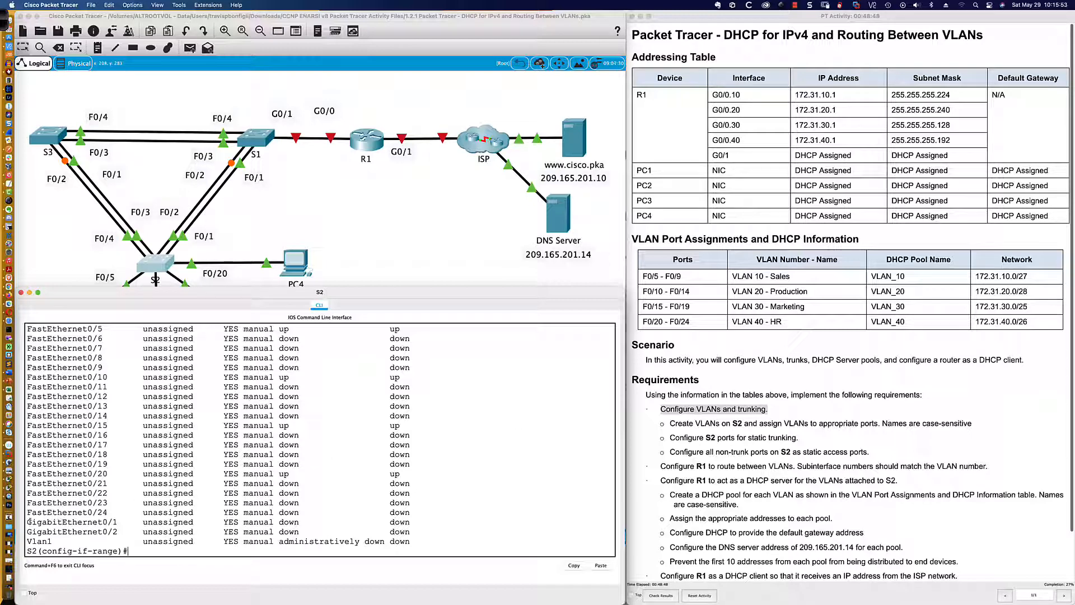
pyautogui.moveTo(29, 522); pyautogui.dragTo(413, 530)
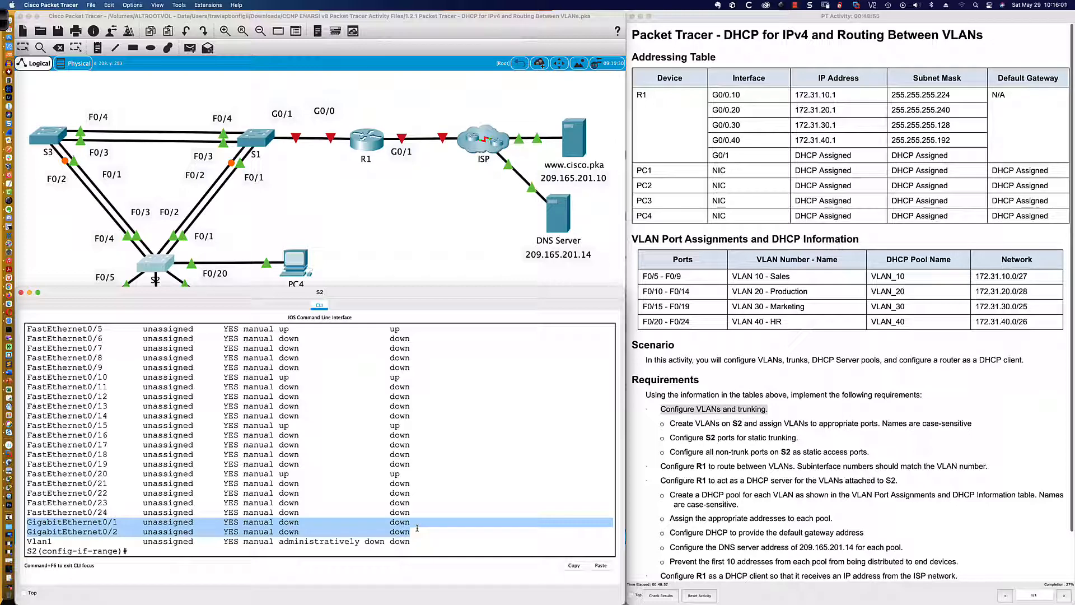
pyautogui.click(417, 528)
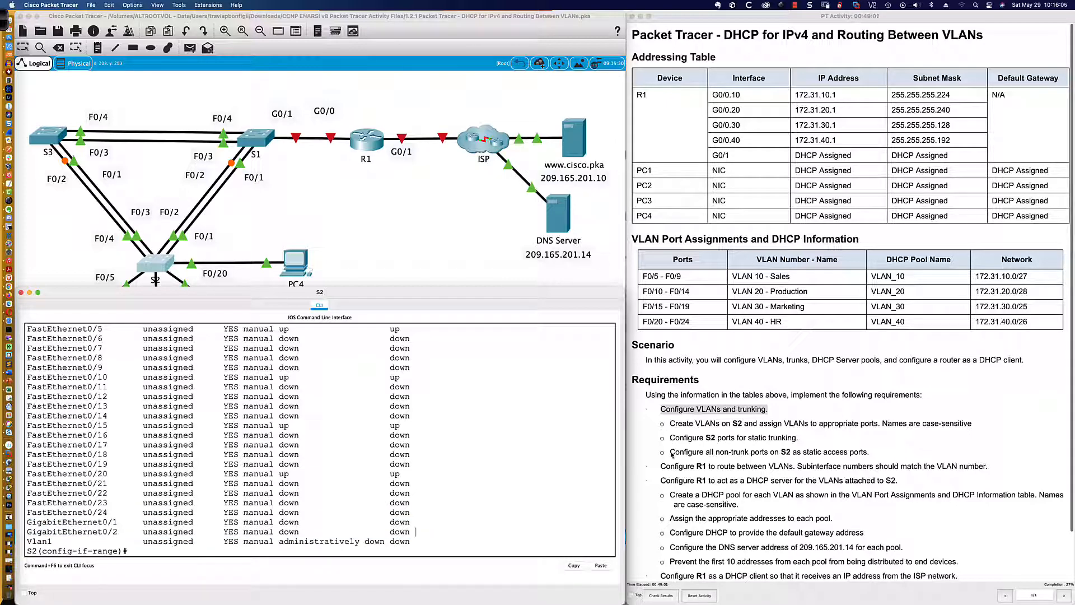
pyautogui.moveTo(670, 452); pyautogui.dragTo(870, 454)
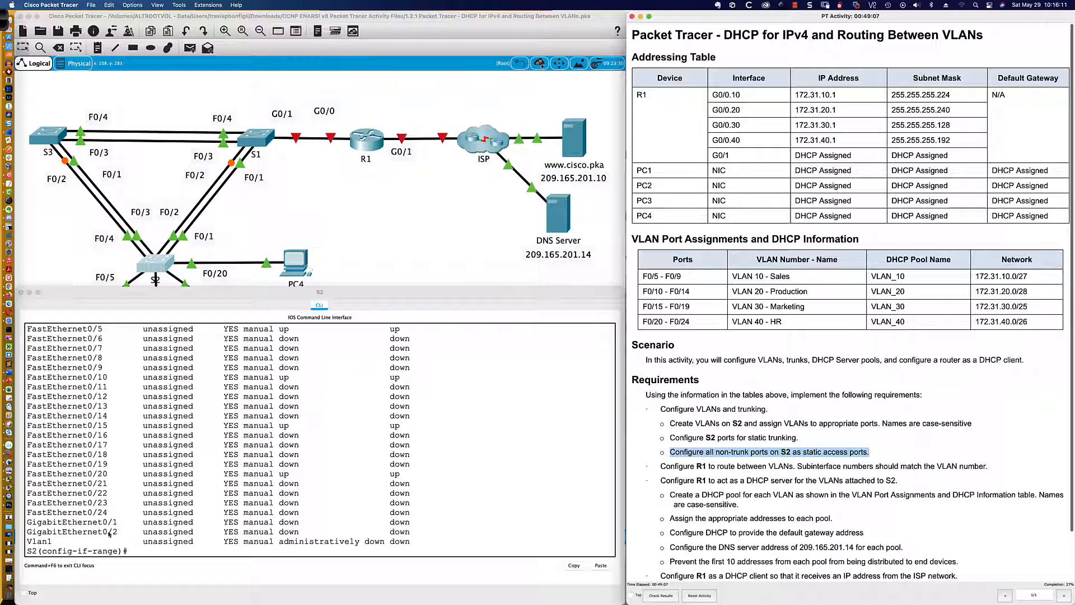
pyautogui.click(442, 547)
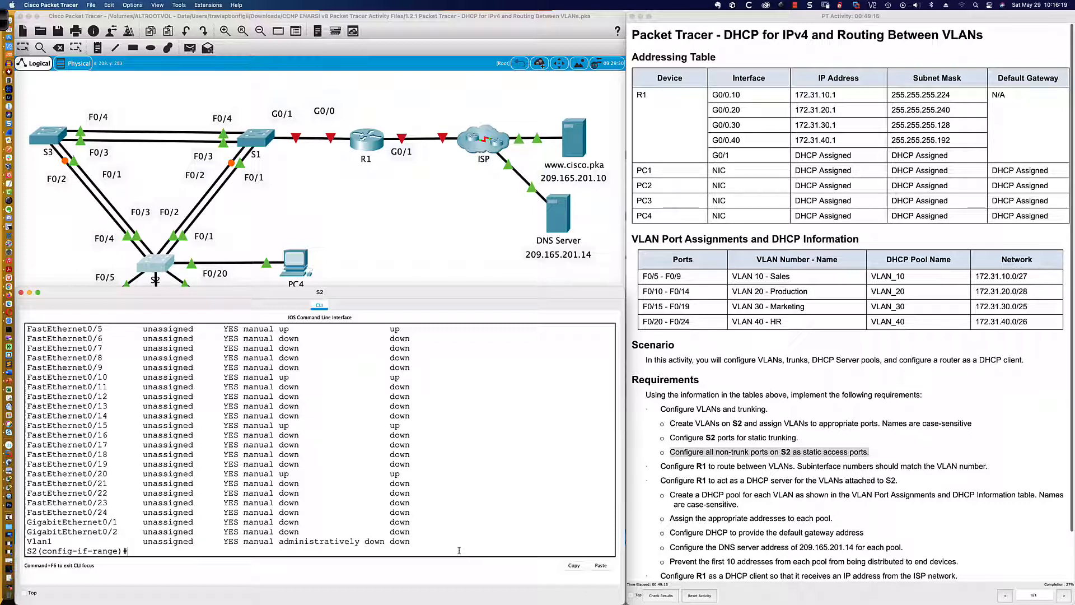
pyautogui.press('Return')
pyautogui.press('Return')
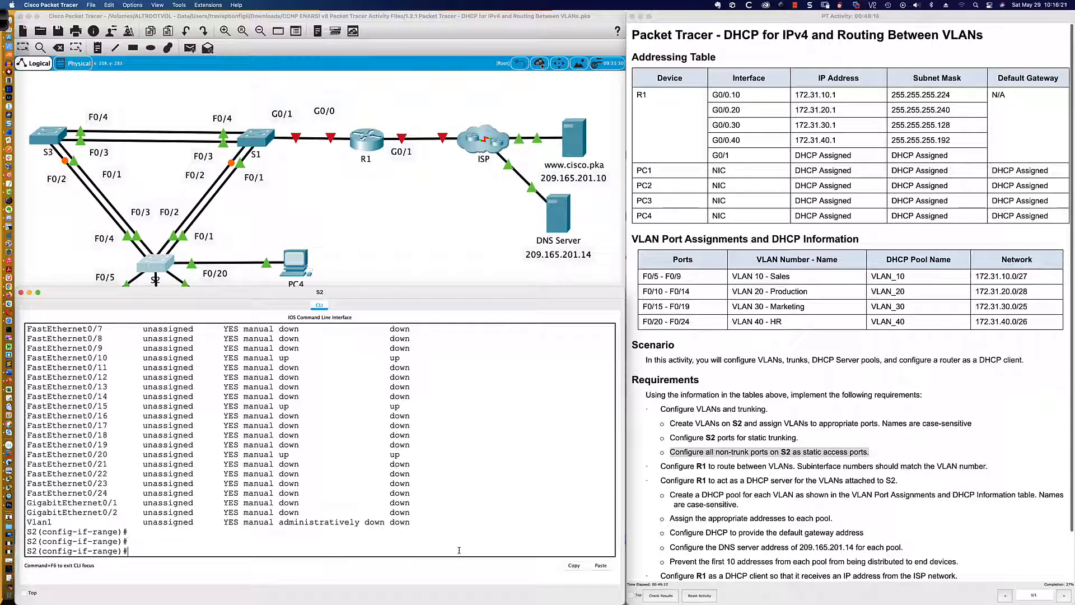
# - Set the unused ports gi0/1-2 on S2 to static access mode
pyautogui.write('int ra gi0/1')
pyautogui.write('-2')
pyautogui.press('Return')
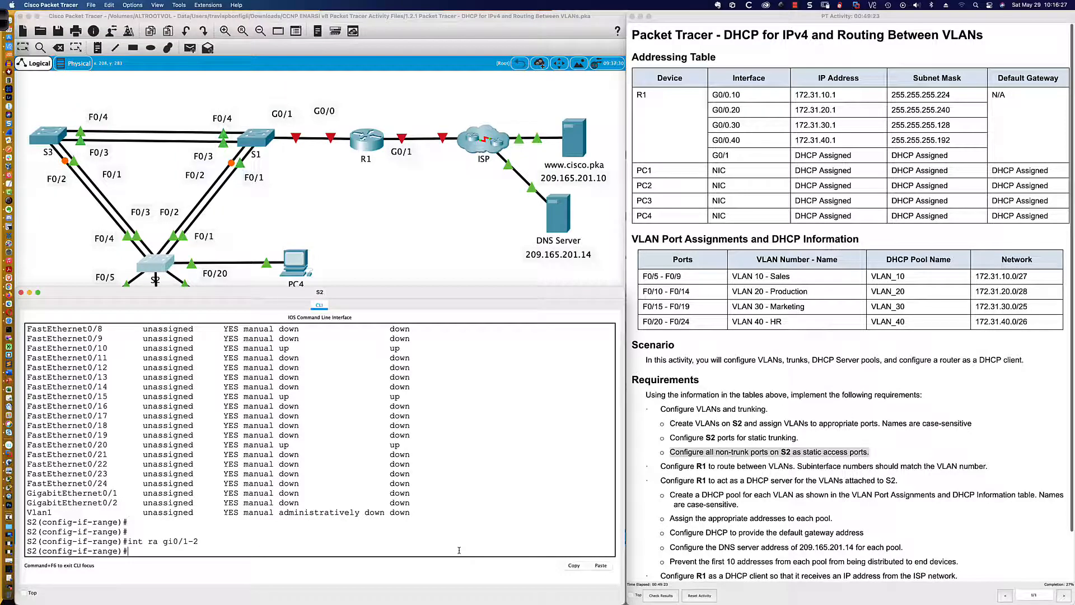
pyautogui.write('span')
pyautogui.press('Tab')
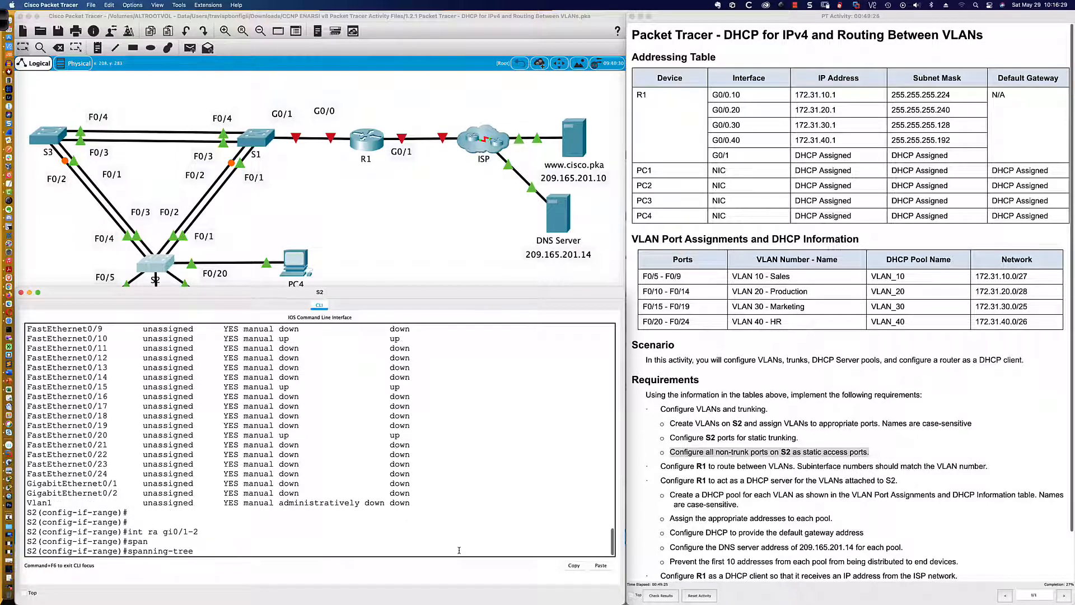
pyautogui.press('BackSpace')
pyautogui.press('BackSpace')
pyautogui.press('BackSpace')
pyautogui.press('BackSpace')
pyautogui.press('BackSpace')
pyautogui.press('BackSpace')
pyautogui.press('BackSpace')
pyautogui.press('BackSpace')
pyautogui.press('BackSpace')
pyautogui.press('BackSpace')
pyautogui.write('wi')
pyautogui.press('Tab')
pyautogui.write('mode acc')
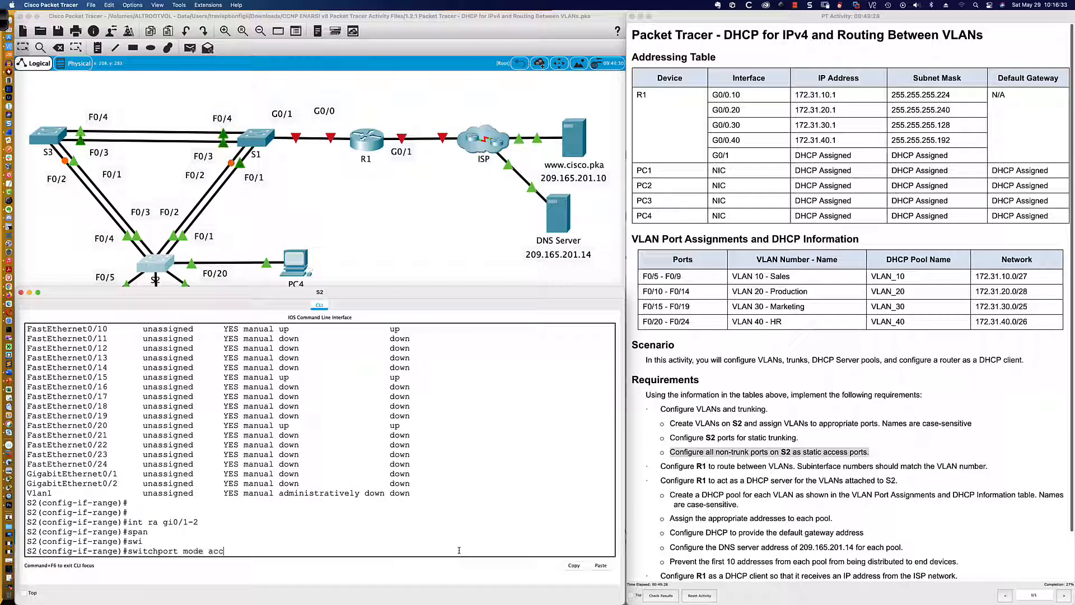
pyautogui.press('Return')
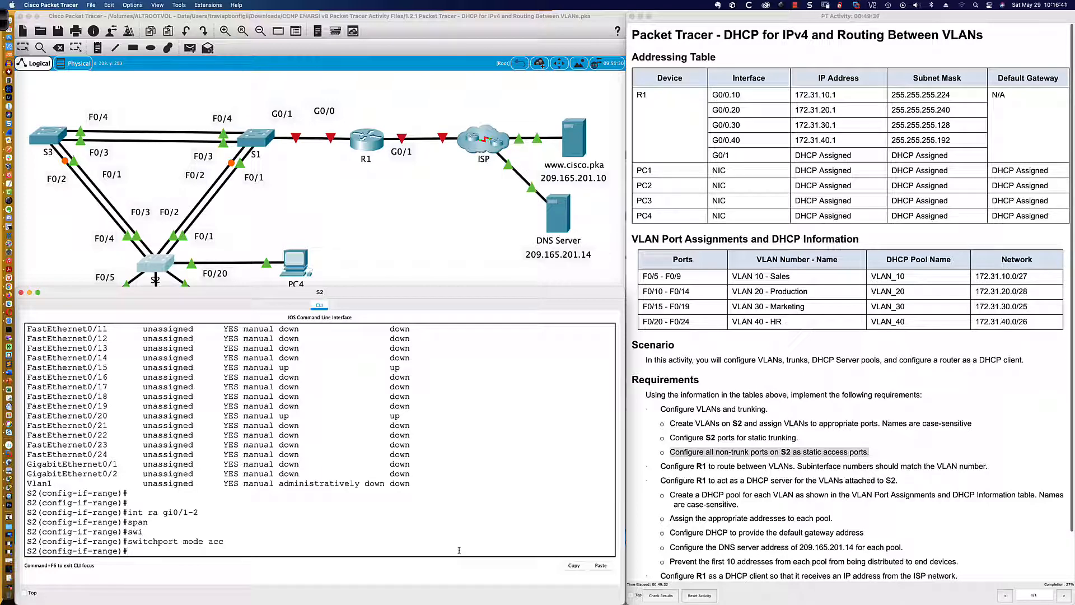
# - Administratively shut down ports gi0/1-2 on S2
pyautogui.write('shut')
pyautogui.press('Return')
pyautogui.press('Return')
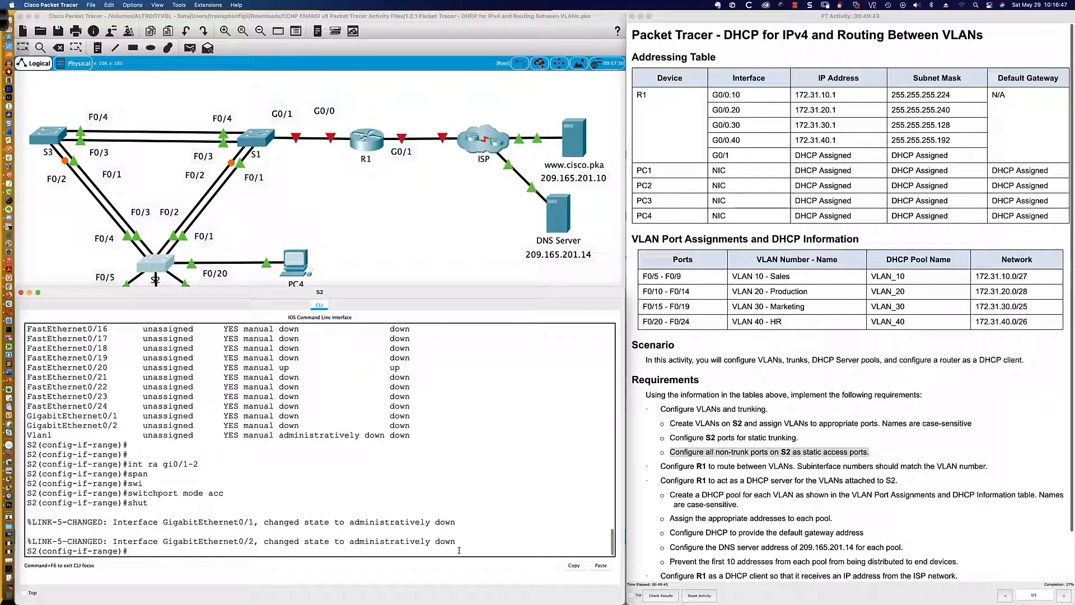
pyautogui.press('Return')
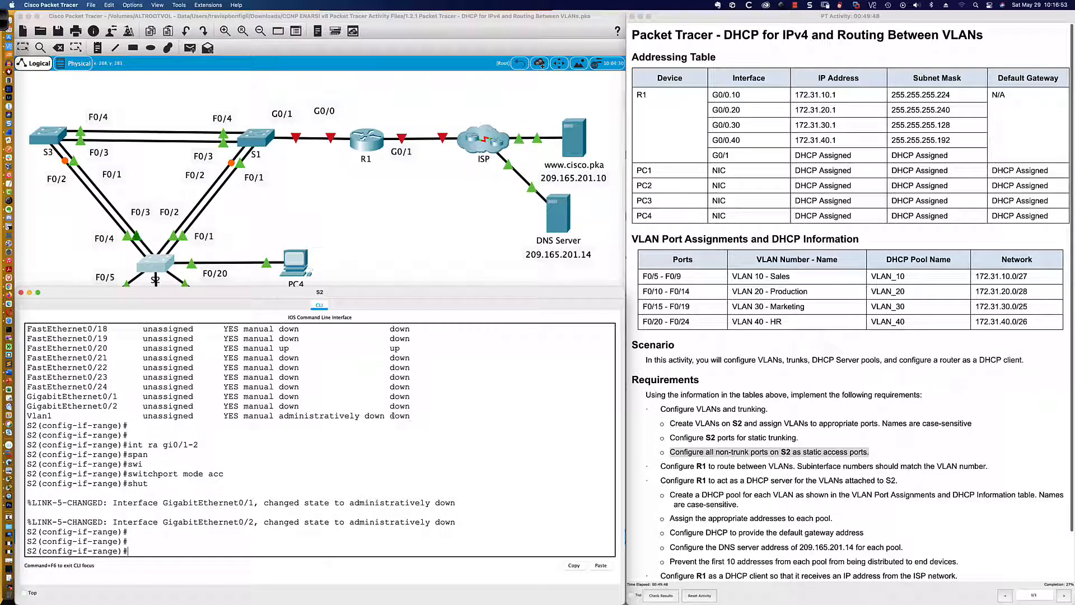
# - Leave configuration mode on S2 and save the configuration with write memory
pyautogui.write('end')
pyautogui.press('Return')
pyautogui.press('Return')
pyautogui.press('Return')
pyautogui.press('Return')
pyautogui.write('wri mem')
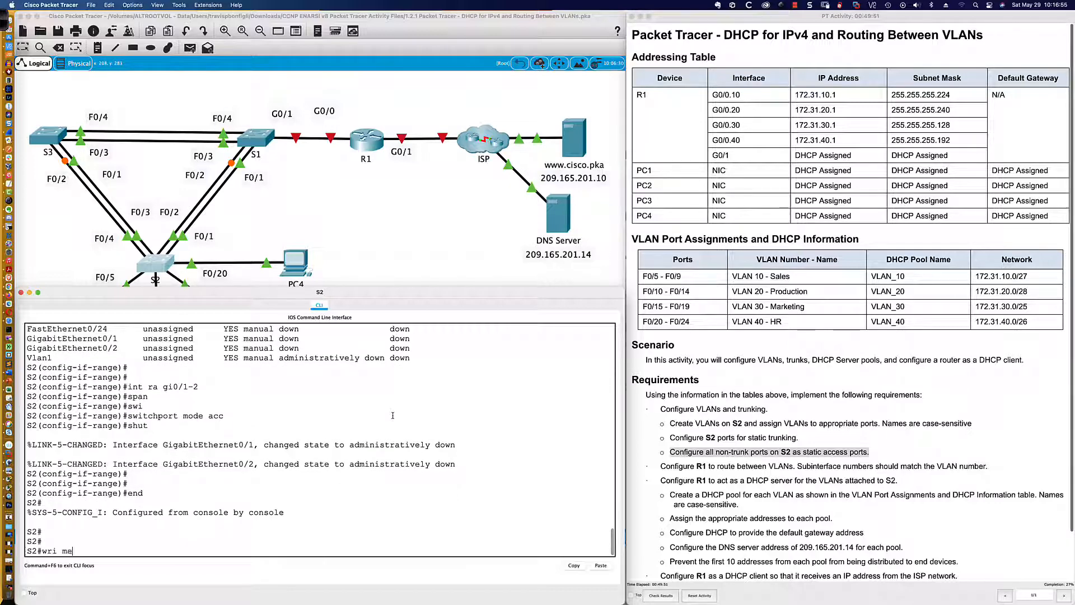
pyautogui.press('Return')
pyautogui.press('Return')
pyautogui.press('Return')
pyautogui.press('Return')
pyautogui.press('Return')
pyautogui.press('Return')
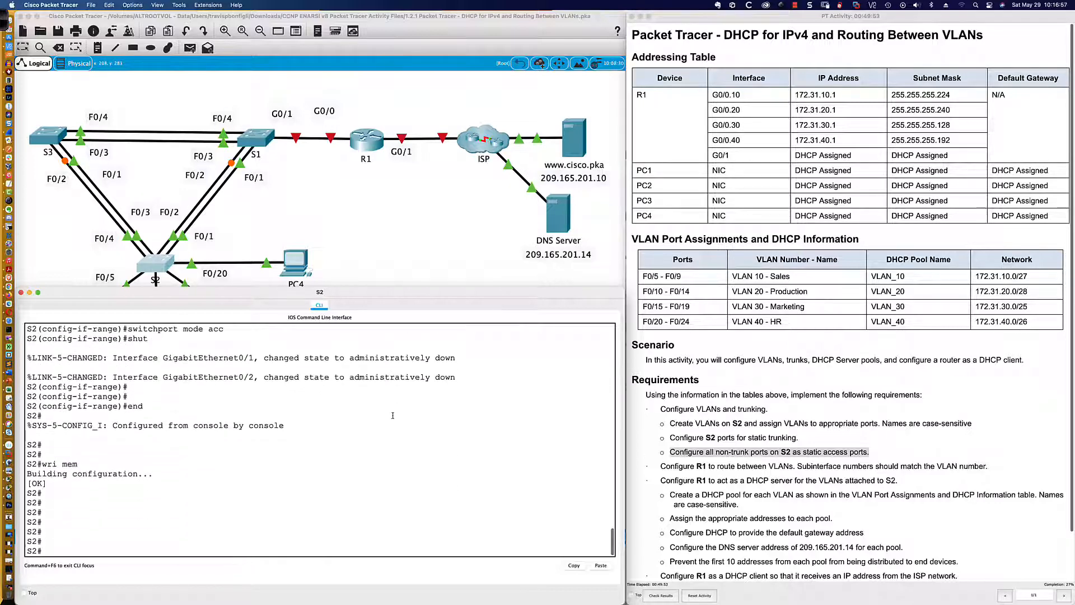
# - Display S2's running configuration and examine the settings of the VLAN 30 ports fa0/15-19
pyautogui.write('sh run')
pyautogui.press('Return')
pyautogui.press('space')
pyautogui.press('space')
pyautogui.press('space')
pyautogui.press('space')
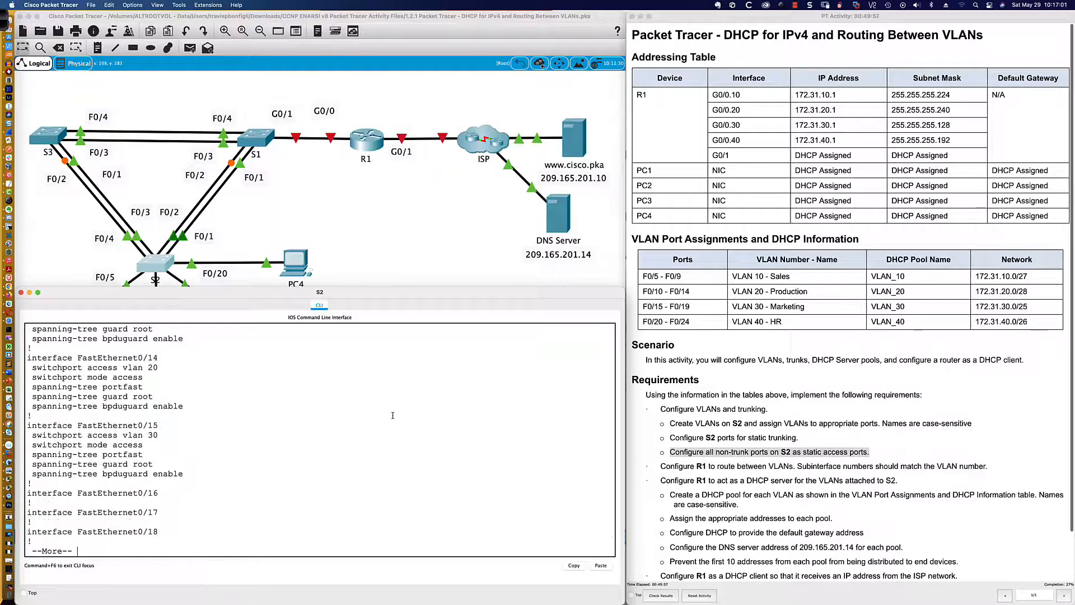
pyautogui.press('space')
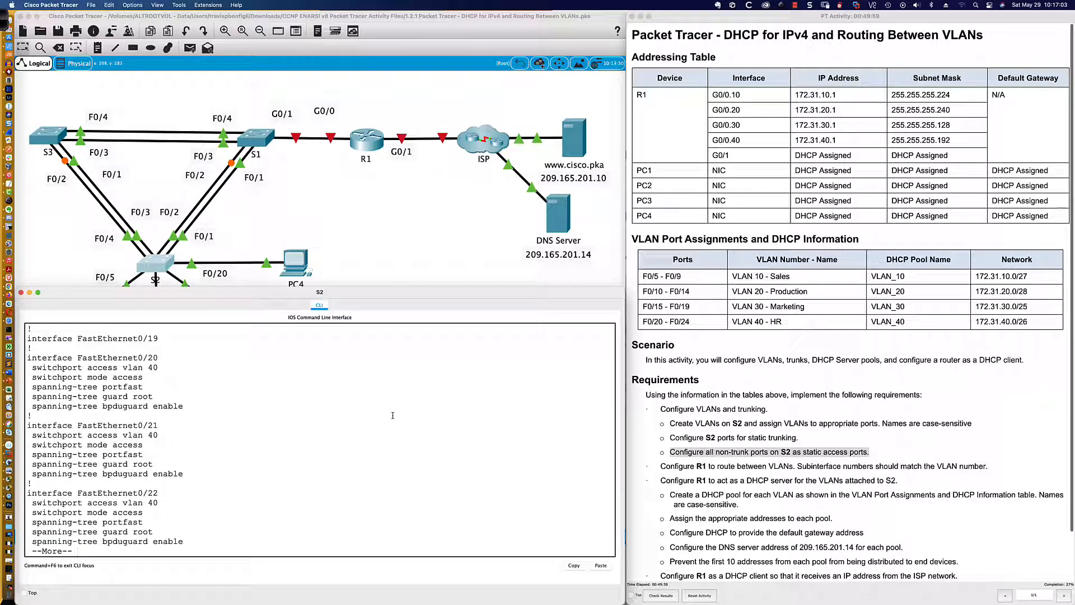
pyautogui.scroll(3, 393, 415)
pyautogui.scroll(2, 391, 417)
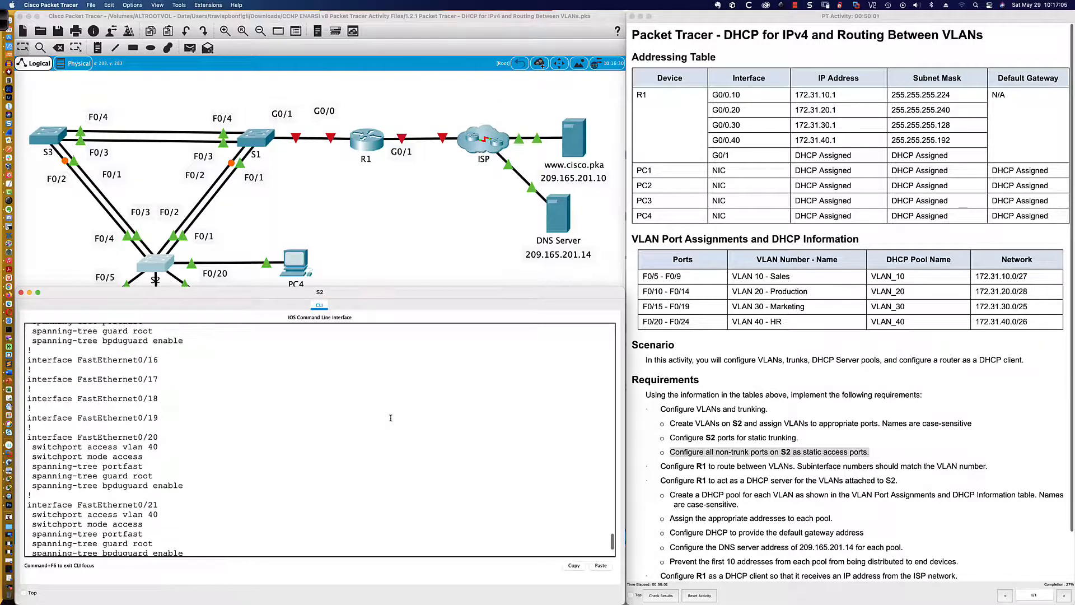
pyautogui.moveTo(27, 375); pyautogui.dragTo(187, 441)
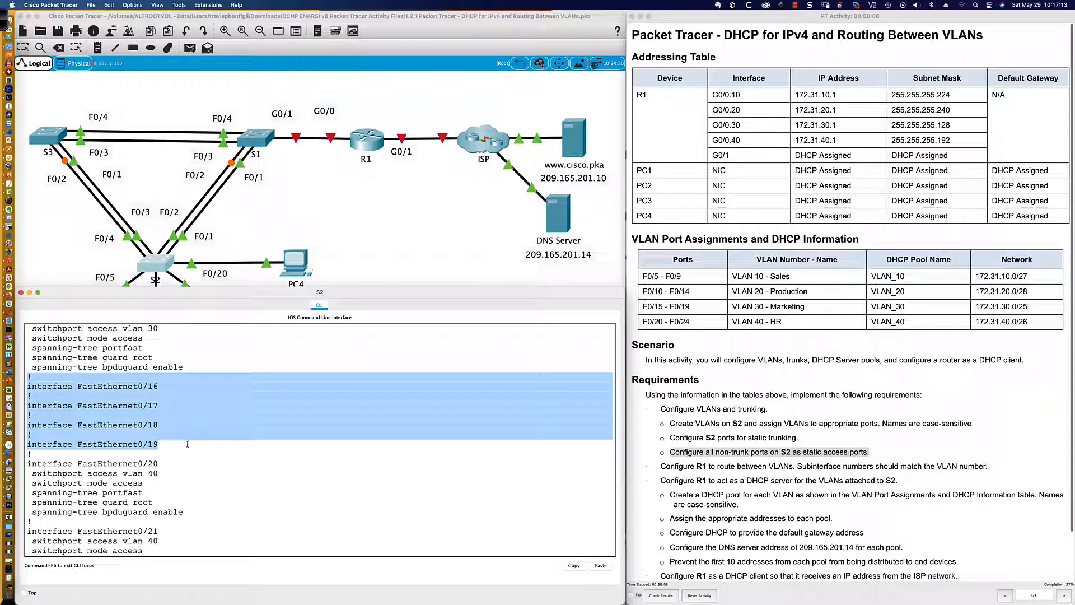
pyautogui.scroll(3, 188, 444)
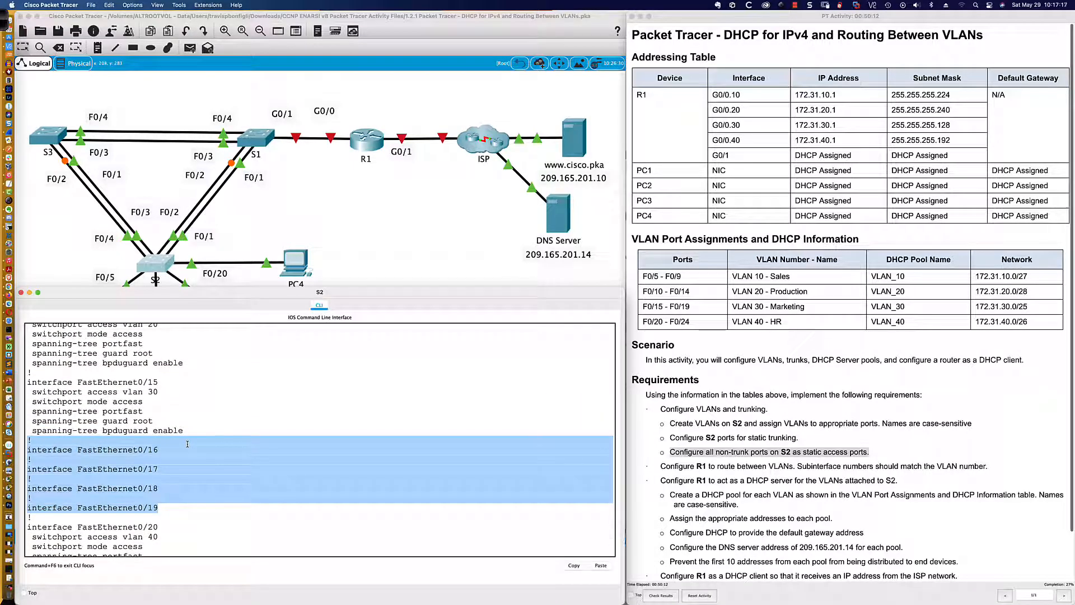
pyautogui.scroll(3, 188, 444)
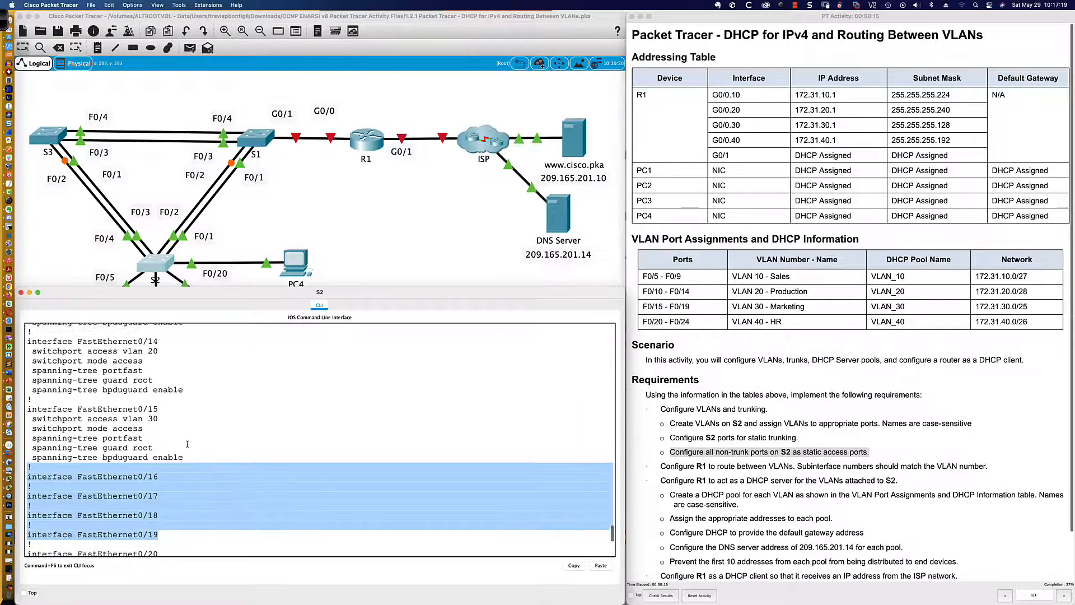
pyautogui.scroll(-4, 188, 444)
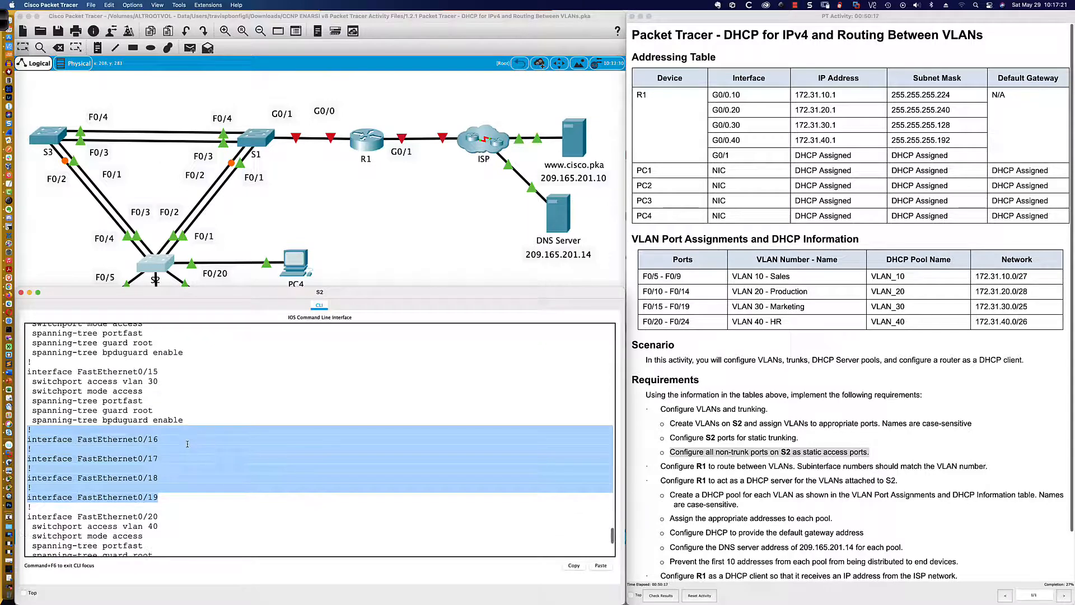
pyautogui.scroll(-1, 188, 444)
pyautogui.click(188, 444)
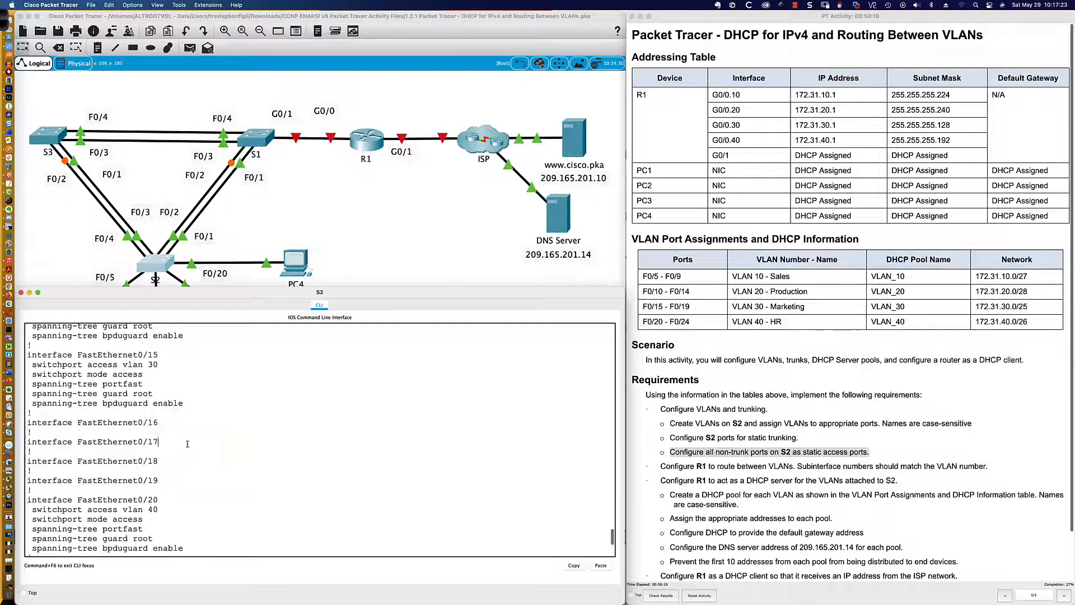
pyautogui.hotkey('ctrl', 'c')
pyautogui.press('Return')
pyautogui.press('Return')
pyautogui.press('Return')
pyautogui.press('Return')
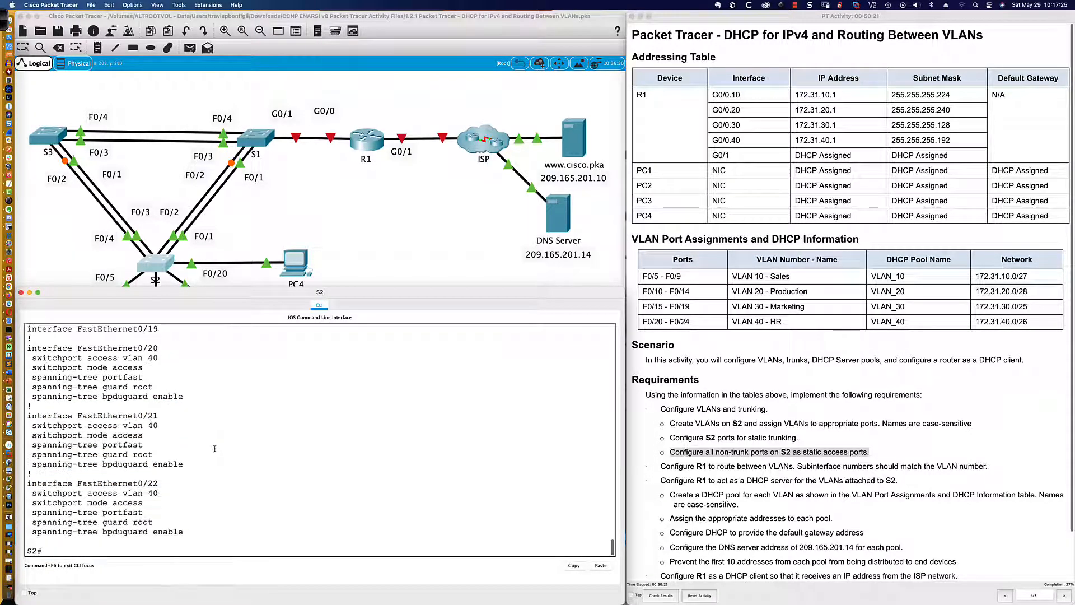
# - Enter global configuration on S2 and set ports fa0/15-19 to static access mode
pyautogui.write('conf t')
pyautogui.press('Return')
pyautogui.write('int r')
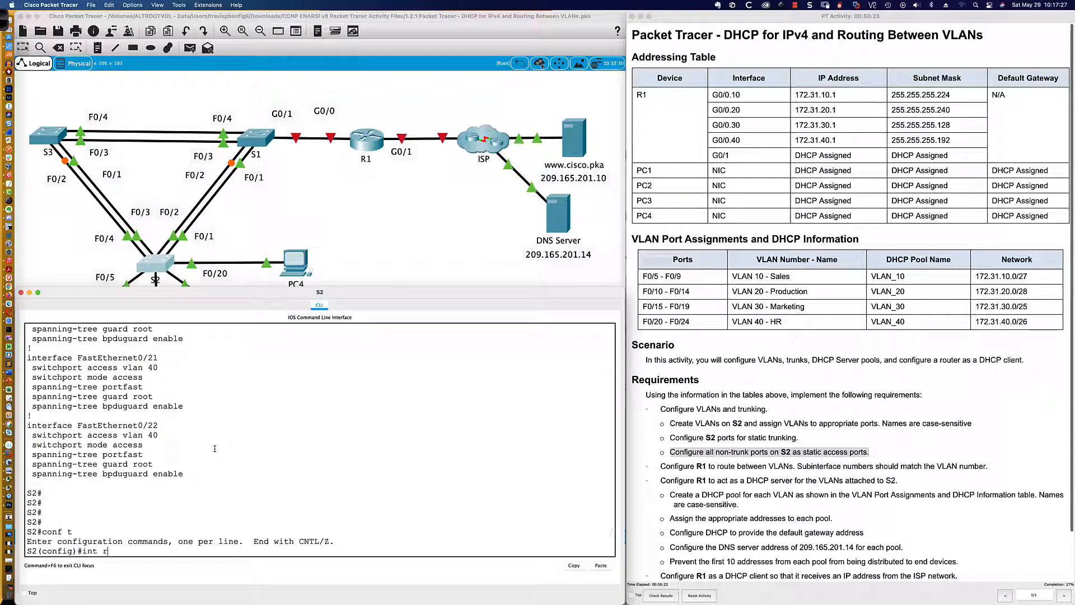
pyautogui.write('a fa0/15-19')
pyautogui.press('Return')
pyautogui.write('swi')
pyautogui.press('Tab')
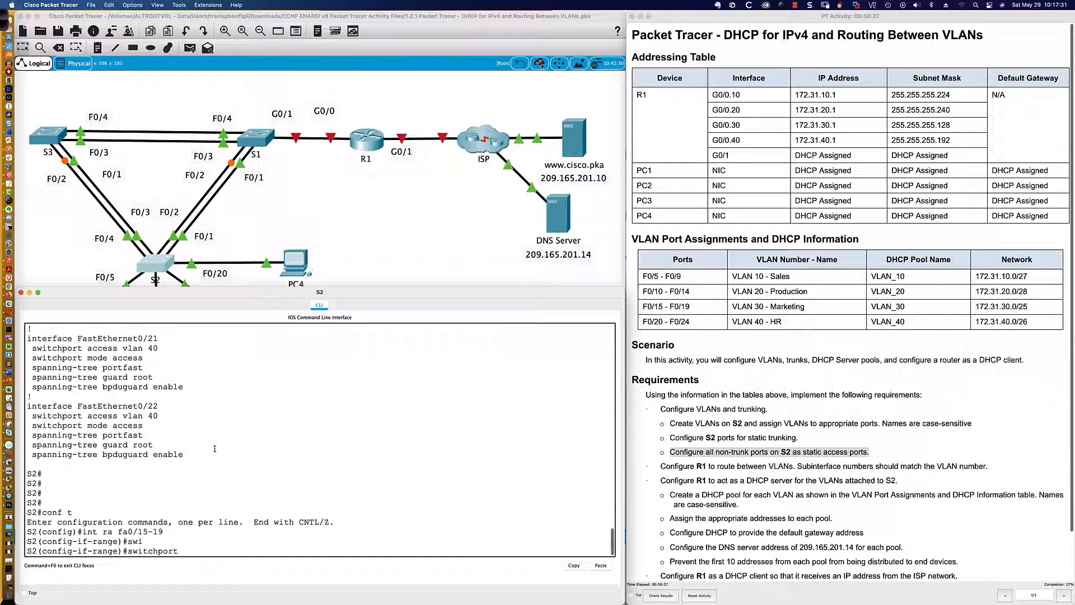
pyautogui.write('mode acc')
pyautogui.press('Return')
# - Assign ports fa0/15-19 on S2 to access VLAN 30
pyautogui.write('swi')
pyautogui.press('Tab')
pyautogui.write('acc')
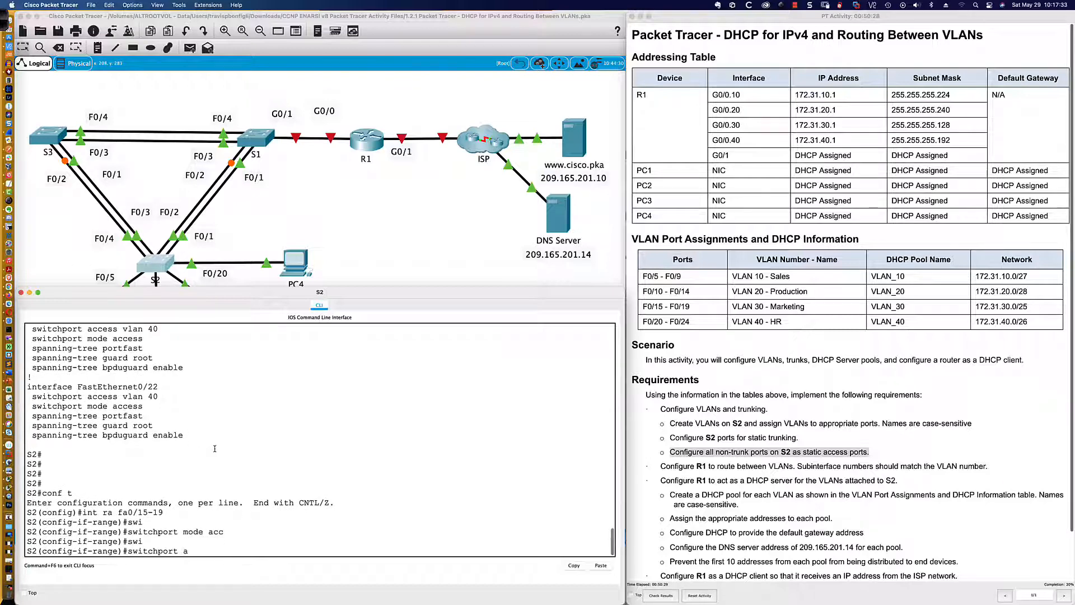
pyautogui.write(' vlan 30')
pyautogui.press('Return')
# - Enable spanning-tree portfast on ports fa0/15-19 of S2
pyautogui.write('spa')
pyautogui.press('Tab')
pyautogui.write('por')
pyautogui.press('Tab')
pyautogui.press('Return')
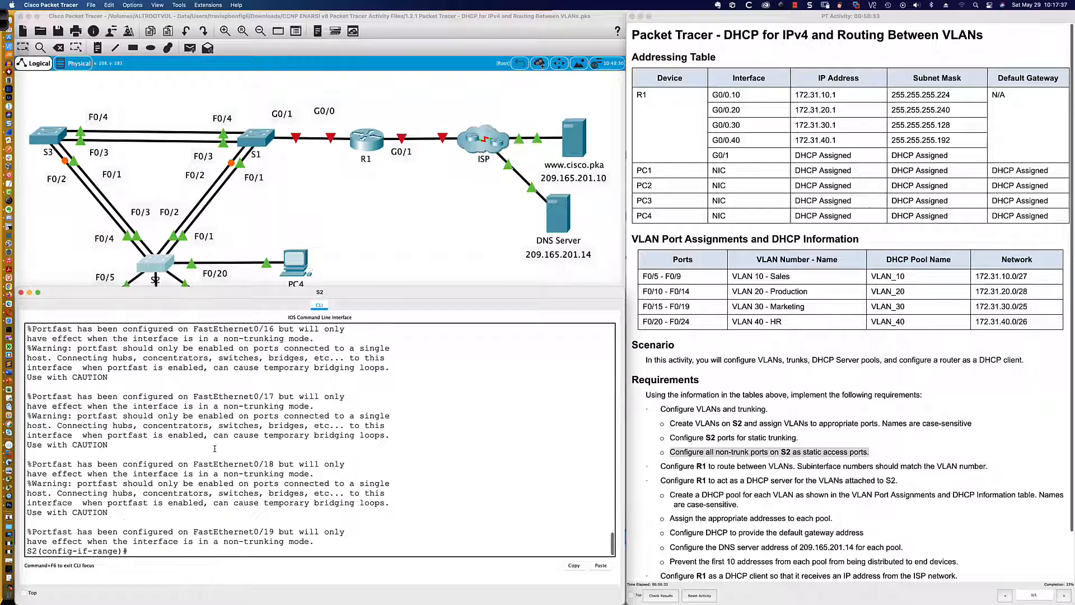
# - Enable spanning-tree bpduguard on ports fa0/15-19 of S2
pyautogui.write('span')
pyautogui.press('Tab')
pyautogui.write('bpdu')
pyautogui.press('Tab')
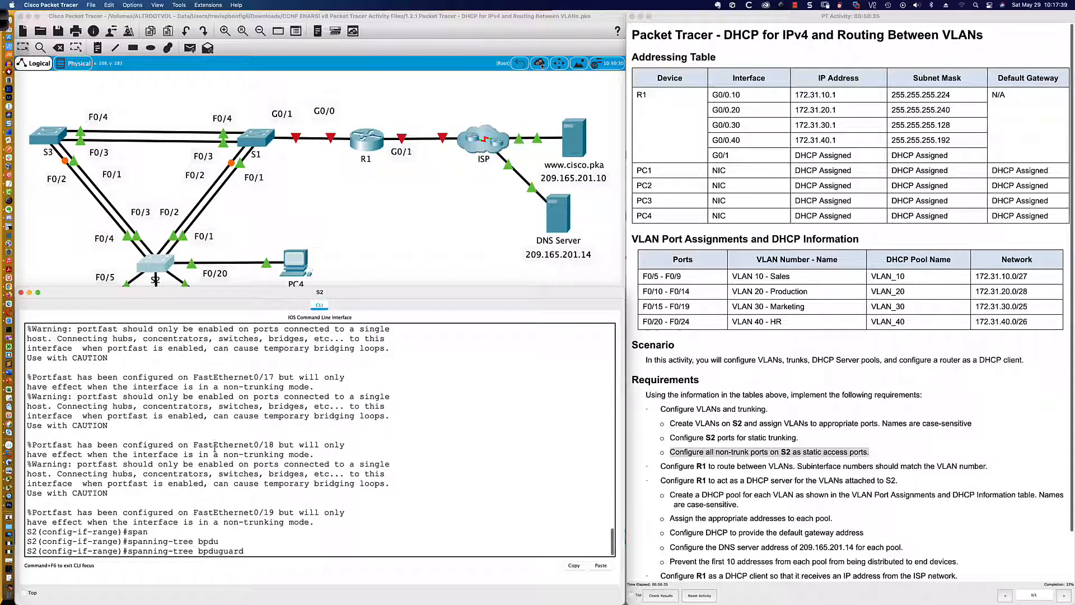
pyautogui.write('en')
pyautogui.press('Tab')
pyautogui.press('Return')
# - Apply spanning-tree guard root to ports fa0/15-19 of S2
pyautogui.write('spa')
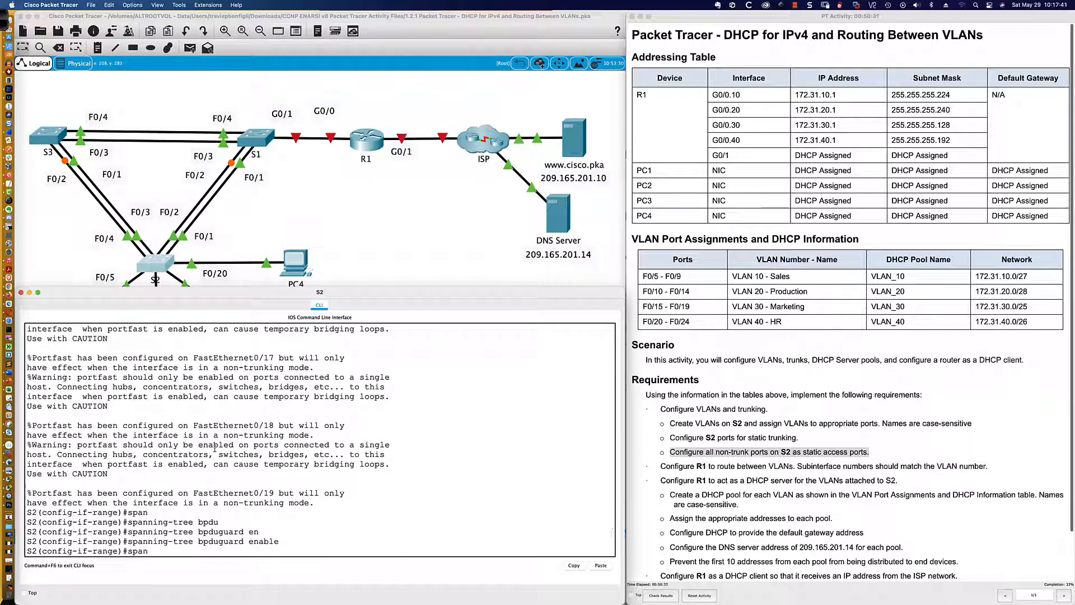
pyautogui.write('n')
pyautogui.press('Tab')
pyautogui.write('guar')
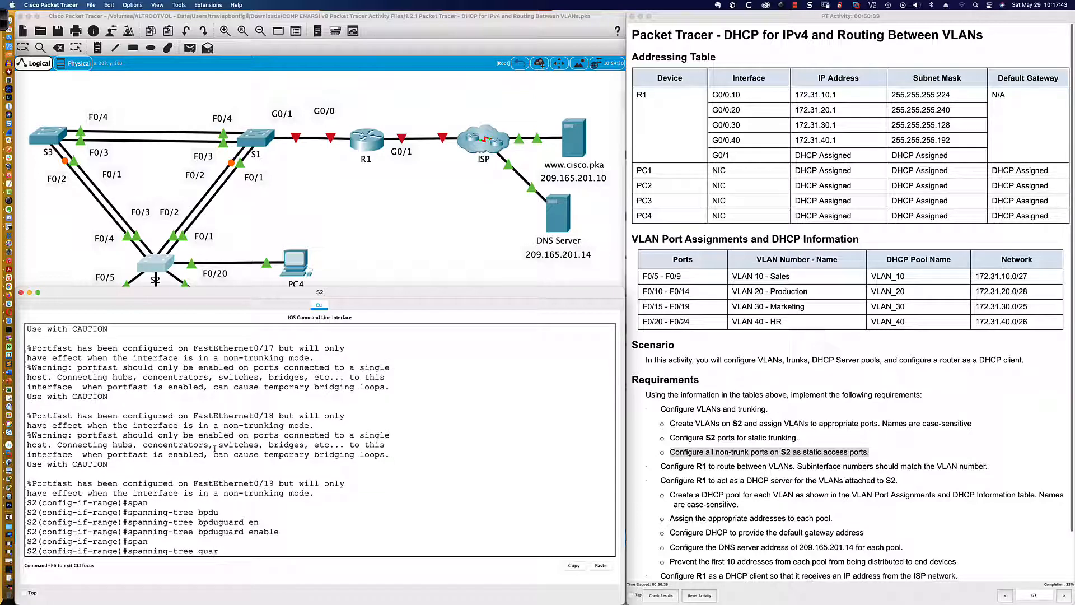
pyautogui.write('d root')
pyautogui.press('Return')
# - Return S2 to privileged mode and write the updated fa0/15-19 configuration to memory
pyautogui.write('en')
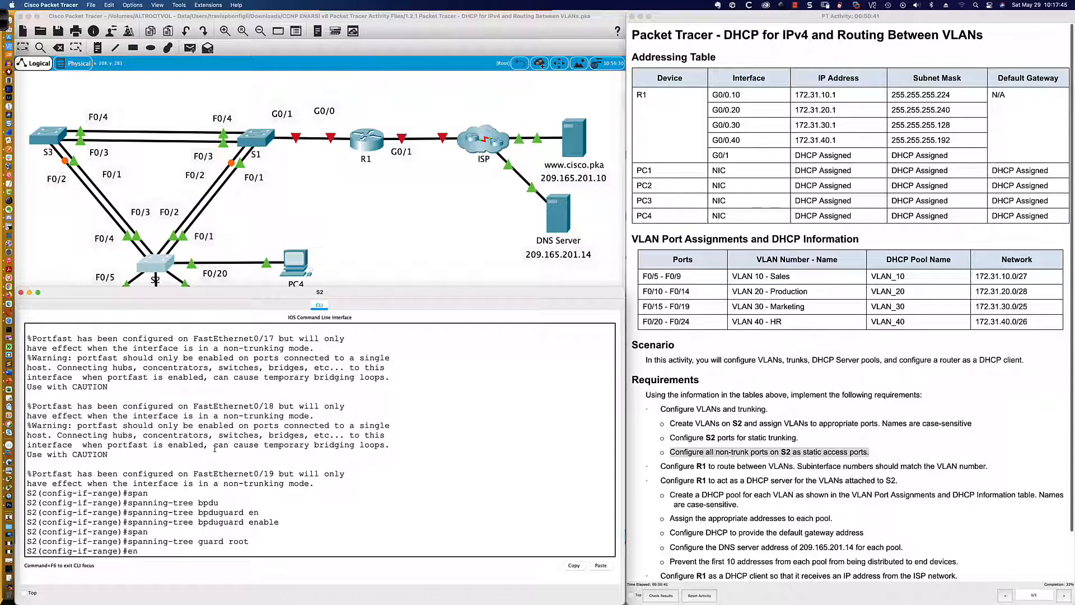
pyautogui.write('d')
pyautogui.press('Return')
pyautogui.press('Return')
pyautogui.press('Return')
pyautogui.press('Return')
pyautogui.write('wri emm')
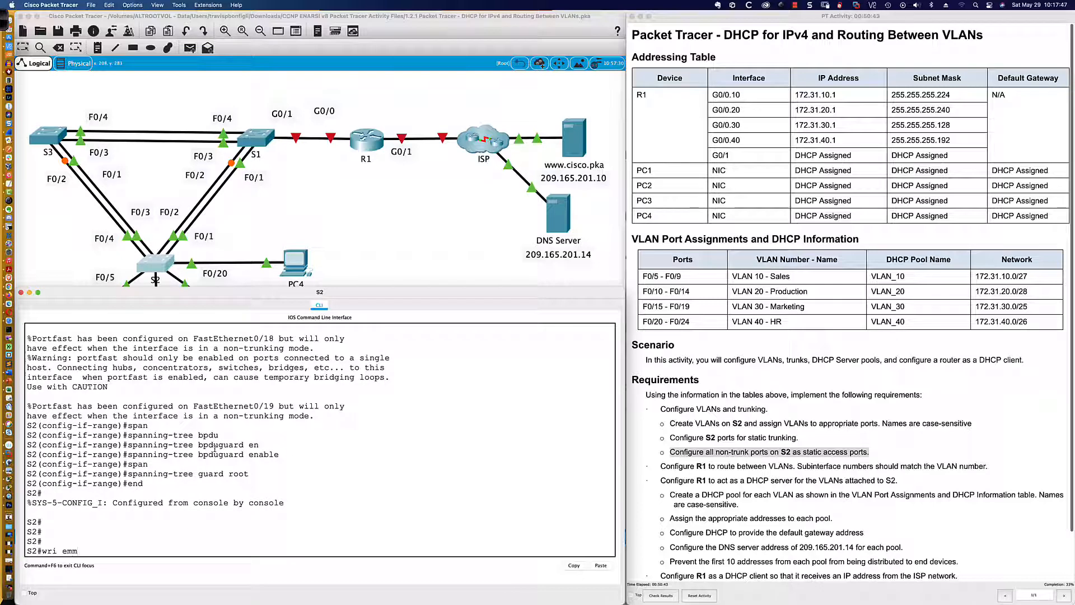
pyautogui.write('em')
pyautogui.press('Return')
pyautogui.press('Return')
pyautogui.press('Return')
pyautogui.press('Return')
pyautogui.press('Return')
pyautogui.press('Return')
pyautogui.press('Return')
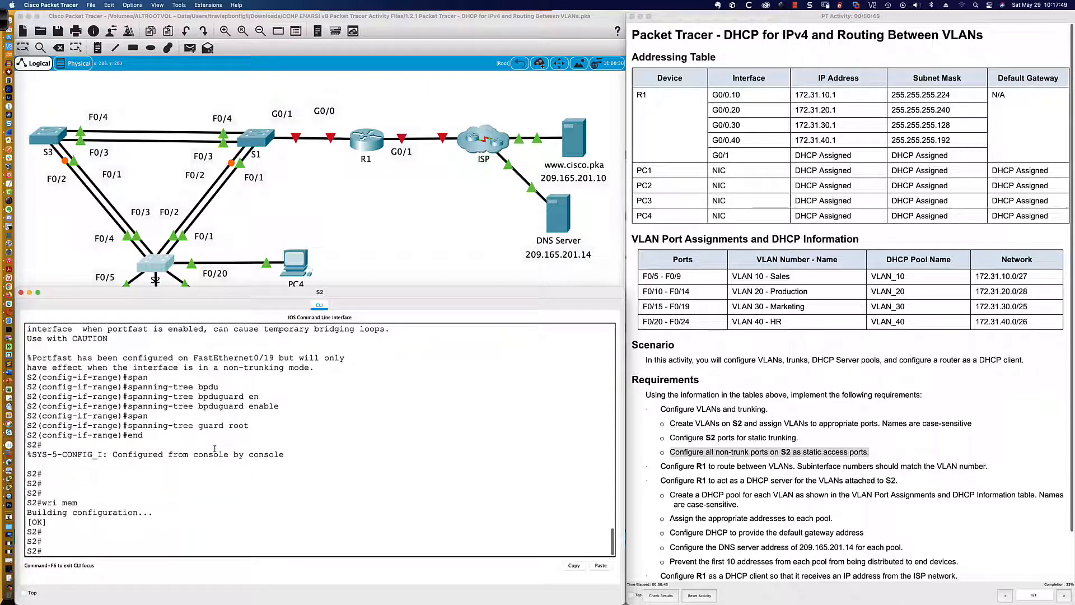
# - Display S2's running configuration and page through it to check the access VLAN, mode and spanning-tree settings of each port
pyautogui.write('sh run')
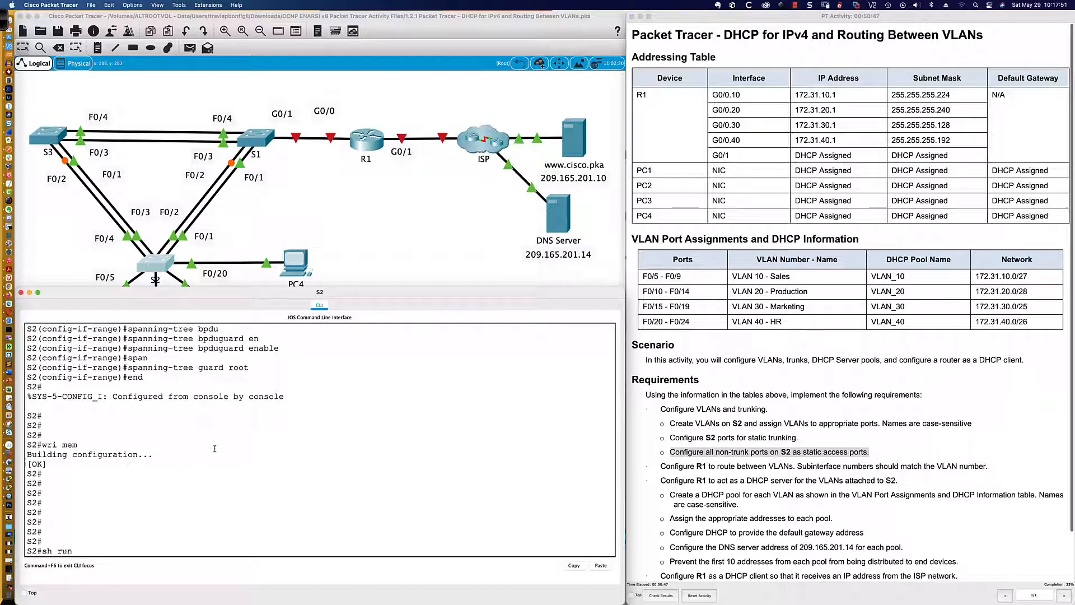
pyautogui.press('Return')
pyautogui.press('space')
pyautogui.press('space')
pyautogui.press('space')
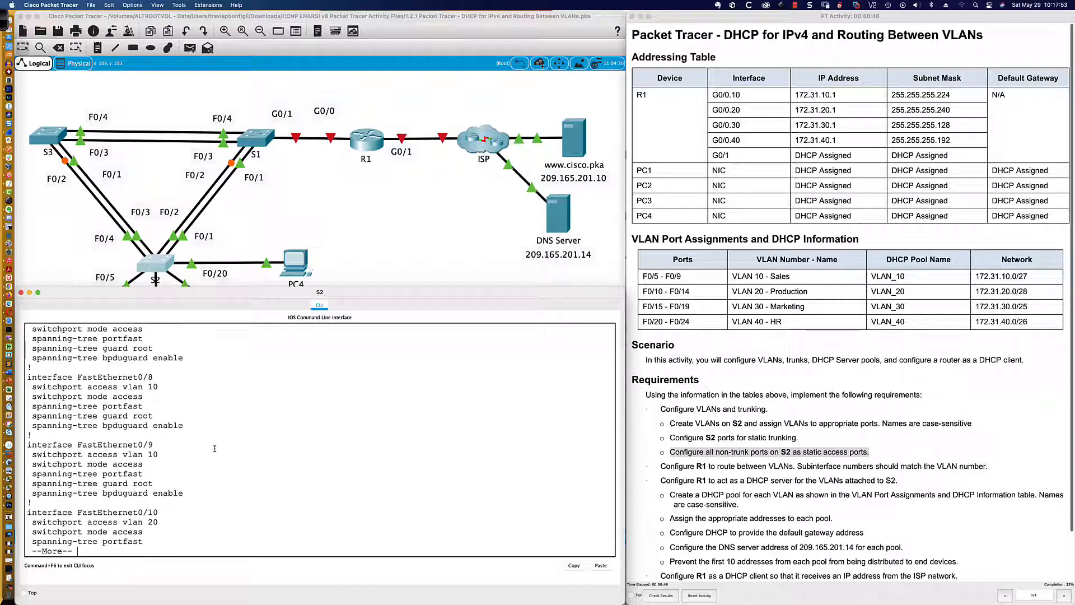
pyautogui.press('space')
pyautogui.press('space')
pyautogui.press('space')
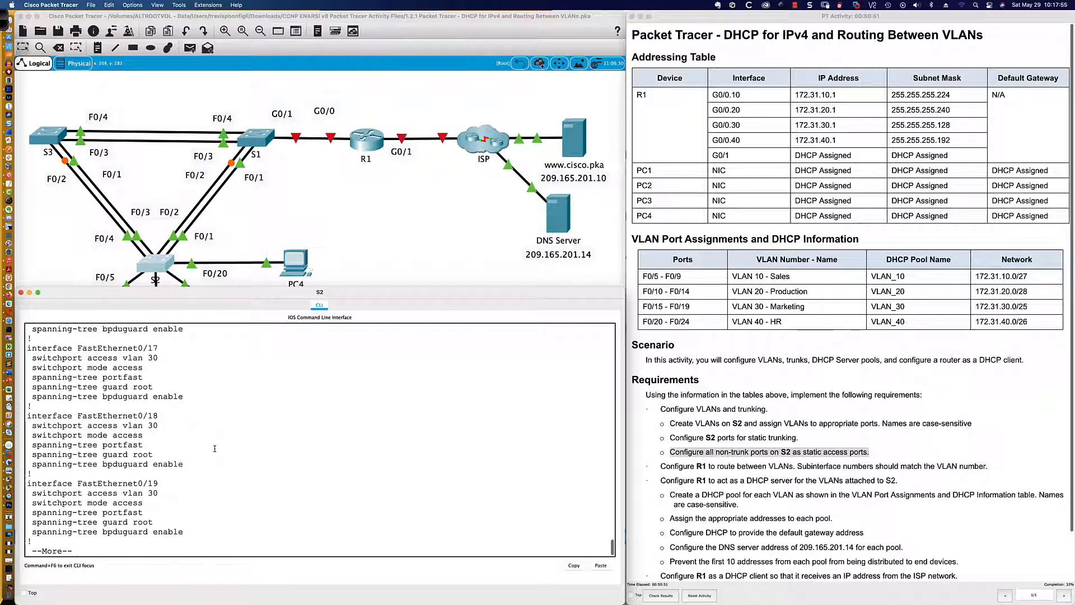
pyautogui.press('space')
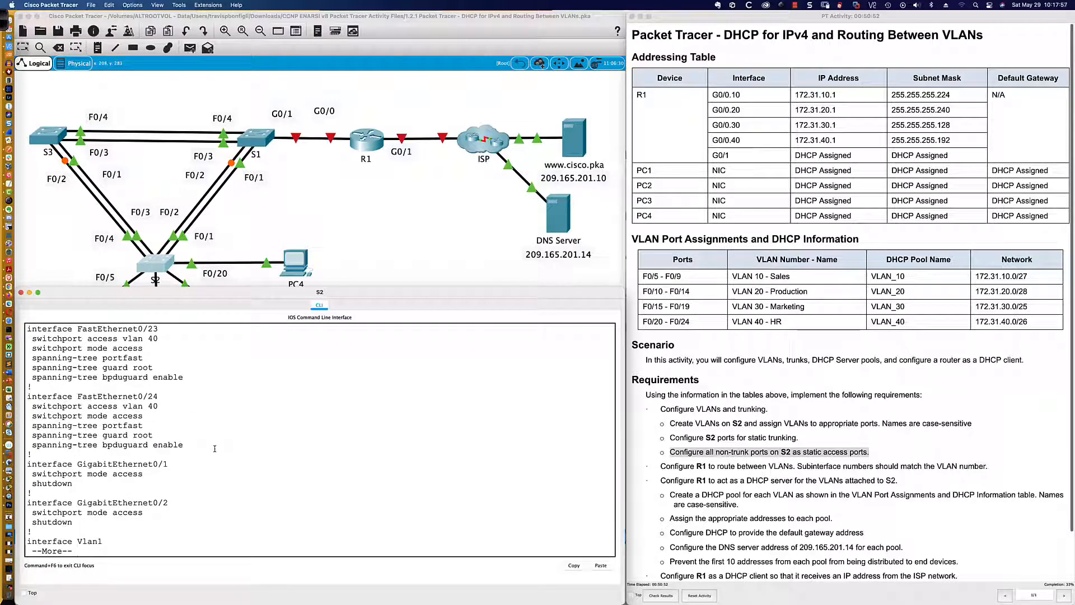
pyautogui.press('space')
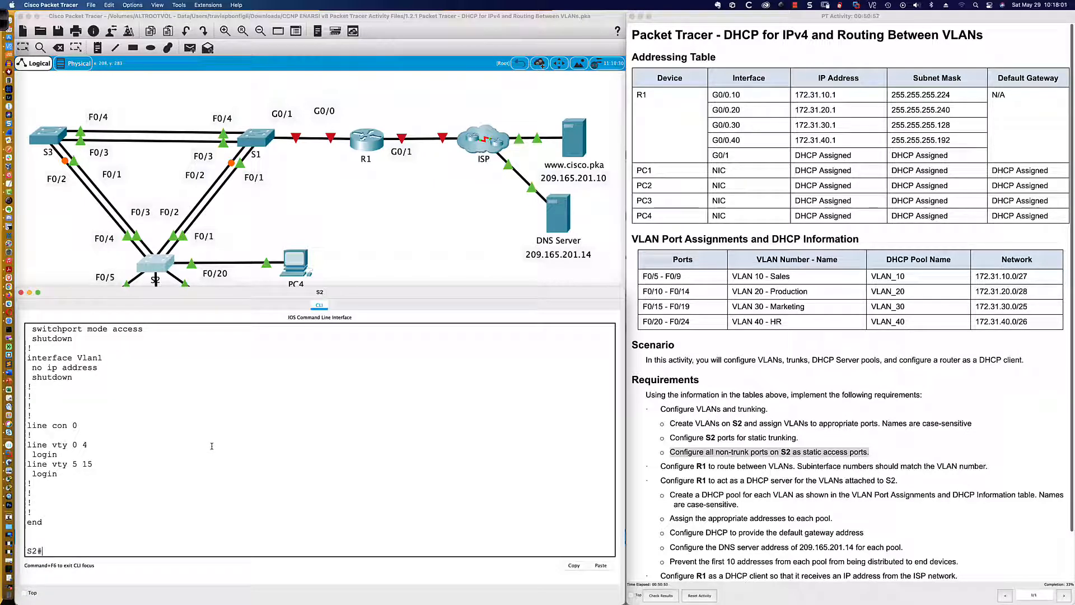
# - Highlight the requirement to configure S2 ports for static trunking in the activity instructions
pyautogui.scroll(-3, 689, 412)
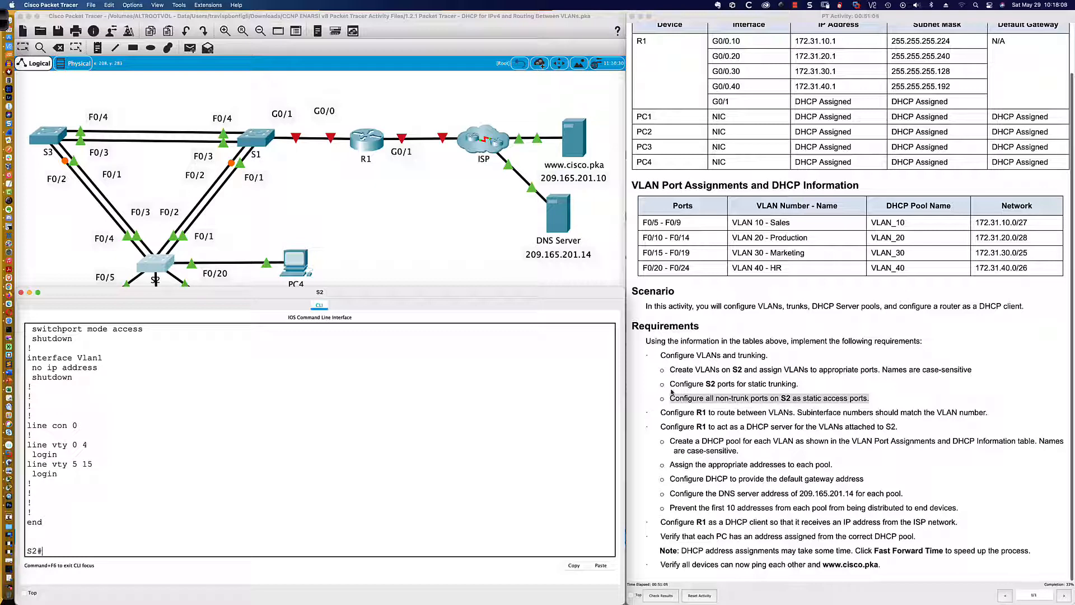
pyautogui.click(671, 392)
pyautogui.moveTo(669, 384); pyautogui.dragTo(798, 384)
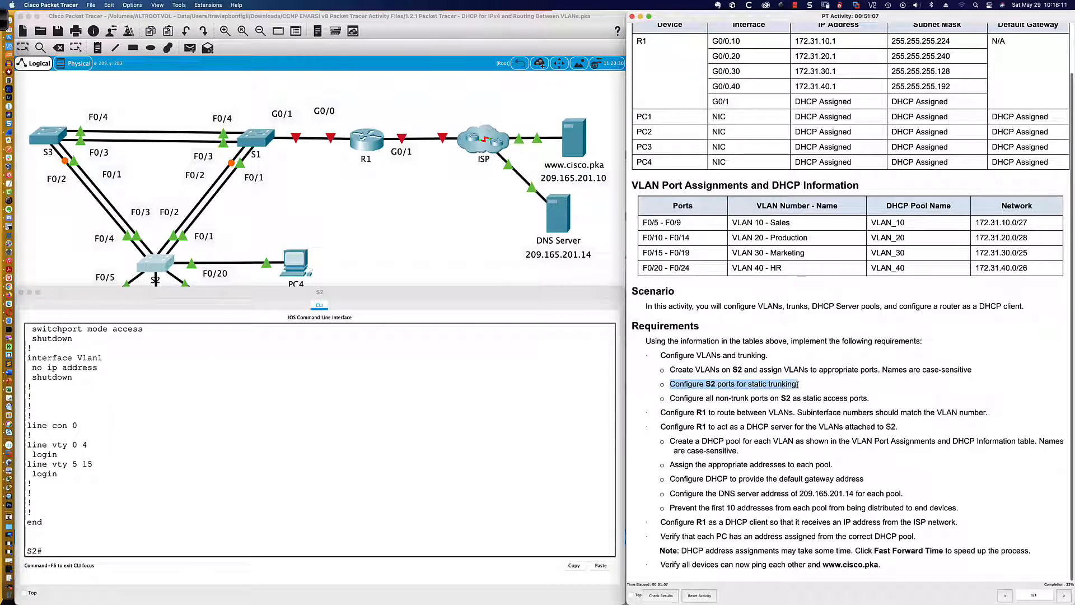
# - In S2's configuration mode, set interface range fa0/1-4 to static trunking with switchport mode trunk
pyautogui.click(317, 490)
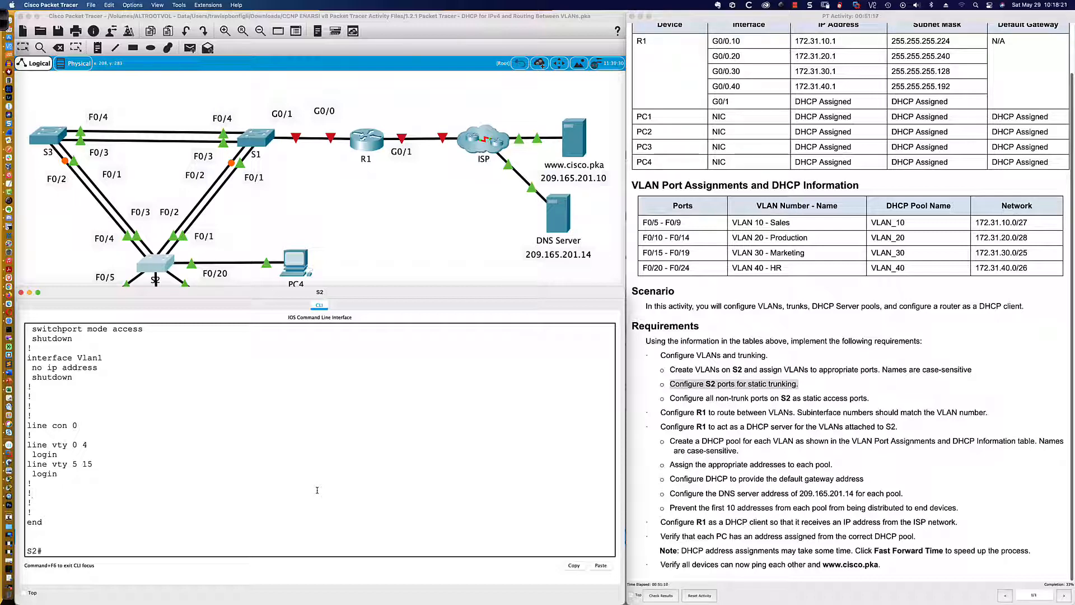
pyautogui.write('conf t')
pyautogui.press('Return')
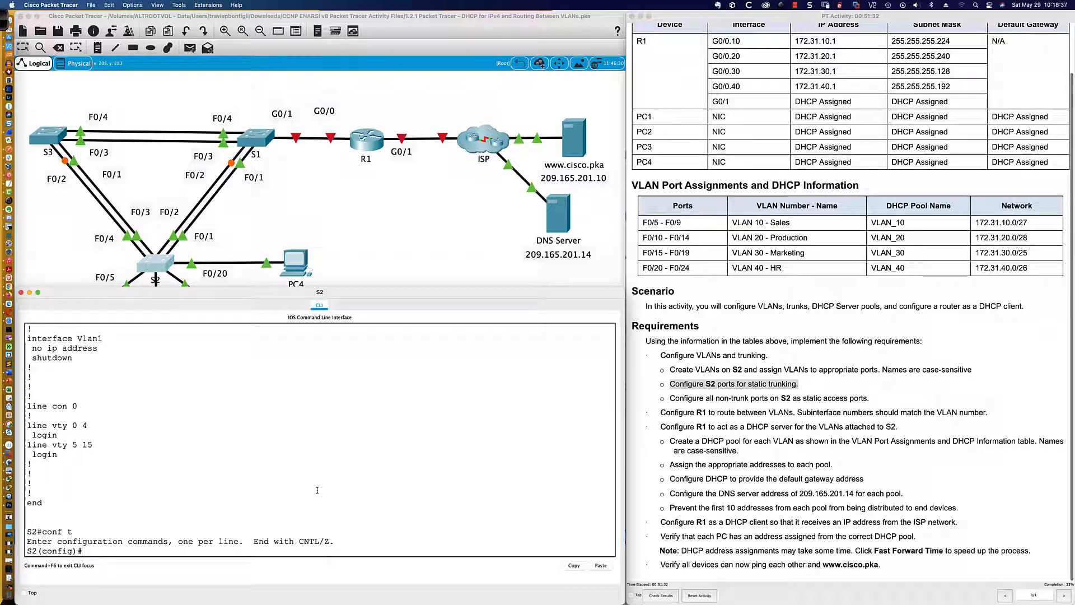
pyautogui.press('Return')
pyautogui.press('Return')
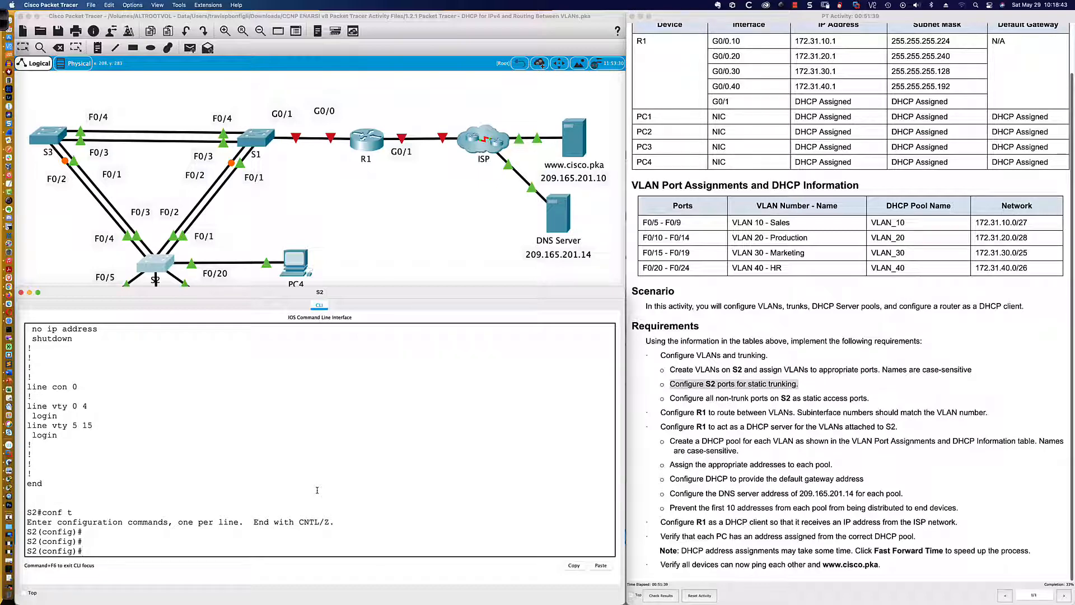
pyautogui.write('int ra fa0/1-4')
pyautogui.press('Return')
pyautogui.press('Return')
pyautogui.press('Return')
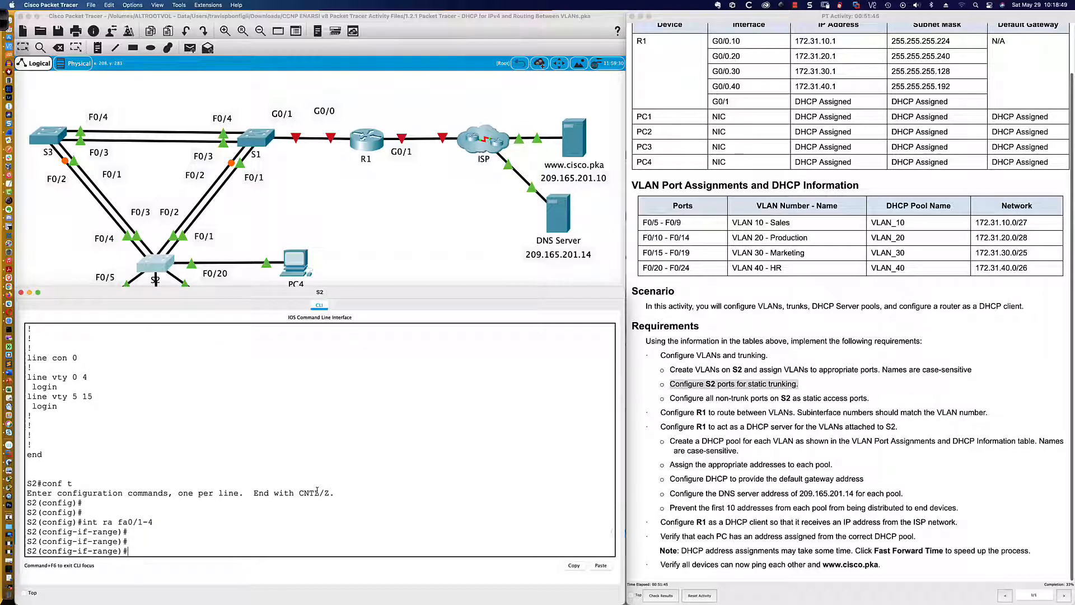
pyautogui.write('sw')
pyautogui.press('Tab')
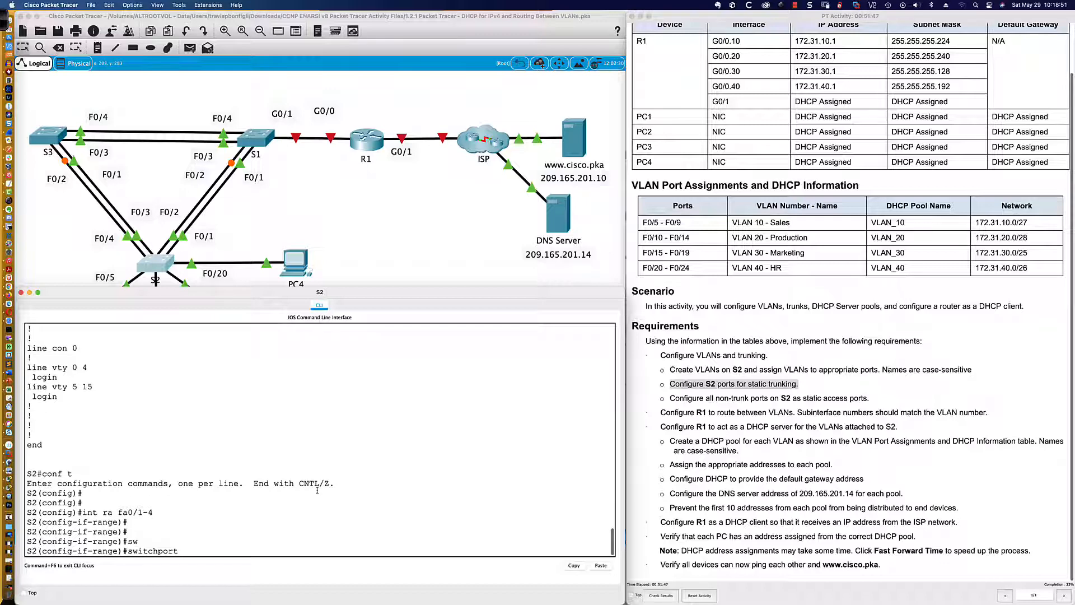
pyautogui.write('mode trunk')
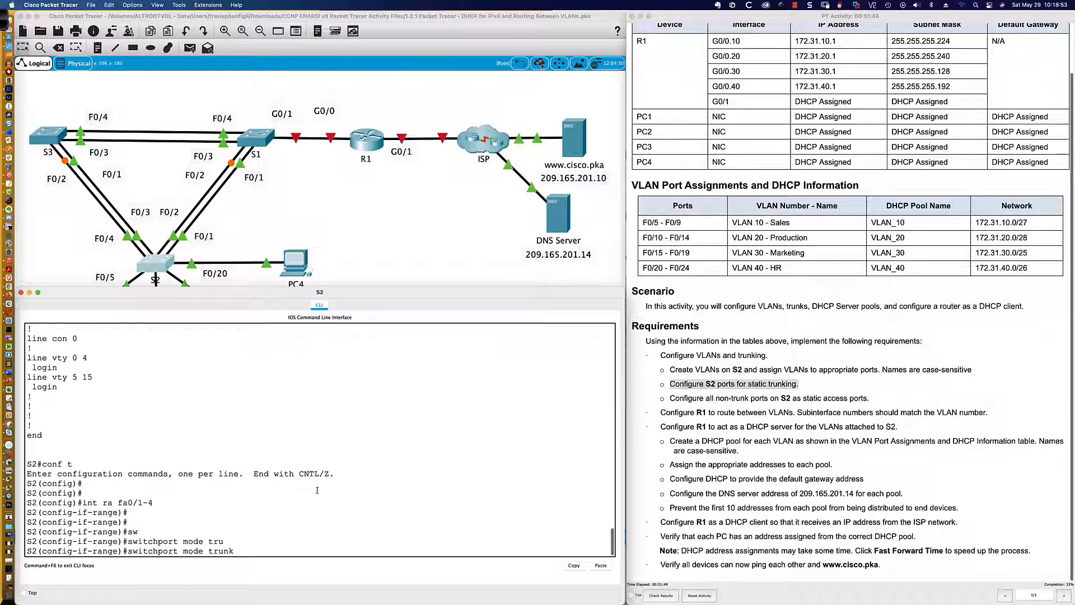
pyautogui.press('Tab')
pyautogui.press('Return')
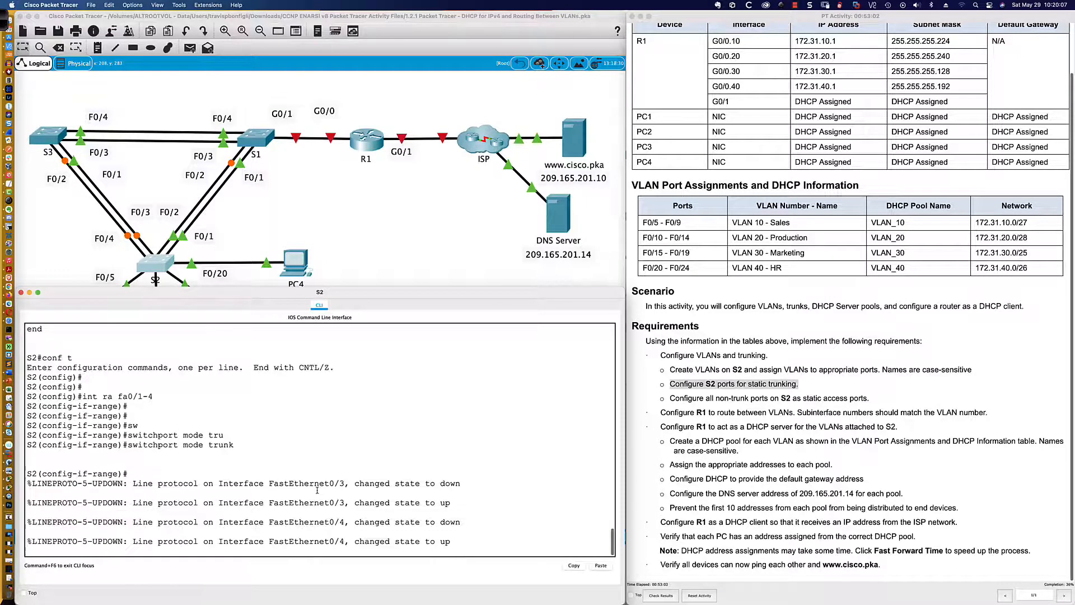
pyautogui.press('Return')
pyautogui.press('Return')
pyautogui.press('Return')
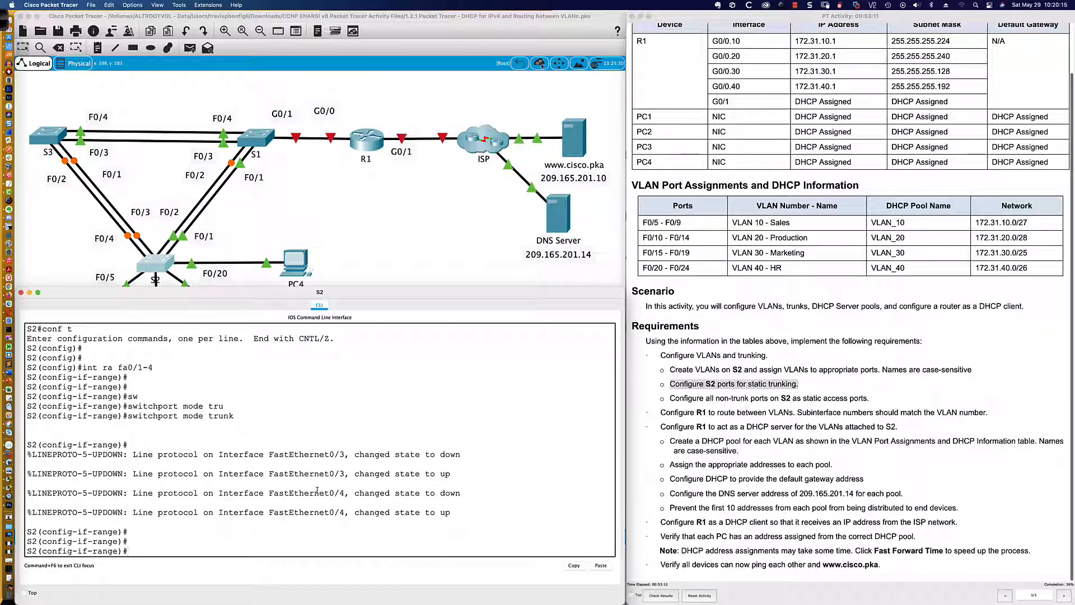
pyautogui.press('Return')
pyautogui.press('Return')
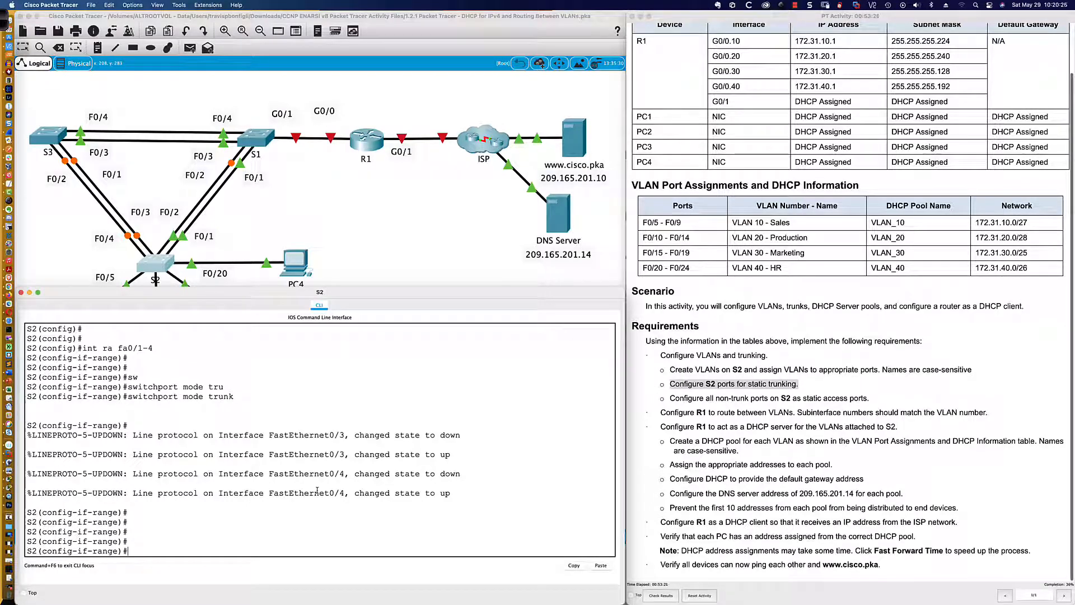
pyautogui.write('swi')
pyautogui.press('Tab')
pyautogui.write('non')
pyautogui.press('Tab')
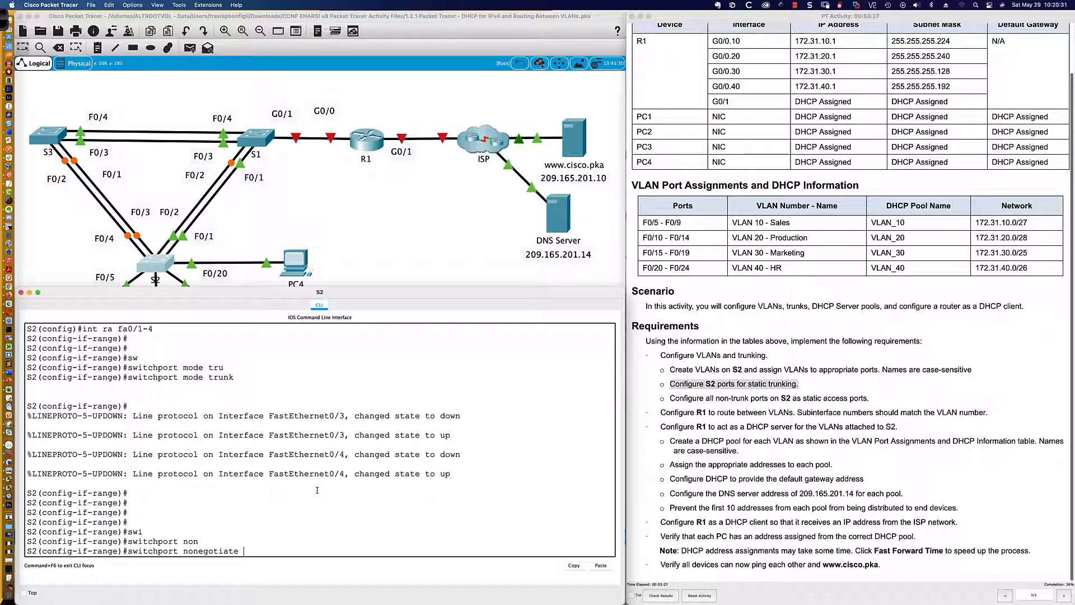
pyautogui.press('BackSpace')
pyautogui.press('BackSpace')
pyautogui.press('BackSpace')
pyautogui.press('BackSpace')
pyautogui.press('BackSpace')
pyautogui.press('BackSpace')
pyautogui.press('BackSpace')
pyautogui.press('BackSpace')
pyautogui.press('BackSpace')
pyautogui.press('BackSpace')
pyautogui.press('BackSpace')
pyautogui.press('BackSpace')
pyautogui.press('BackSpace')
pyautogui.press('BackSpace')
pyautogui.press('BackSpace')
pyautogui.press('BackSpace')
pyautogui.press('BackSpace')
pyautogui.press('BackSpace')
pyautogui.press('BackSpace')
pyautogui.press('BackSpace')
pyautogui.press('BackSpace')
pyautogui.press('BackSpace')
# - Show the switchport details of fa0/1 from configuration mode and examine its administrative mode, operational mode and trunking negotiation
pyautogui.write('show int fa')
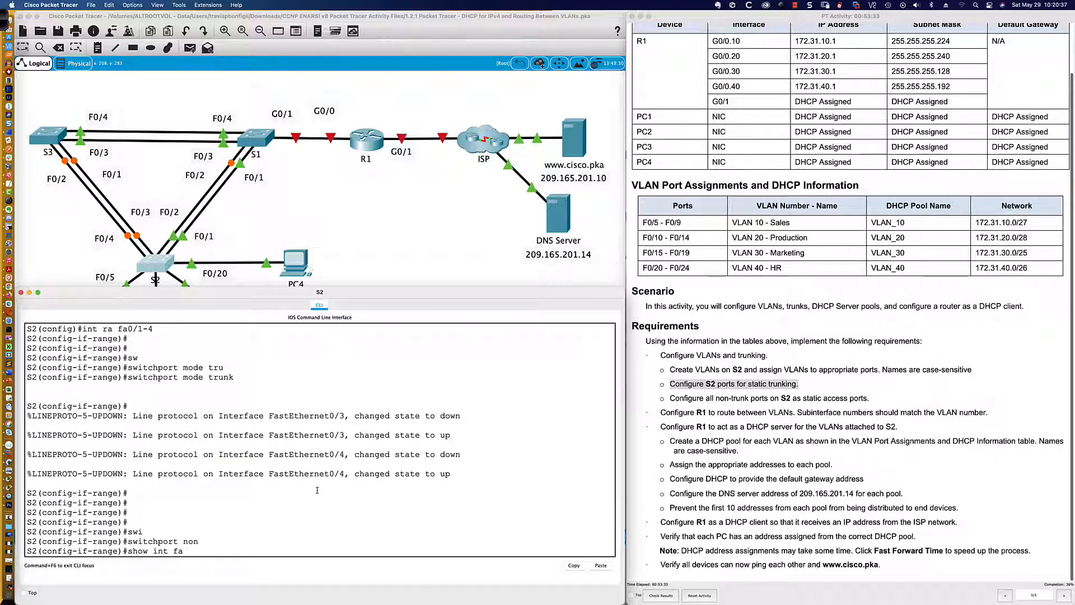
pyautogui.write('0/1 swi')
pyautogui.press('Tab')
pyautogui.press('Return')
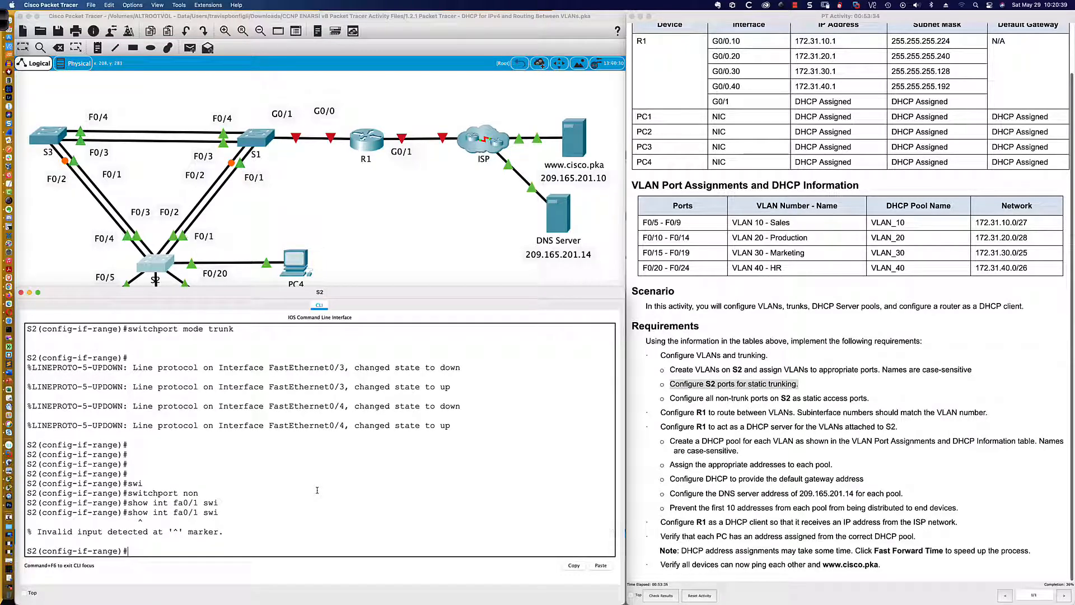
pyautogui.press('Up')
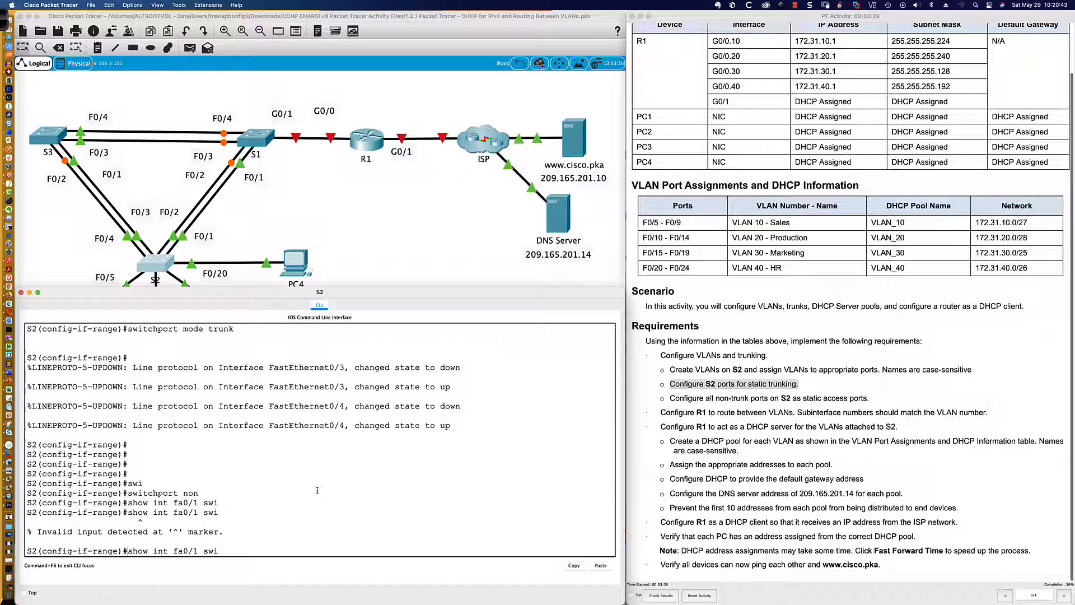
pyautogui.write('do')
pyautogui.press('Return')
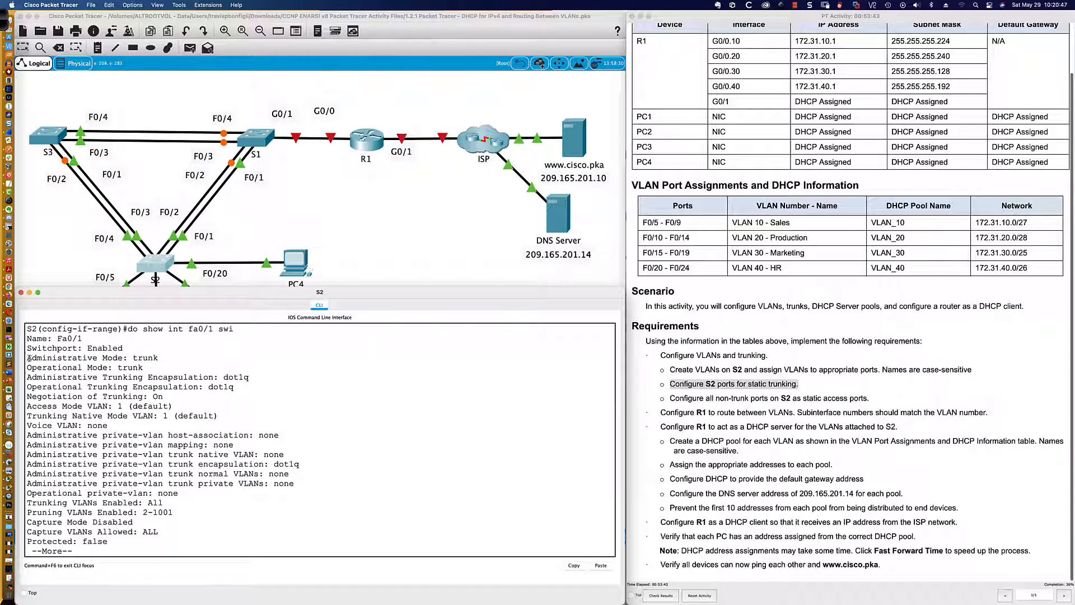
pyautogui.moveTo(31, 358); pyautogui.dragTo(157, 364)
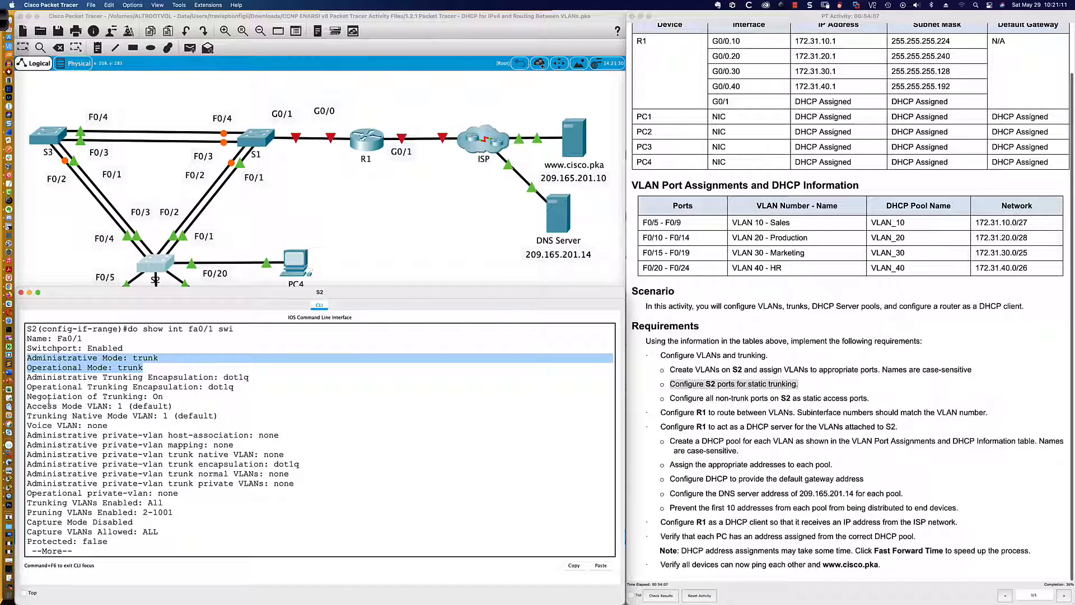
pyautogui.moveTo(26, 398); pyautogui.dragTo(162, 397)
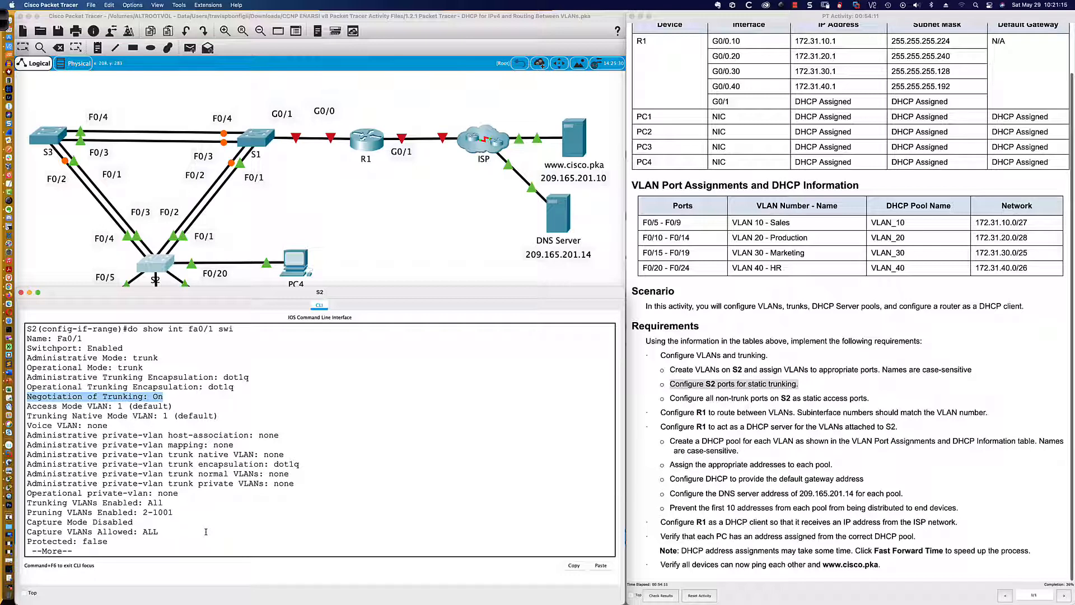
pyautogui.press('space')
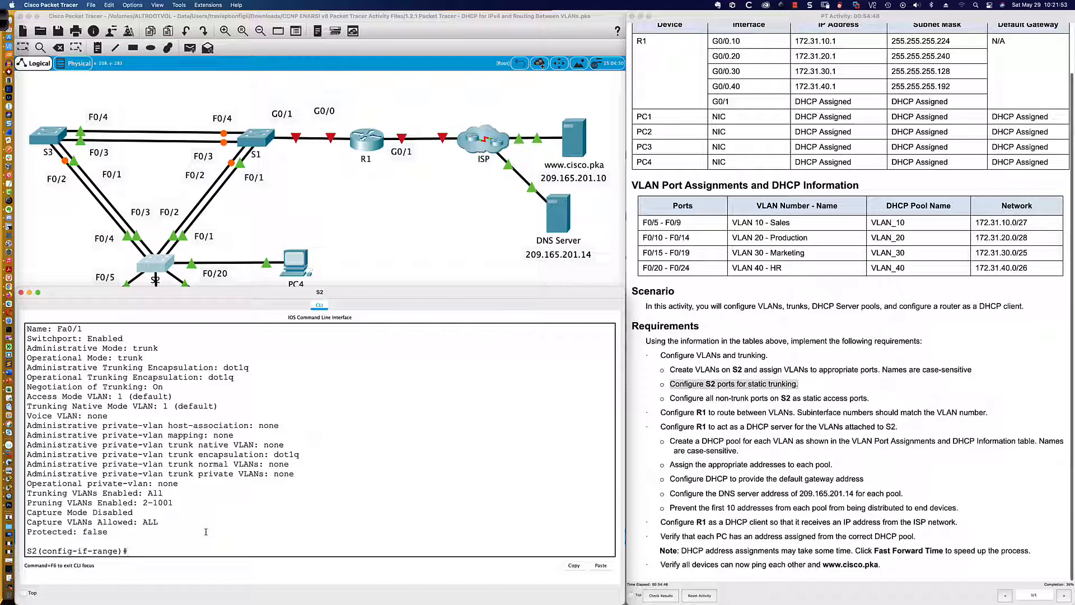
# - Disable trunk negotiation on ports fa0/1-4 of S2 with switchport nonegotiate
pyautogui.write('swi')
pyautogui.press('Tab')
pyautogui.write('no')
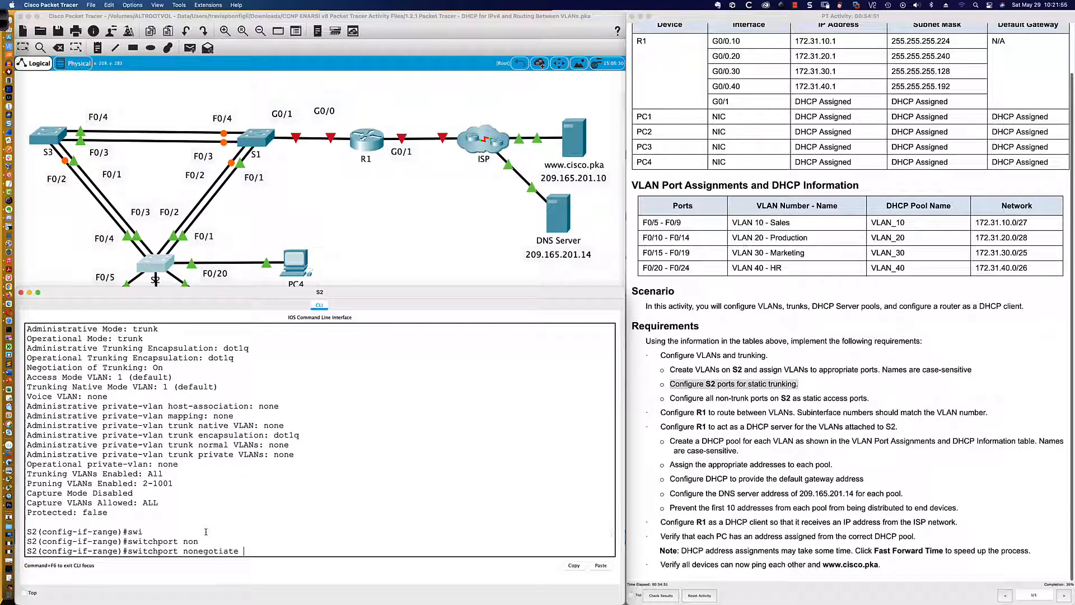
pyautogui.press('Return')
# - Show the switchport details of fa0/1 again and check the Negotiation of Trunking entry
pyautogui.press('Up')
pyautogui.press('Up')
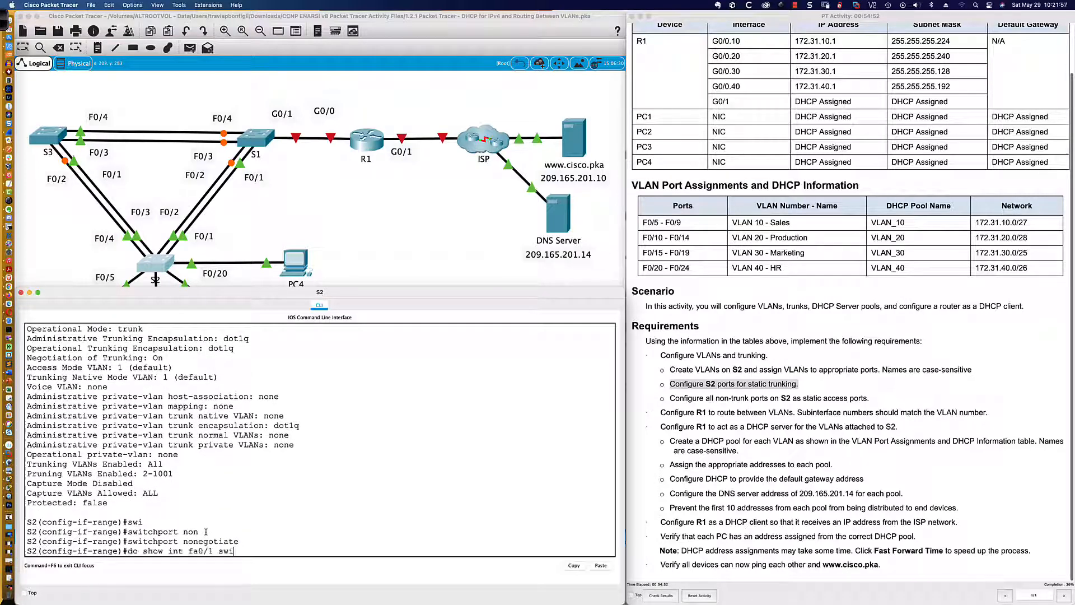
pyautogui.press('Return')
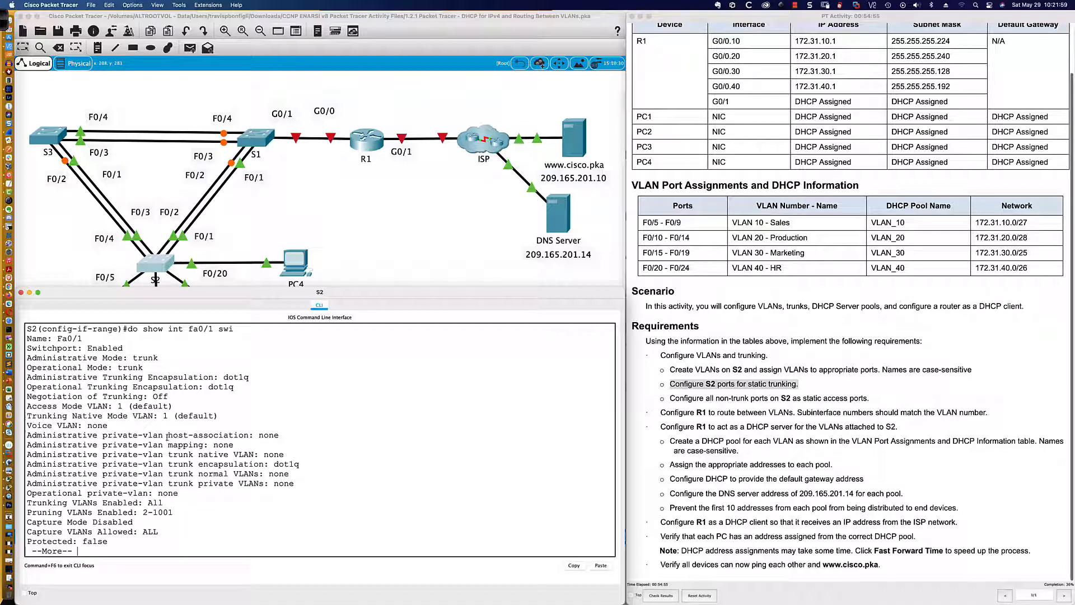
pyautogui.moveTo(27, 396); pyautogui.dragTo(168, 398)
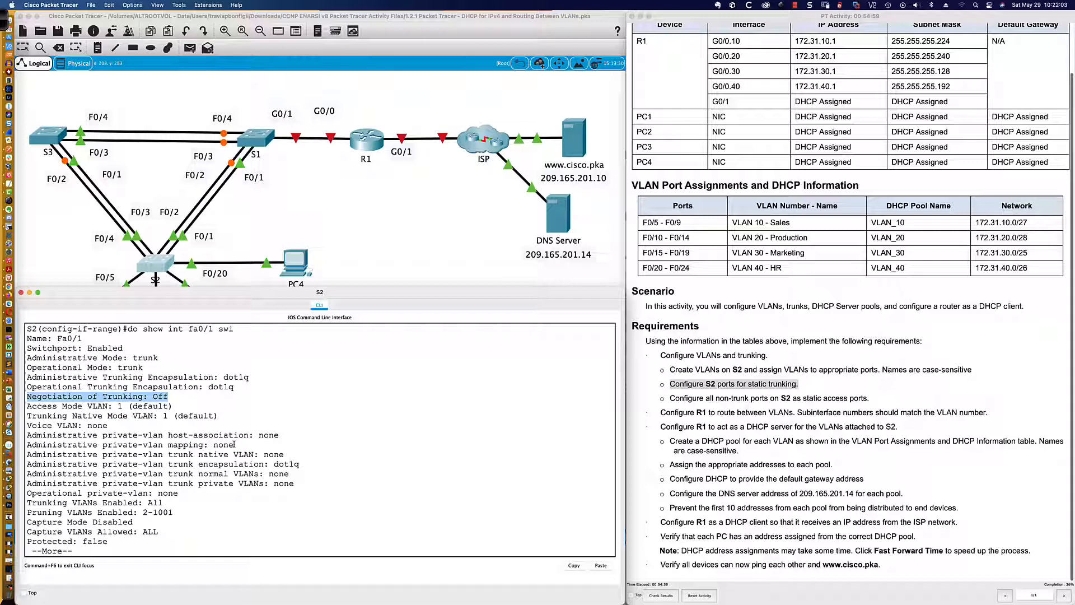
pyautogui.click(202, 549)
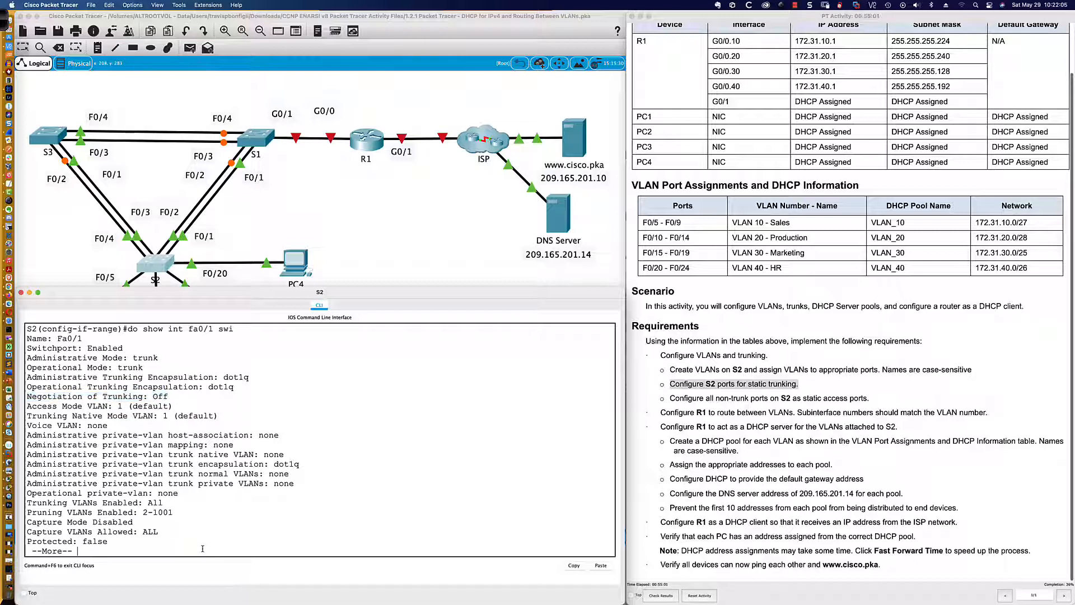
pyautogui.press('space')
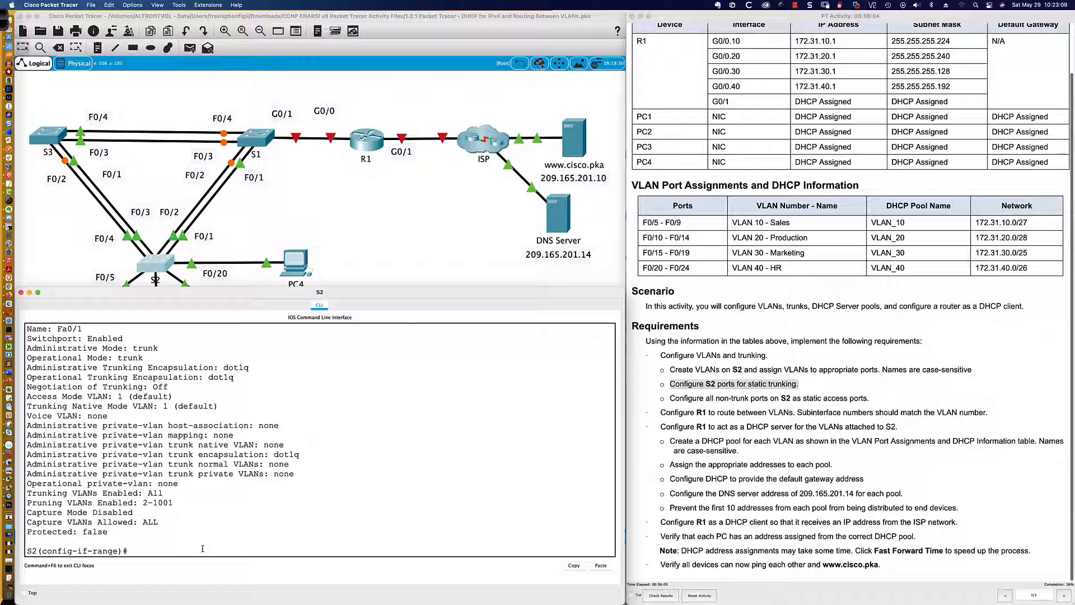
# - Look up the options of switchport trunk allowed vlan and set ports fa0/1-4 of S2 to allow all VLANs
pyautogui.press('Return')
pyautogui.press('Return')
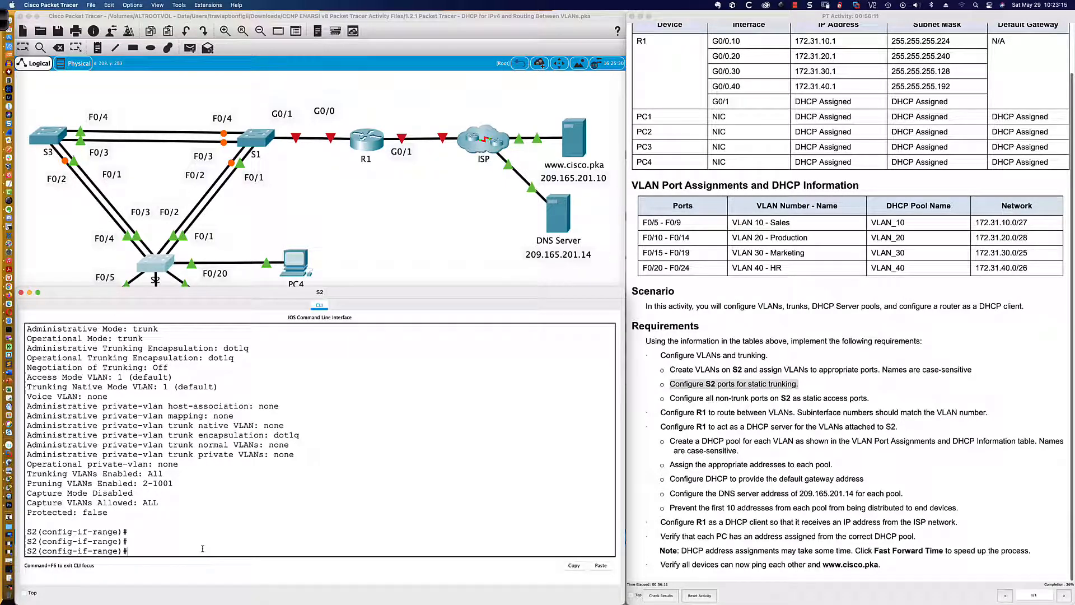
pyautogui.write('swi')
pyautogui.press('Tab')
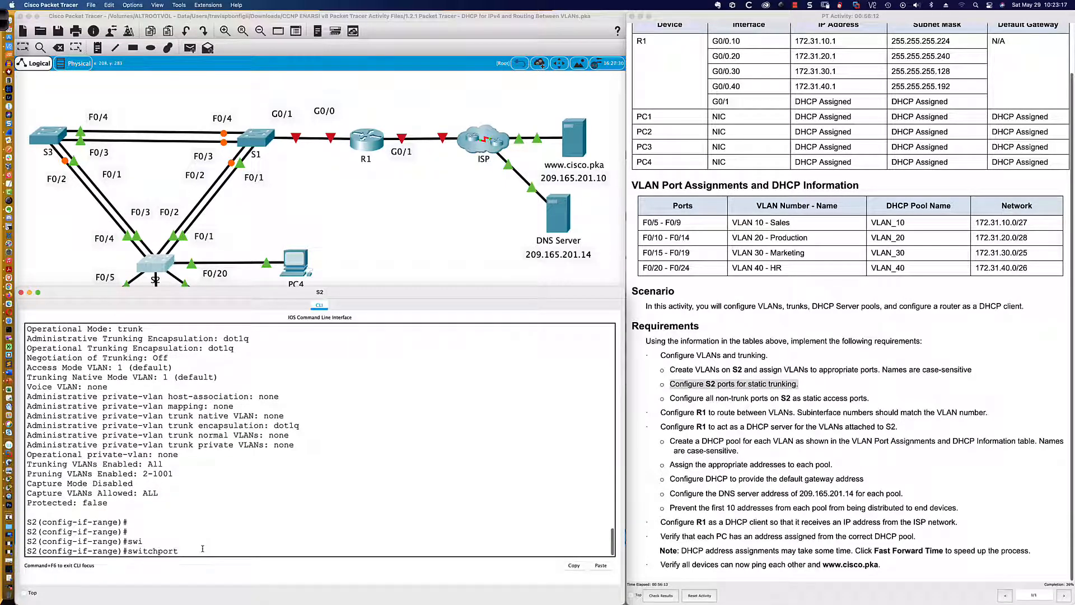
pyautogui.write('tru')
pyautogui.press('Tab')
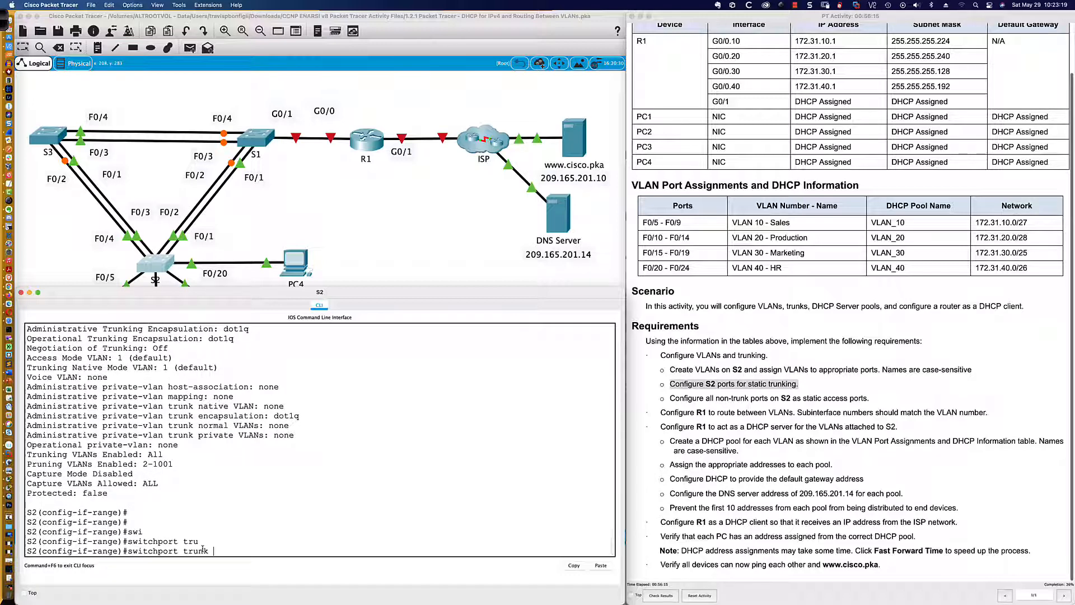
pyautogui.write('?')
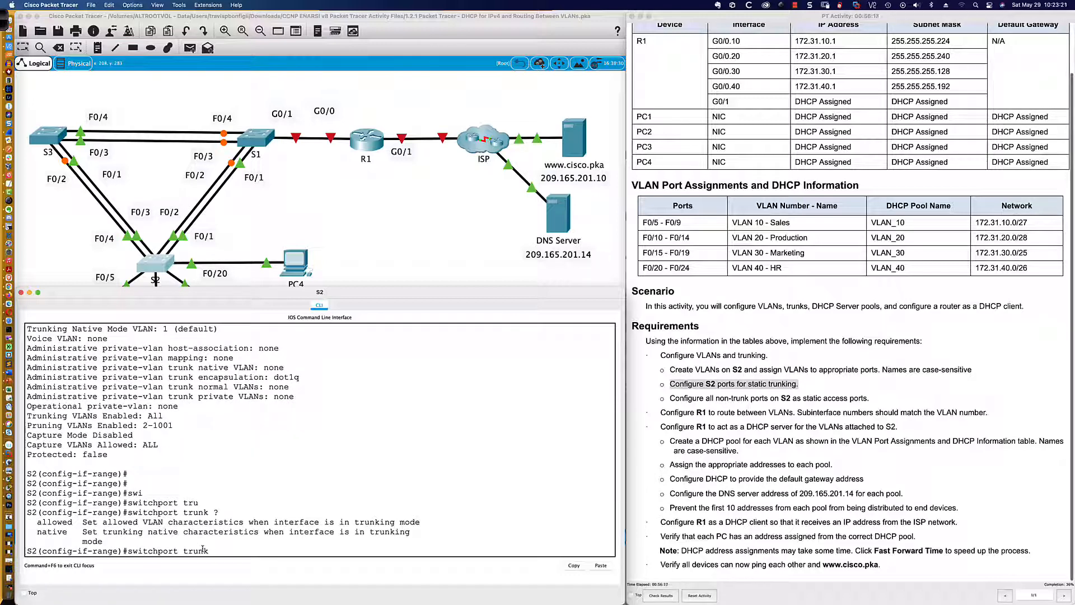
pyautogui.write(' all')
pyautogui.press('Tab')
pyautogui.write('?')
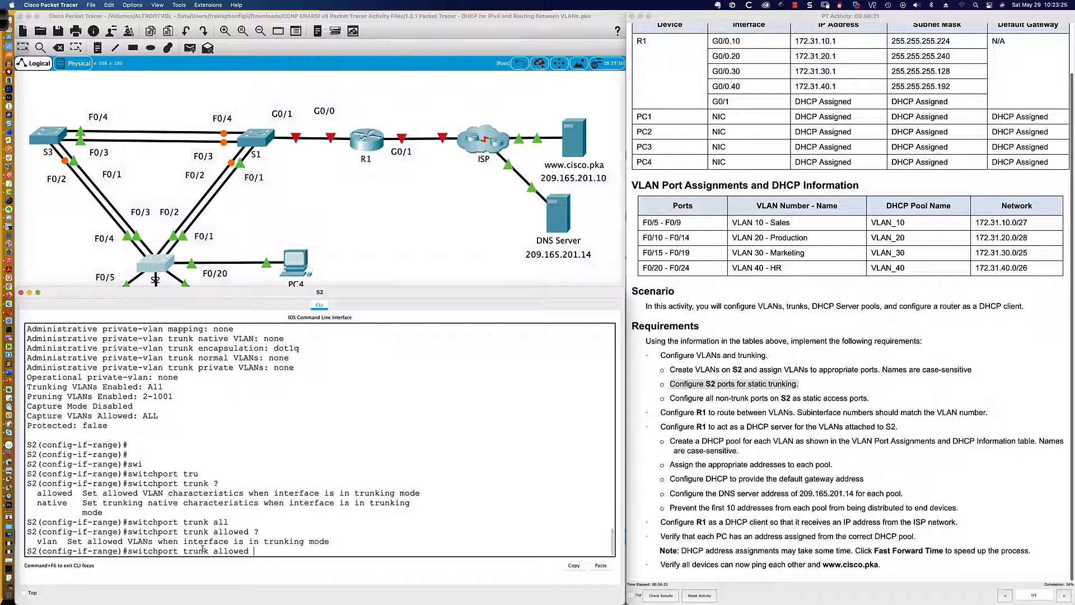
pyautogui.write('vlan ?')
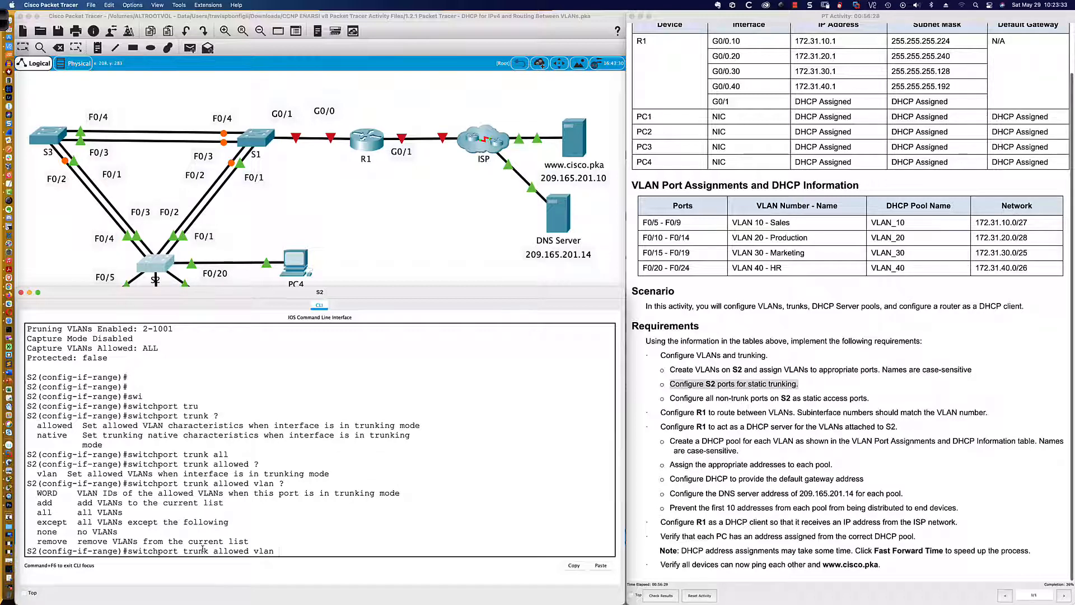
pyautogui.write('all')
pyautogui.press('Return')
# - Show S2's running configuration from interface configuration mode and examine the trunk settings of FastEthernet0/1 through 0/4
pyautogui.write('do sh run')
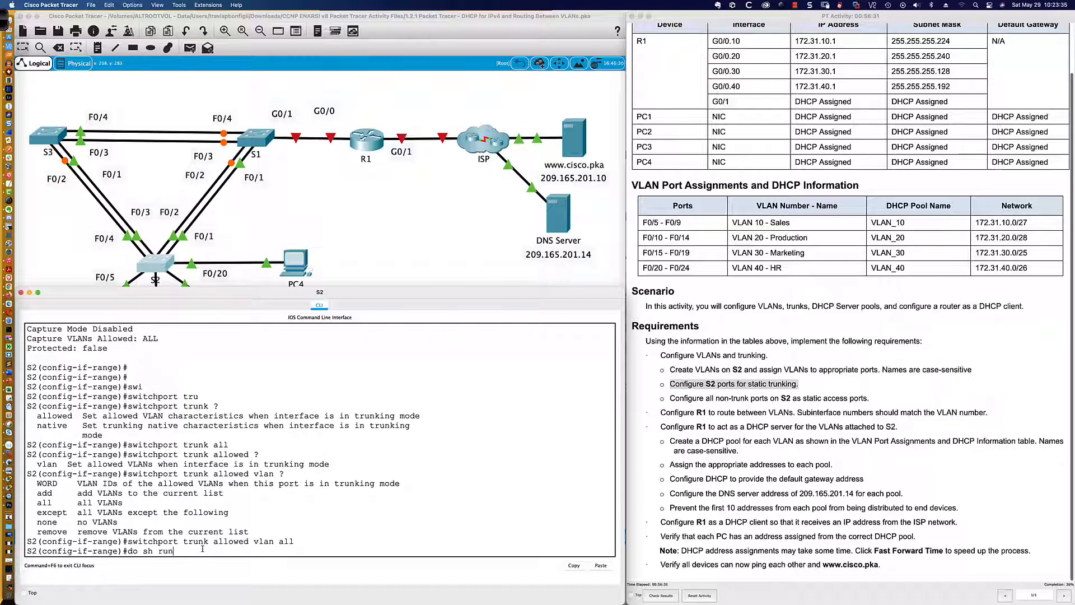
pyautogui.press('Return')
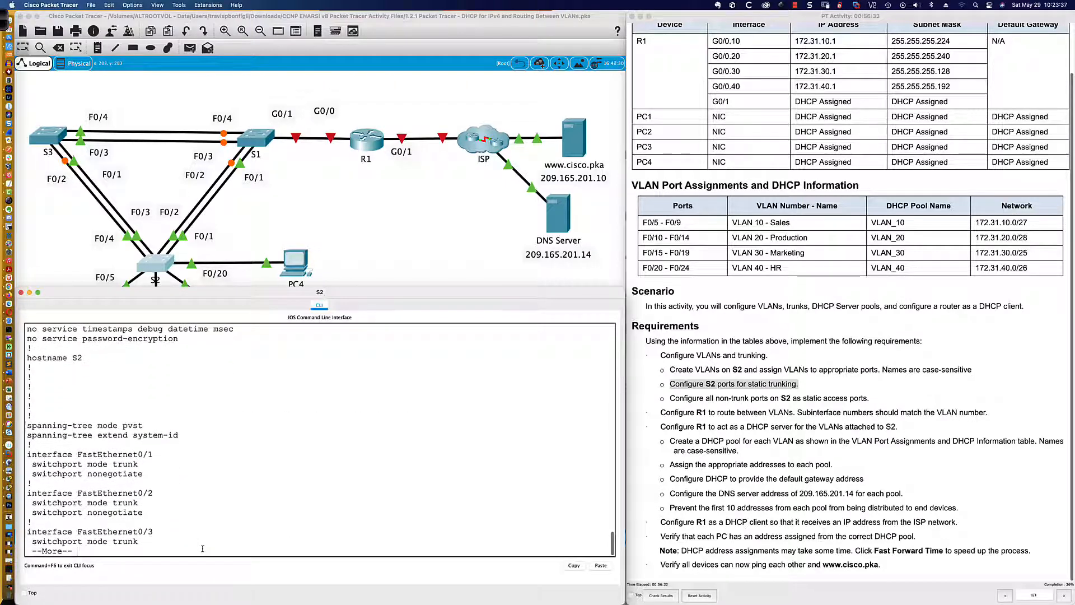
pyautogui.press('Return')
pyautogui.press('Return')
pyautogui.press('Return')
pyautogui.press('Return')
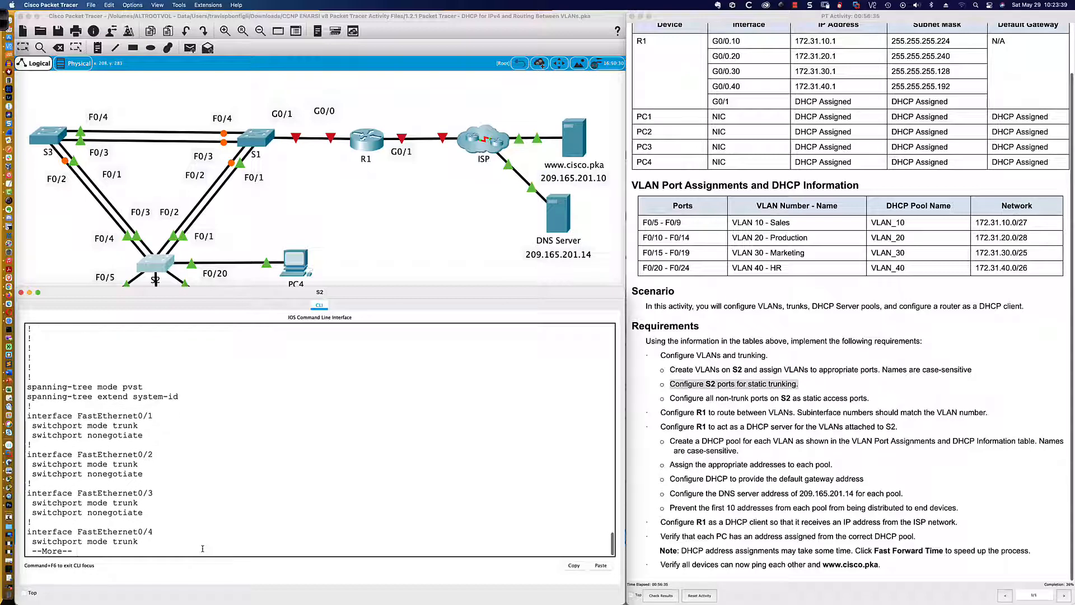
pyautogui.press('Return')
pyautogui.press('Return')
pyautogui.press('Return')
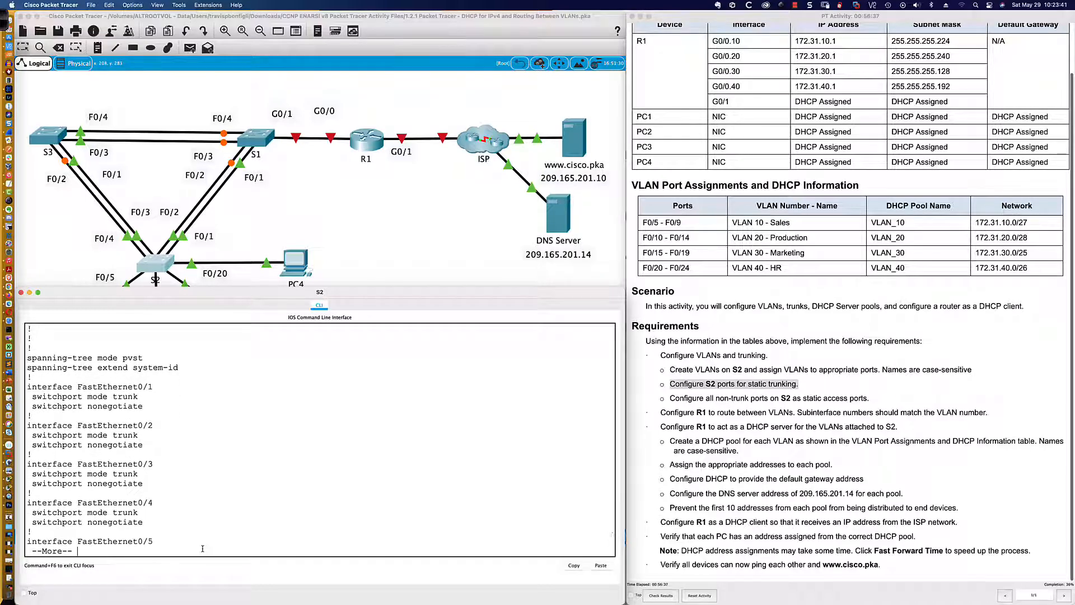
pyautogui.press('Return')
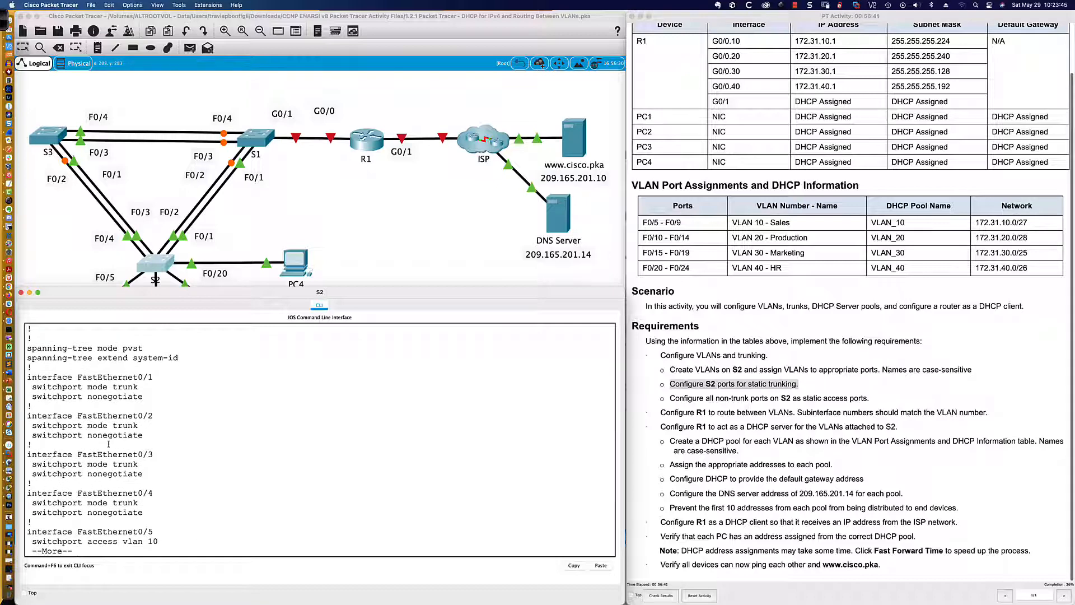
pyautogui.moveTo(29, 366); pyautogui.dragTo(204, 516)
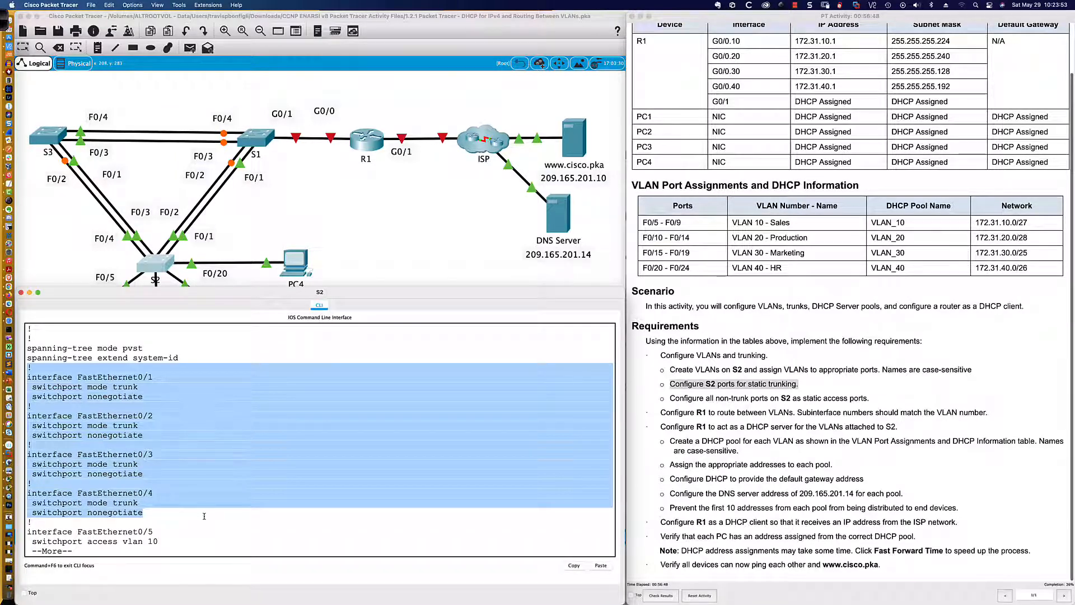
pyautogui.click(165, 514)
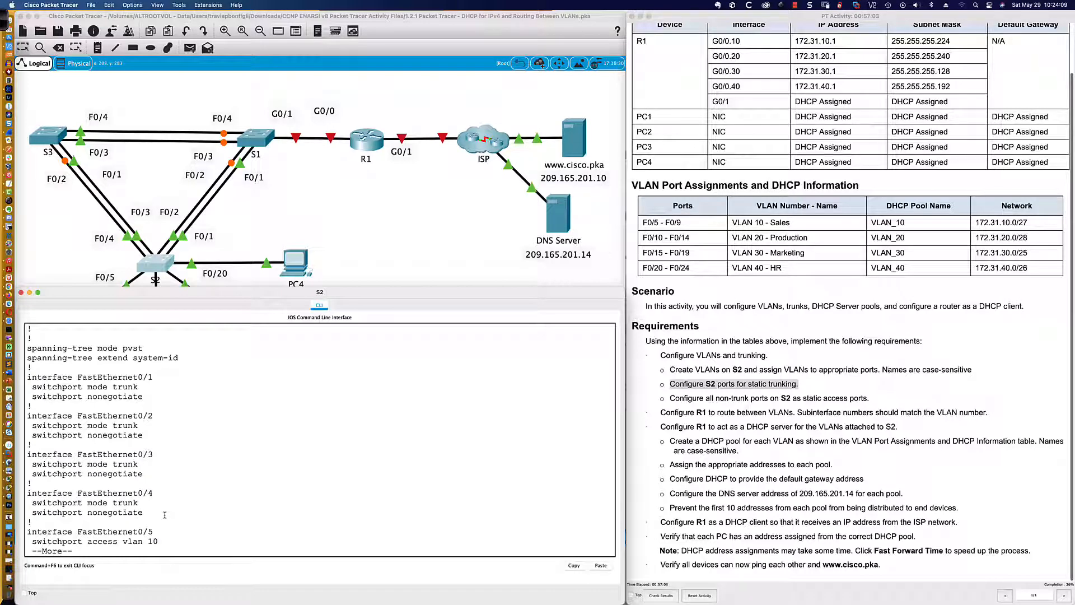
pyautogui.press('q')
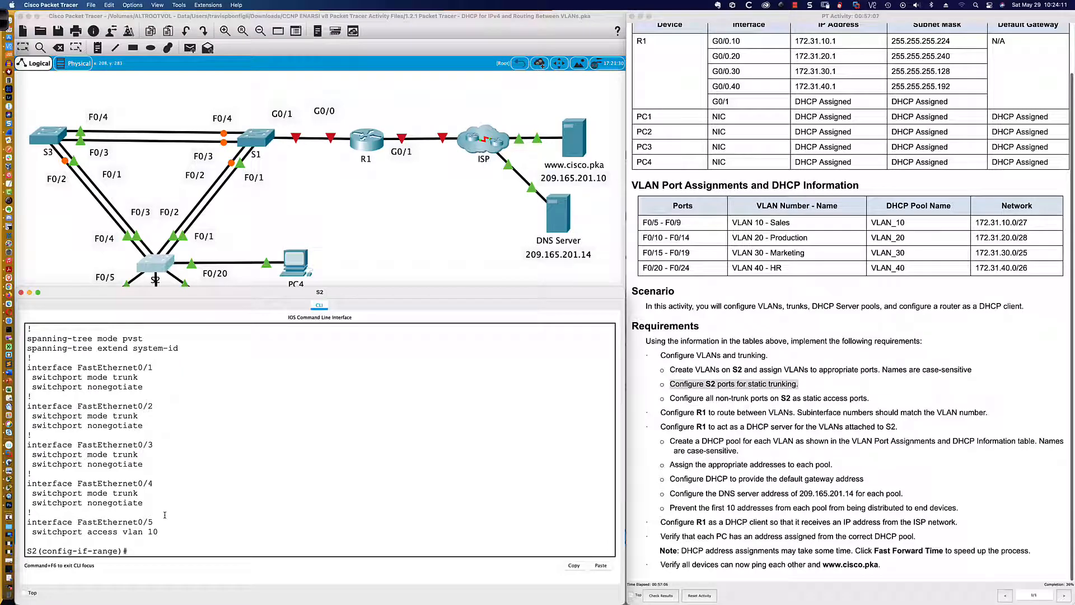
# - Restrict the allowed VLANs on S2's fa0/1-4 trunks to 1,10,20,30,40 with switchport trunk allowed vlan
pyautogui.press('Return')
pyautogui.press('Return')
pyautogui.press('Return')
pyautogui.press('Up')
pyautogui.press('Up')
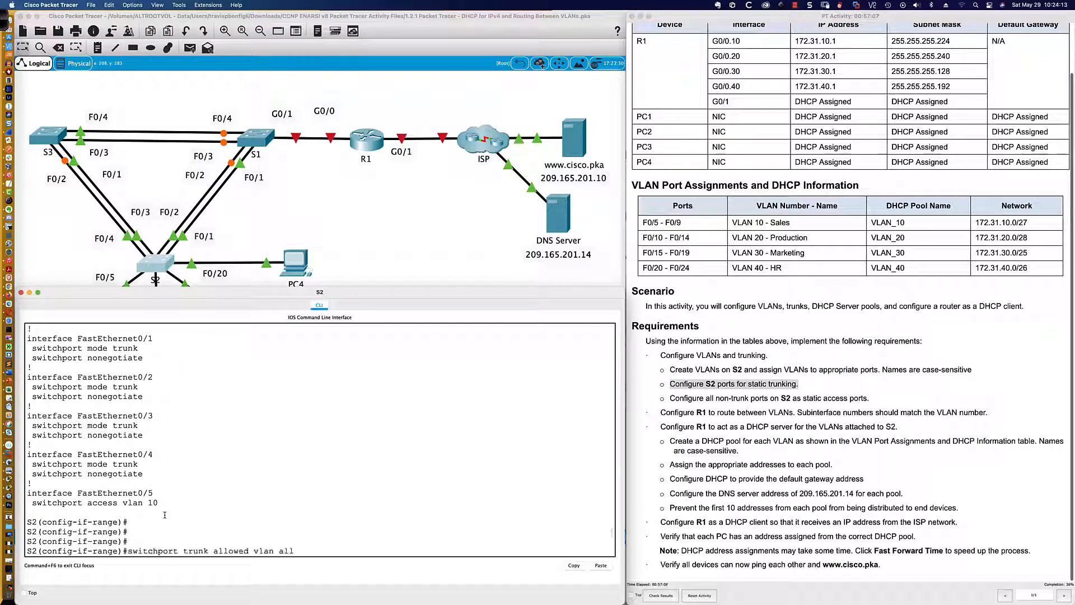
pyautogui.press('BackSpace')
pyautogui.press('BackSpace')
pyautogui.press('BackSpace')
pyautogui.write('?')
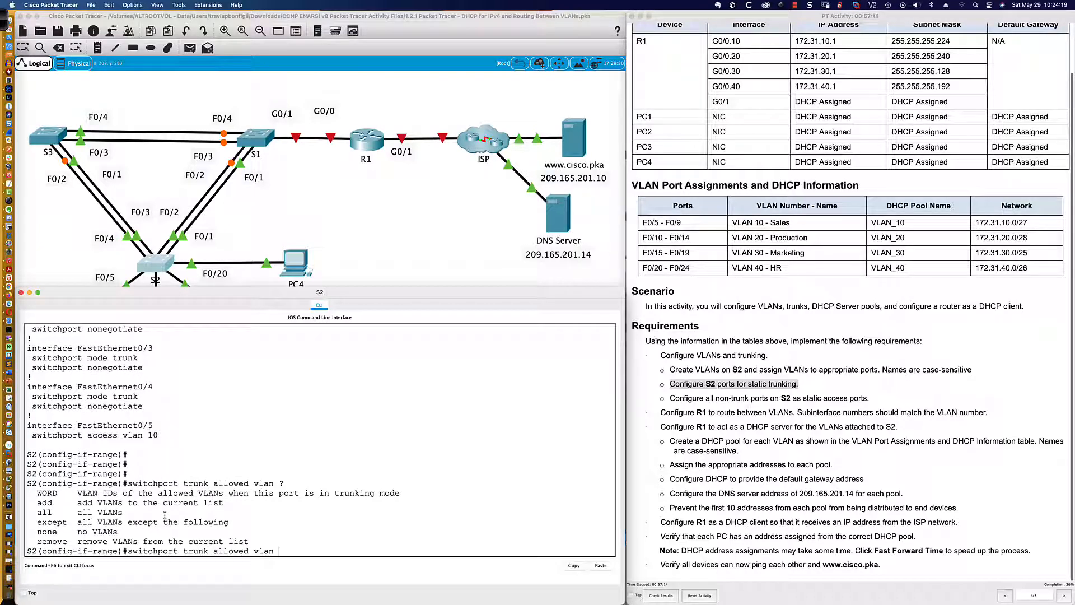
pyautogui.write('1,10,20,30,40')
pyautogui.press('Return')
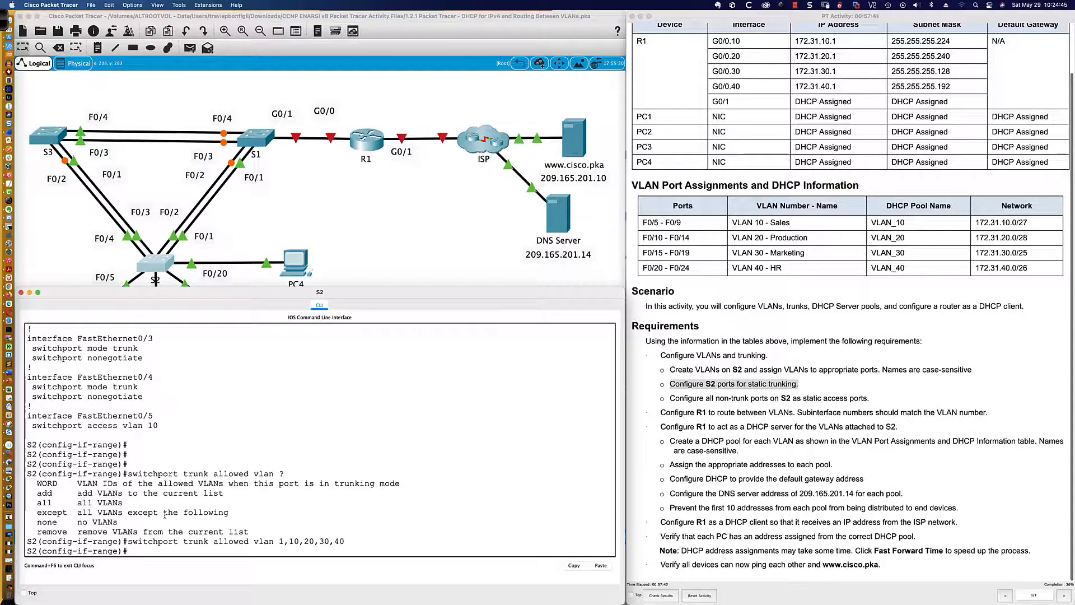
pyautogui.press('Return')
pyautogui.press('Return')
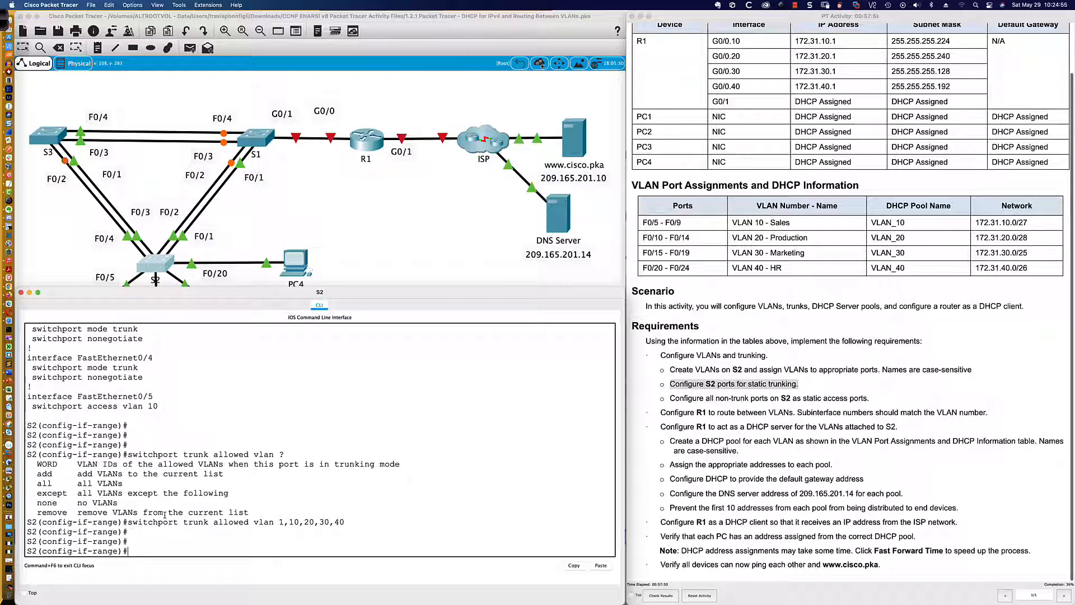
# - Remove the allowed VLAN list 1,10,20,30,40 from S2's fa0/1-4 trunks with the no form of the command
pyautogui.press('Up')
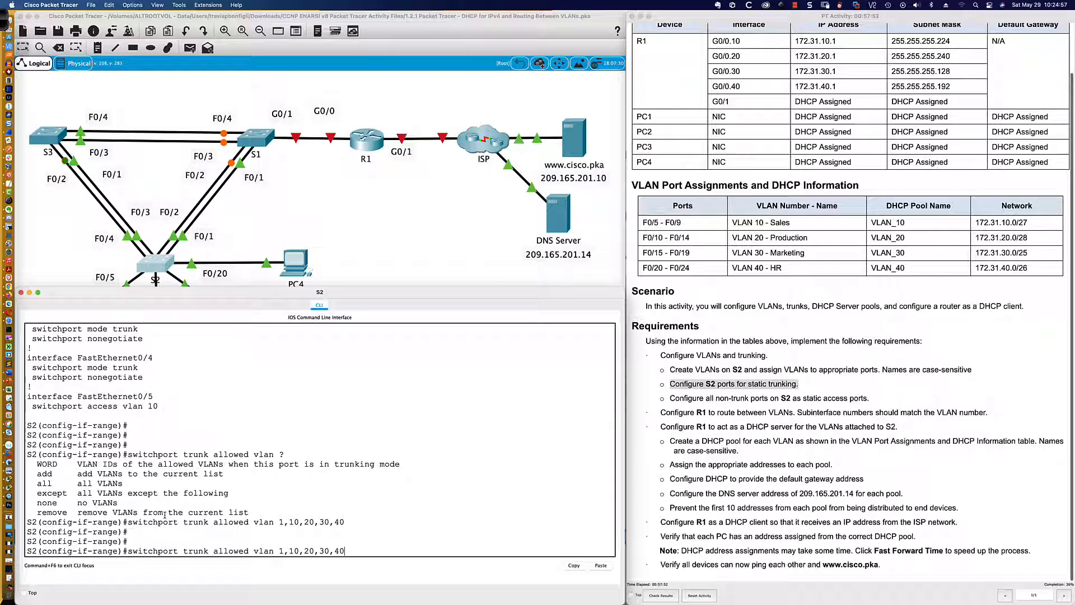
pyautogui.hotkey('ctrl', 'a')
pyautogui.write('no')
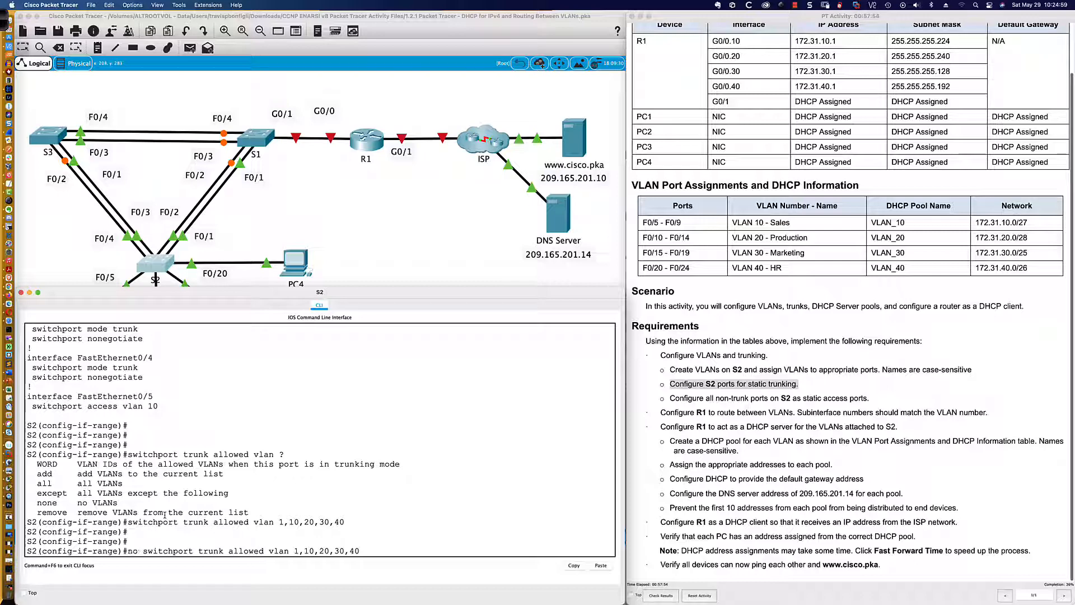
pyautogui.press('Return')
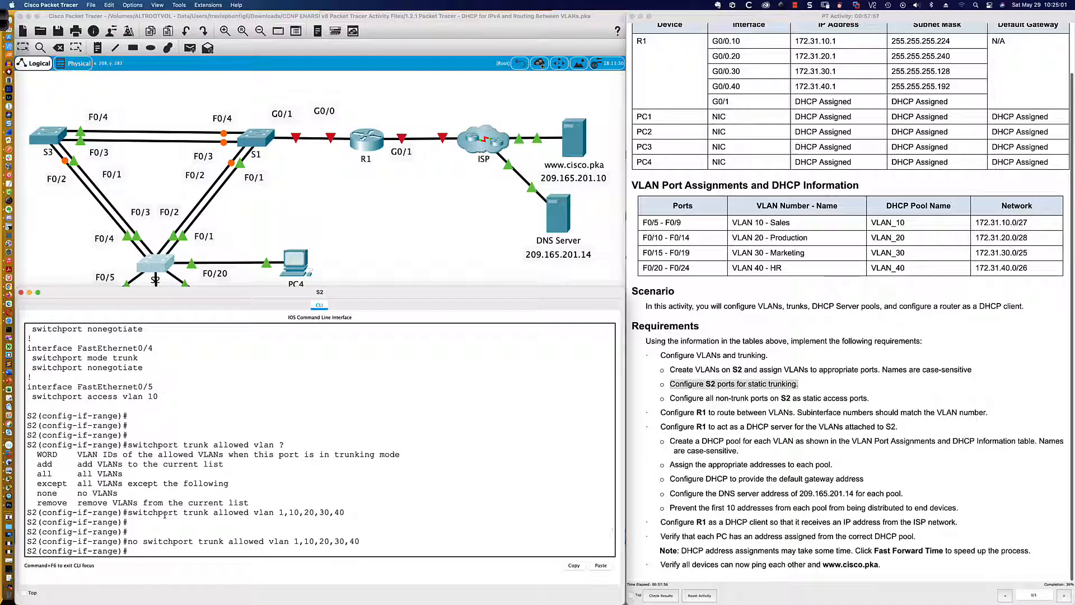
pyautogui.press('Return')
pyautogui.press('Return')
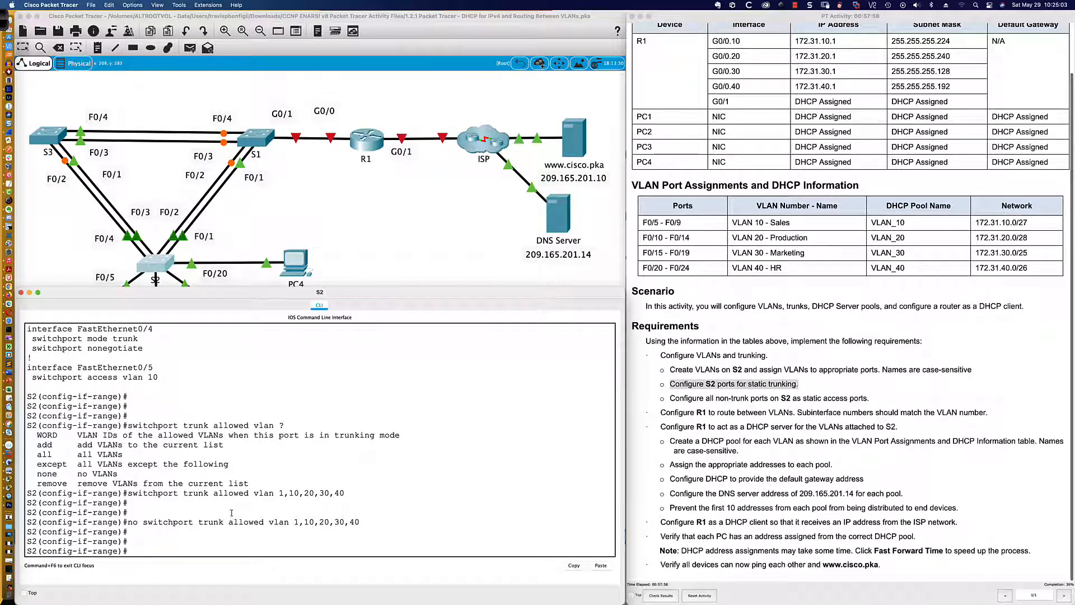
# - Highlight the requirement to configure R1 to route between VLANs in the activity instructions
pyautogui.click(684, 421)
pyautogui.moveTo(660, 412); pyautogui.dragTo(996, 416)
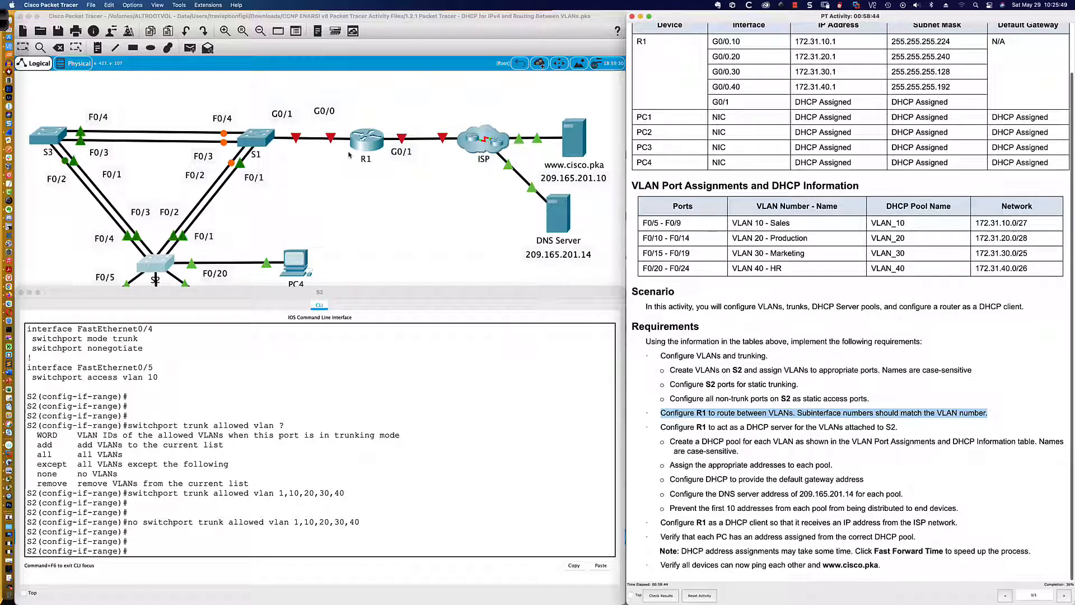
pyautogui.click(4, 20)
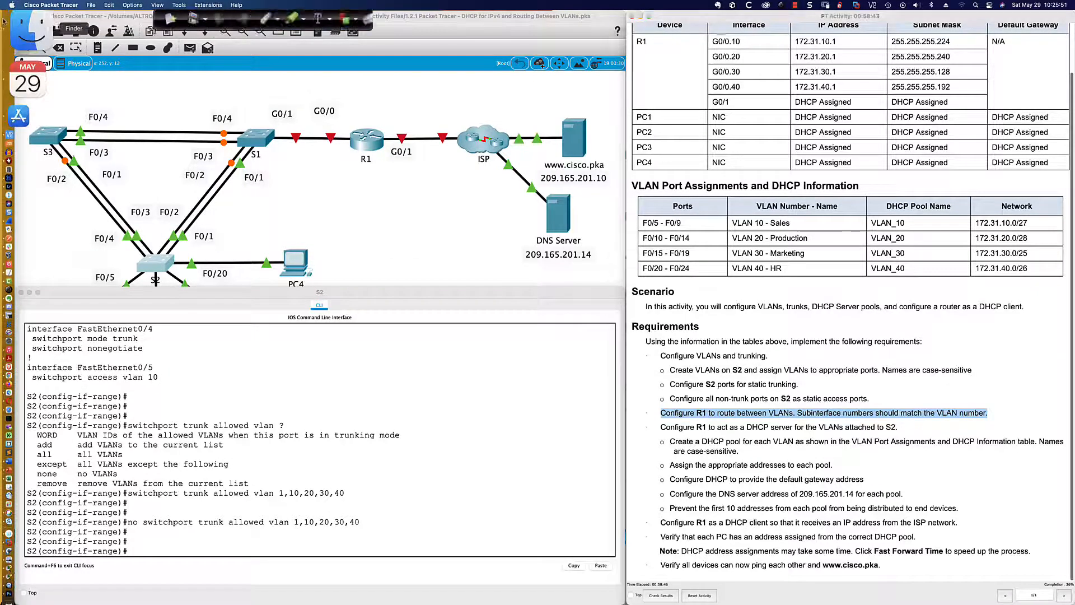
# - Underline R1 in red in the topology and draw red arrows pointing at R1 and both ends of its link to S1
pyautogui.click(421, 19)
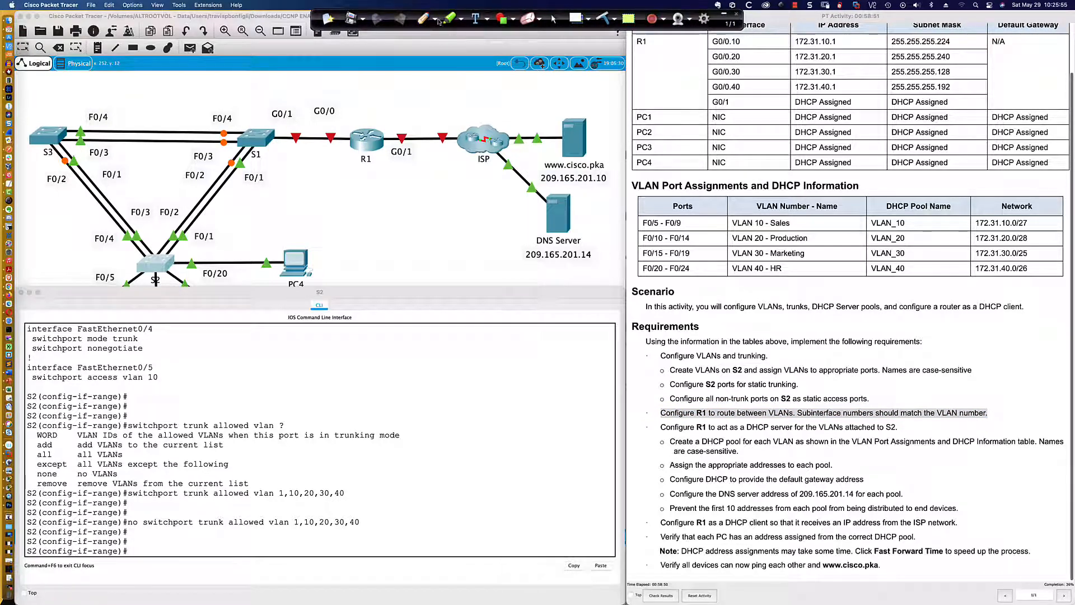
pyautogui.click(435, 20)
pyautogui.click(438, 36)
pyautogui.click(364, 109)
pyautogui.moveTo(365, 126); pyautogui.dragTo(375, 167)
pyautogui.moveTo(311, 119); pyautogui.dragTo(311, 135)
pyautogui.moveTo(307, 131); pyautogui.dragTo(311, 135)
pyautogui.moveTo(279, 125); pyautogui.dragTo(277, 135)
pyautogui.moveTo(347, 123); pyautogui.dragTo(351, 139)
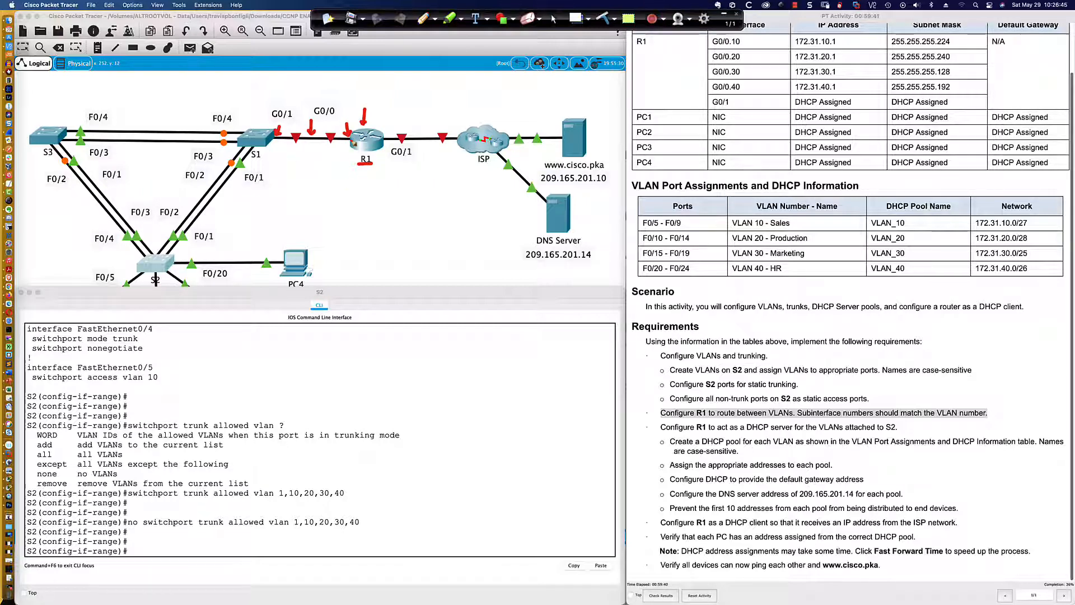
# - Draw red lines along the S1-R1 link and a curved arrow from near PC4 past R1, and clear all the annotations
pyautogui.moveTo(271, 146); pyautogui.dragTo(352, 144)
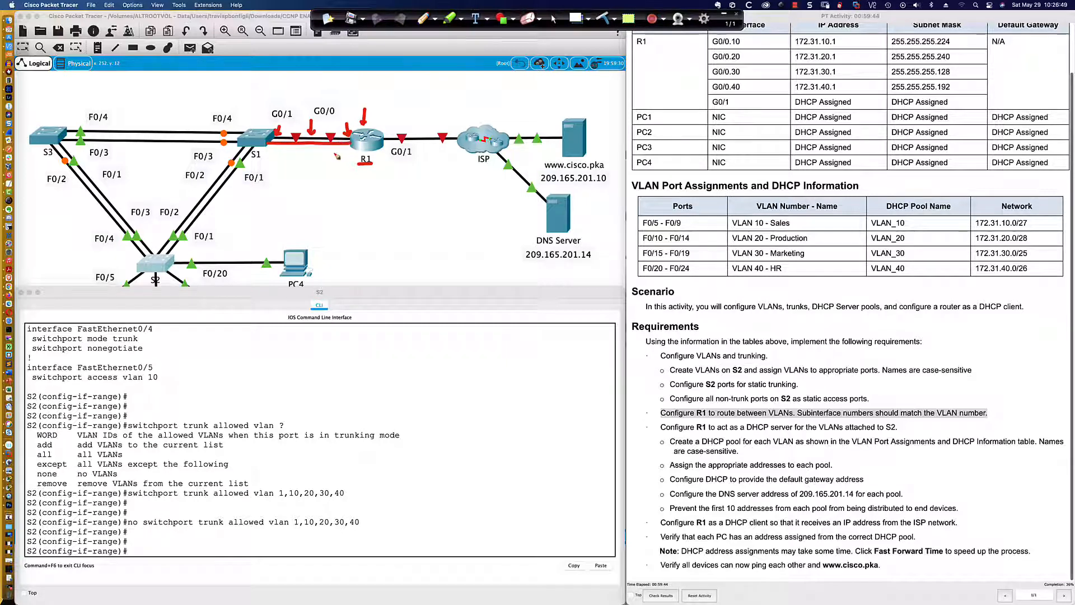
pyautogui.moveTo(264, 149); pyautogui.dragTo(353, 148)
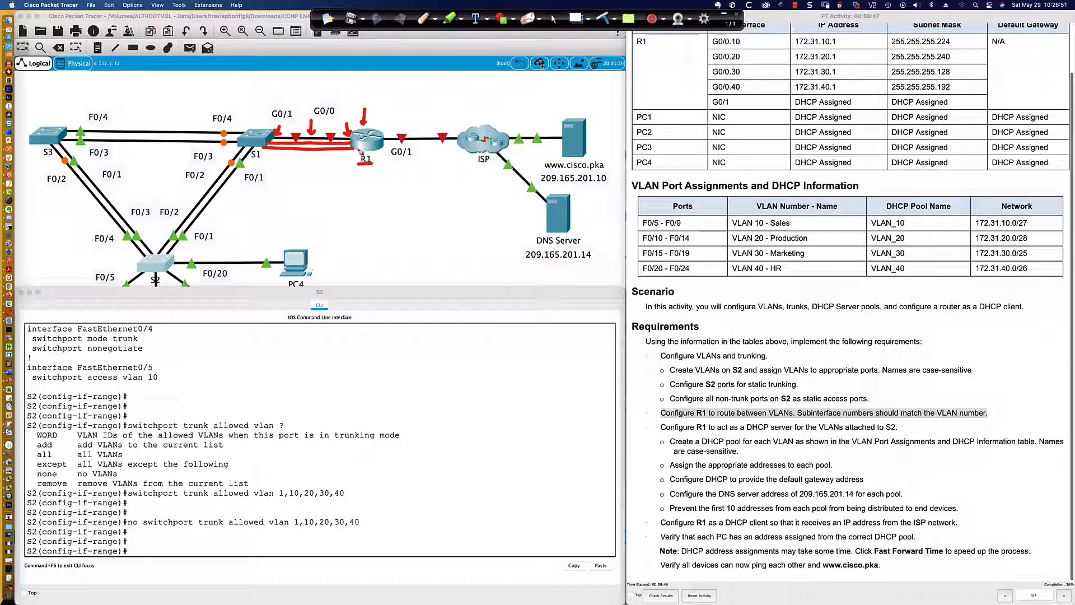
pyautogui.moveTo(257, 152)
pyautogui.mouseDown()
pyautogui.moveTo(354, 159)
pyautogui.moveTo(364, 149)
pyautogui.mouseUp()
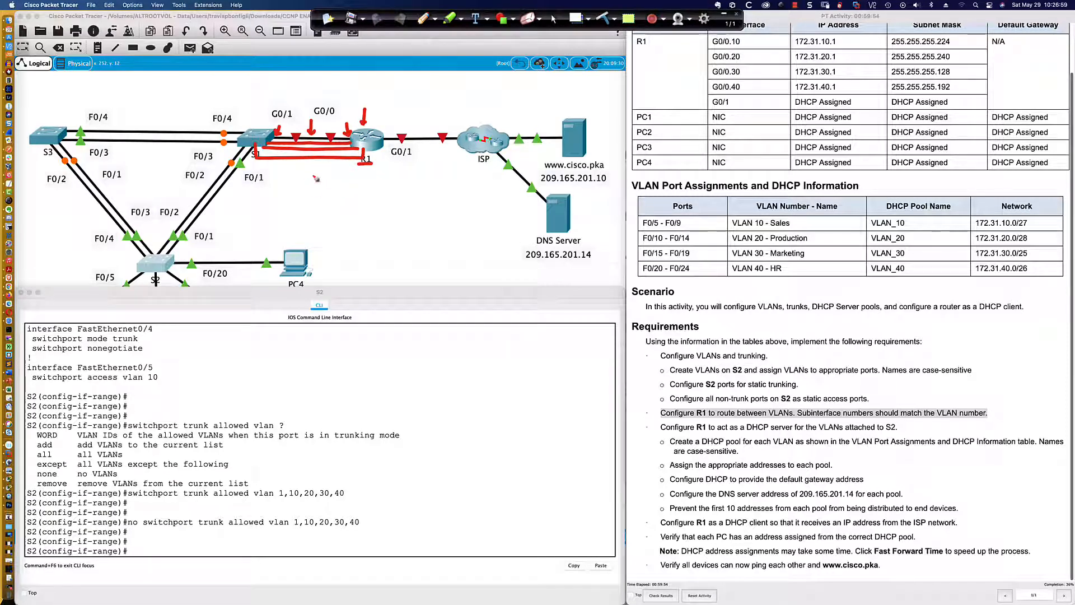
pyautogui.moveTo(314, 179); pyautogui.dragTo(313, 162)
pyautogui.moveTo(323, 237)
pyautogui.mouseDown()
pyautogui.moveTo(250, 210)
pyautogui.moveTo(235, 135)
pyautogui.moveTo(340, 114)
pyautogui.moveTo(394, 117)
pyautogui.moveTo(385, 120)
pyautogui.mouseUp()
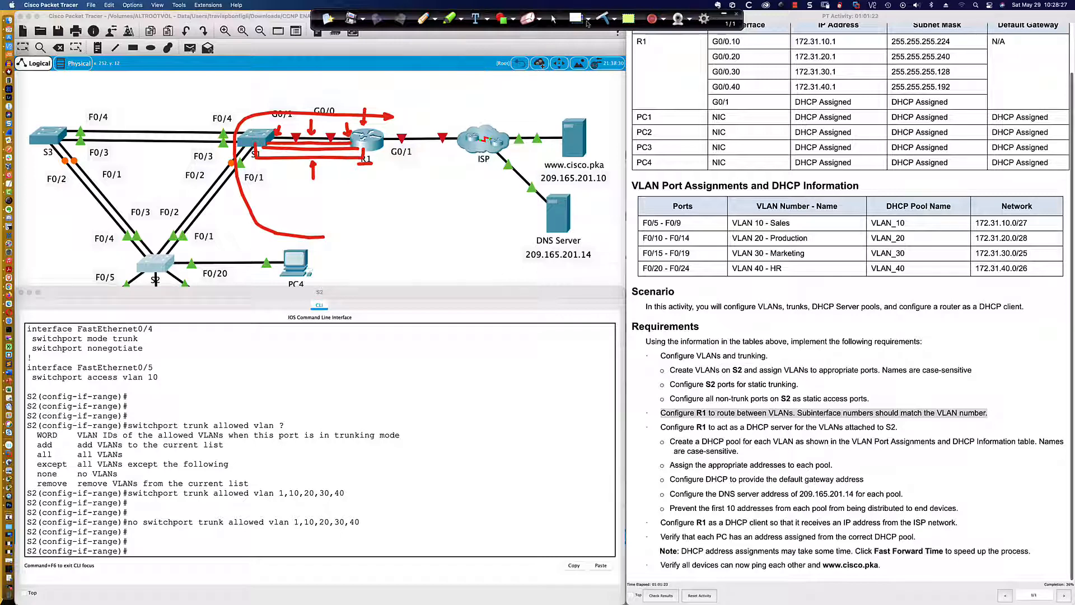
pyautogui.click(556, 18)
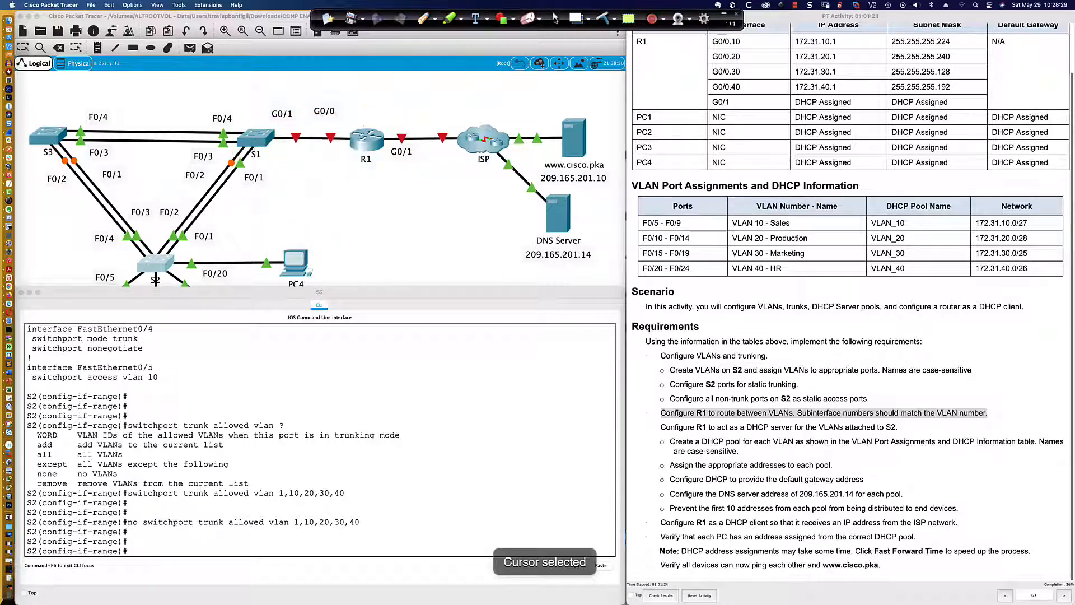
pyautogui.click(191, 550)
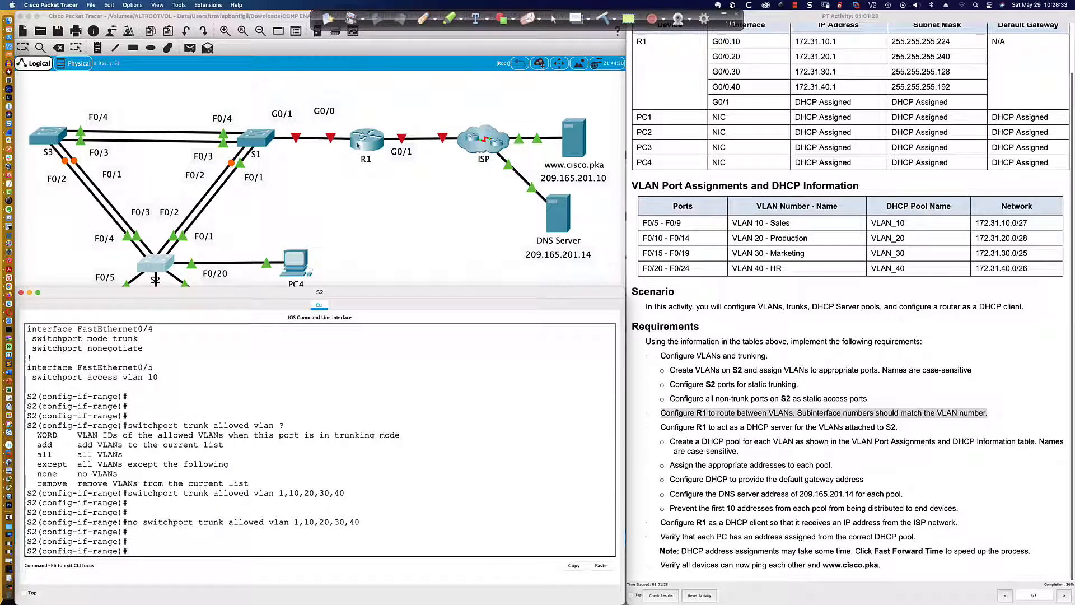
# - Open R1's command line and enter global configuration mode with en and conf t
pyautogui.click(366, 140)
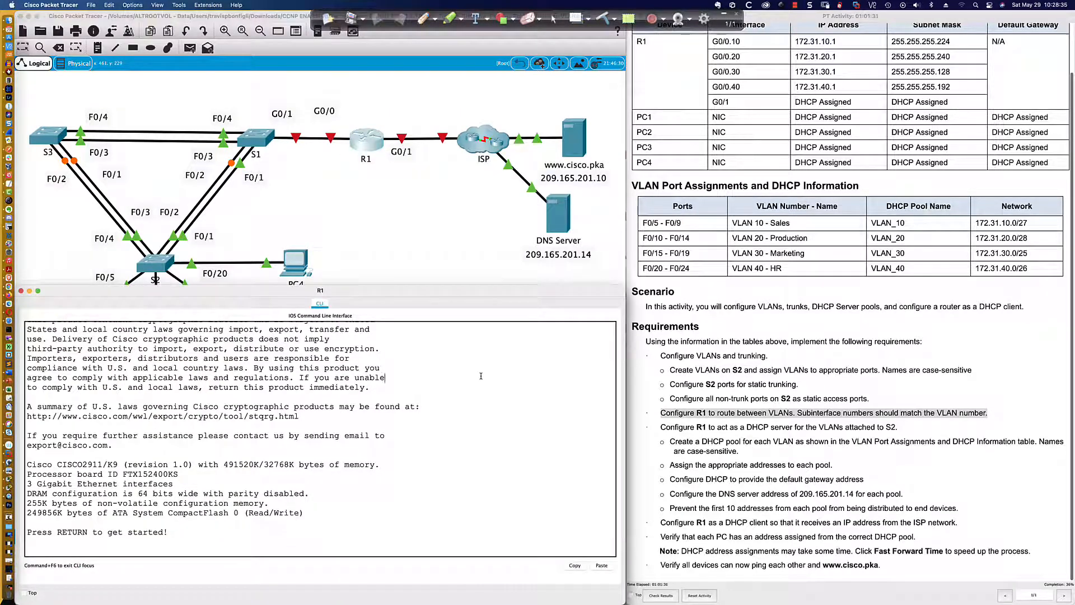
pyautogui.press('Return')
pyautogui.press('Return')
pyautogui.press('Return')
pyautogui.press('Return')
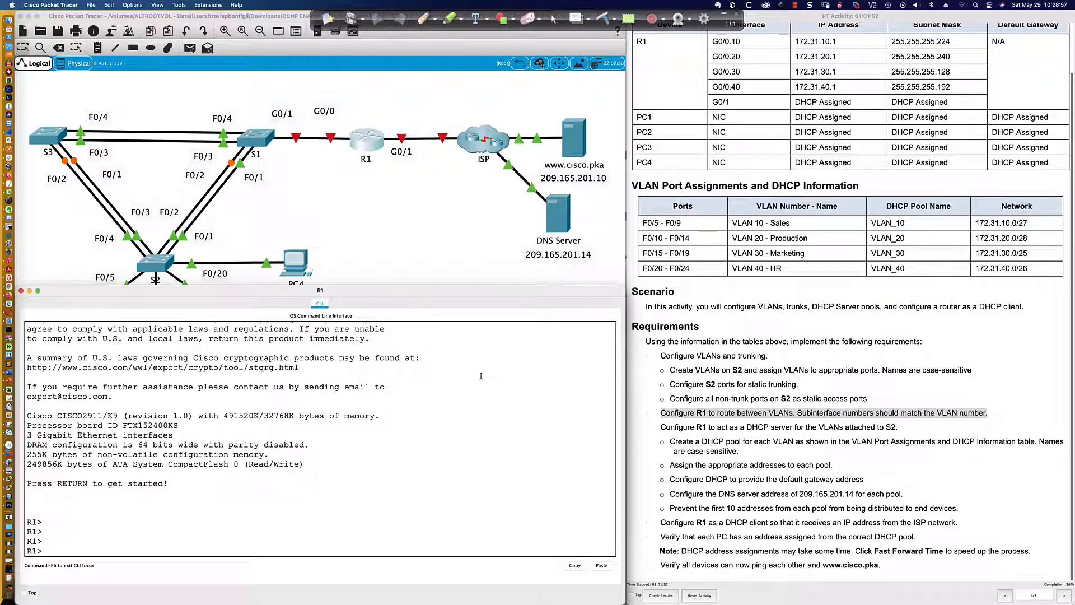
pyautogui.write('en')
pyautogui.press('Return')
pyautogui.write('conf t')
pyautogui.press('Return')
# - Create subinterface gi0/0.10 on R1 and enter its configuration mode
pyautogui.write('int gi90/')
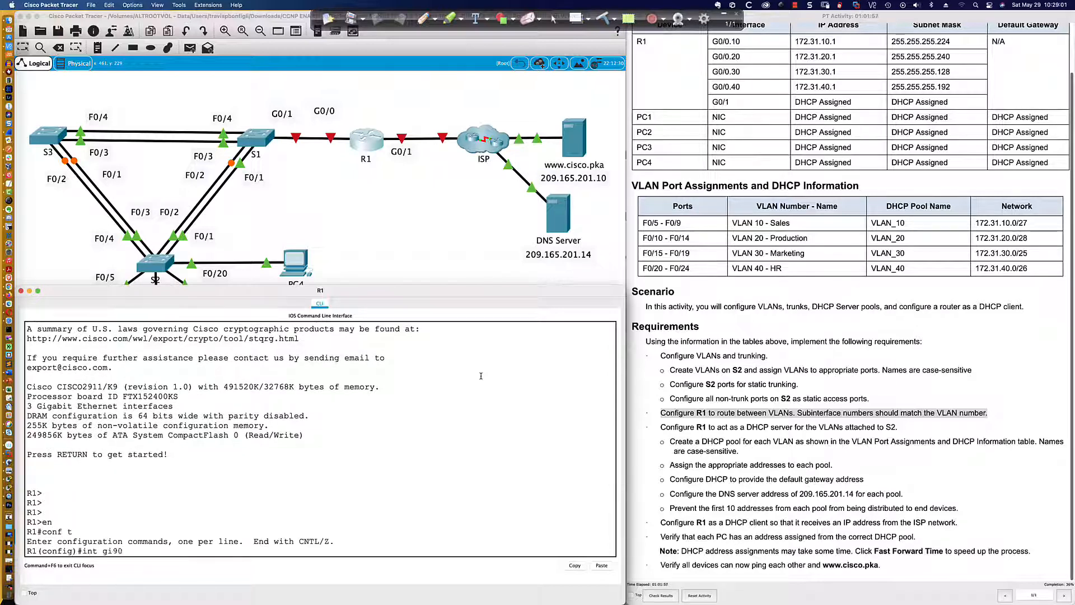
pyautogui.press('BackSpace')
pyautogui.press('BackSpace')
pyautogui.press('BackSpace')
pyautogui.write('0/0')
pyautogui.write('.86754')
pyautogui.write('0')
pyautogui.press('Return')
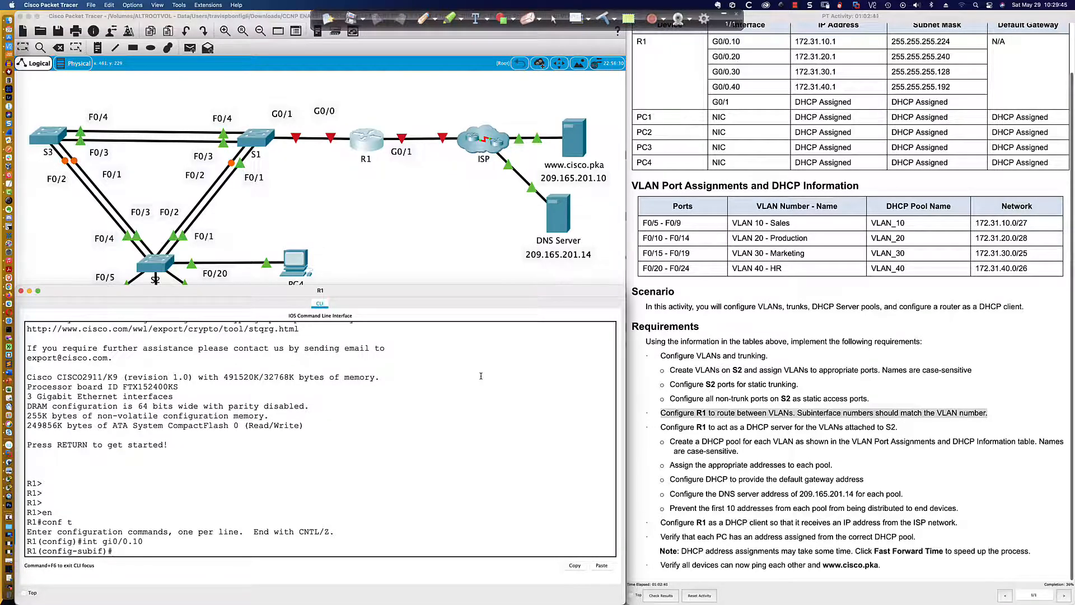
# - Try to assign IP address 172.31.10.1 with mask 255.255.255.224 to subinterface gi0/0.10 before setting its encapsulation
pyautogui.write('ip add 172.31.10.1 2552.55.255.224')
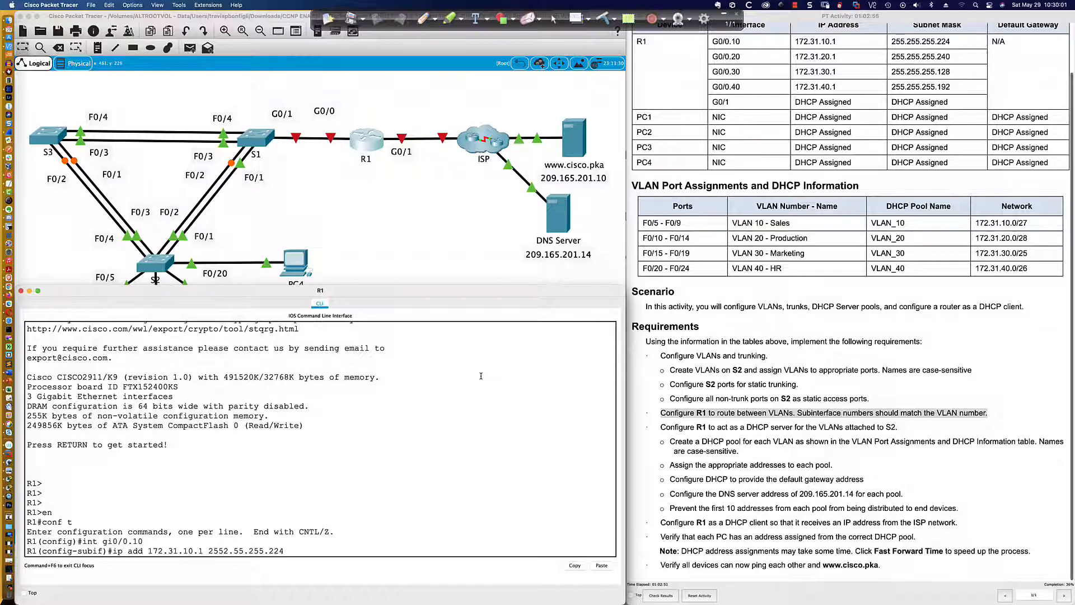
pyautogui.press('Left')
pyautogui.press('Left')
pyautogui.press('Left')
pyautogui.press('Left')
pyautogui.press('Left')
pyautogui.press('Left')
pyautogui.press('Left')
pyautogui.press('Left')
pyautogui.press('Left')
pyautogui.press('Left')
pyautogui.press('BackSpace')
pyautogui.write('.')
pyautogui.press('Right')
pyautogui.press('Right')
pyautogui.press('Right')
pyautogui.press('Right')
pyautogui.press('Right')
pyautogui.press('Right')
pyautogui.press('Return')
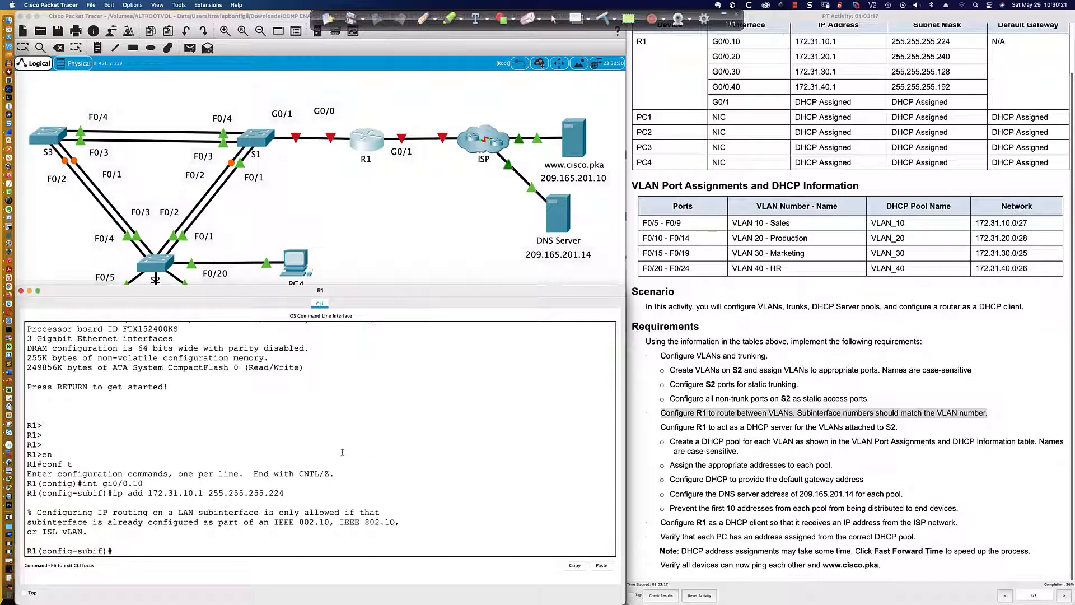
# - Highlight the IEEE 802.1Q and ISL vLAN wording in the router's message about IP routing on subinterfaces
pyautogui.moveTo(202, 525); pyautogui.dragTo(400, 523)
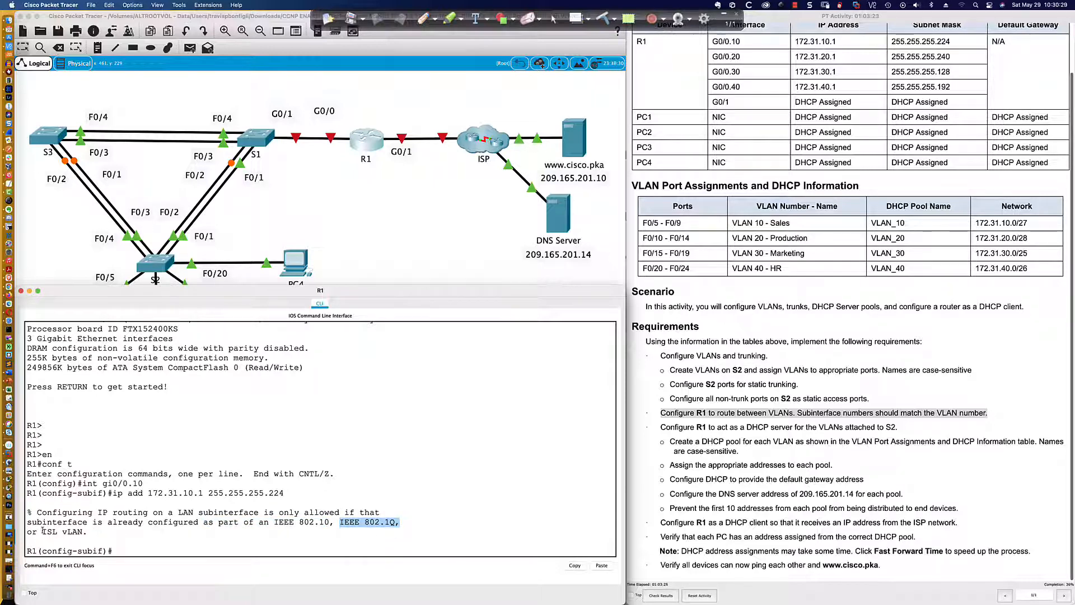
pyautogui.click(87, 532)
pyautogui.moveTo(87, 532); pyautogui.dragTo(29, 532)
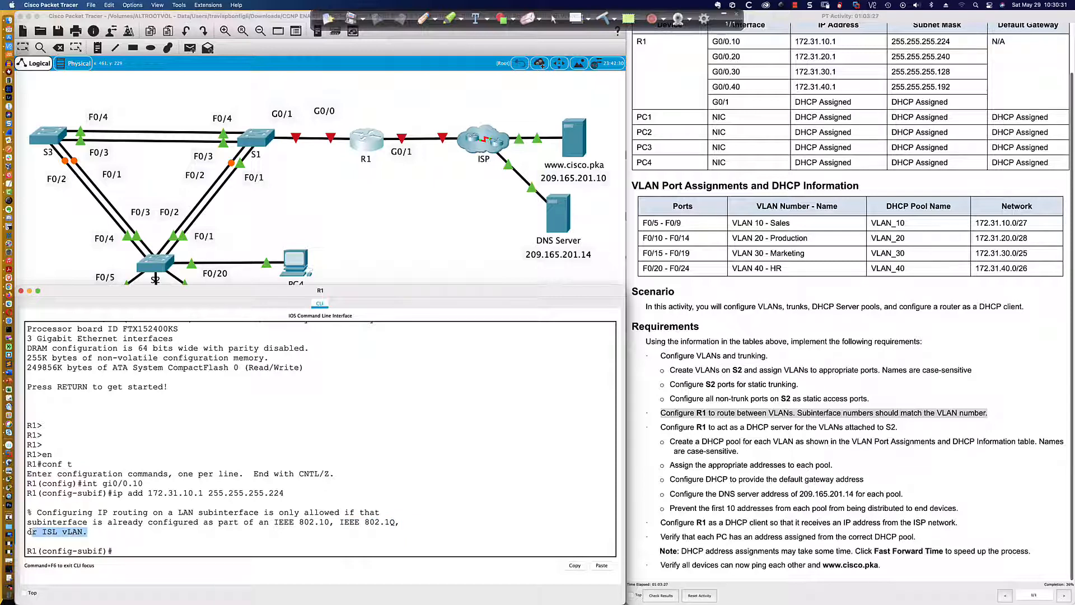
pyautogui.moveTo(339, 522); pyautogui.dragTo(396, 523)
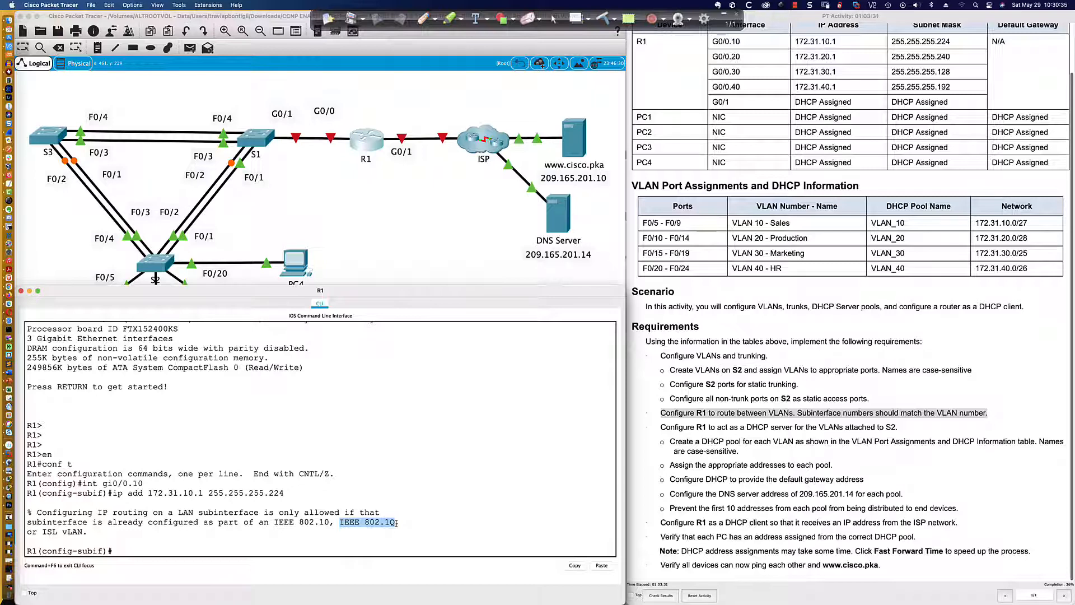
pyautogui.click(123, 549)
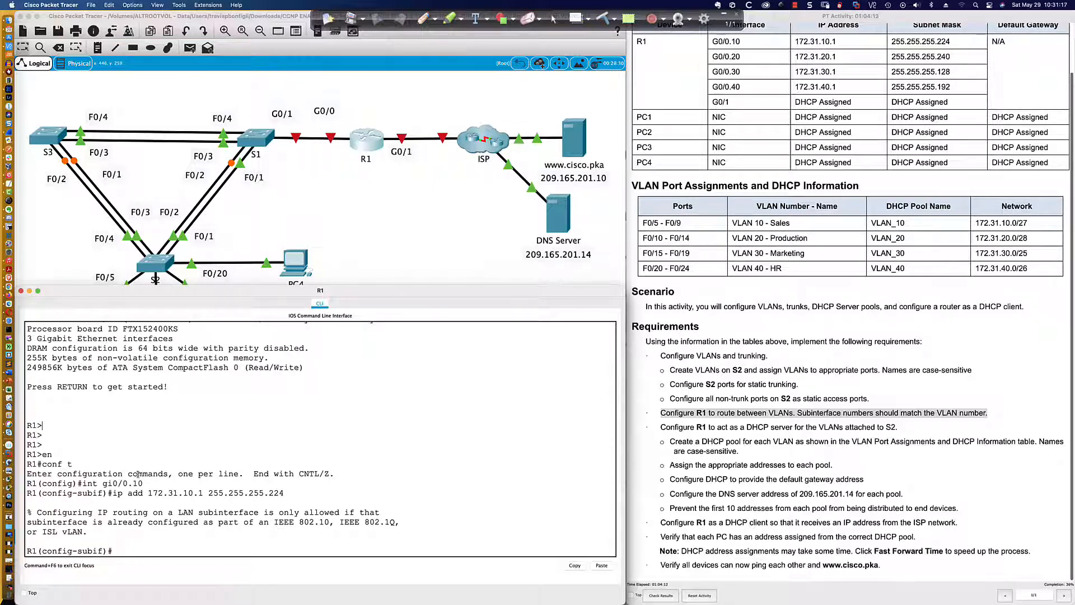
# - Highlight the entered int gi0/0.10 and ip add commands in R1's command history, and return to the prompt
pyautogui.moveTo(83, 483); pyautogui.dragTo(143, 482)
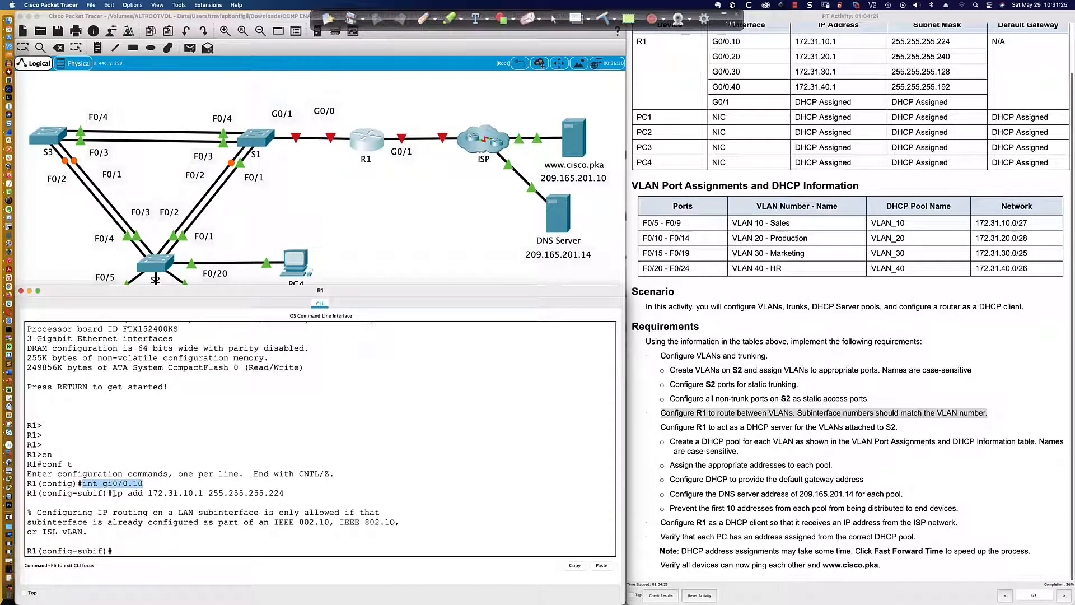
pyautogui.moveTo(113, 494); pyautogui.dragTo(287, 495)
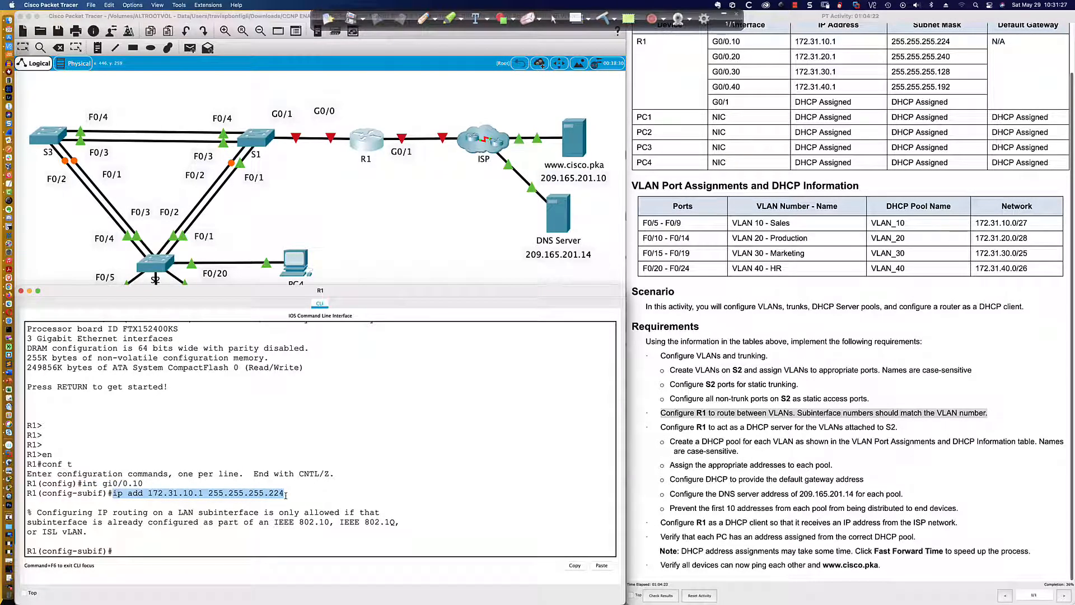
pyautogui.click(188, 551)
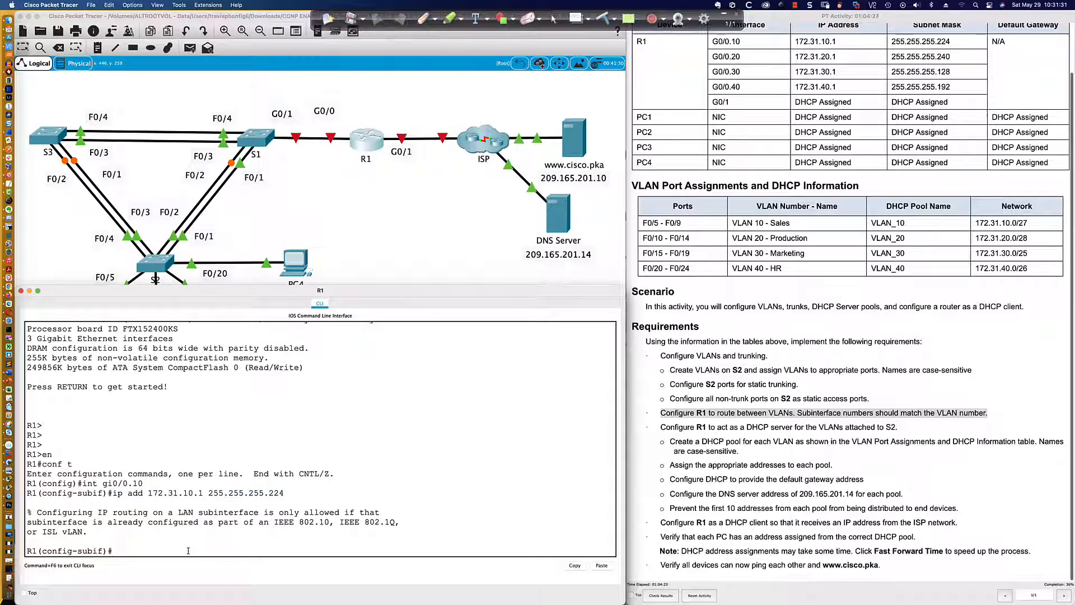
# - Set the encapsulation of subinterface gi0/0.10 to dot1Q with VLAN 10
pyautogui.write('en')
pyautogui.press('Tab')
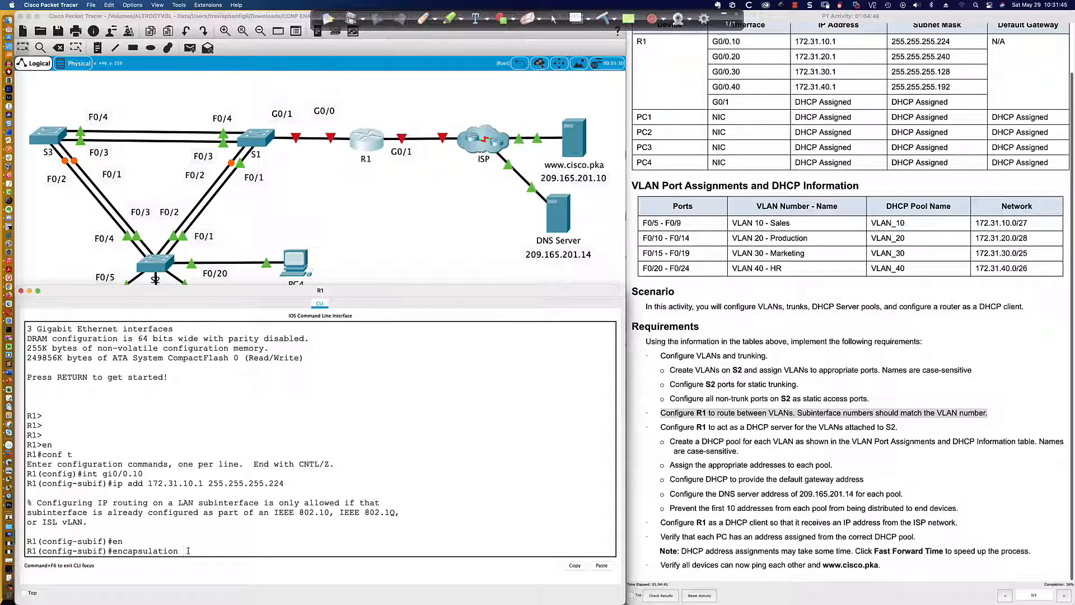
pyautogui.write('do')
pyautogui.press('Tab')
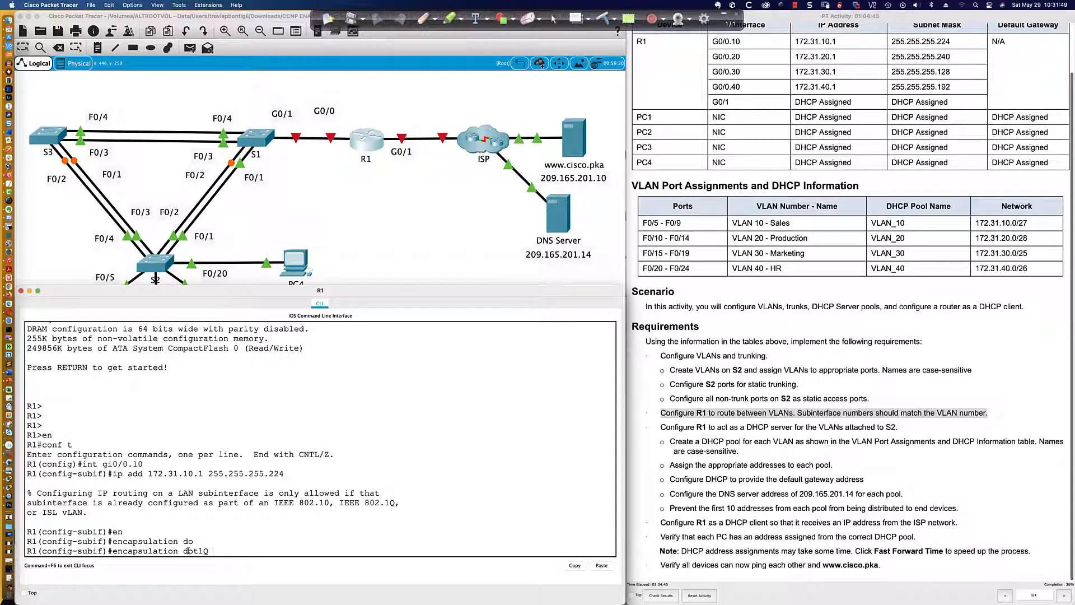
pyautogui.write('10')
pyautogui.moveTo(179, 551); pyautogui.dragTo(224, 551)
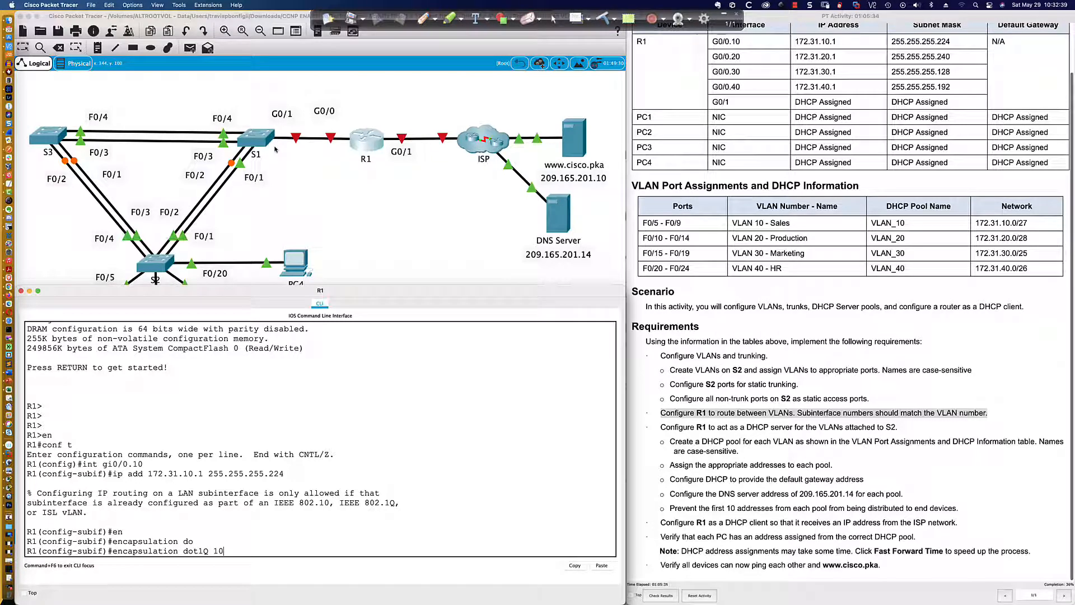
pyautogui.press('Return')
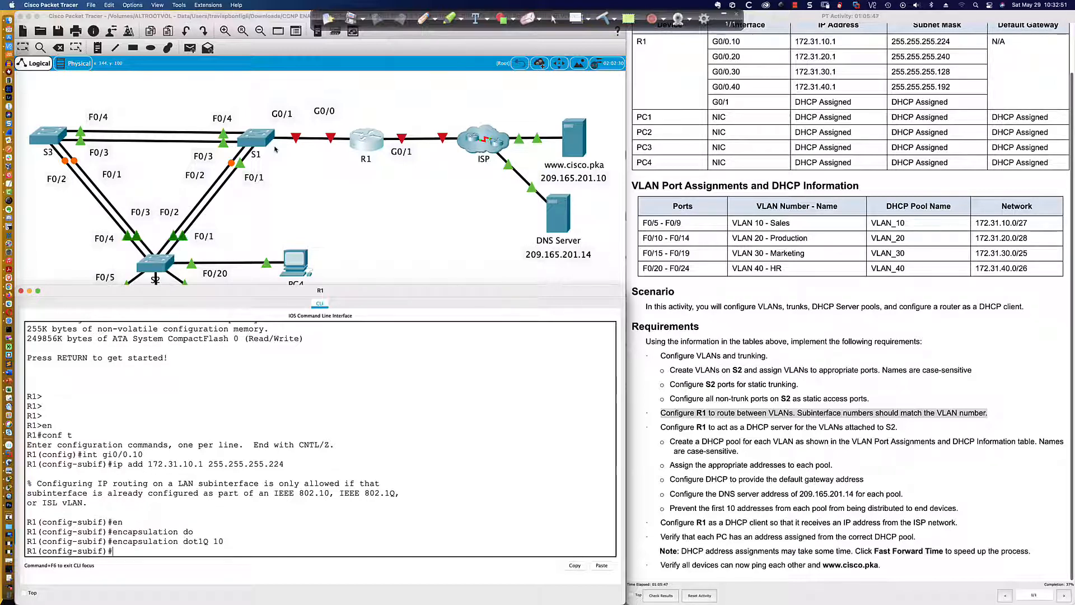
# - Assign IP address 172.31.10.1 with mask 255.255.255.224 to subinterface gi0/0.10 by reusing the earlier command
pyautogui.press('Up')
pyautogui.press('Up')
pyautogui.press('Up')
pyautogui.press('Up')
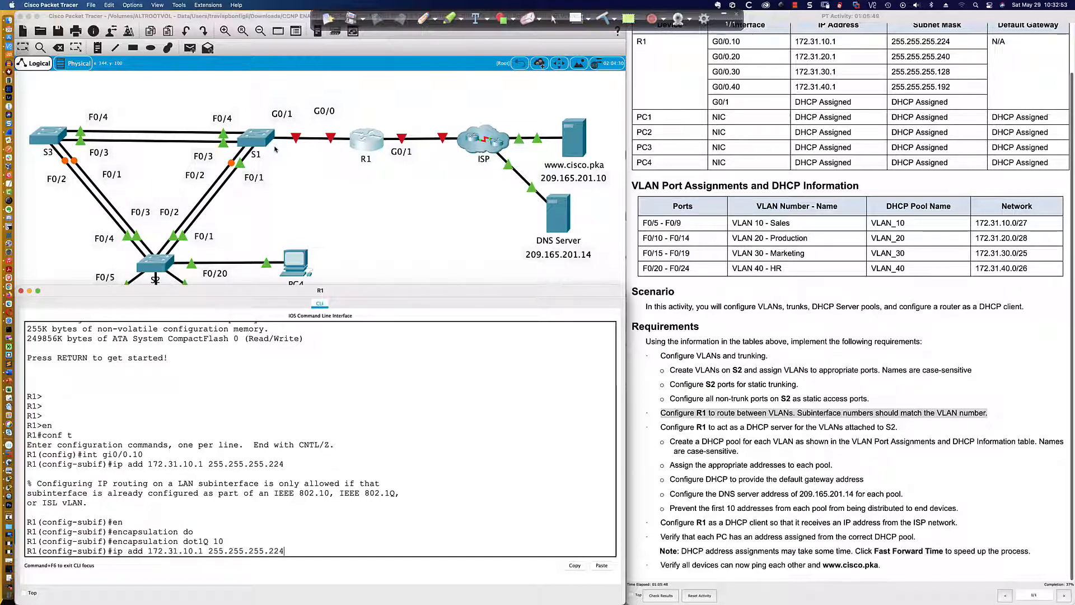
pyautogui.press('Return')
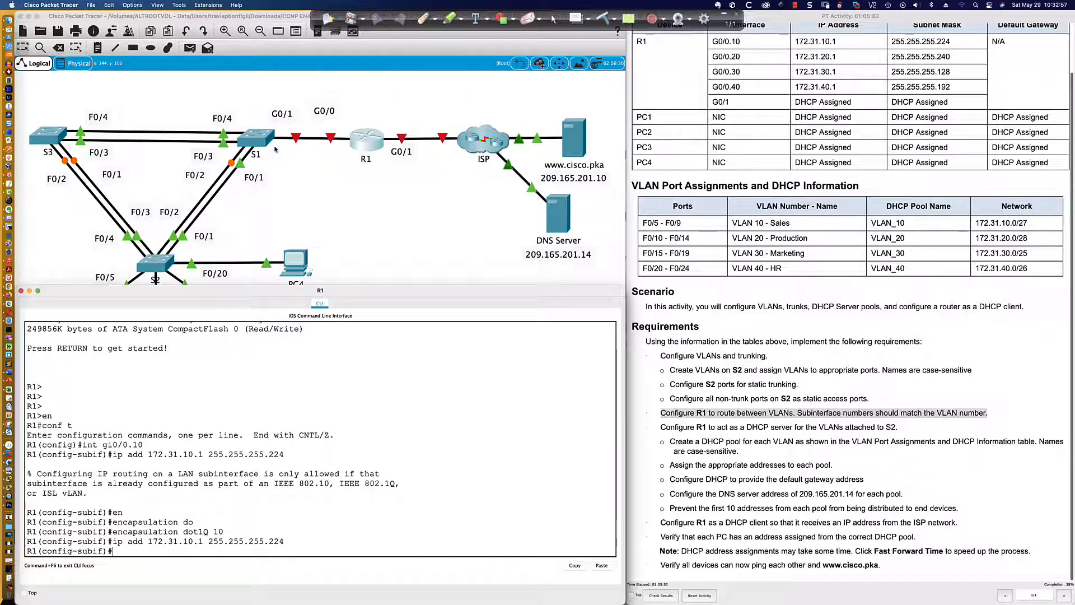
# - Give subinterface gi0/0.10 the description "VLAN 10 subinterface traffic"
pyautogui.write('desd')
pyautogui.press('BackSpace')
pyautogui.write('c')
pyautogui.press('Tab')
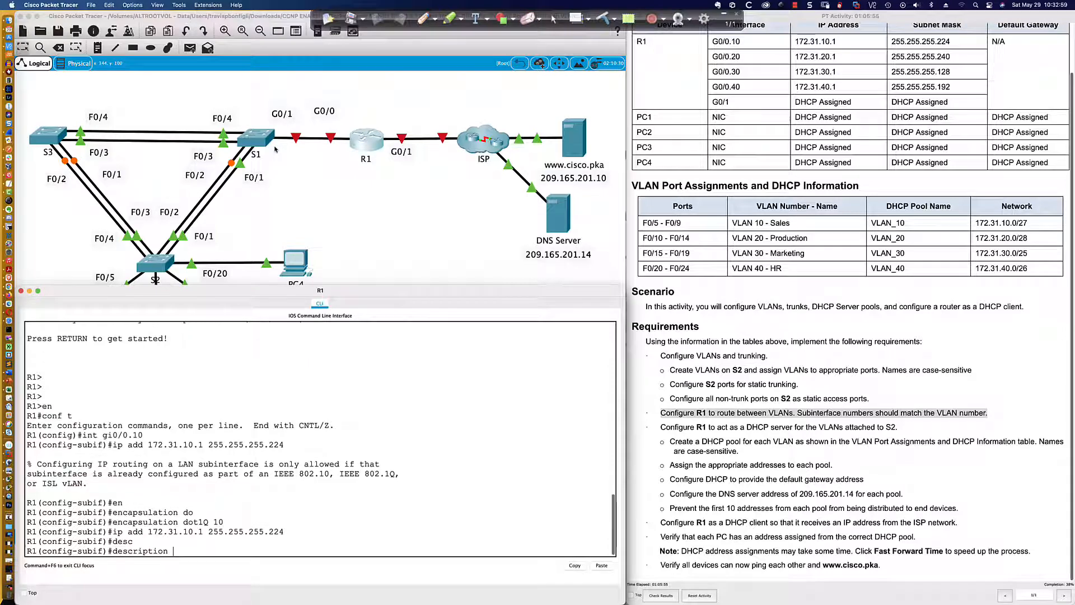
pyautogui.write('VLAN 109 subin')
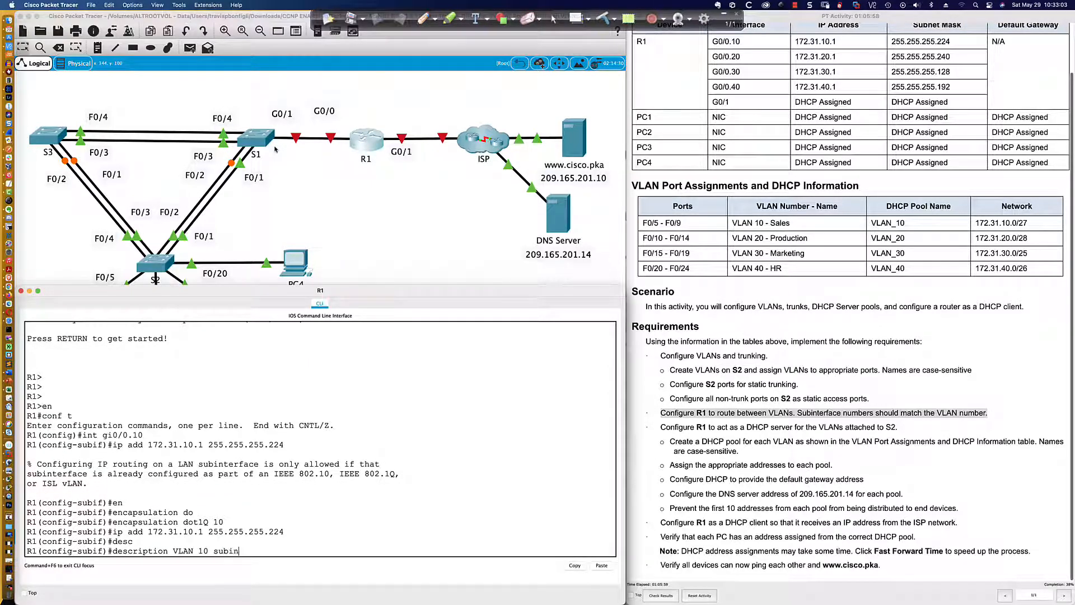
pyautogui.write('terface traffic')
pyautogui.press('Return')
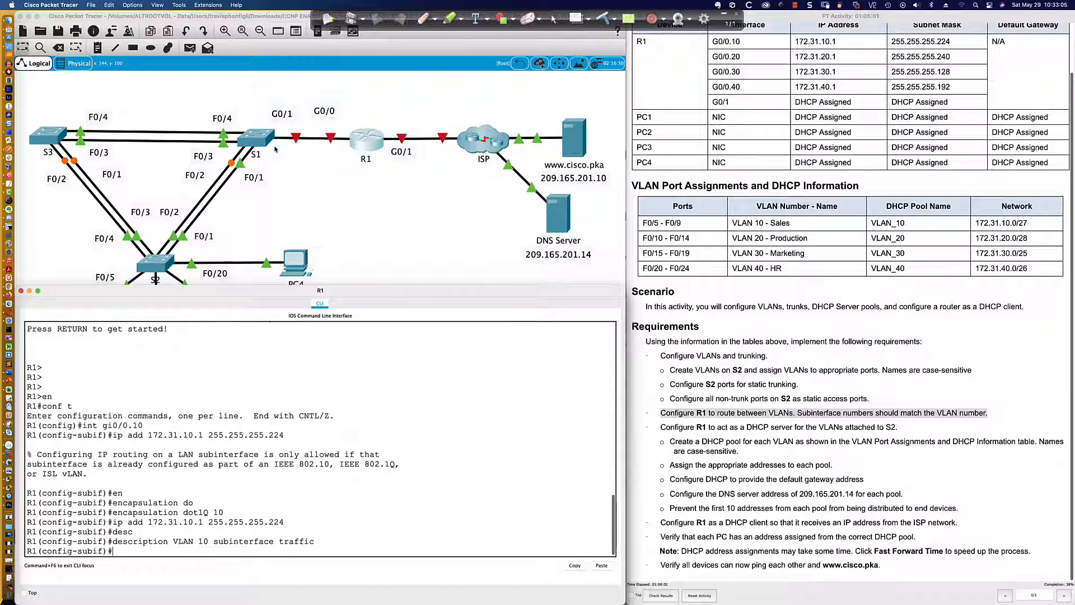
pyautogui.press('Return')
pyautogui.press('Return')
pyautogui.press('Return')
pyautogui.press('Return')
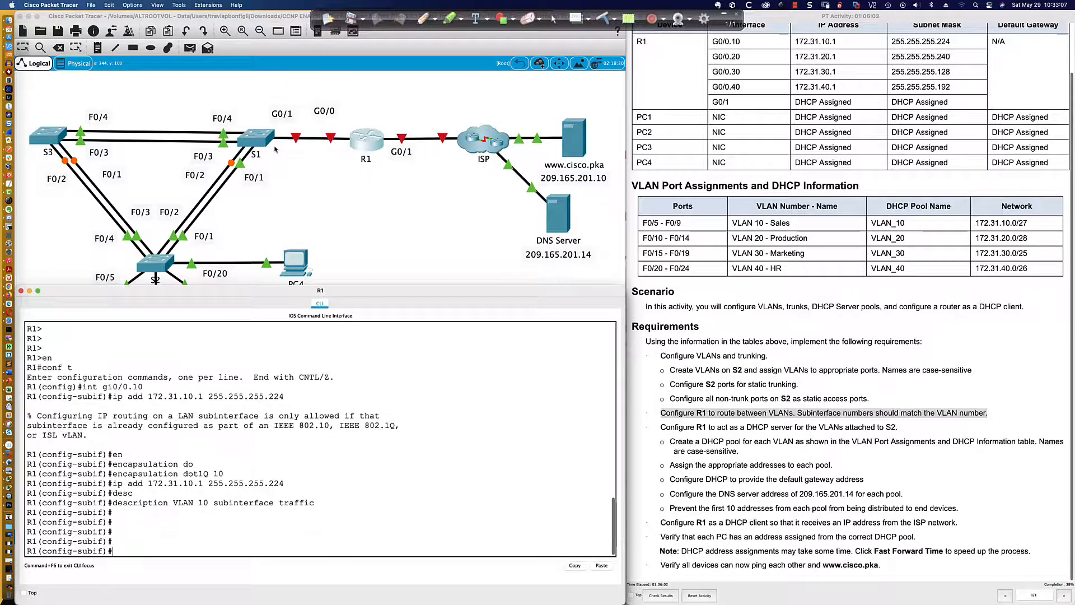
# - Create subinterface gi0/0.20 on R1 and set its encapsulation to dot1Q with VLAN 20
pyautogui.write('int gi0/0.20')
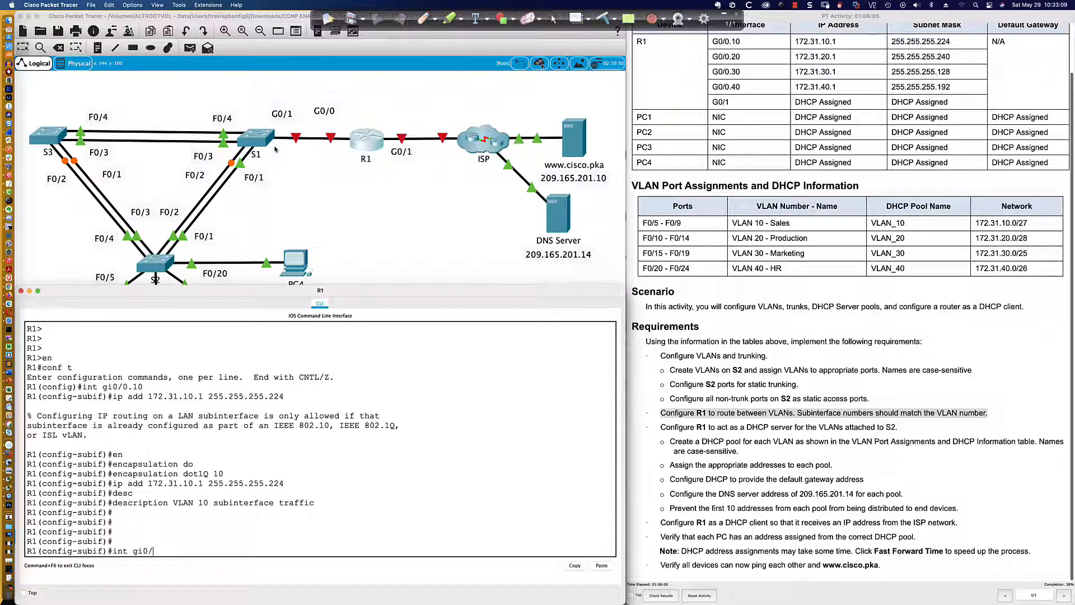
pyautogui.press('Return')
pyautogui.write('en')
pyautogui.press('Tab')
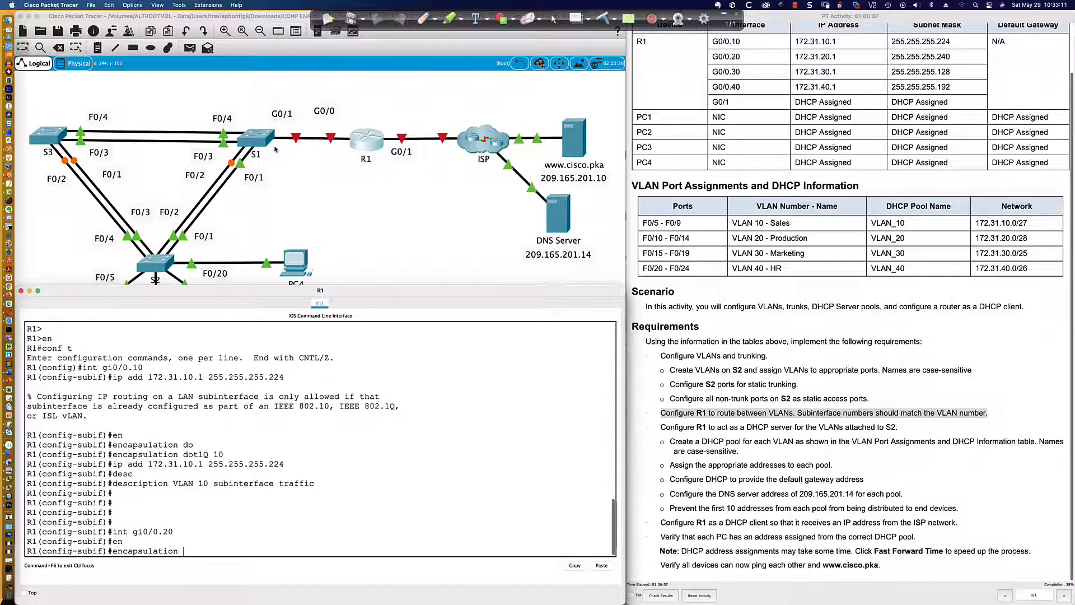
pyautogui.write('do')
pyautogui.press('Tab')
pyautogui.write('20')
pyautogui.press('Return')
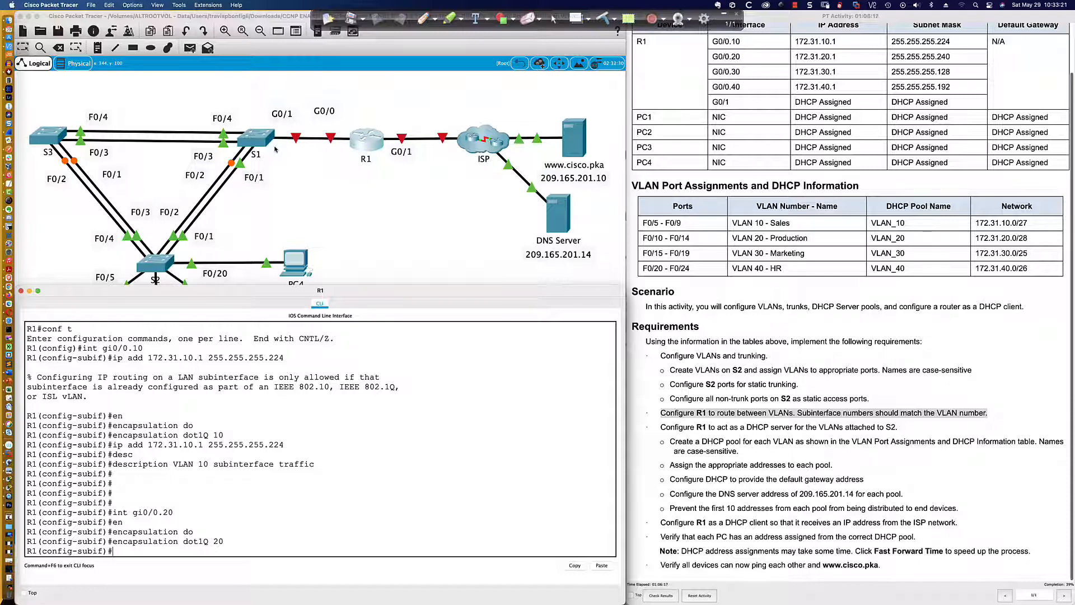
# - Assign IP address 172.31.20.1 with mask 255.255.255.240 to subinterface gi0/0.20
pyautogui.write('ip add 172.31.20.1 255.255.255.2')
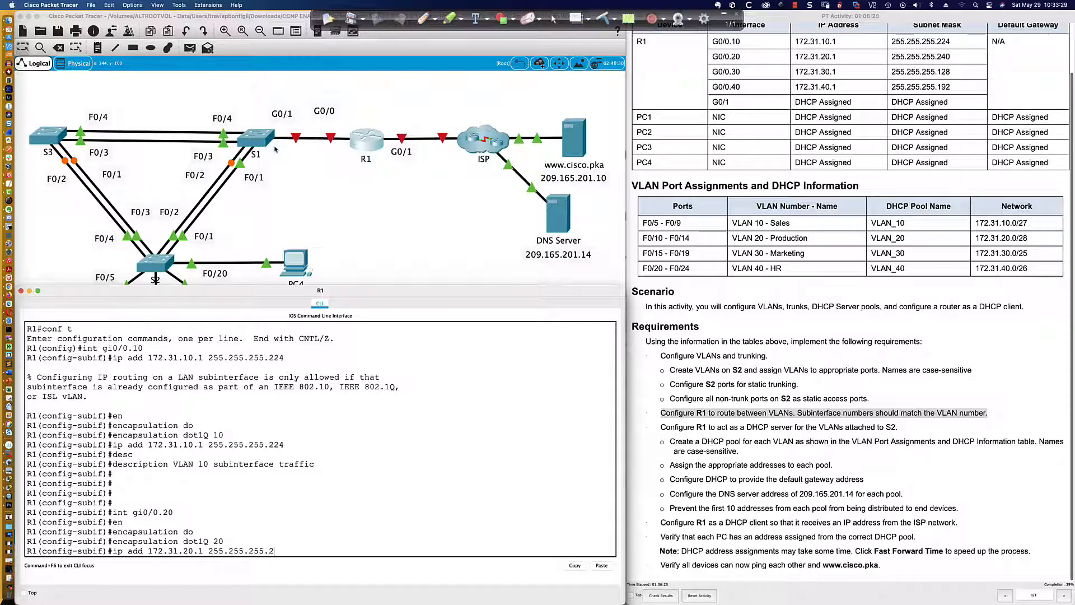
pyautogui.write('40')
pyautogui.press('Return')
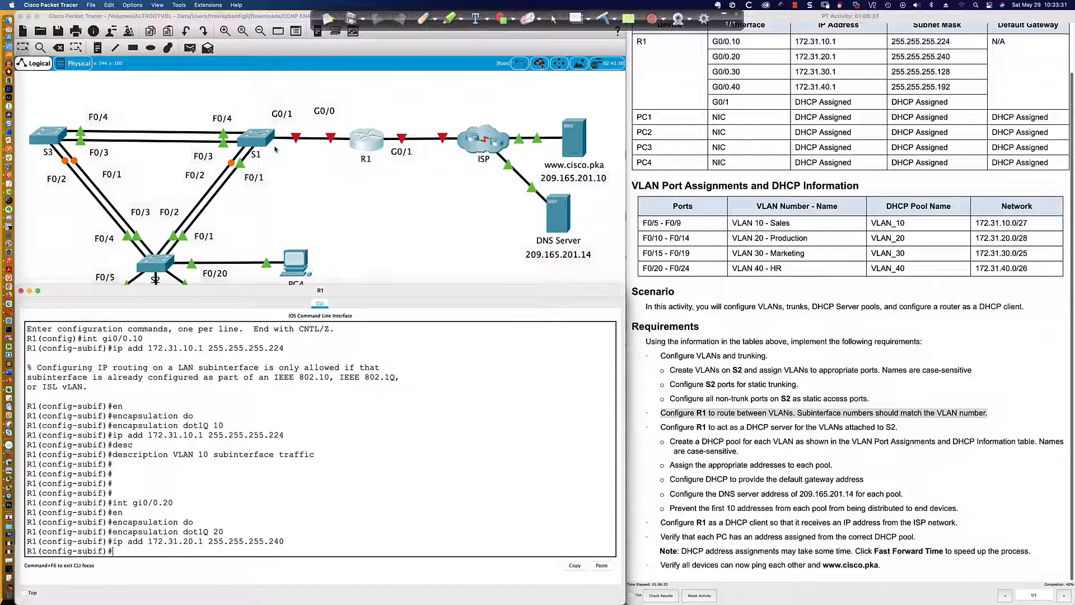
# - Create subinterface gi0/0.30 on R1 and set its encapsulation to dot1Q with VLAN 30
pyautogui.write('int gi0/0.30')
pyautogui.press('Return')
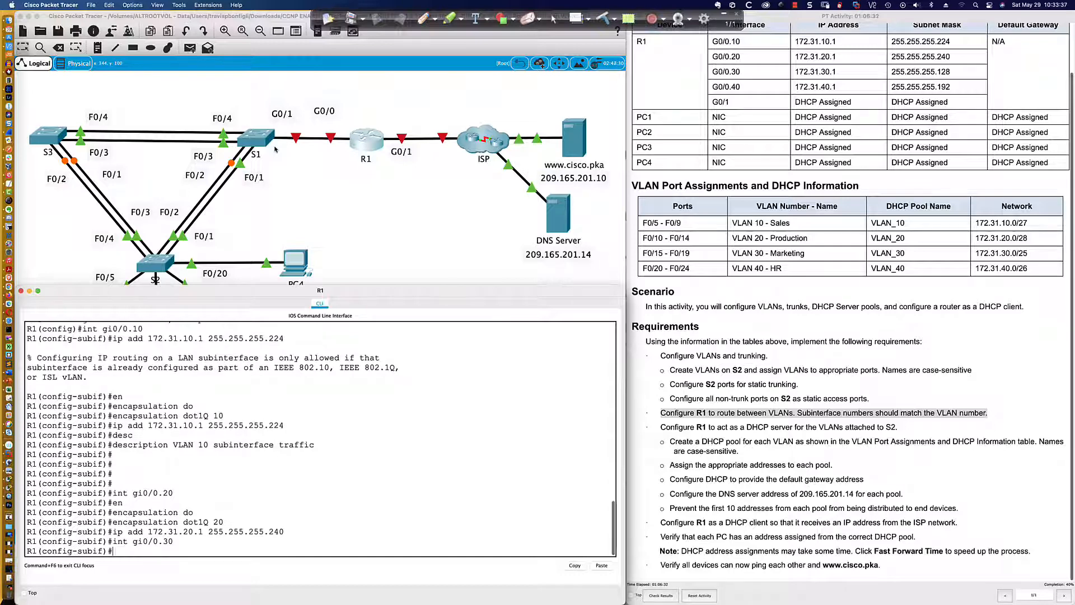
pyautogui.write('en')
pyautogui.press('Tab')
pyautogui.write('do')
pyautogui.press('Tab')
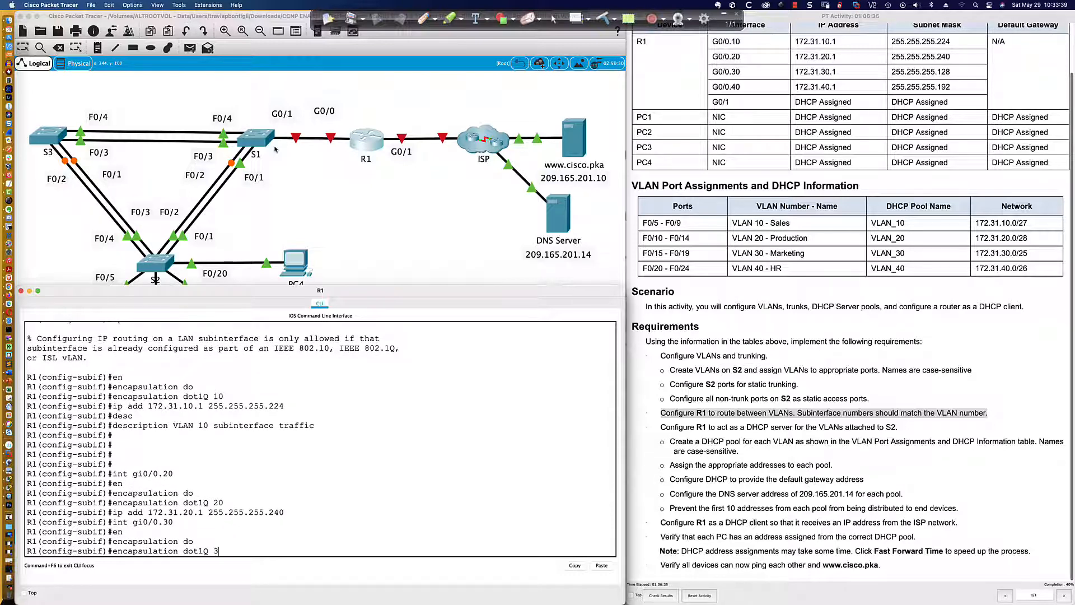
pyautogui.write('30')
pyautogui.press('Return')
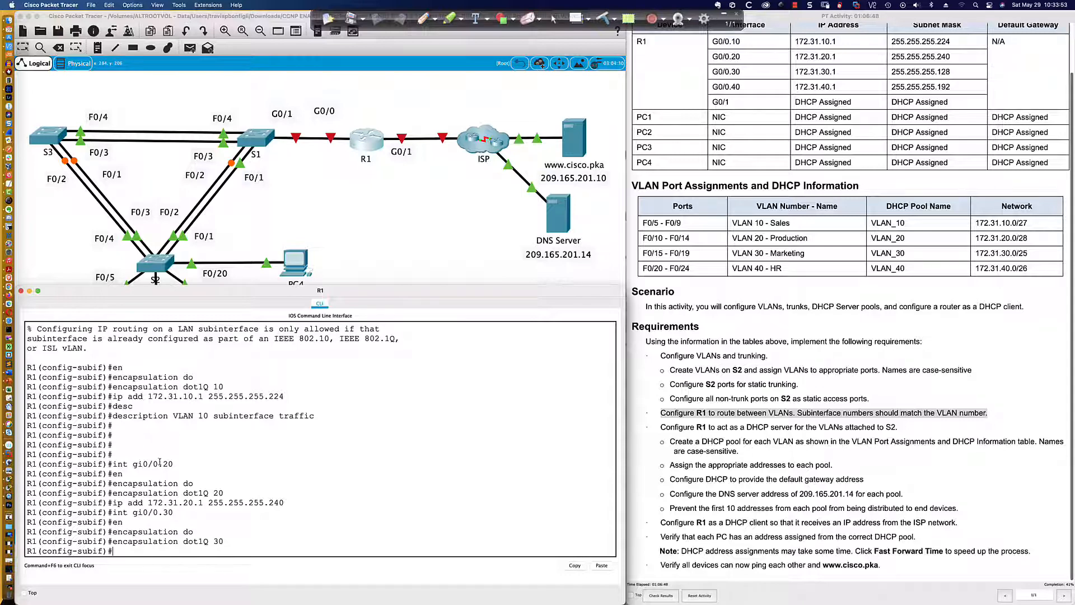
# - Highlight the subinterface number in int gi0/0.20 and the VLAN number in encapsulation dot1Q 30 to compare them
pyautogui.moveTo(159, 464); pyautogui.dragTo(174, 464)
pyautogui.moveTo(203, 541); pyautogui.dragTo(223, 541)
pyautogui.click(161, 464)
pyautogui.moveTo(154, 464); pyautogui.dragTo(176, 463)
pyautogui.moveTo(183, 541); pyautogui.dragTo(226, 541)
pyautogui.click(200, 553)
pyautogui.moveTo(213, 541); pyautogui.dragTo(226, 541)
pyautogui.click(198, 547)
# - Assign IP address 172.31.40.1 with mask 255.255.255.192 to the current subinterface, gi0/0.30
pyautogui.write('ip add 172.31.40.1 255.25')
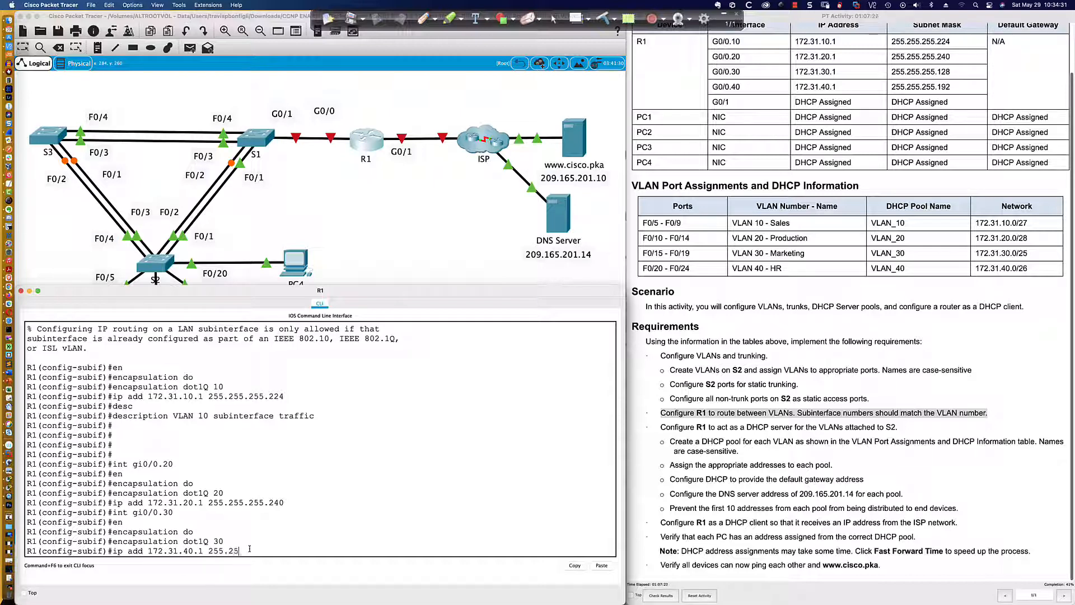
pyautogui.write('5.255.192')
pyautogui.press('Return')
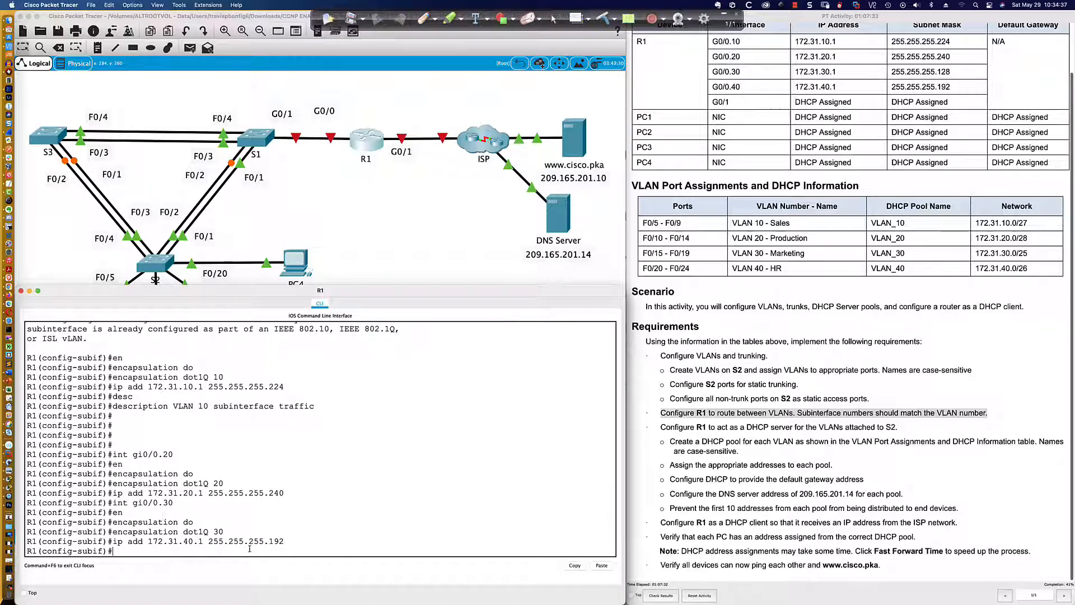
pyautogui.press('Return')
pyautogui.press('Return')
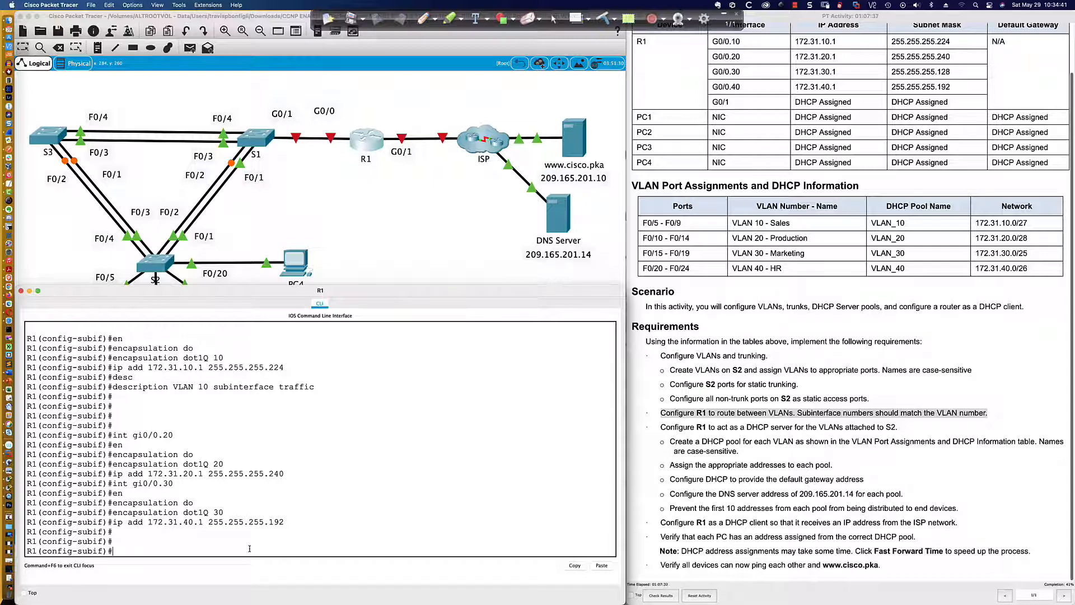
# - Display R1's running configuration and examine the state of interface GigabitEthernet0/0
pyautogui.write('do sh run')
pyautogui.press('Return')
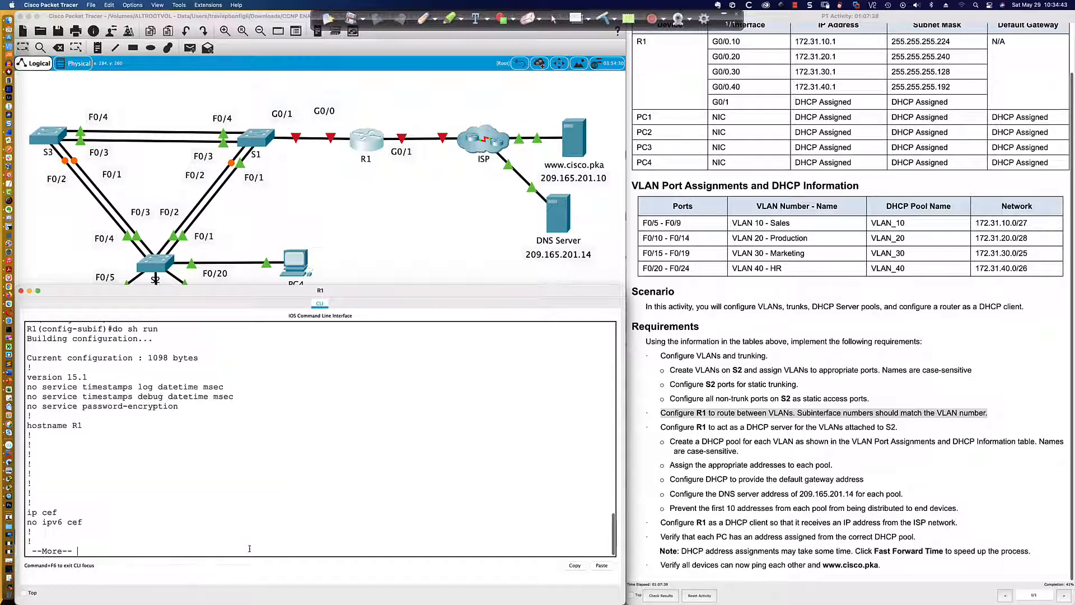
pyautogui.press('space')
pyautogui.press('Return')
pyautogui.press('Return')
pyautogui.press('Return')
pyautogui.press('Return')
pyautogui.press('Return')
pyautogui.press('Return')
pyautogui.press('Return')
pyautogui.press('Return')
pyautogui.press('Return')
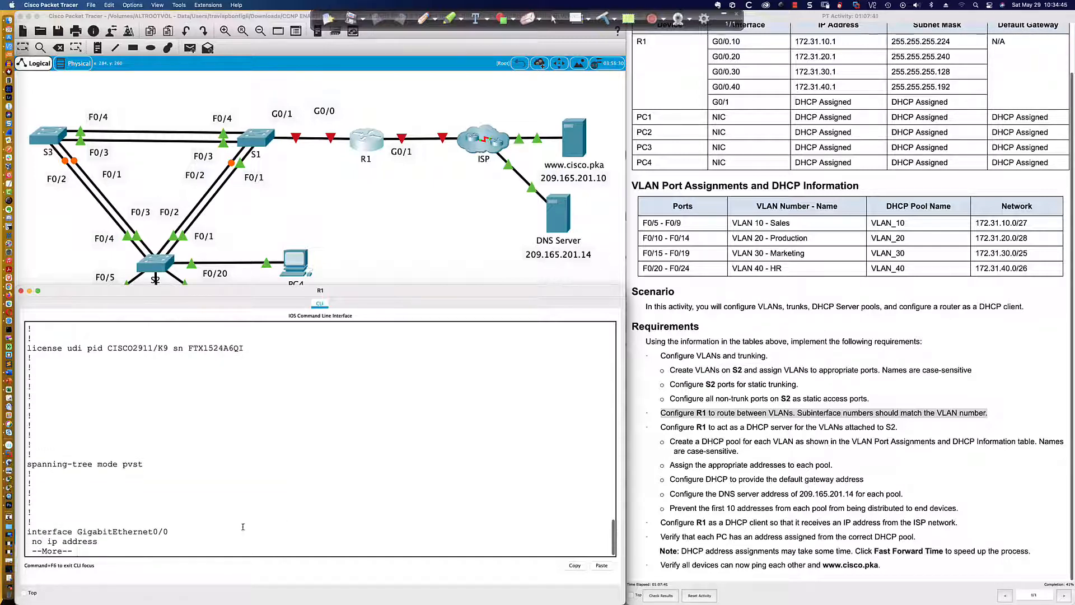
pyautogui.press('Return')
pyautogui.press('Return')
pyautogui.press('Return')
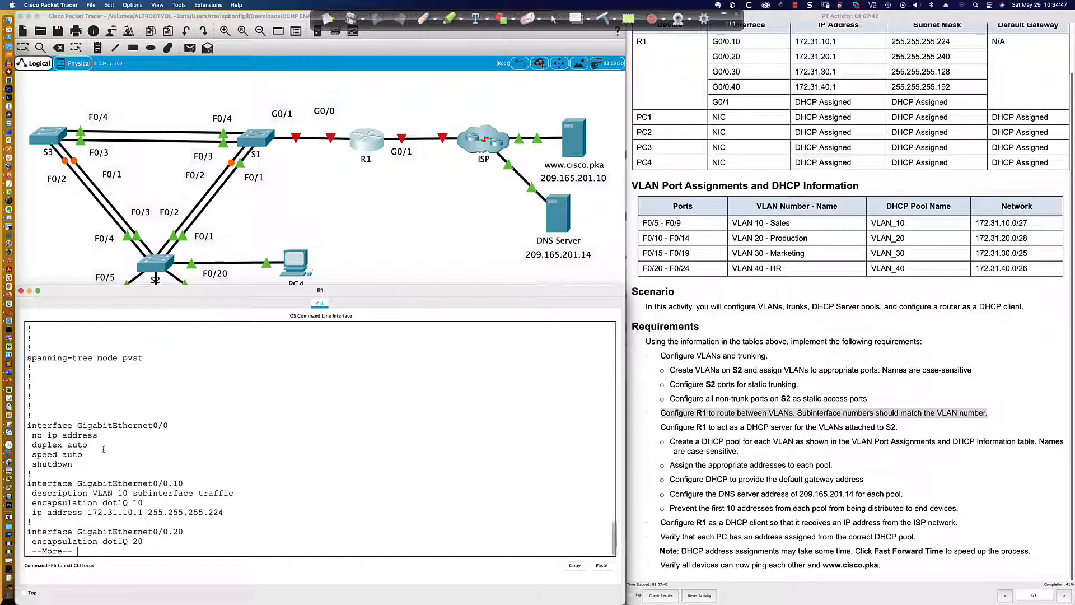
pyautogui.moveTo(32, 464); pyautogui.dragTo(77, 464)
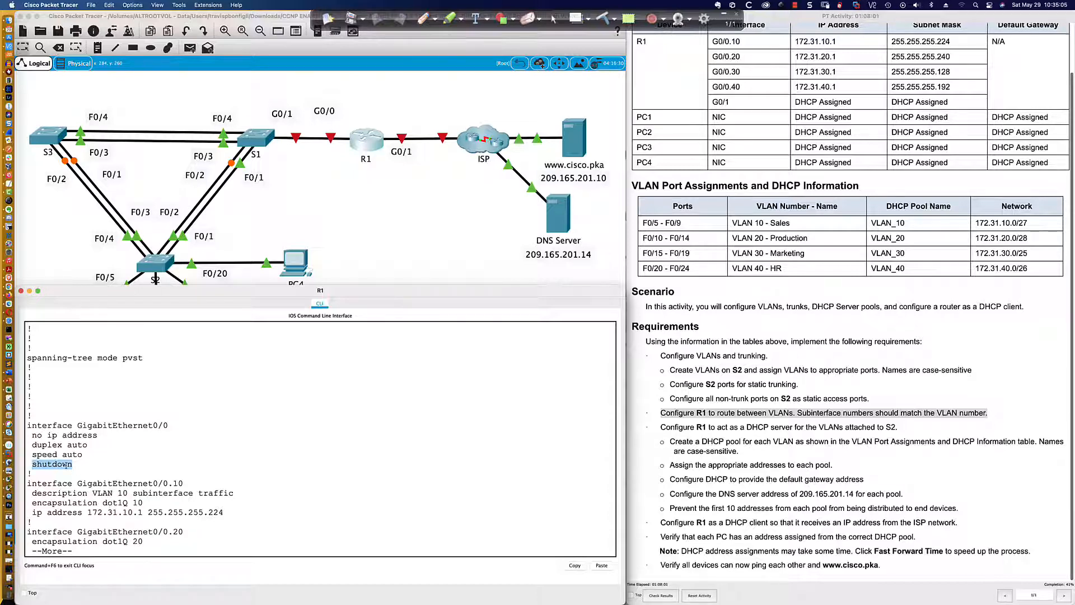
pyautogui.click(196, 470)
pyautogui.write('q')
# - Leave subinterface configuration and enable R1's physical interface gi0/0 with no shut
pyautogui.write('ex')
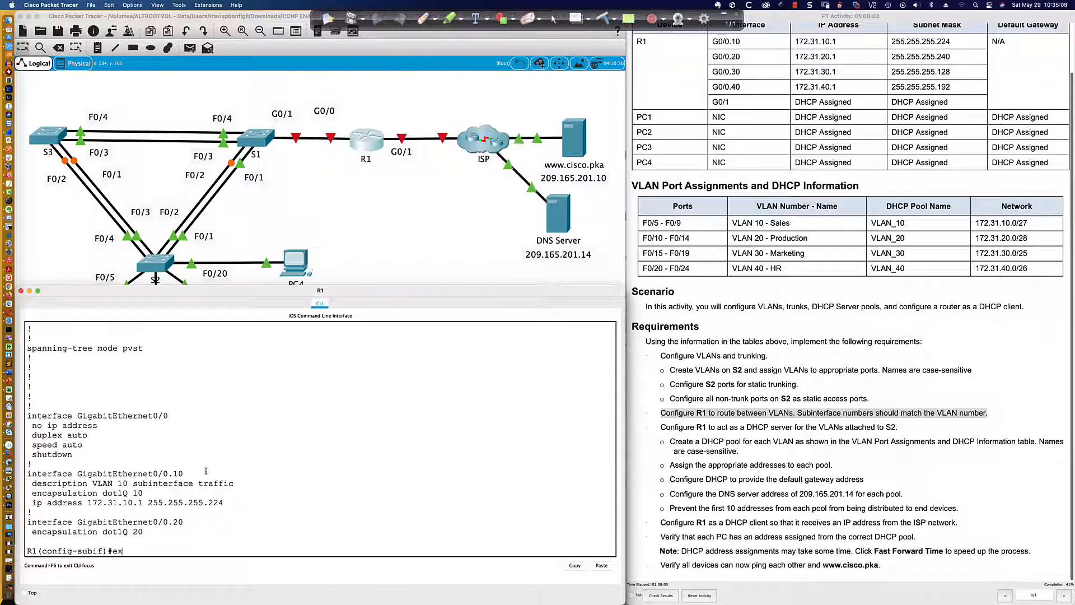
pyautogui.write('it')
pyautogui.press('Return')
pyautogui.write('int gi09/')
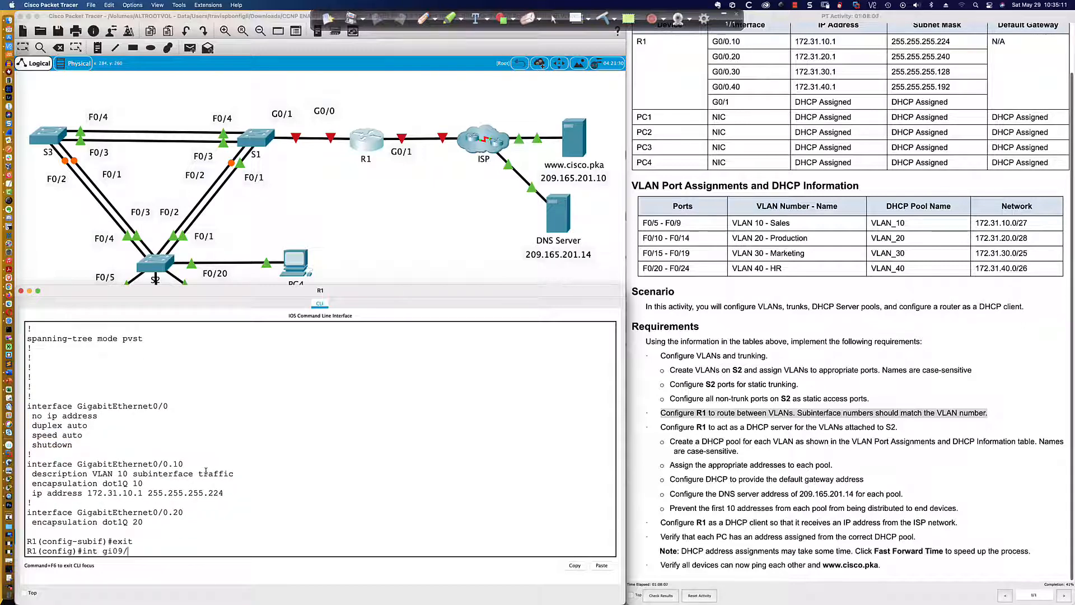
pyautogui.press('BackSpace')
pyautogui.press('BackSpace')
pyautogui.write('0/0')
pyautogui.press('Return')
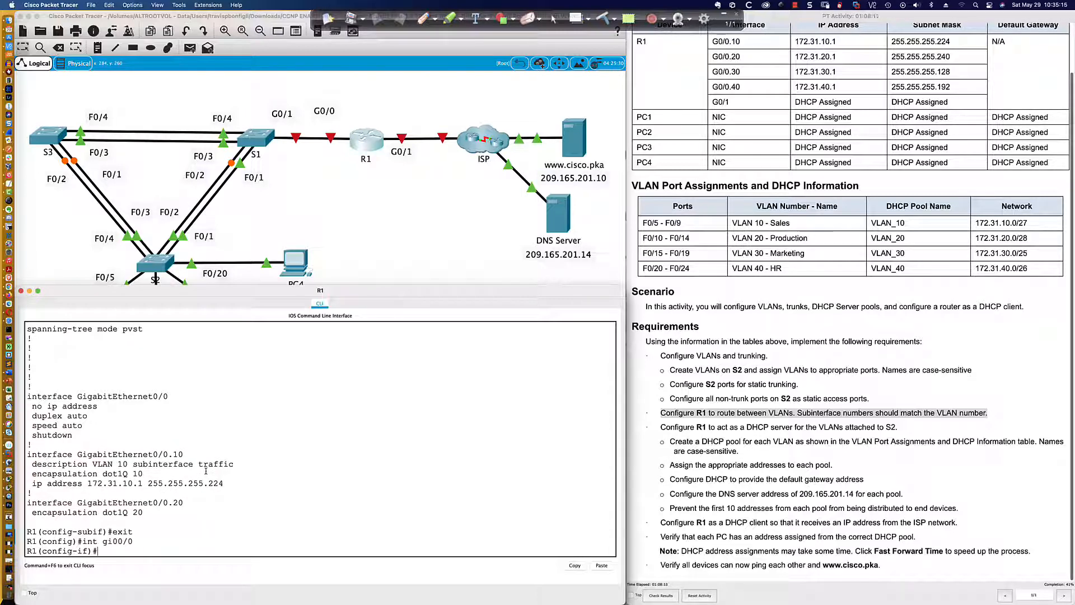
pyautogui.press('Return')
pyautogui.press('Return')
pyautogui.press('Return')
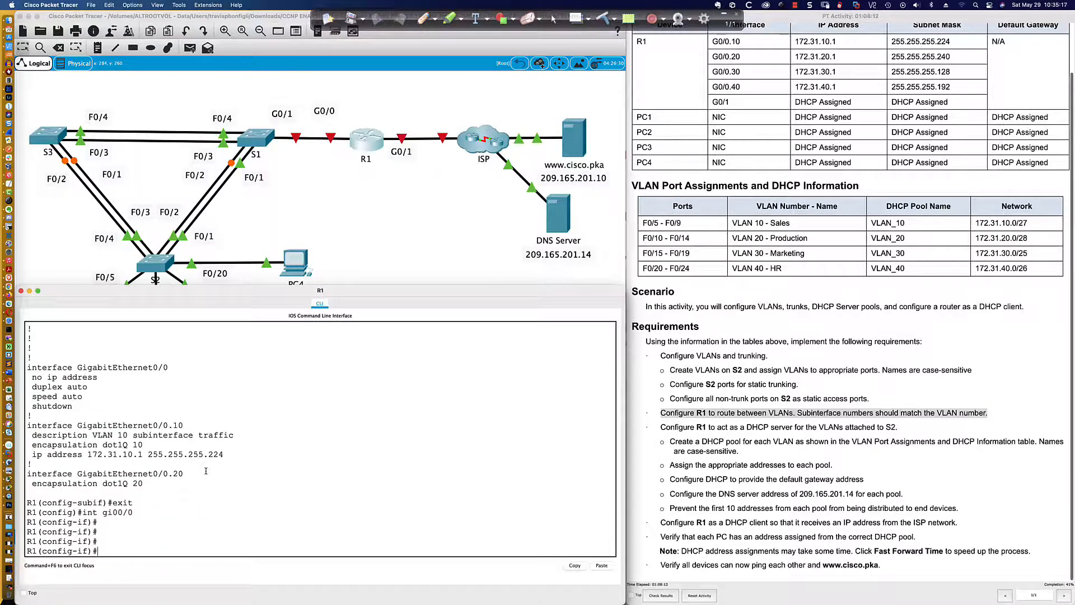
pyautogui.write('no shut')
pyautogui.press('Return')
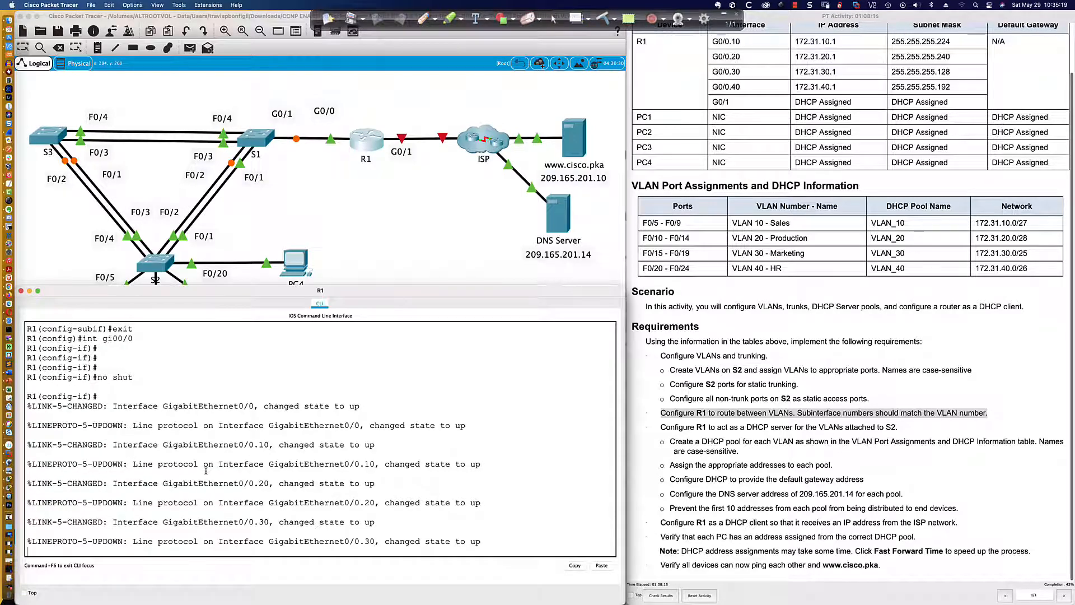
pyautogui.press('Return')
pyautogui.press('Return')
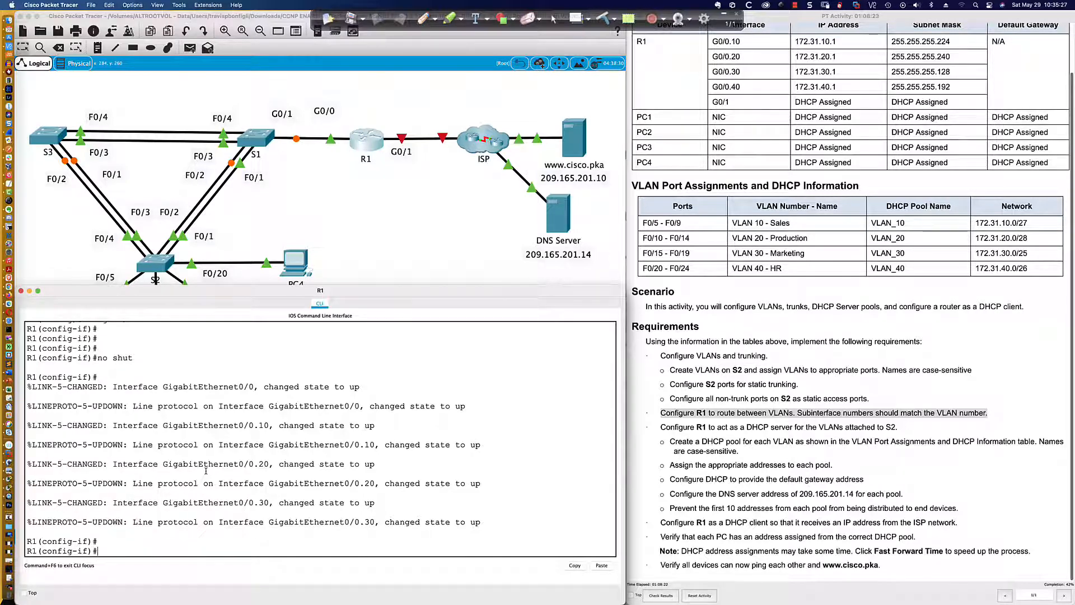
# - Display R1's running configuration again and review the G0/0 interface and its subinterfaces
pyautogui.write('do sh run')
pyautogui.press('Return')
pyautogui.press('space')
pyautogui.press('space')
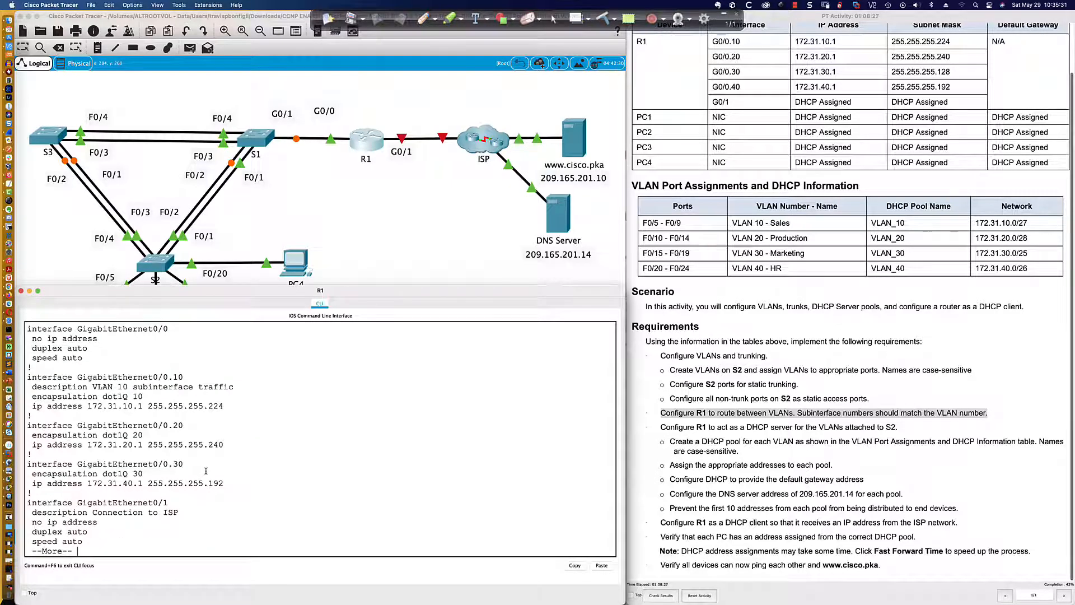
# - Create subinterface gi0/0.40 on R1 and set its encapsulation to dot1Q with VLAN 40
pyautogui.write('qint gi00/')
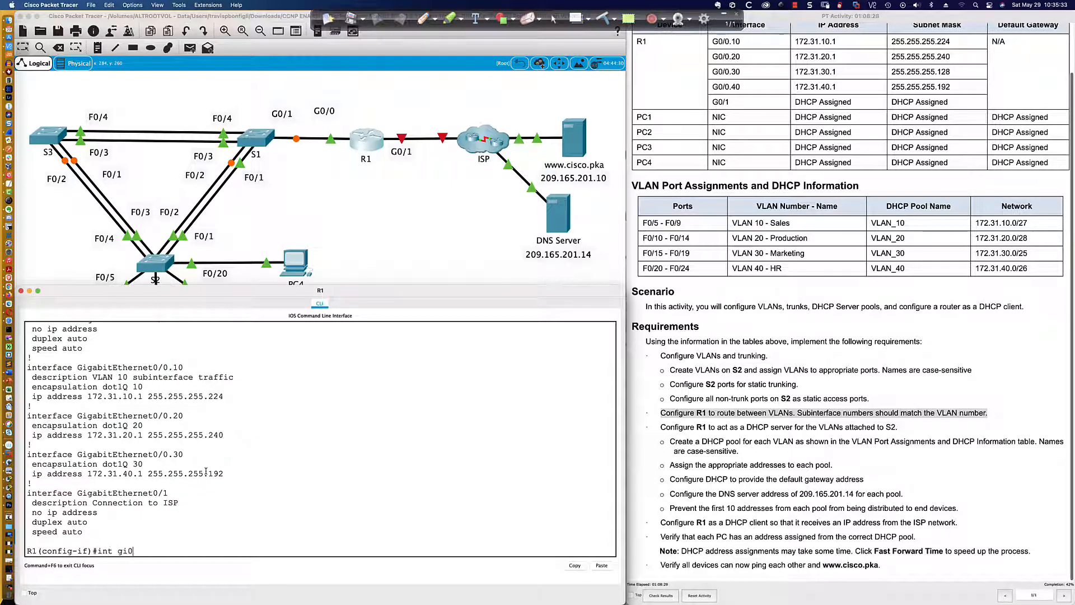
pyautogui.write('0.40')
pyautogui.press('Return')
pyautogui.press('Return')
pyautogui.press('Return')
pyautogui.press('Return')
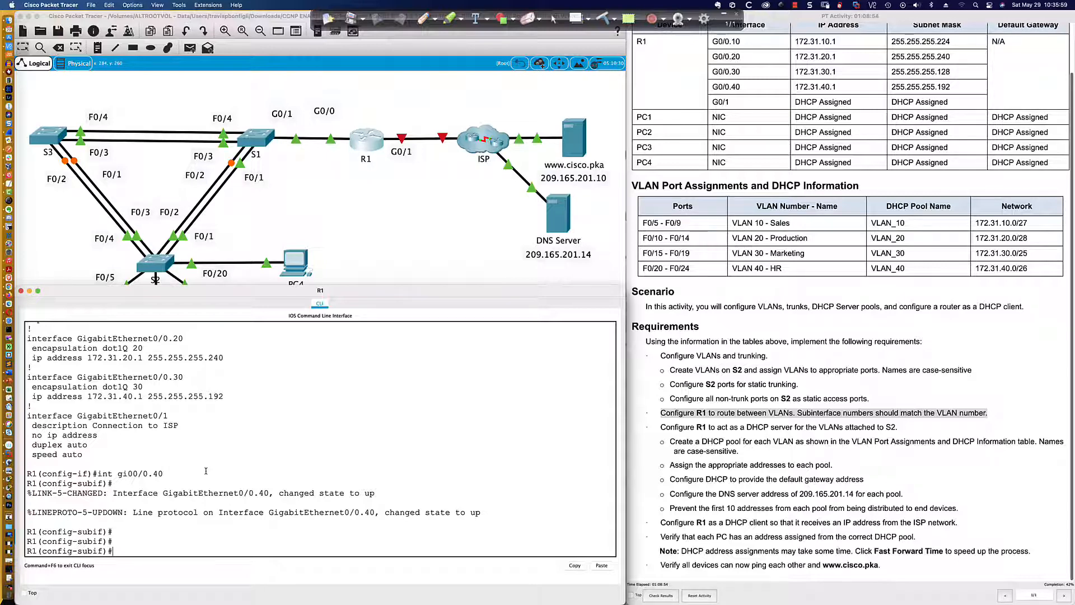
pyautogui.write('en')
pyautogui.press('Tab')
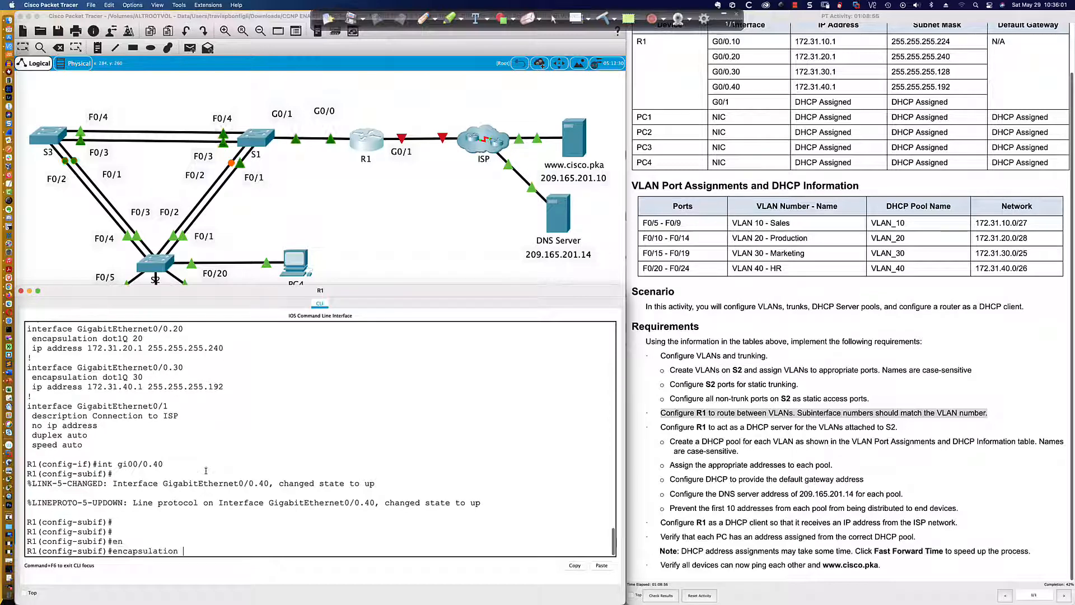
pyautogui.write('do')
pyautogui.press('Tab')
pyautogui.write('40')
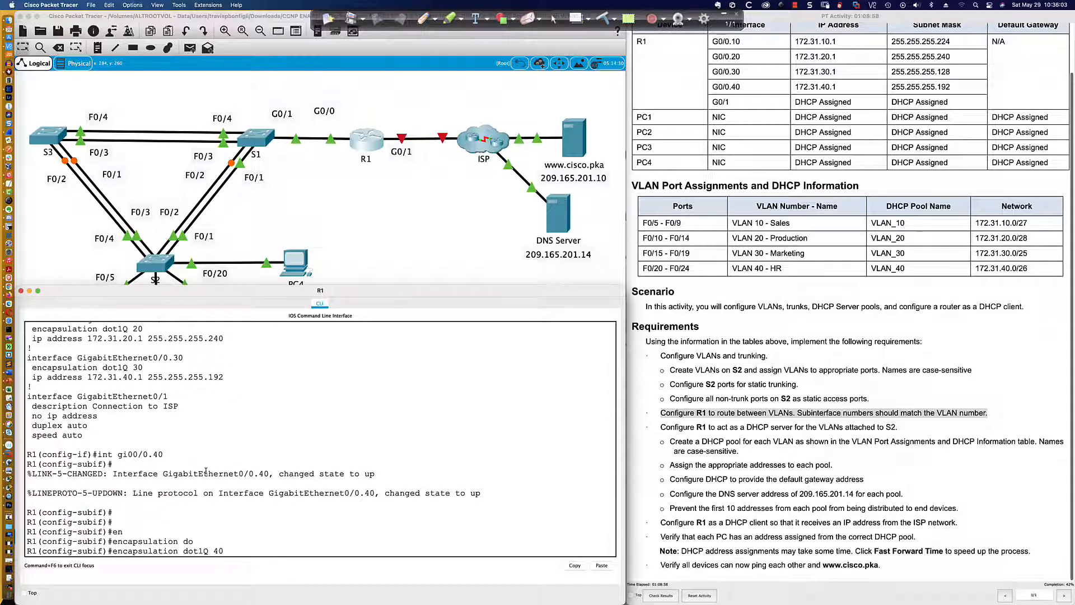
pyautogui.press('Return')
# - Try to assign IP address 172.31.40.1 with mask 255.255.255.192 to subinterface gi0/0.40
pyautogui.write('ip add ')
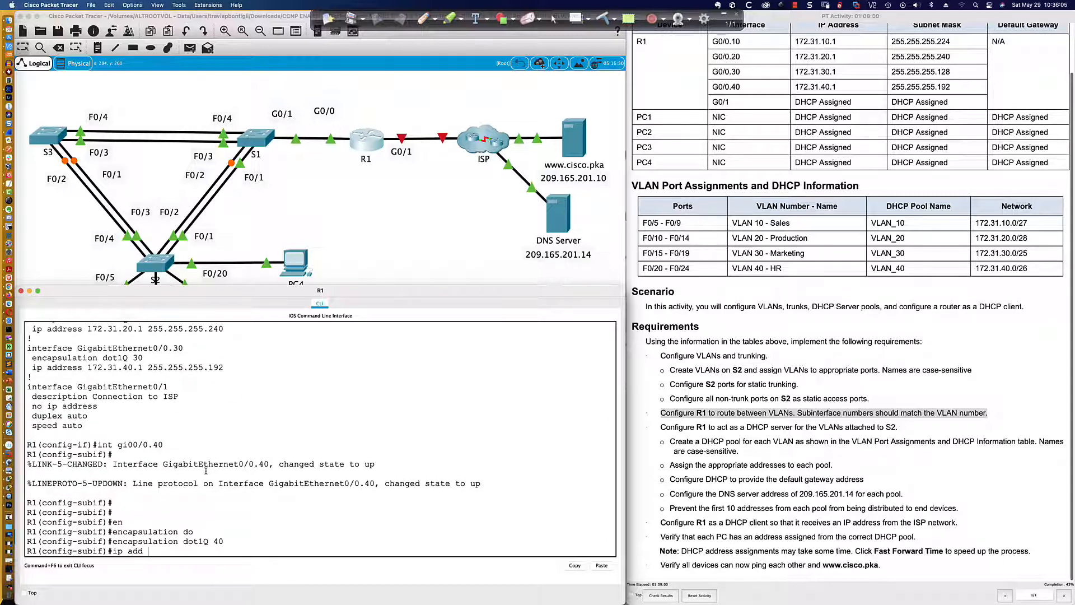
pyautogui.write('172.31.40.1 2')
pyautogui.write('55.255.255.')
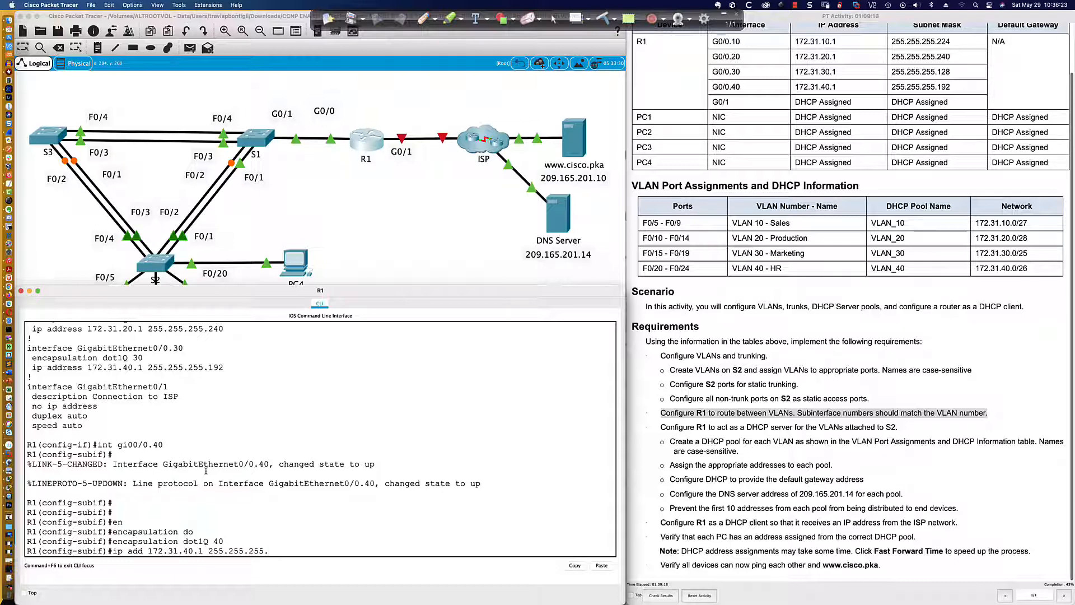
pyautogui.write('192')
pyautogui.press('Return')
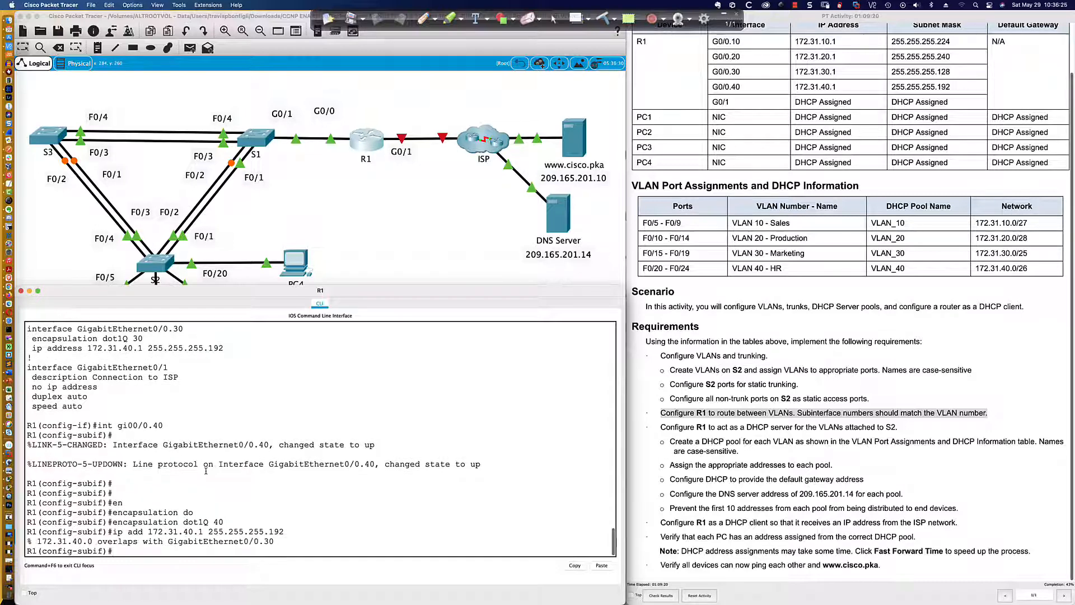
# - Change subinterface gi0/0.30 to IP address 172.31.30.1 with mask 255.255.255.128
pyautogui.write('int gi0/0.30')
pyautogui.press('Return')
pyautogui.write('ip add 1')
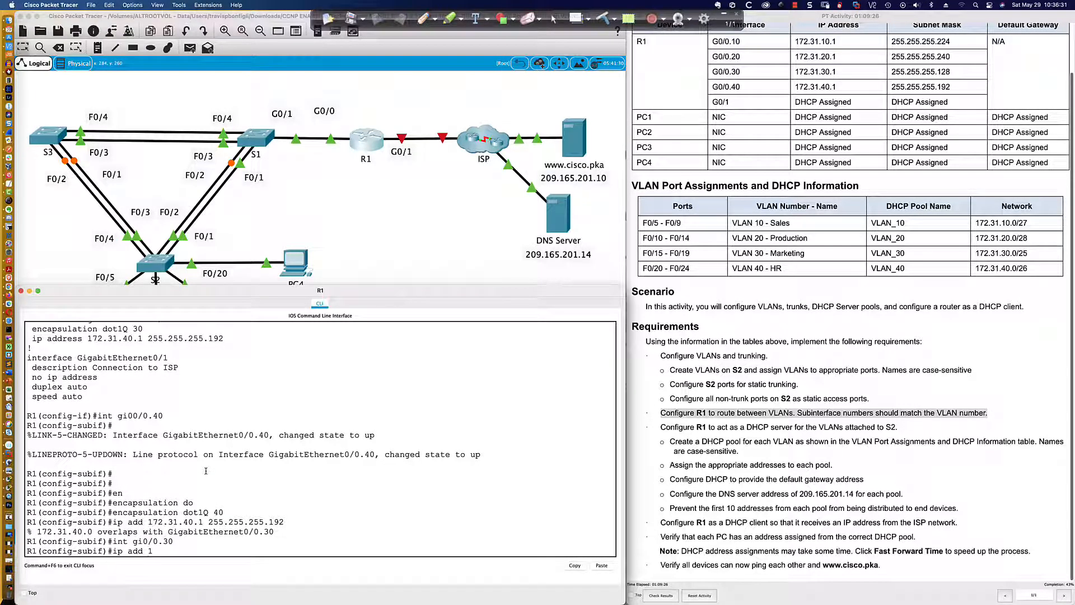
pyautogui.write('72.31.30.1 255.255.')
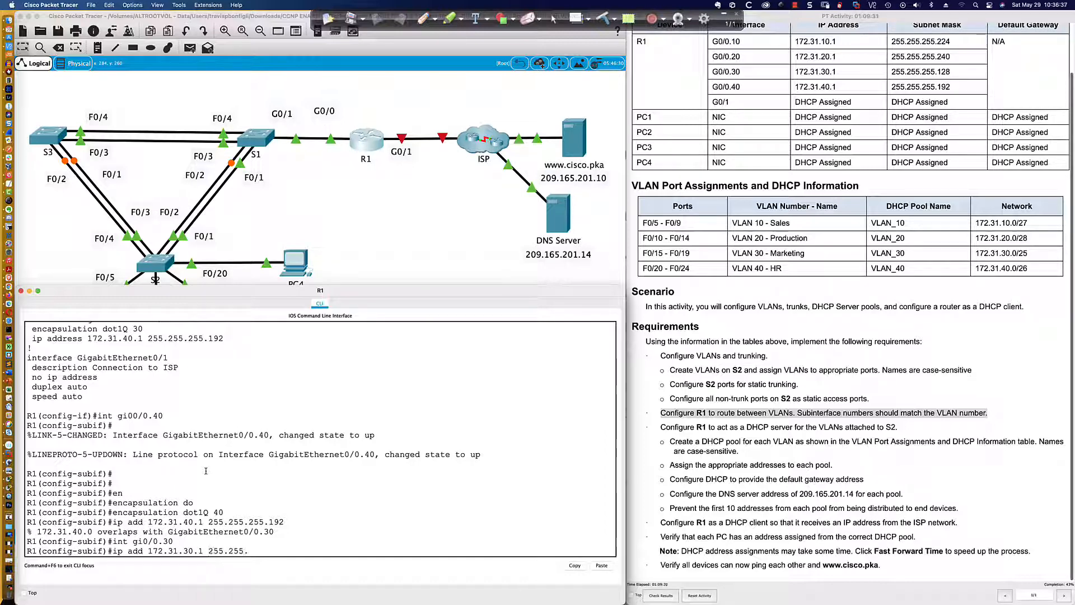
pyautogui.write('255.255.128')
pyautogui.press('Return')
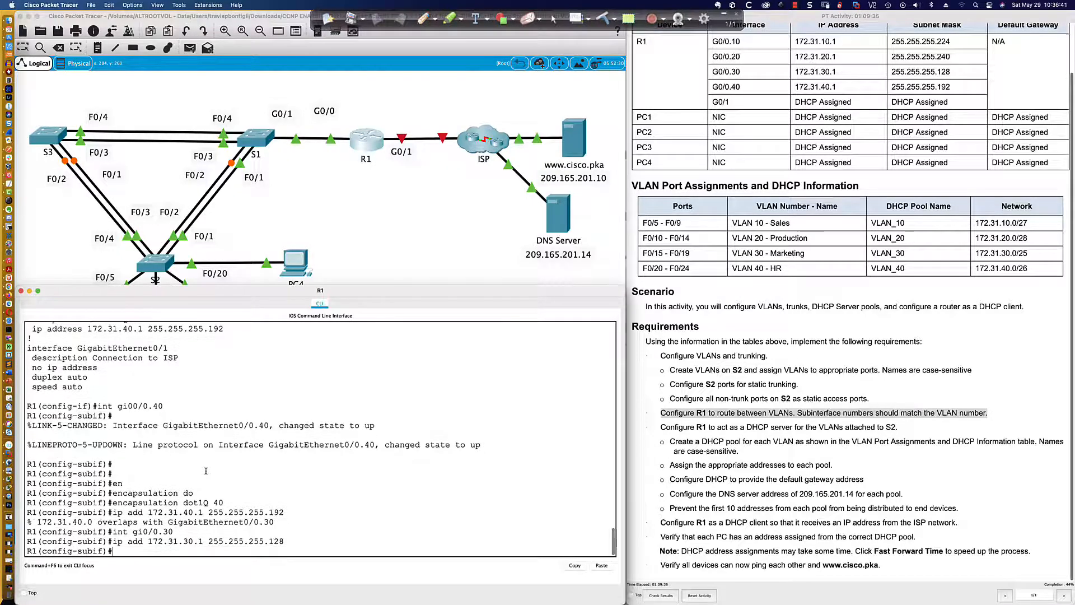
# - Return to subinterface gi0/0.40 and assign it IP address 172.31.40.1 with mask 255.255.255.192
pyautogui.write('int gi0/0.40')
pyautogui.press('Return')
pyautogui.press('Up')
pyautogui.press('Up')
pyautogui.press('Up')
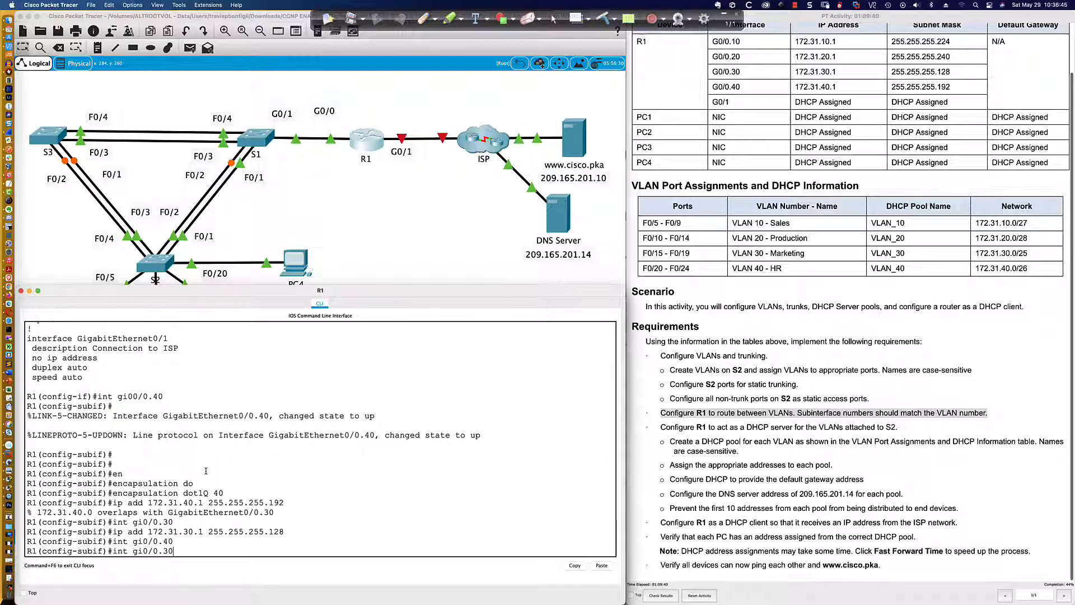
pyautogui.press('Up')
pyautogui.press('Return')
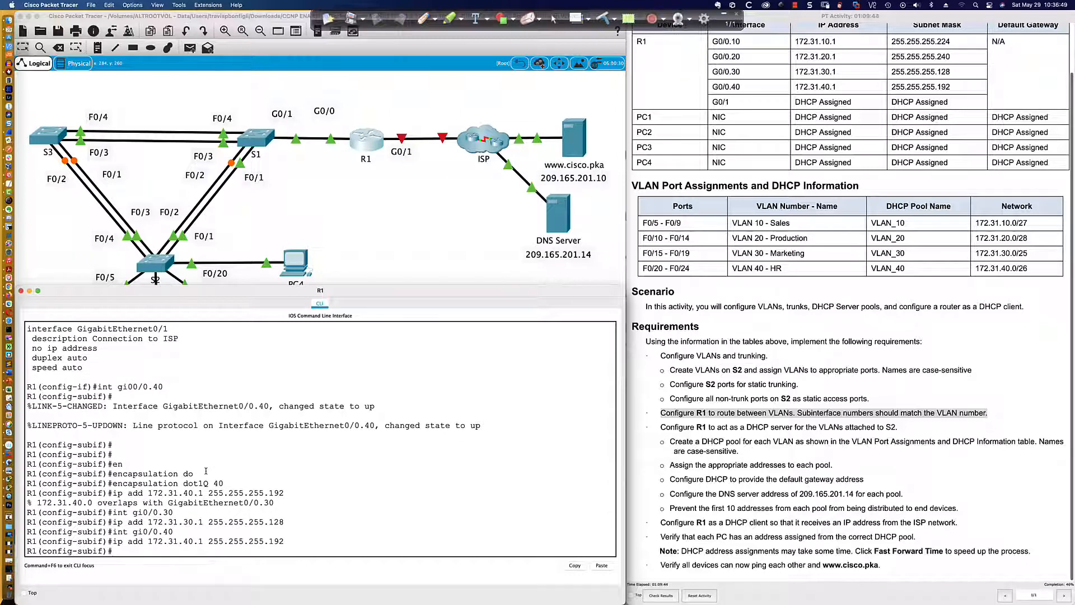
pyautogui.press('Return')
pyautogui.press('Return')
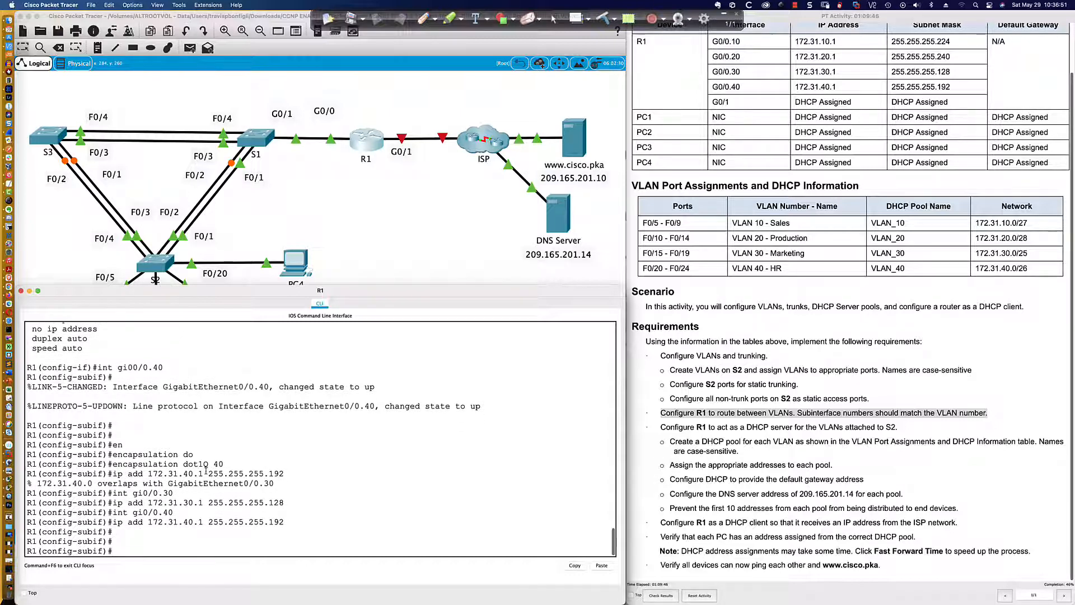
# - Check the encapsulation and IP address of all four G0/0 subinterfaces in R1's running configuration
pyautogui.write('do sh run')
pyautogui.press('Return')
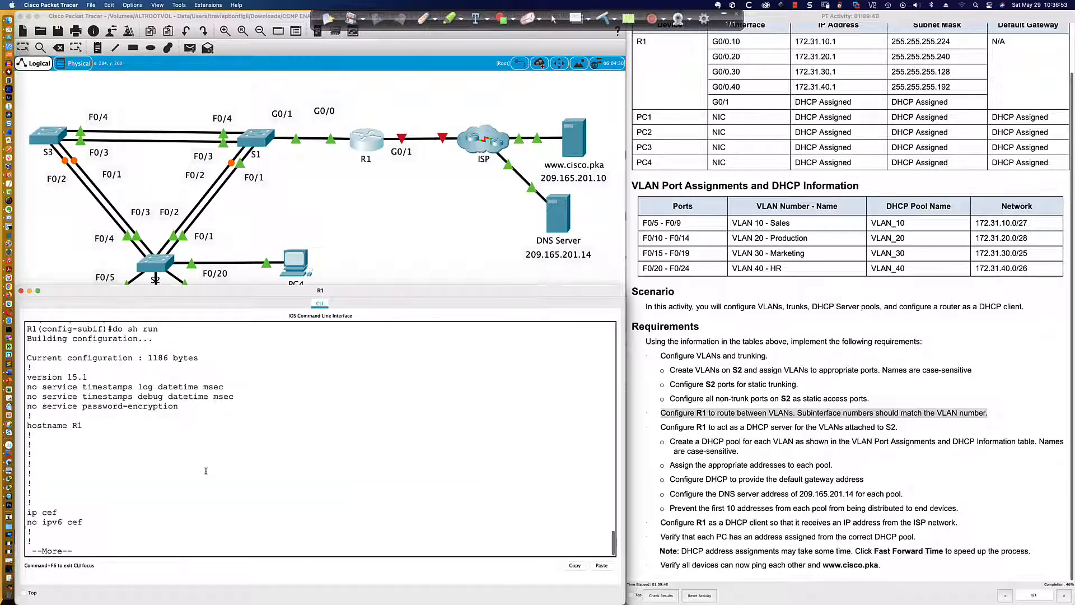
pyautogui.press('space')
pyautogui.press('space')
pyautogui.press('Return')
pyautogui.press('Return')
pyautogui.press('Return')
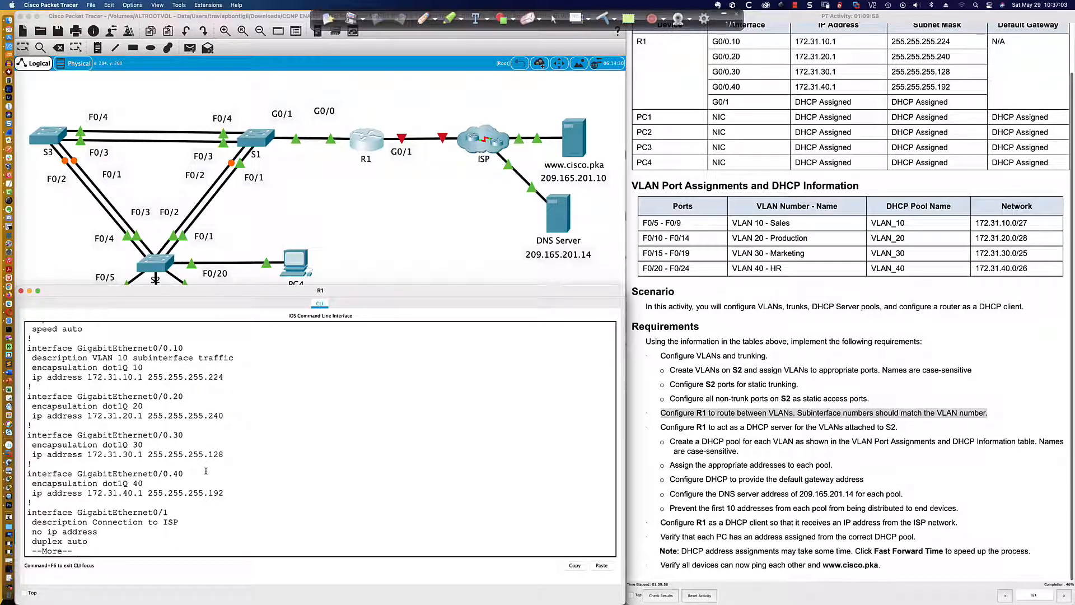
pyautogui.press('q')
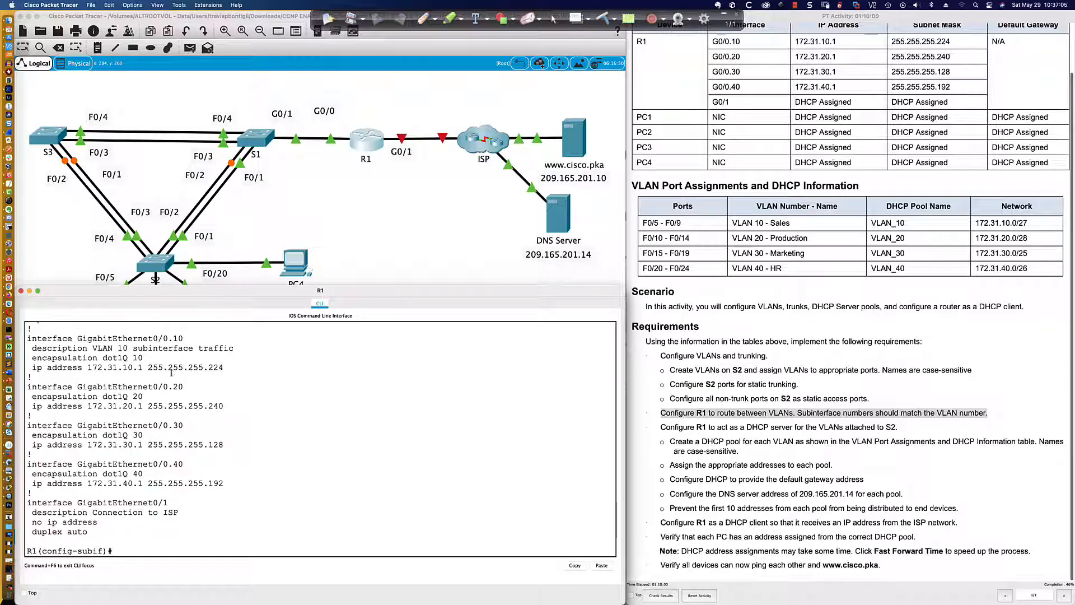
# - Open switch S1's command line in an enlarged window and enter privileged EXEC mode
pyautogui.click(260, 137)
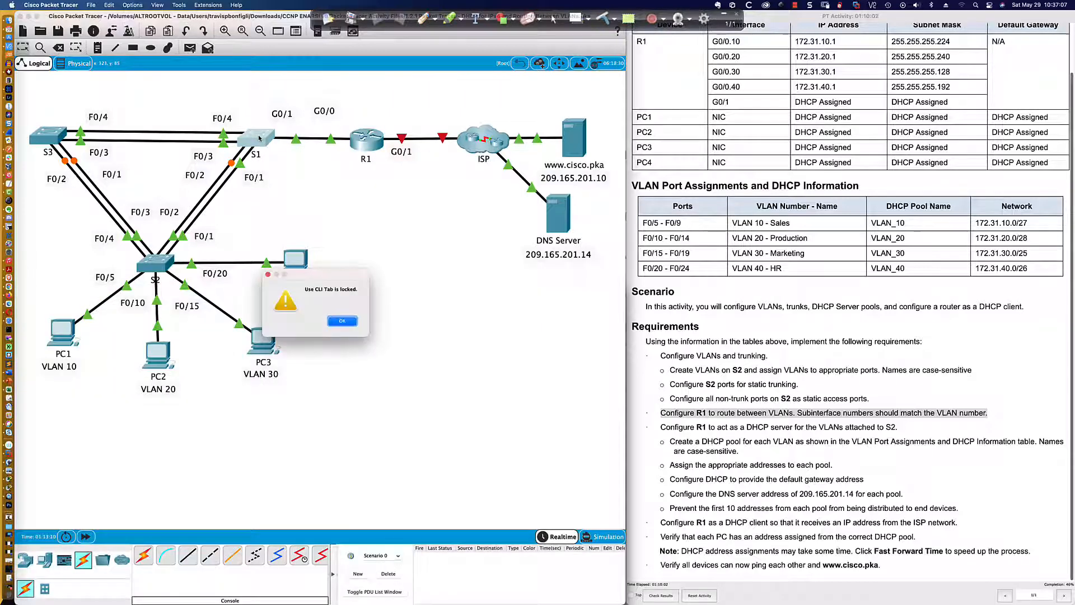
pyautogui.click(342, 321)
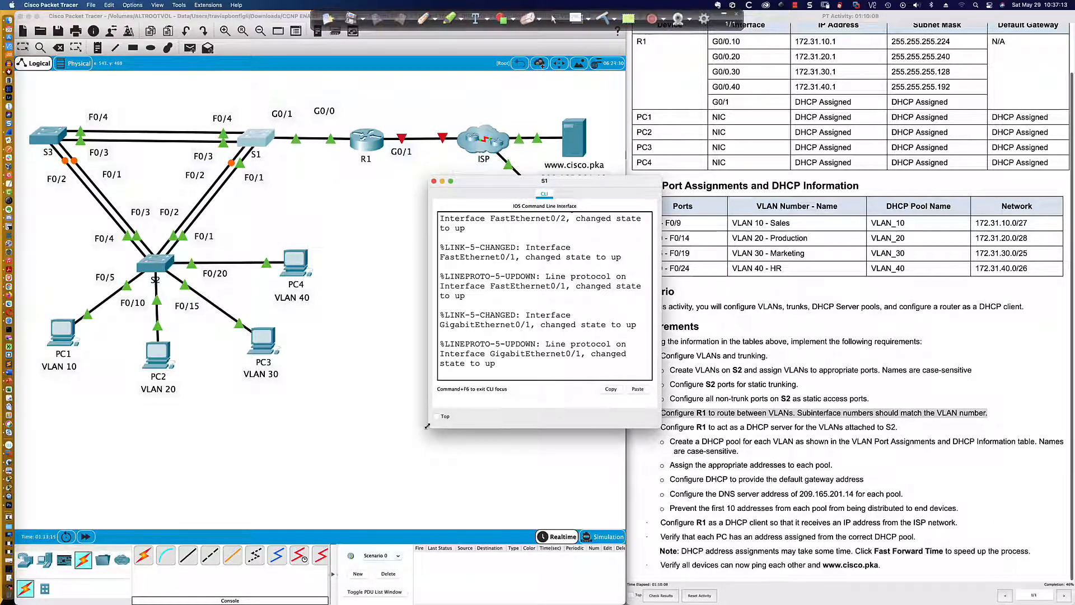
pyautogui.moveTo(427, 426); pyautogui.dragTo(279, 467)
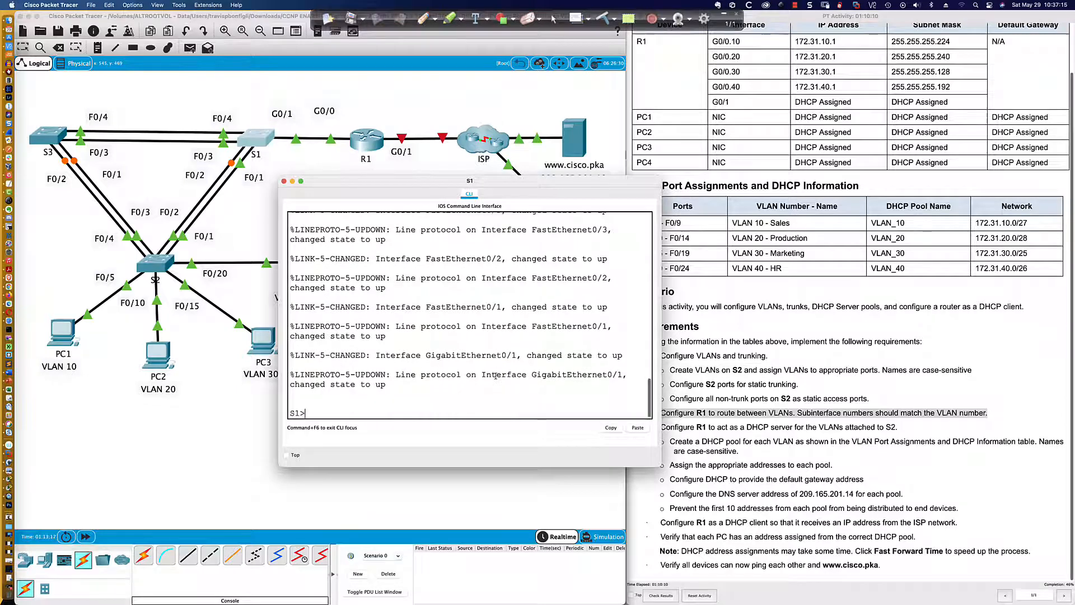
pyautogui.press('Return')
pyautogui.press('Return')
pyautogui.press('Return')
pyautogui.write('en')
pyautogui.press('Return')
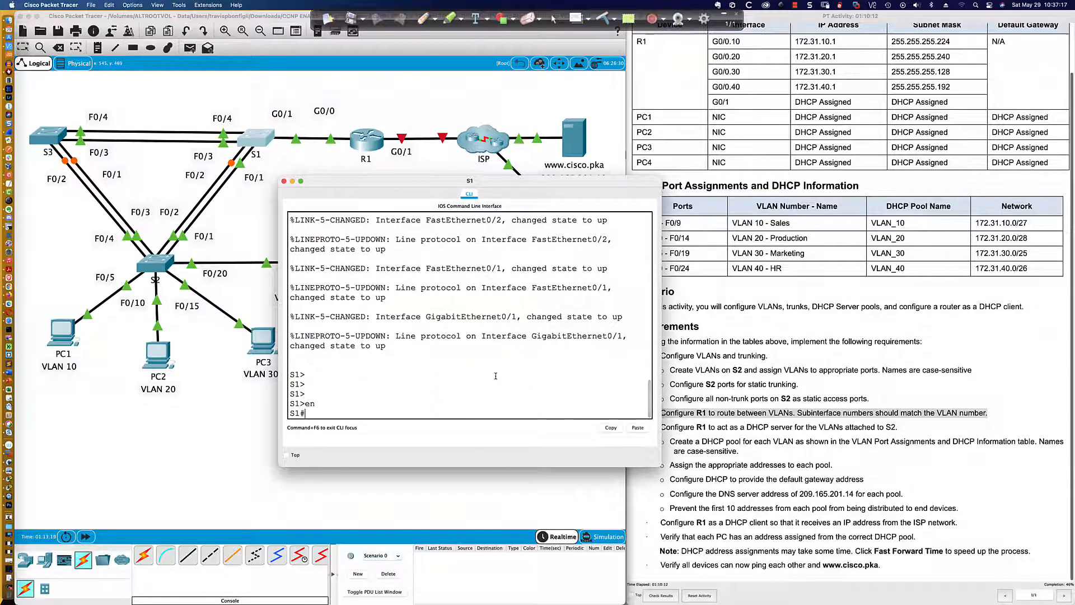
# - Display S1's trunk interfaces and examine the Gig0/1 entry and the VLANs carried on each trunk
pyautogui.write('sh int trunk')
pyautogui.press('Return')
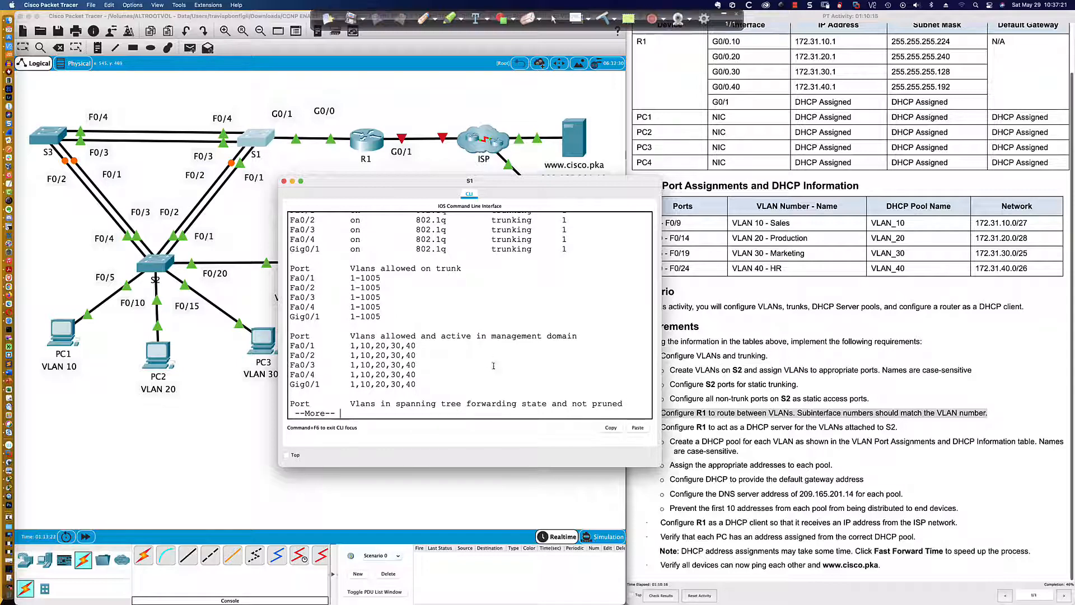
pyautogui.scroll(2, 493, 365)
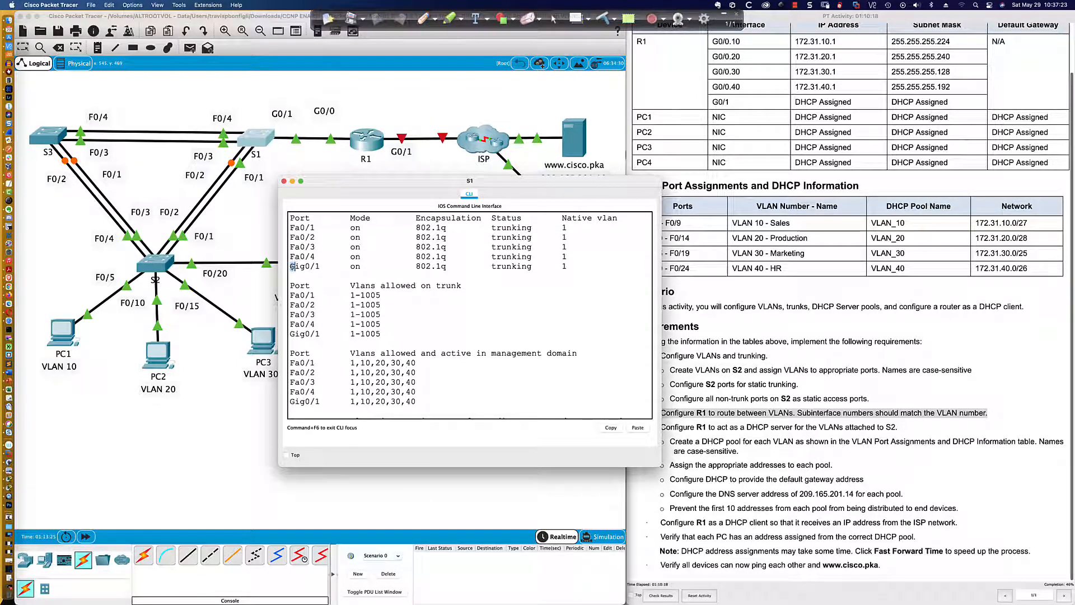
pyautogui.moveTo(292, 266); pyautogui.dragTo(584, 270)
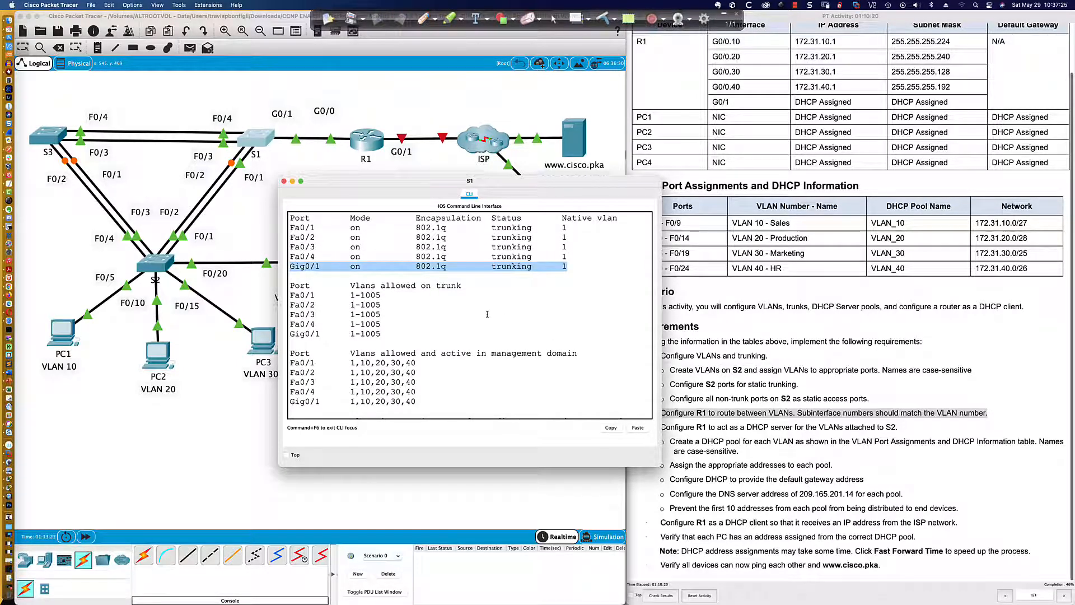
pyautogui.press('space')
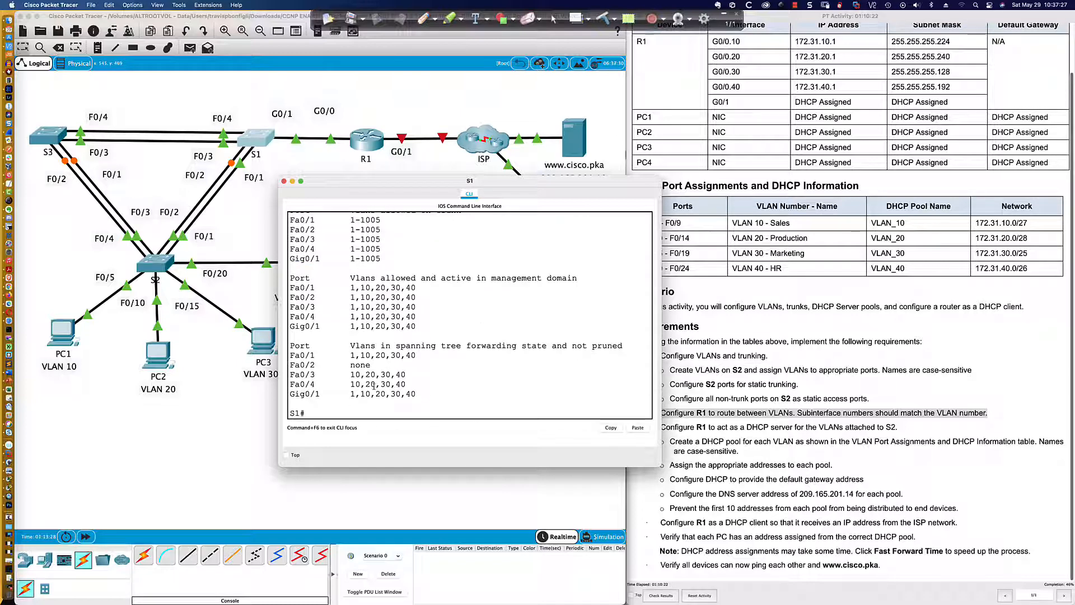
# - Check the VLANs forwarded on S1's Gig0/1 trunk and close S1's window
pyautogui.moveTo(351, 395); pyautogui.dragTo(416, 394)
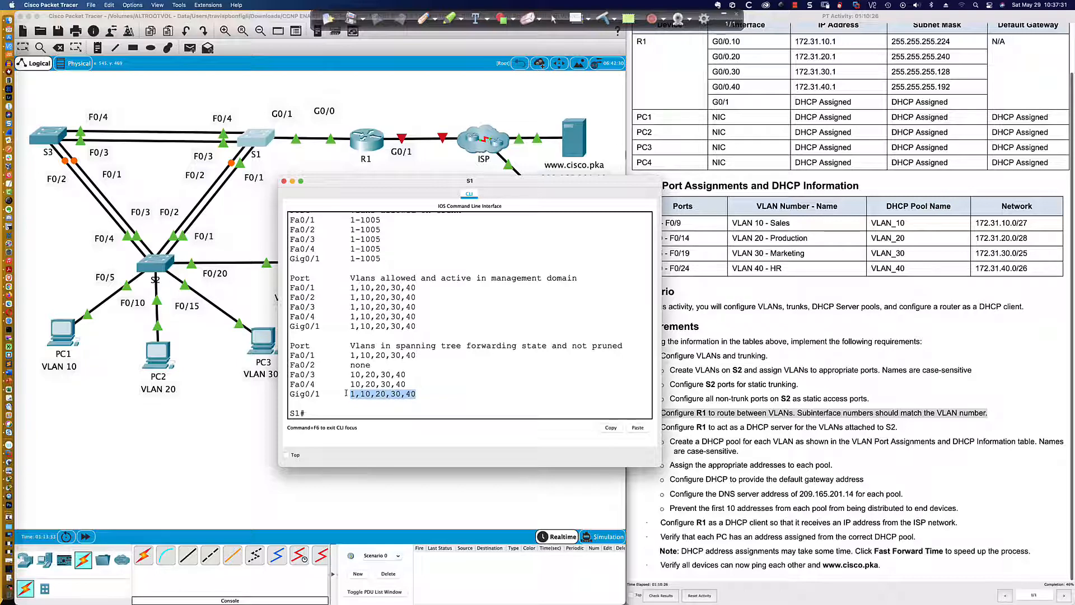
pyautogui.click(284, 181)
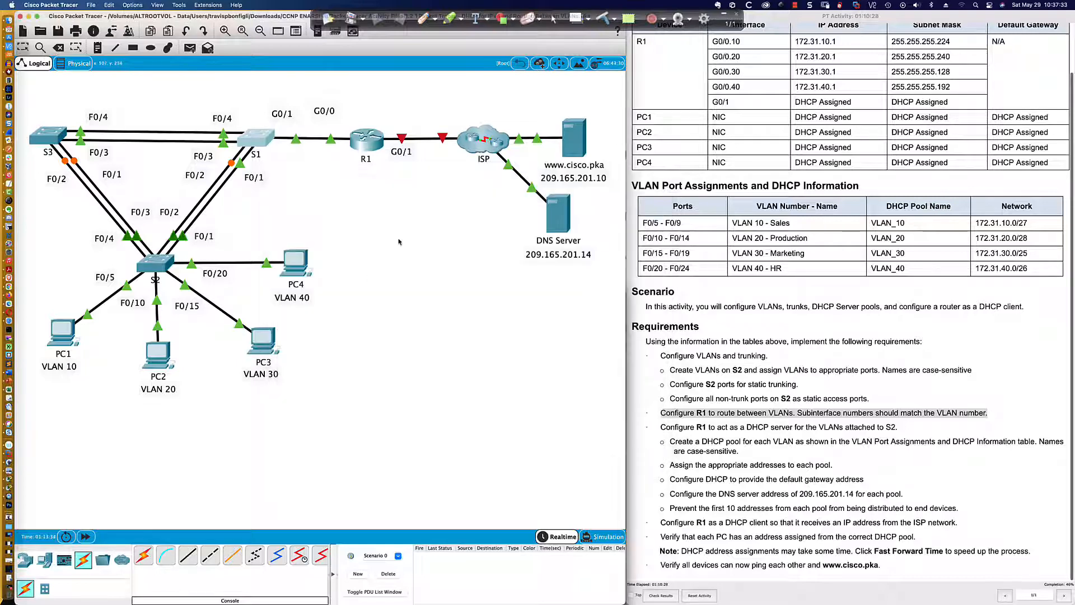
# - Compare VLAN 10's network prefix with the G0/0.10 subnet mask in the activity tables and review the DHCP server requirements
pyautogui.click(721, 429)
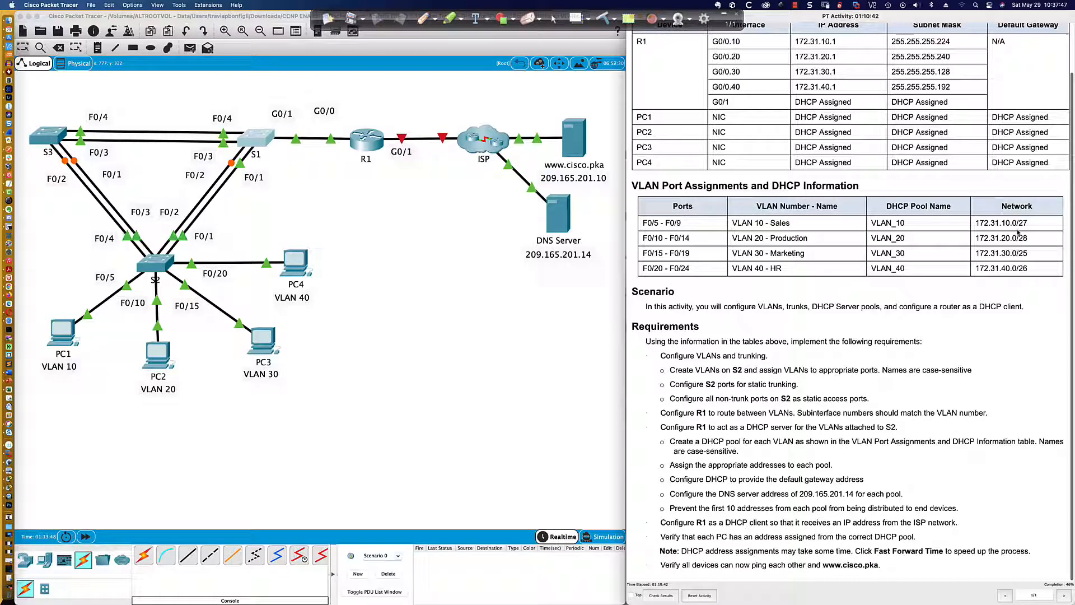
pyautogui.moveTo(1019, 223); pyautogui.dragTo(1029, 223)
pyautogui.moveTo(951, 41); pyautogui.dragTo(892, 41)
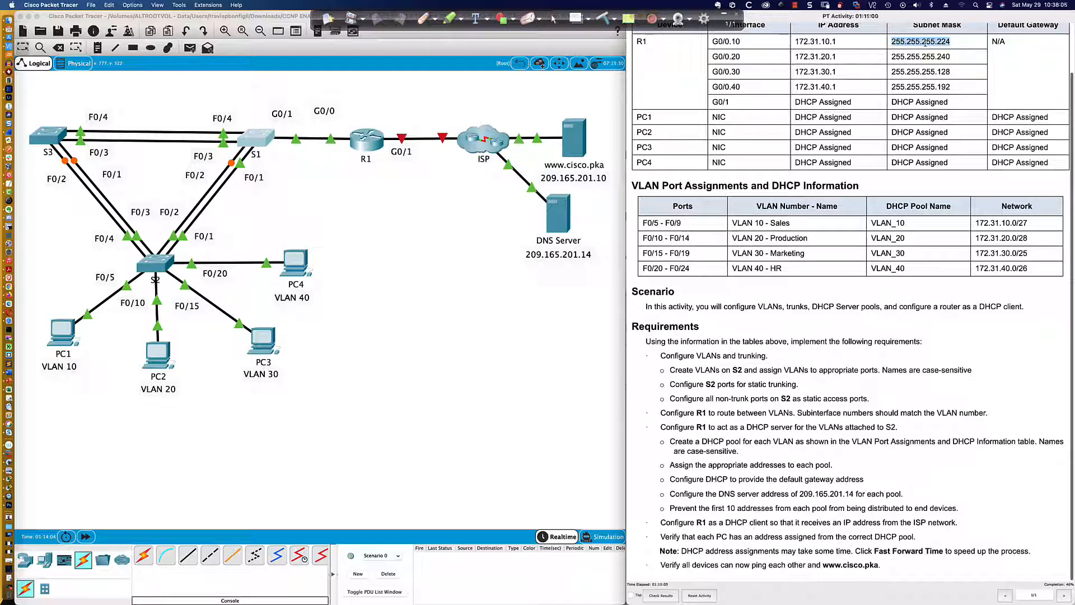
pyautogui.scroll(-1, 901, 279)
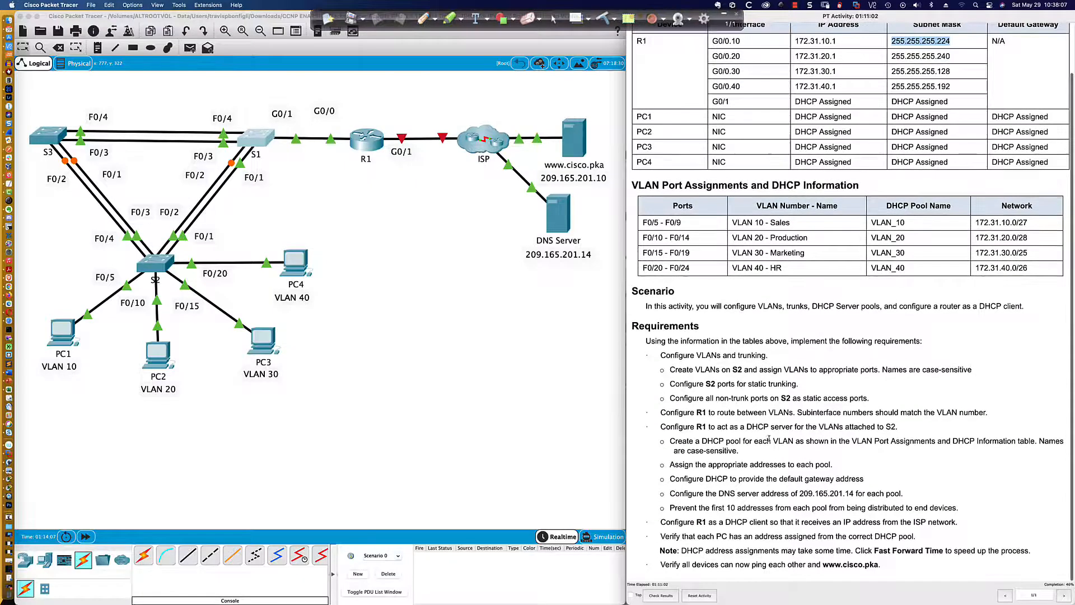
# - Open R1's command line, return to privileged EXEC mode and save the running configuration with wri mem
pyautogui.click(367, 140)
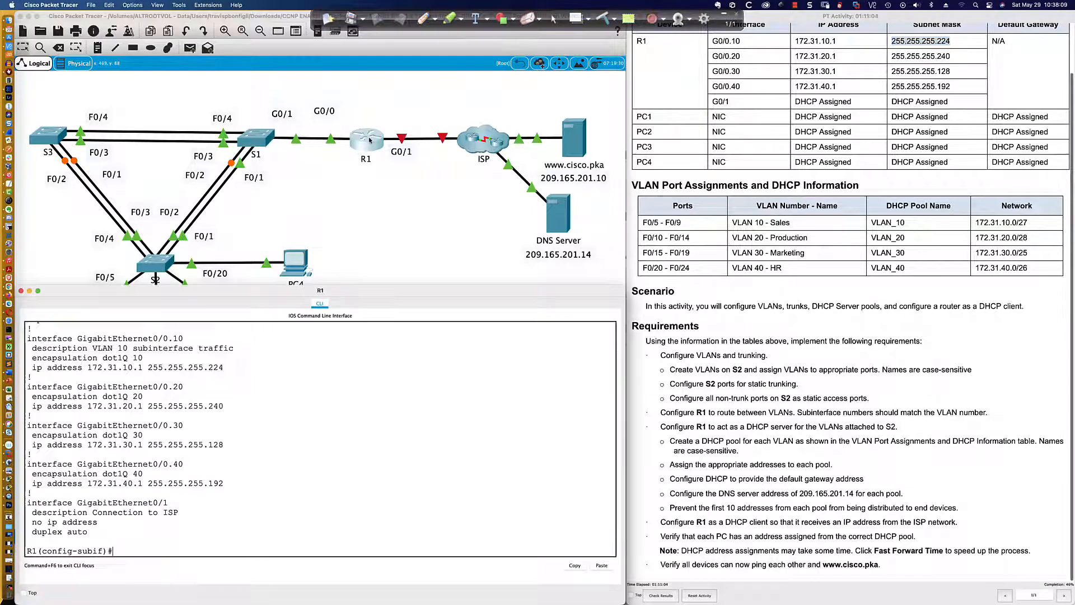
pyautogui.click(408, 357)
pyautogui.press('Return')
pyautogui.press('Return')
pyautogui.press('Return')
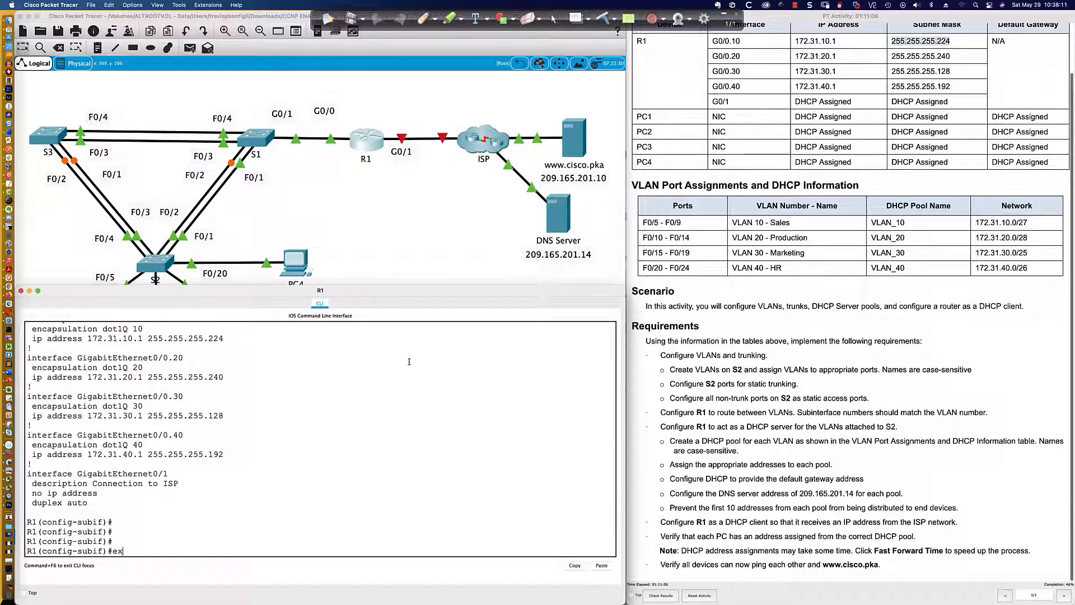
pyautogui.write('end')
pyautogui.press('Return')
pyautogui.write('wri mem')
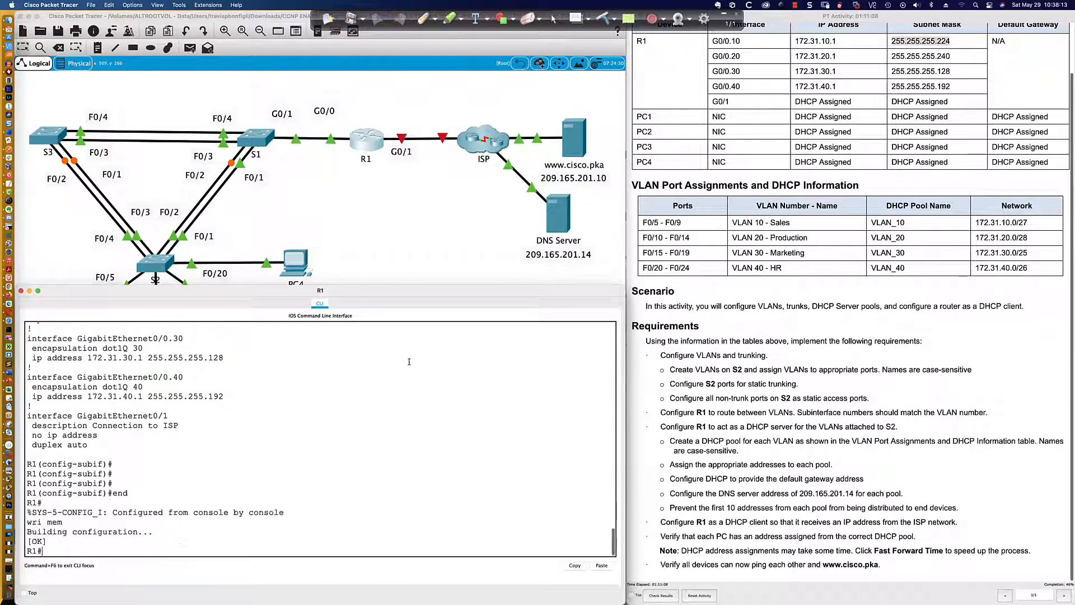
pyautogui.press('Return')
pyautogui.press('Return')
pyautogui.press('Return')
pyautogui.write('wri mem')
pyautogui.press('Return')
pyautogui.press('Return')
pyautogui.press('Return')
pyautogui.press('Return')
pyautogui.press('Return')
pyautogui.press('Return')
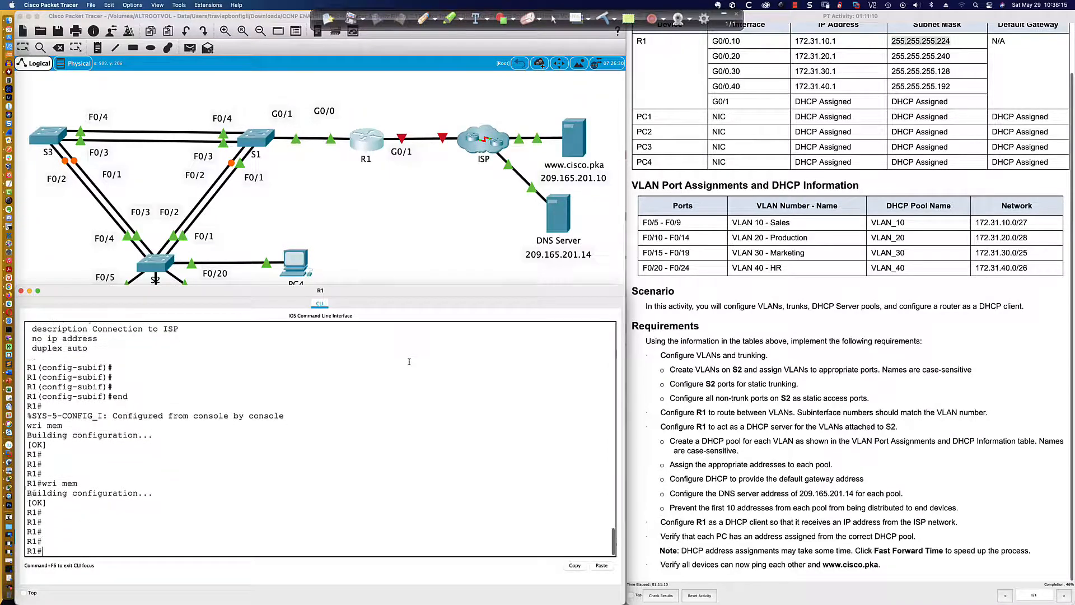
# - Enter global configuration mode on R1
pyautogui.write('conf t')
pyautogui.press('Return')
pyautogui.press('Return')
pyautogui.press('Return')
pyautogui.press('Return')
pyautogui.press('Return')
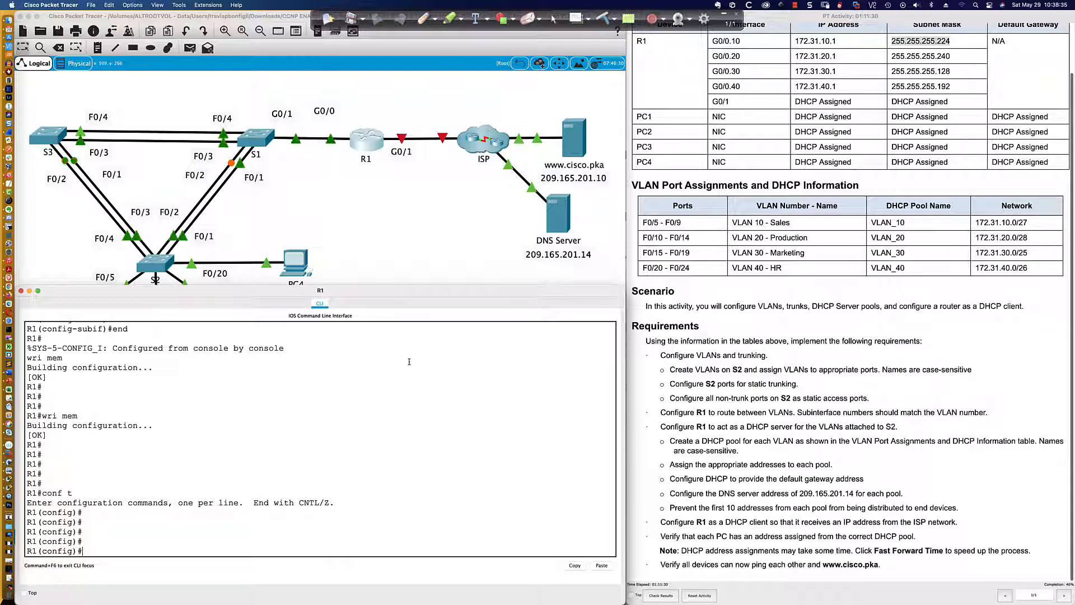
pyautogui.press('Return')
pyautogui.press('Return')
pyautogui.press('Return')
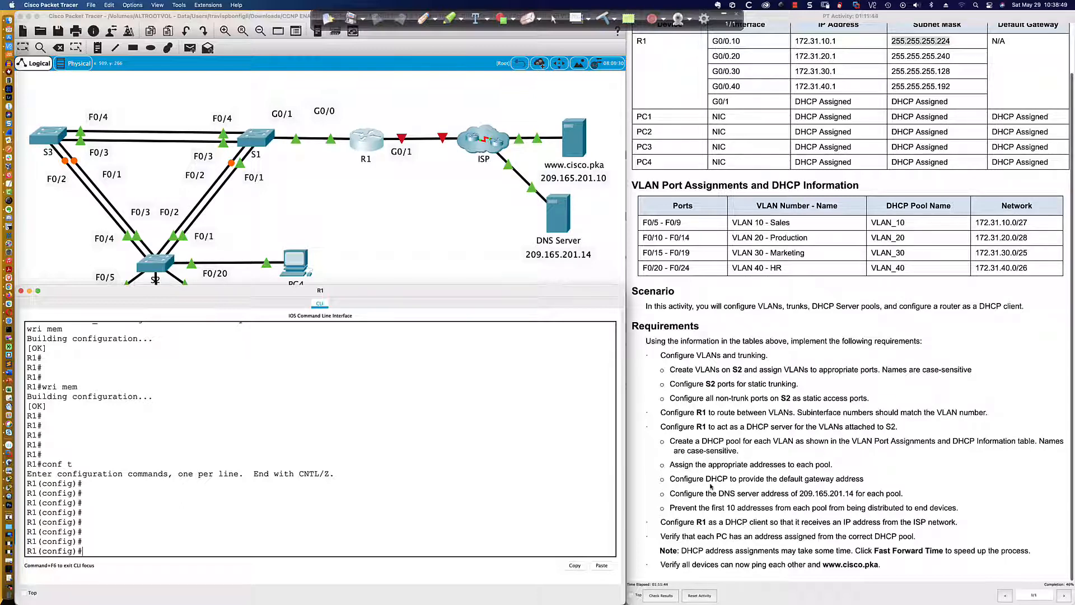
# - Following the requirement about each pool's first 10 addresses, exclude 172.31.10.1 through 172.31.10.10 from DHCP on R1
pyautogui.click(671, 508)
pyautogui.moveTo(671, 508); pyautogui.dragTo(960, 510)
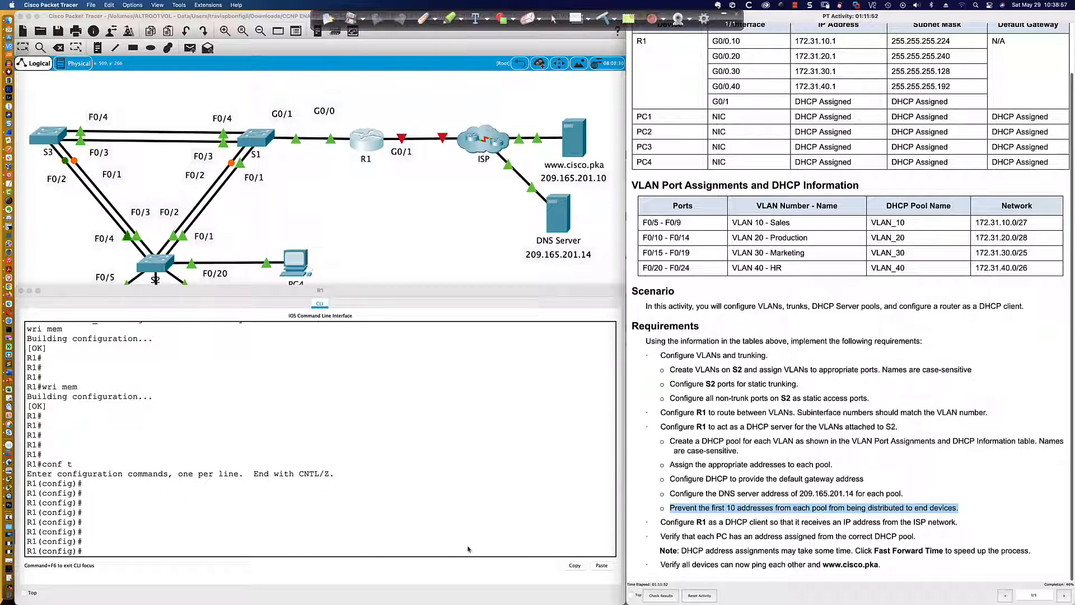
pyautogui.click(365, 547)
pyautogui.write('ip dhcp')
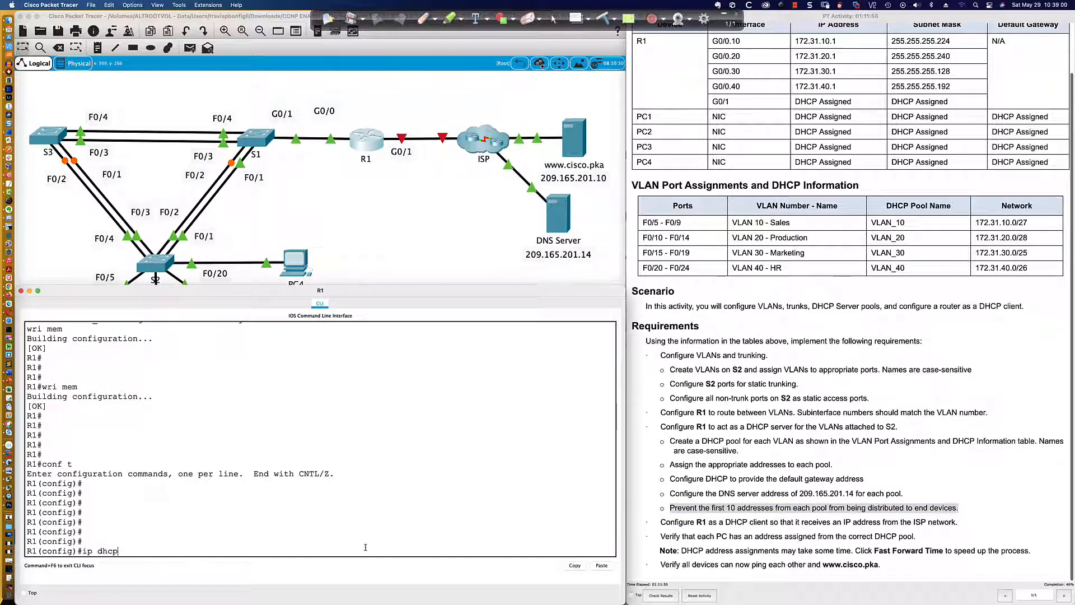
pyautogui.press('Tab')
pyautogui.write('ex')
pyautogui.press('Tab')
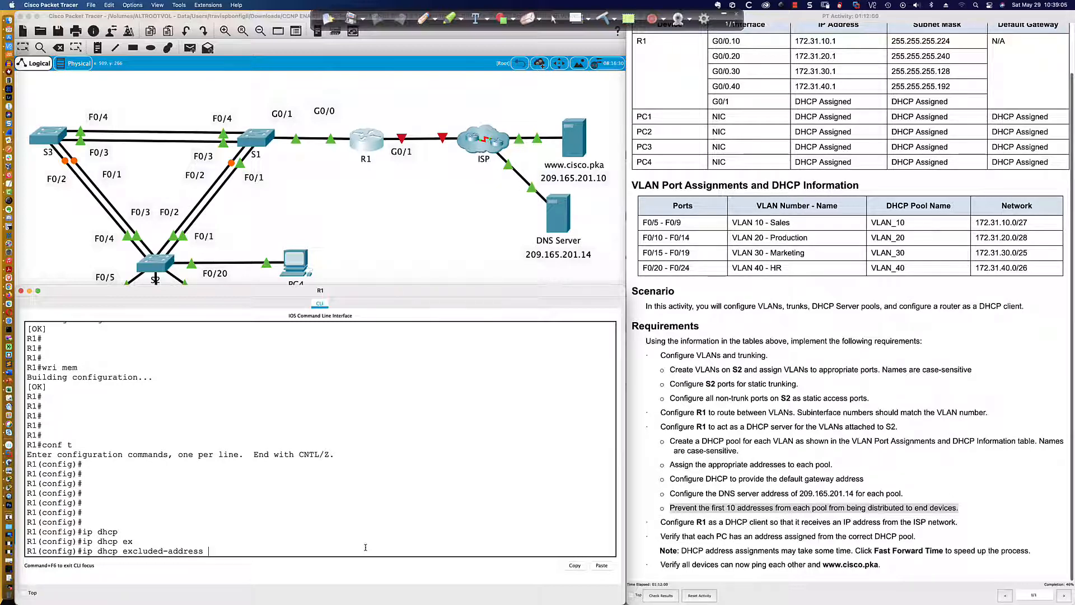
pyautogui.write('172.31.10.1 172.31.10.10')
pyautogui.press('Return')
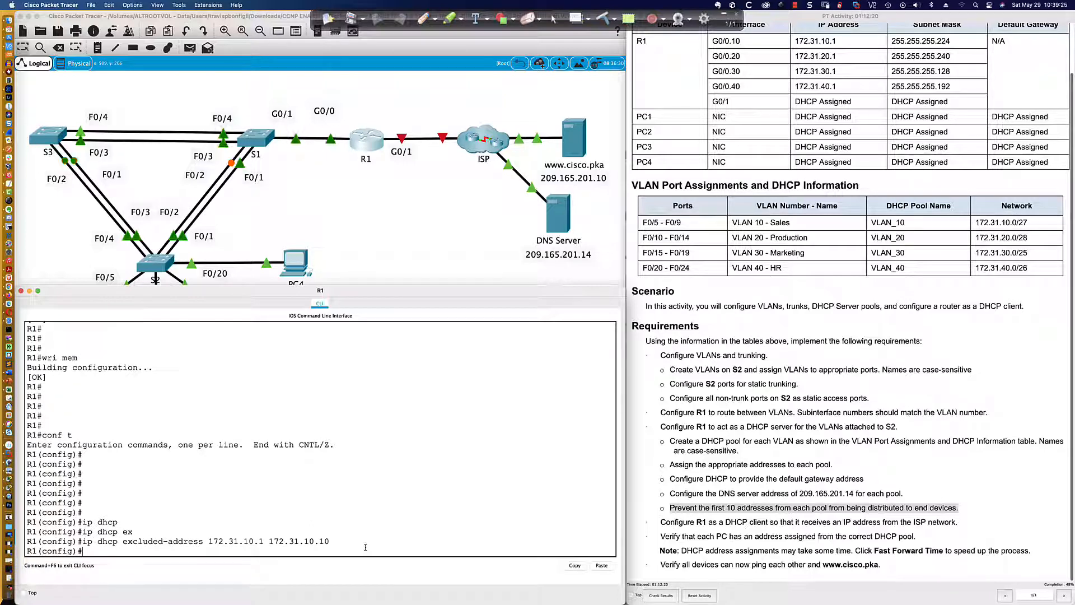
# - Exclude addresses 172.31.20.1 through 172.31.20.10 from DHCP by reusing the VLAN 10 exclusion command
pyautogui.press('Up')
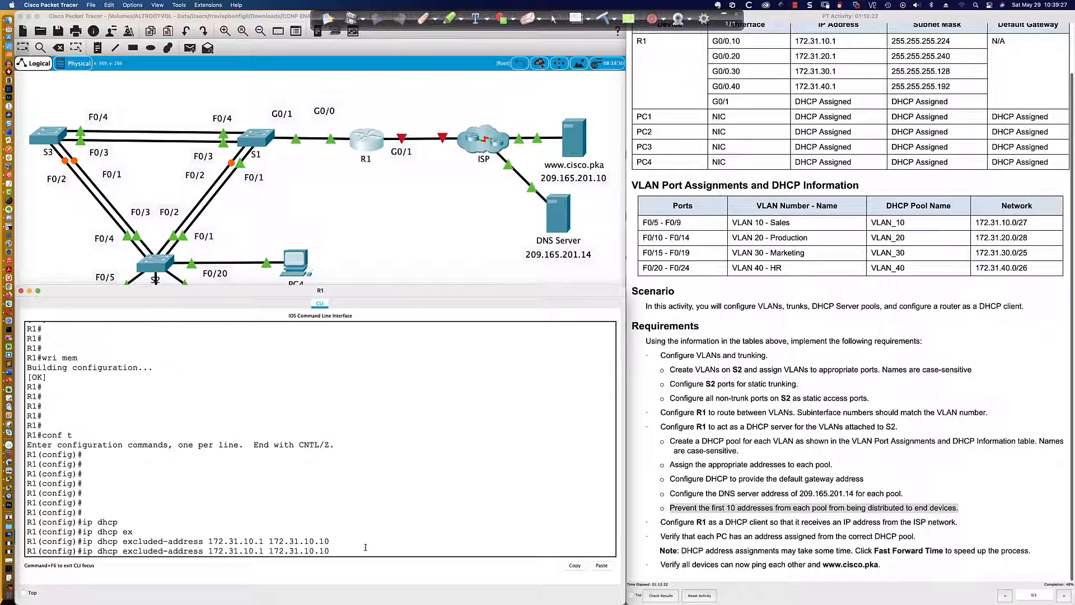
pyautogui.press('Left')
pyautogui.press('Left')
pyautogui.press('Left')
pyautogui.press('Left')
pyautogui.press('BackSpace')
pyautogui.write('2')
pyautogui.press('Left')
pyautogui.press('Left')
pyautogui.press('Left')
pyautogui.press('Left')
pyautogui.press('Left')
pyautogui.press('Left')
pyautogui.press('Left')
pyautogui.press('Left')
pyautogui.press('Left')
pyautogui.press('Left')
pyautogui.press('Left')
pyautogui.press('Left')
pyautogui.press('Left')
pyautogui.press('Left')
pyautogui.press('Left')
pyautogui.press('Left')
pyautogui.press('BackSpace')
pyautogui.write('2')
pyautogui.press('Return')
# - Exclude addresses 172.31.30.1 through 172.31.30.10 from DHCP by adapting the VLAN 20 exclusion command
pyautogui.press('Up')
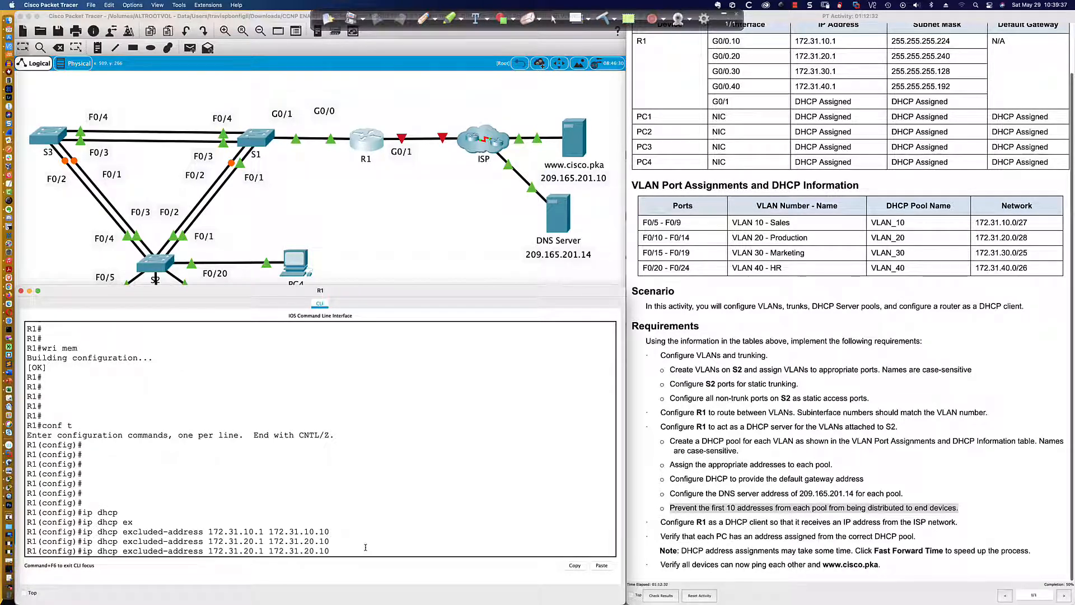
pyautogui.press('Left')
pyautogui.press('Left')
pyautogui.press('Left')
pyautogui.press('Left')
pyautogui.press('BackSpace')
pyautogui.write('3')
pyautogui.press('Left')
pyautogui.press('Left')
pyautogui.press('Left')
pyautogui.press('Left')
pyautogui.press('Left')
pyautogui.press('Left')
pyautogui.press('Left')
pyautogui.press('Left')
pyautogui.press('Left')
pyautogui.press('Left')
pyautogui.press('Left')
pyautogui.press('Left')
pyautogui.press('BackSpace')
pyautogui.write('3')
pyautogui.press('Return')
# - Exclude addresses 172.31.40.1 through 172.31.40.10 from DHCP by adapting the VLAN 30 exclusion command
pyautogui.press('Up')
pyautogui.press('Left')
pyautogui.press('Left')
pyautogui.press('Left')
pyautogui.press('Left')
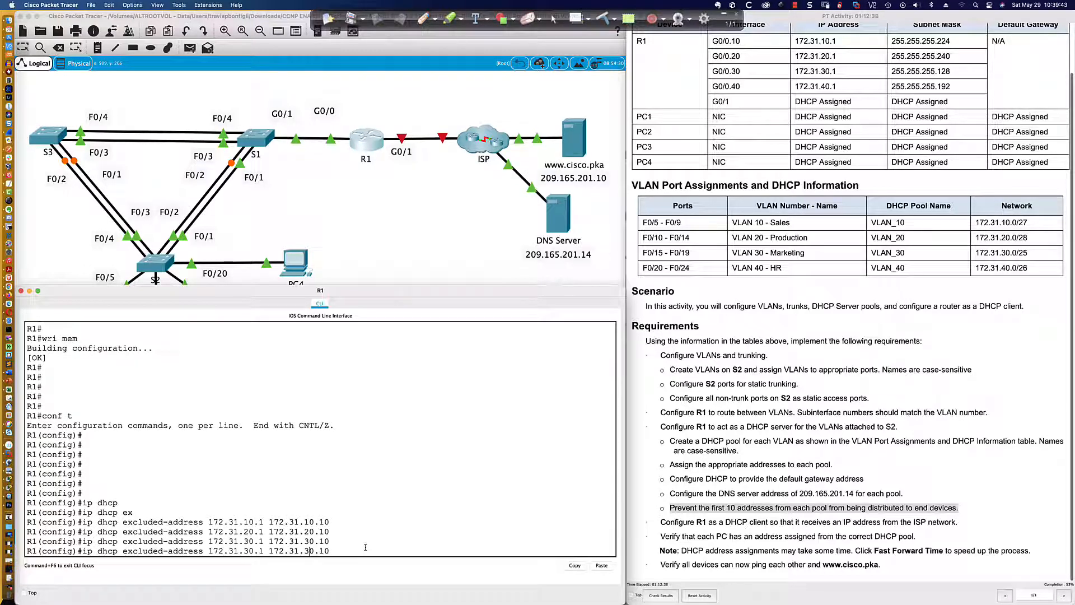
pyautogui.press('BackSpace')
pyautogui.write('4')
pyautogui.press('Left')
pyautogui.press('Left')
pyautogui.press('BackSpace')
pyautogui.write('4')
pyautogui.press('Return')
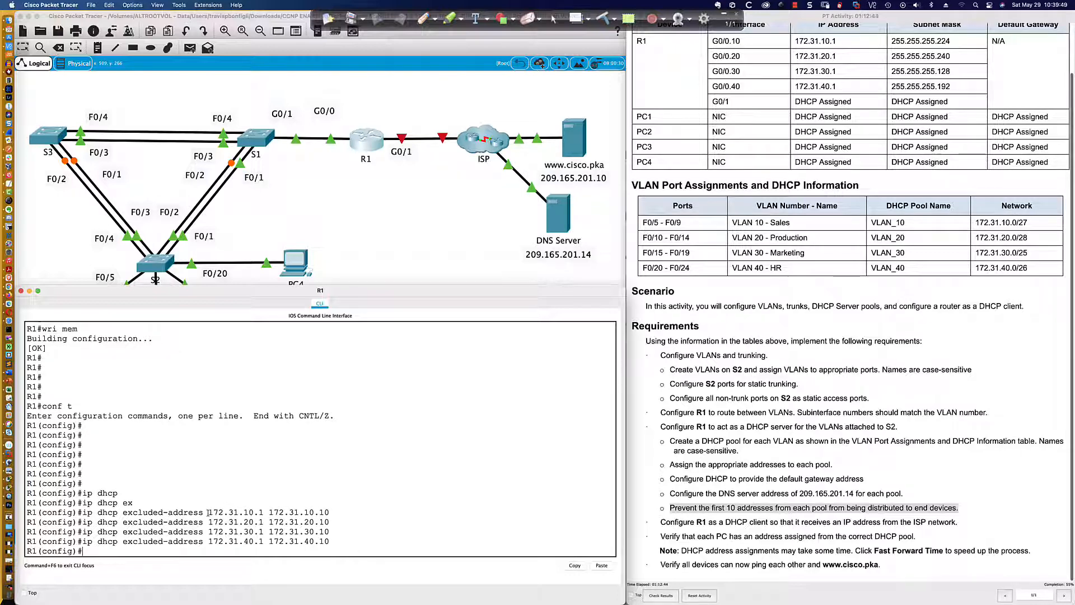
# - Review the start and end addresses in the entered DHCP exclusion commands
pyautogui.moveTo(208, 513); pyautogui.dragTo(263, 514)
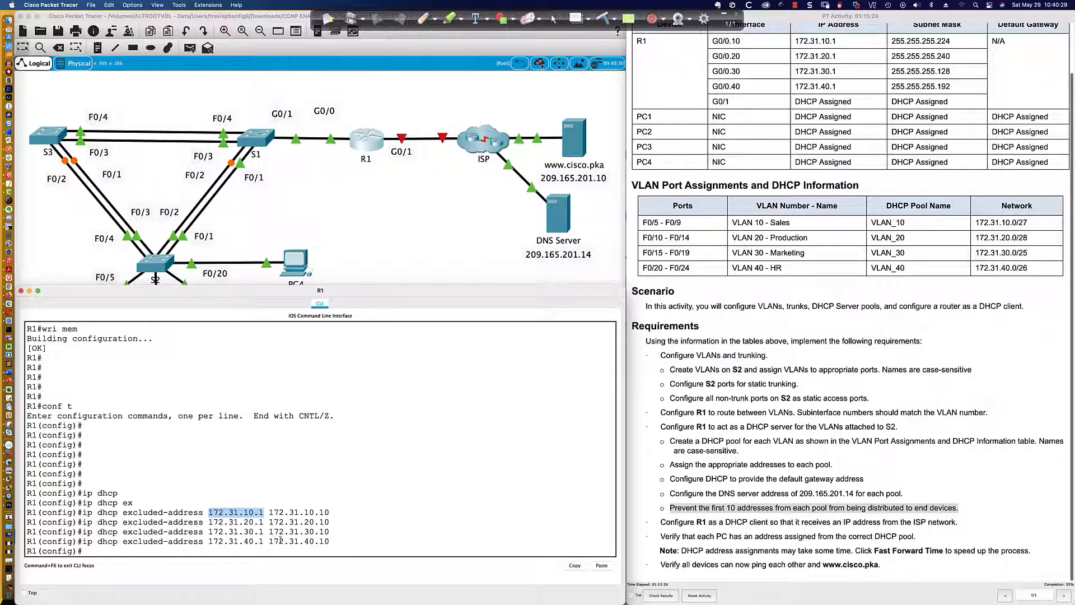
pyautogui.click(327, 547)
pyautogui.moveTo(256, 513); pyautogui.dragTo(329, 513)
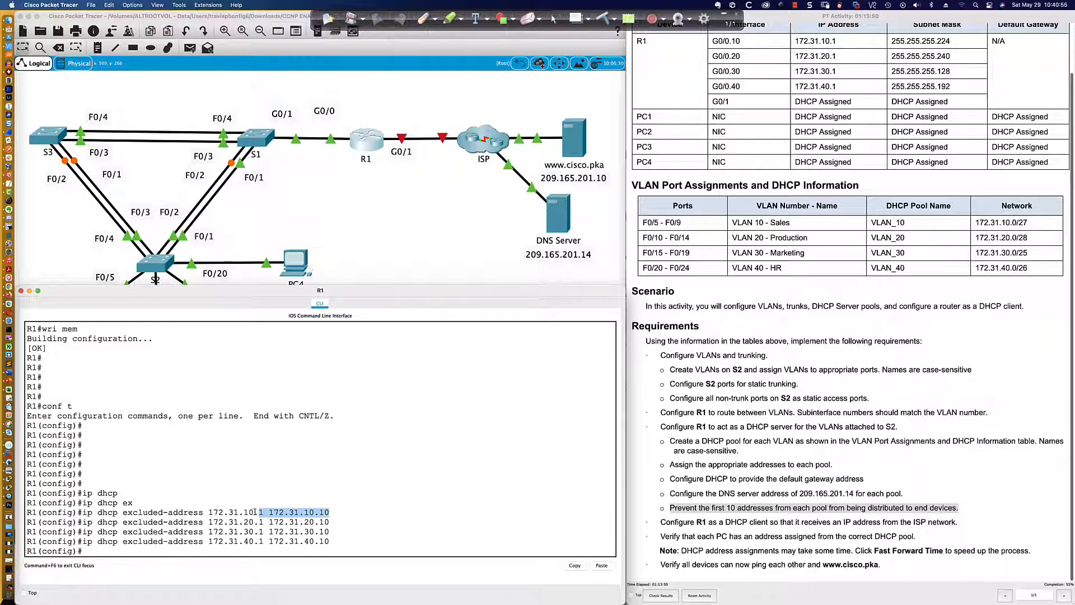
pyautogui.moveTo(255, 513); pyautogui.dragTo(330, 512)
pyautogui.click(335, 540)
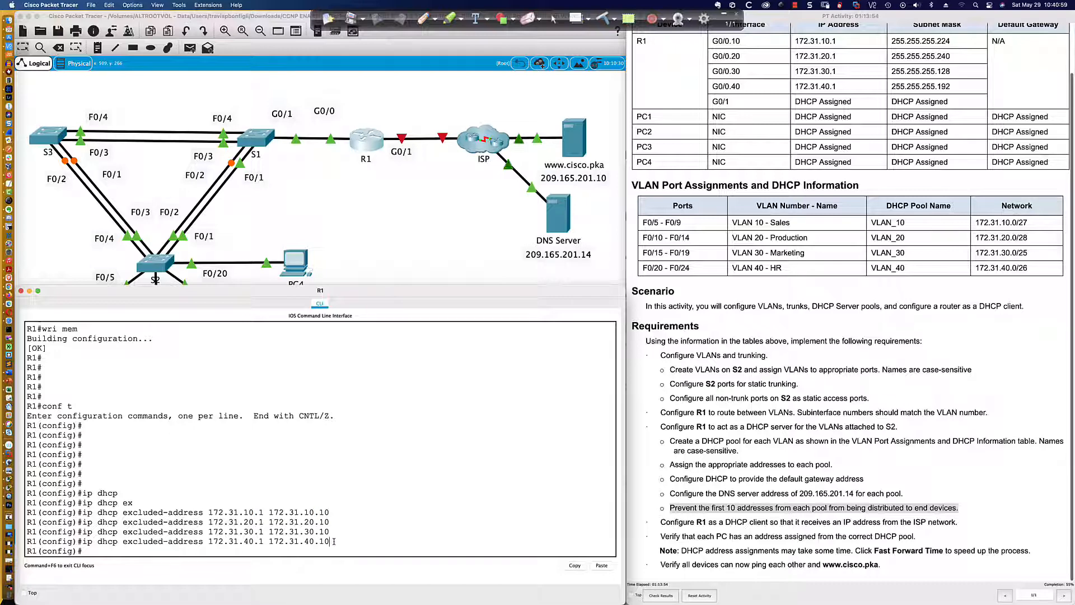
pyautogui.press('Return')
pyautogui.press('Return')
pyautogui.press('Return')
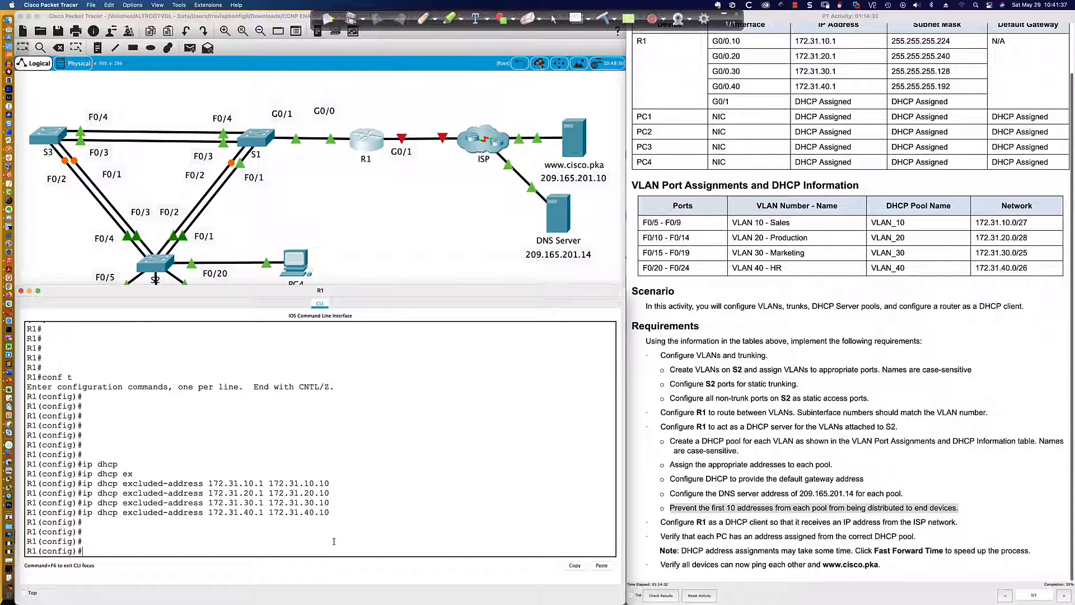
pyautogui.press('Return')
pyautogui.press('Return')
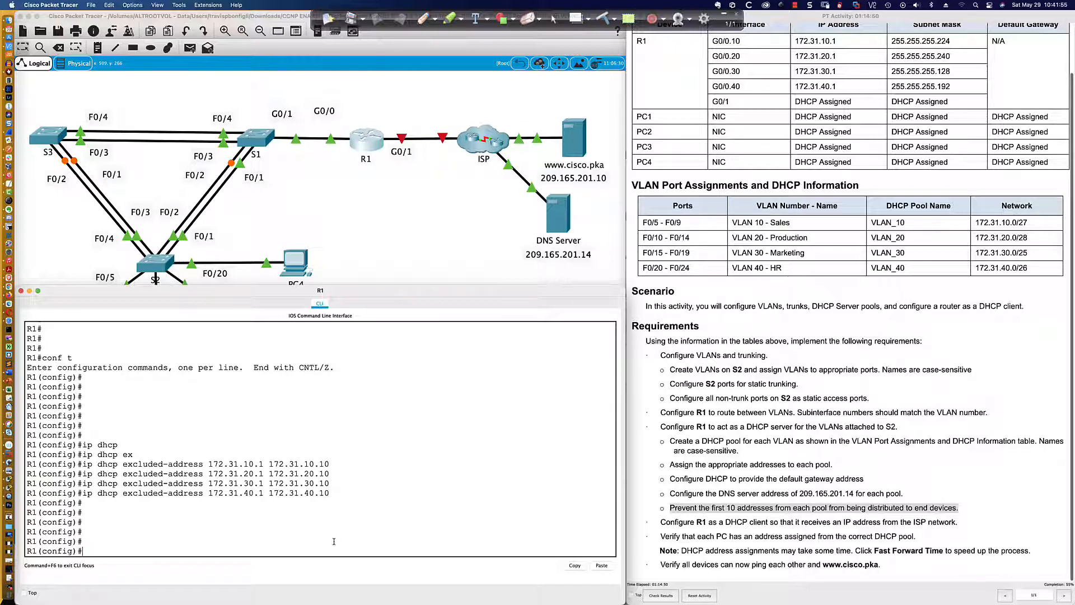
pyautogui.press('Return')
pyautogui.press('Return')
# - Create the DHCP pool VLAN_10 on R1 and list the commands available in pool configuration mode
pyautogui.write('ip')
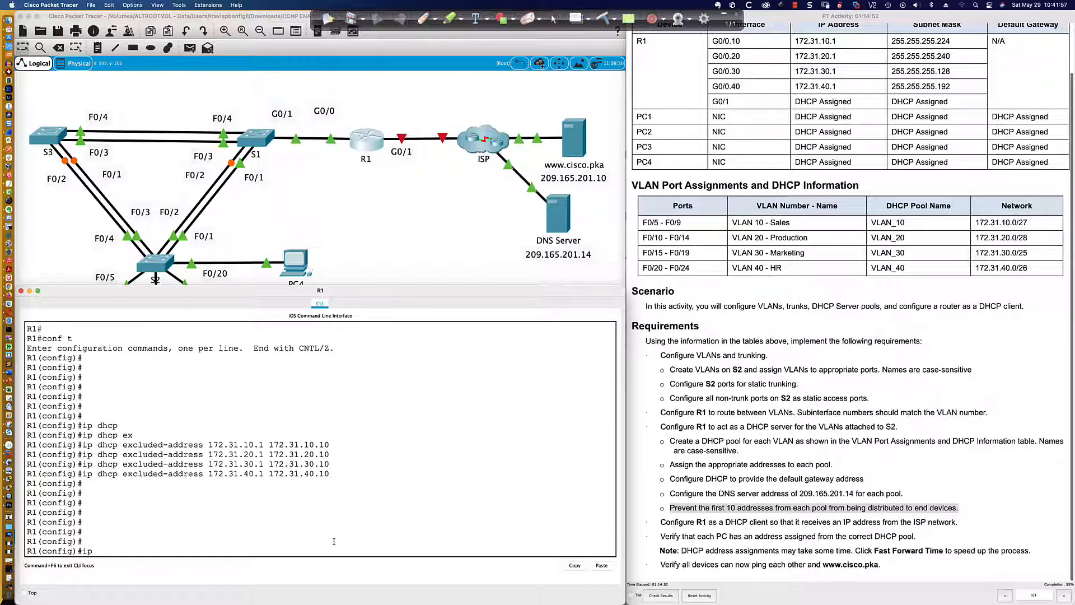
pyautogui.write(' dhcp pool VLAN_10')
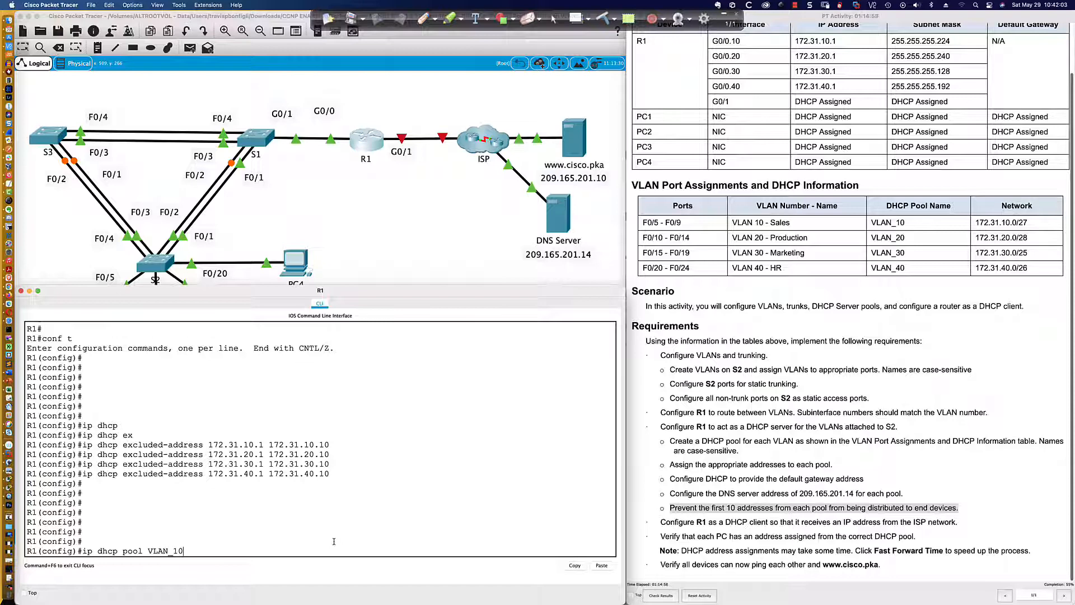
pyautogui.press('Return')
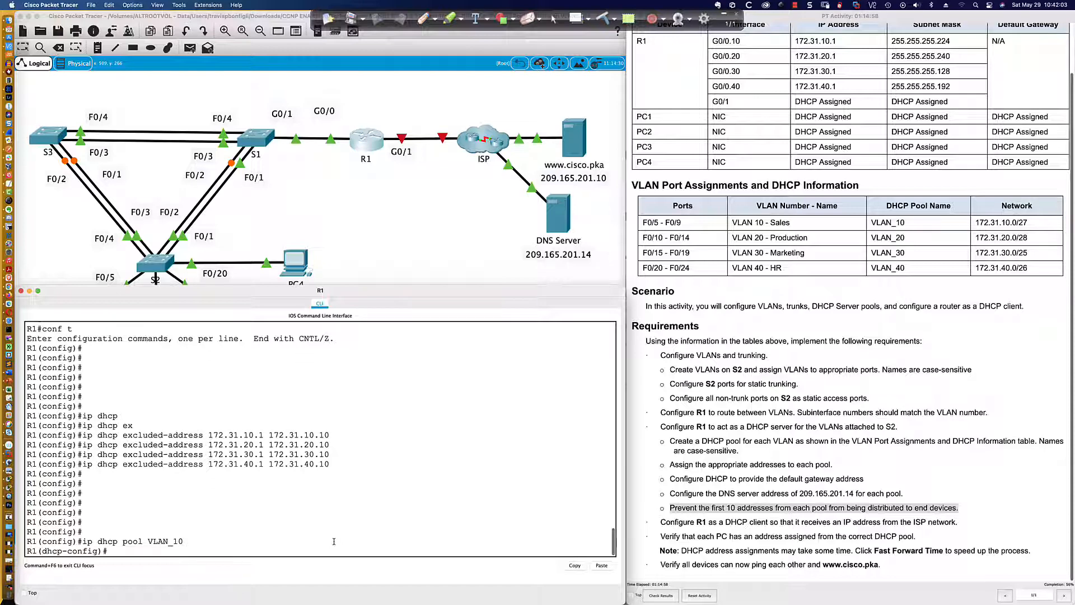
pyautogui.write('?')
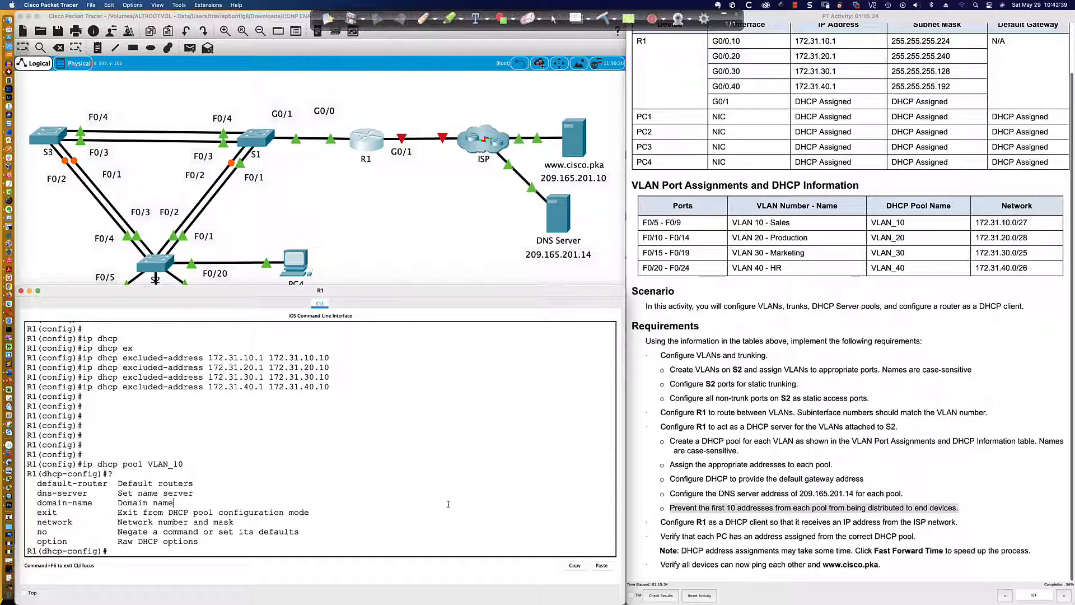
# - Set the VLAN_10 pool's network to 172.31.10.0 with mask 255.255.255.224
pyautogui.write('net')
pyautogui.press('Tab')
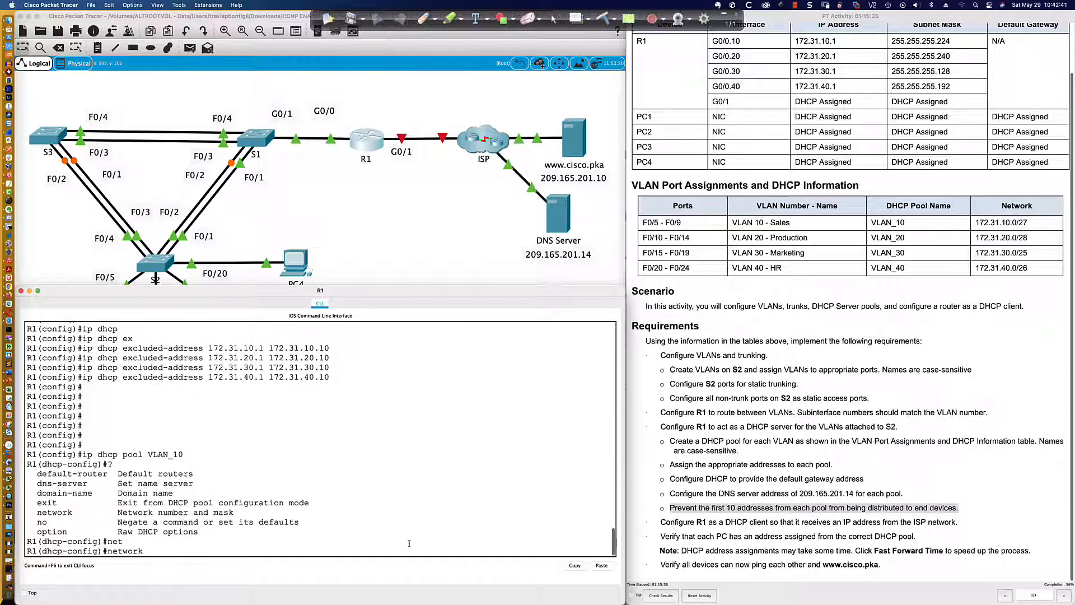
pyautogui.write('172.31.10.')
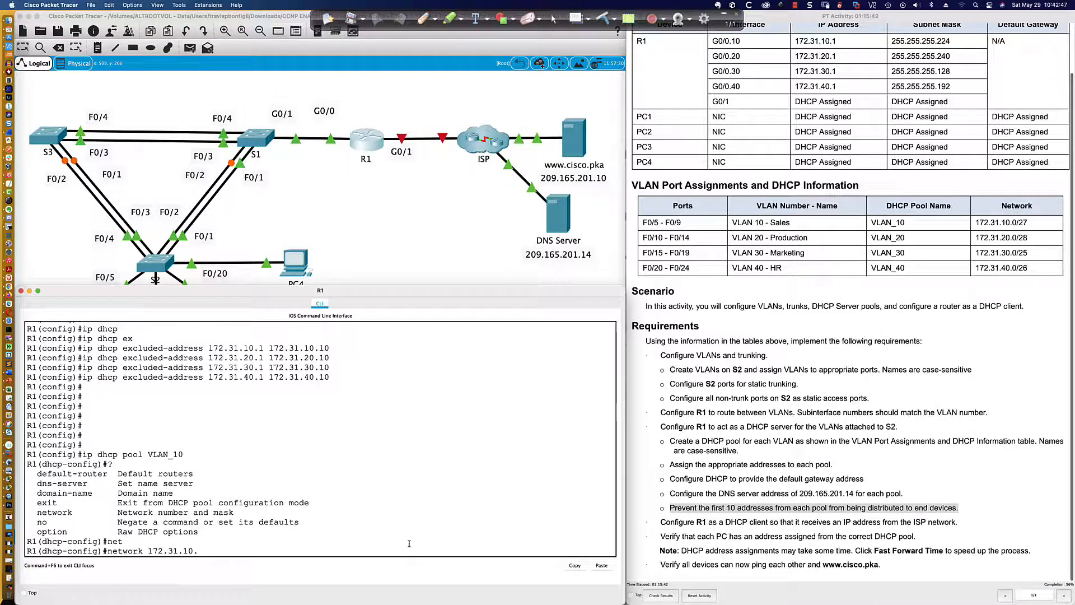
pyautogui.write('0 255.255.25')
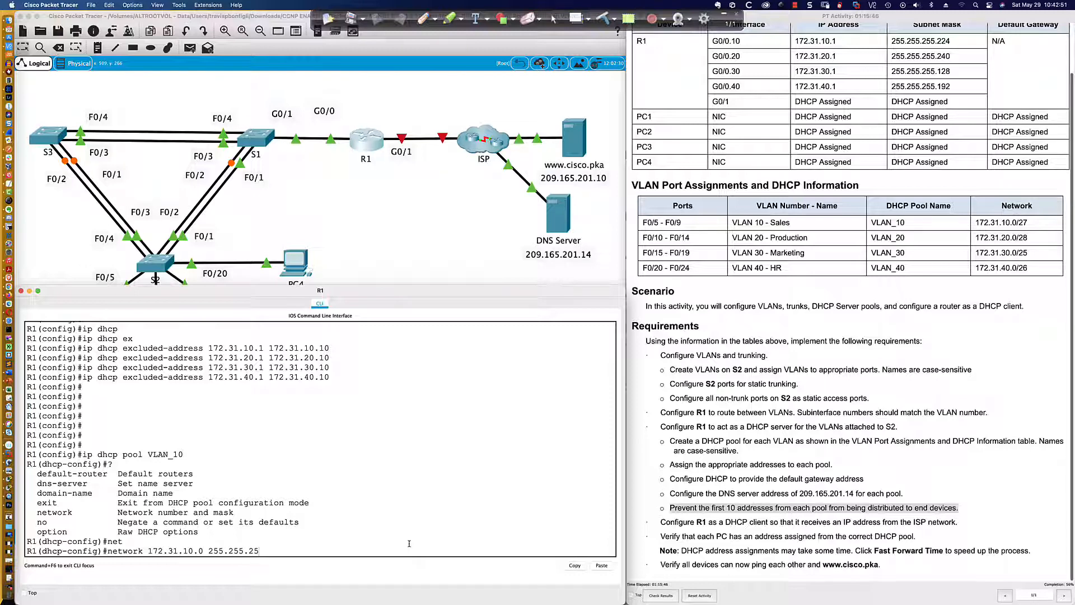
pyautogui.write('5.224')
pyautogui.press('Return')
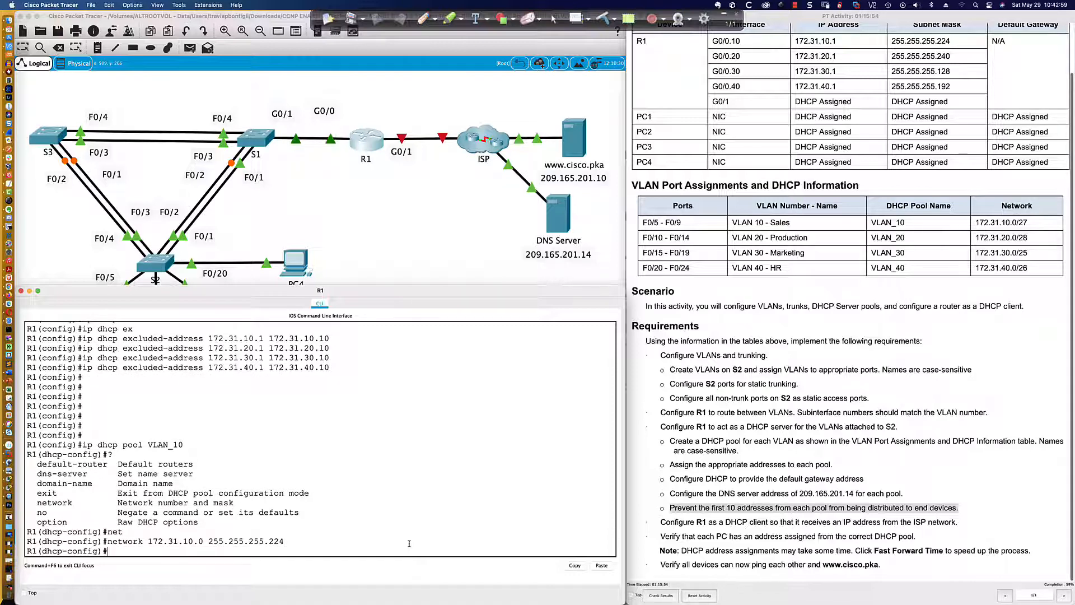
# - Set the VLAN_10 pool's default router to 172.31.10.1
pyautogui.write('def')
pyautogui.press('Tab')
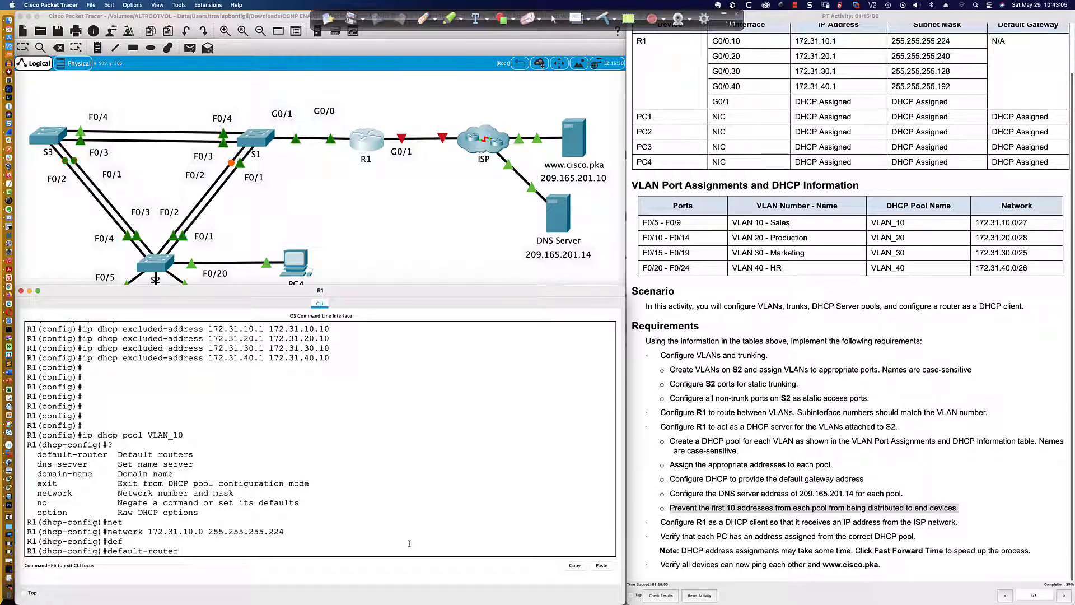
pyautogui.write('72.')
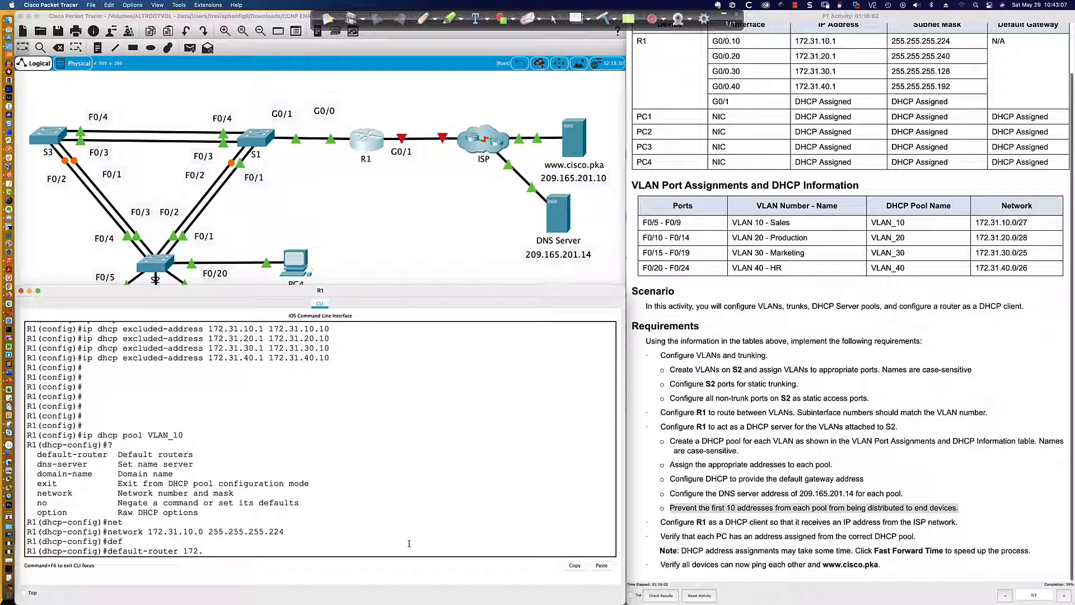
pyautogui.write('31.10.1')
pyautogui.press('Return')
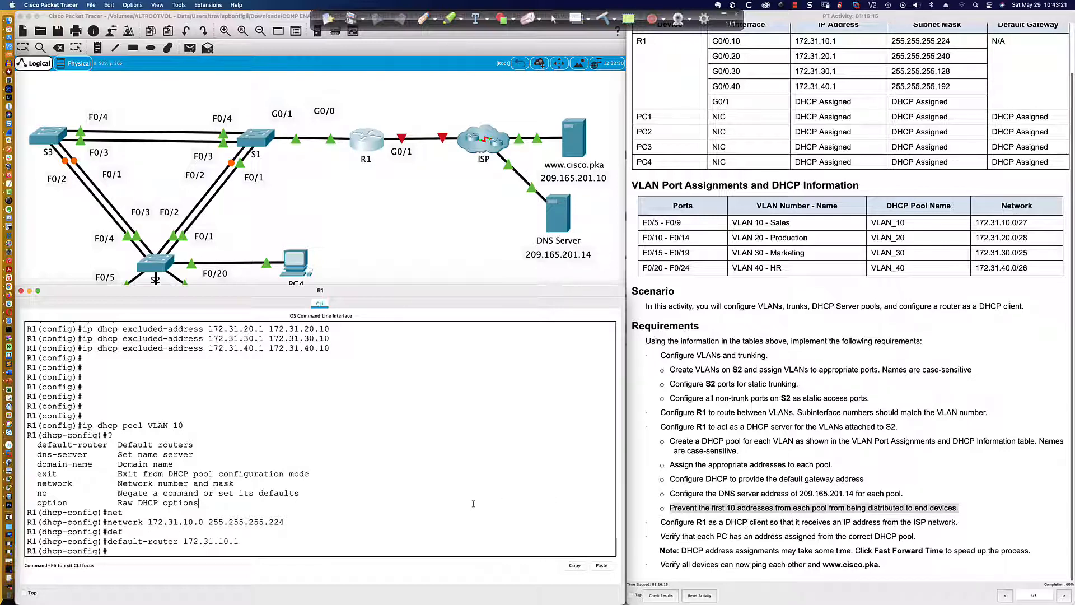
# - Set the VLAN_10 pool's DNS server to 209.165.201.14
pyautogui.write('dns')
pyautogui.press('Tab')
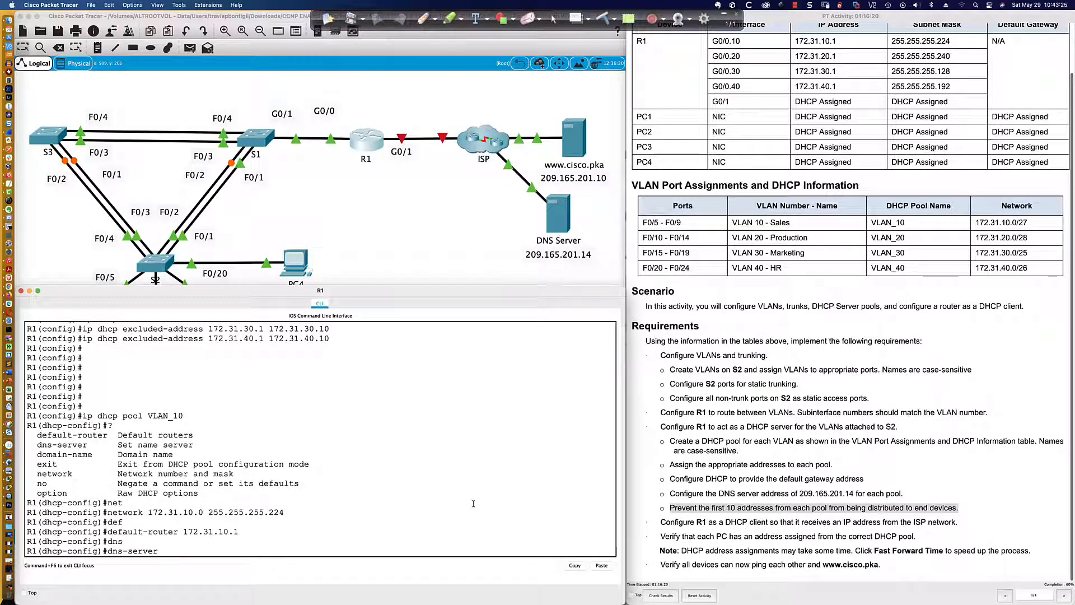
pyautogui.write('209.165.201')
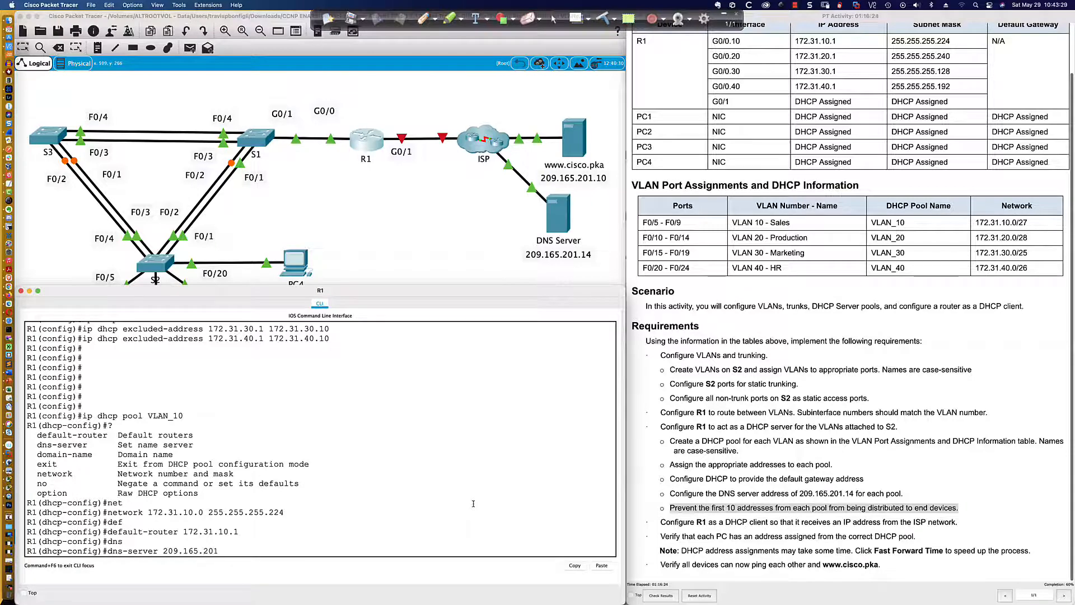
pyautogui.write('.14')
pyautogui.press('Return')
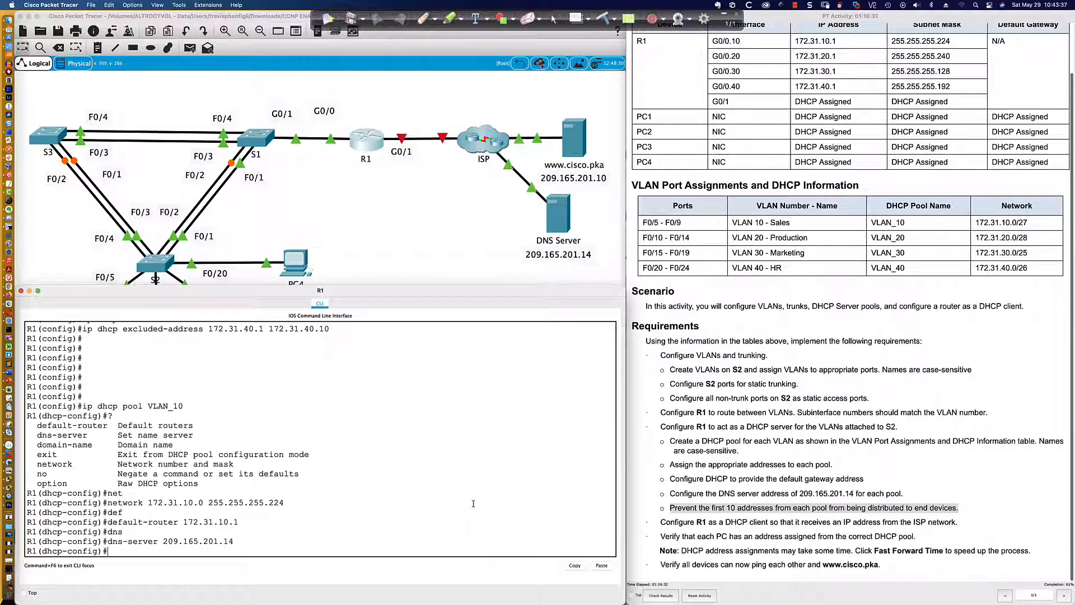
# - Set the VLAN_10 pool's domain name to ccie.com
pyautogui.write('dom')
pyautogui.press('Tab')
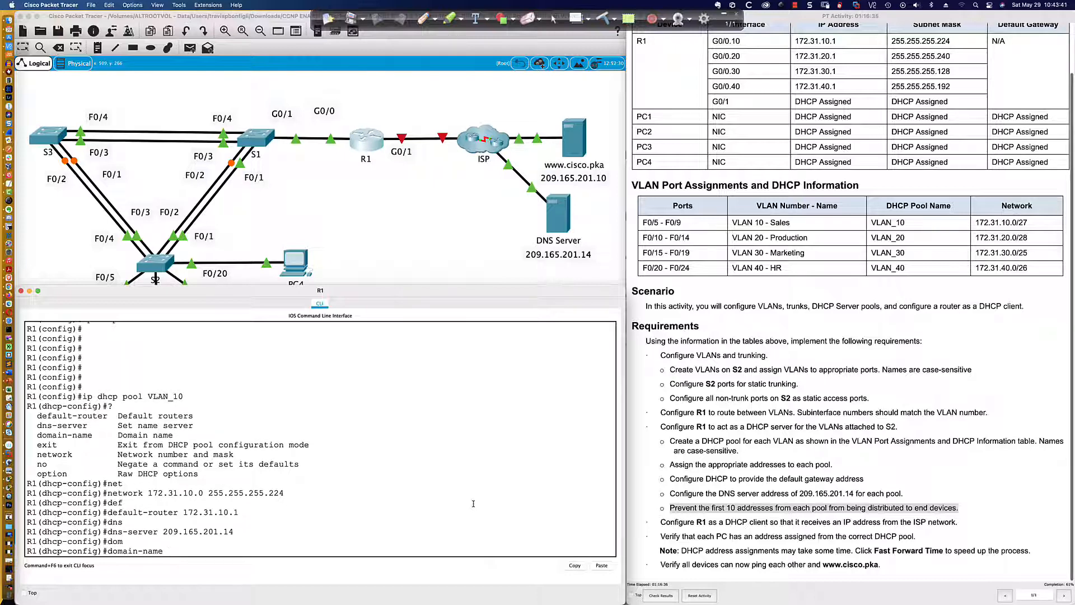
pyautogui.write('ccie.com')
pyautogui.press('Return')
pyautogui.press('Return')
pyautogui.press('Return')
pyautogui.press('Return')
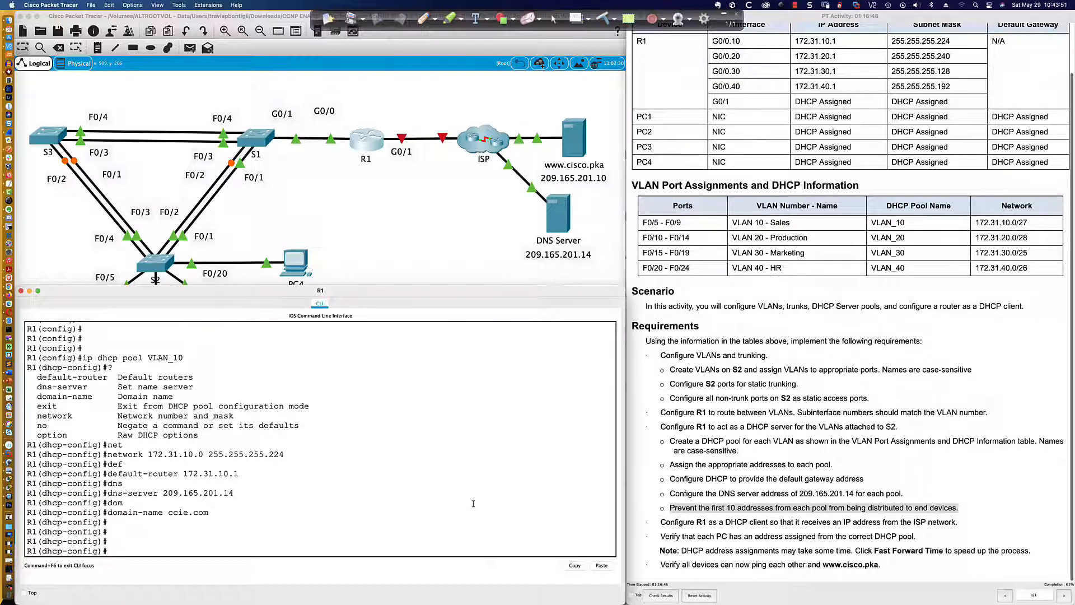
# - Create the DHCP pool VLAN_20 on R1 with network 172.31.20.0 and mask 255.255.255.240
pyautogui.write('ip dhcp pool VLAN')
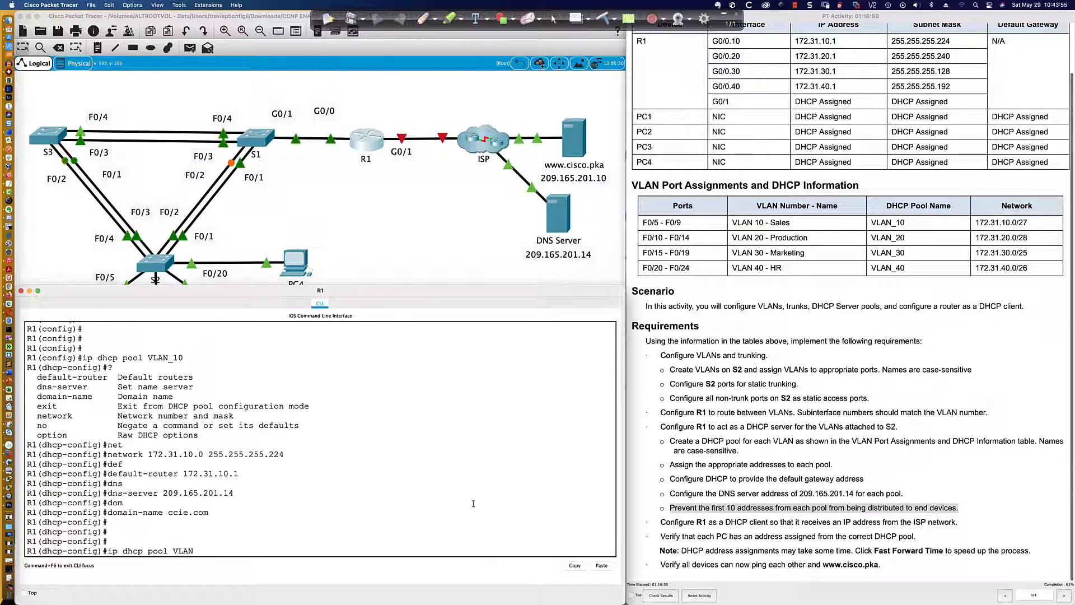
pyautogui.write('_20')
pyautogui.press('Return')
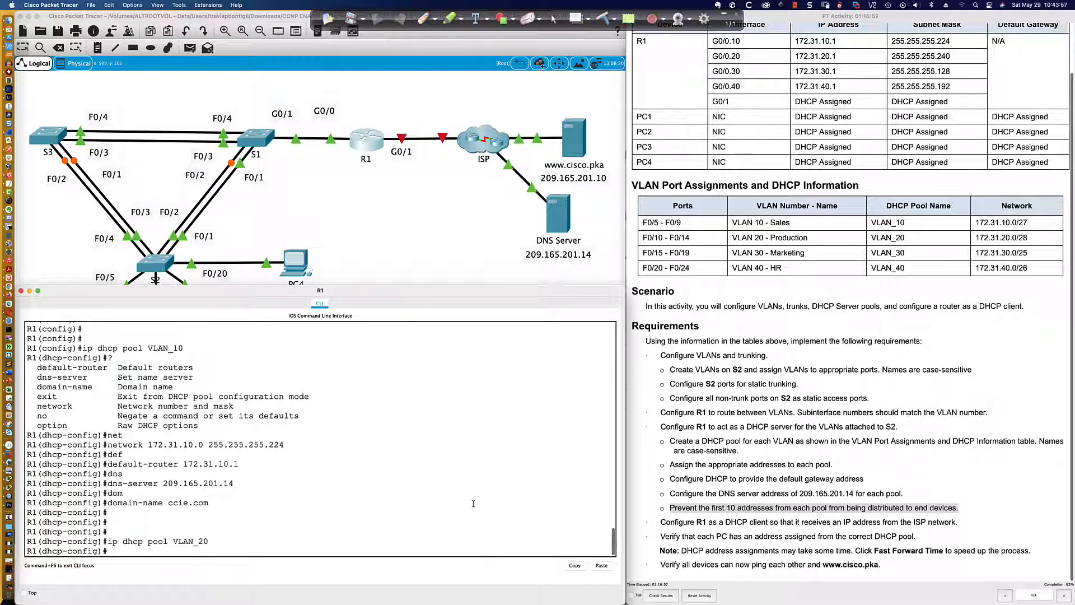
pyautogui.write('net')
pyautogui.press('Tab')
pyautogui.write('172.')
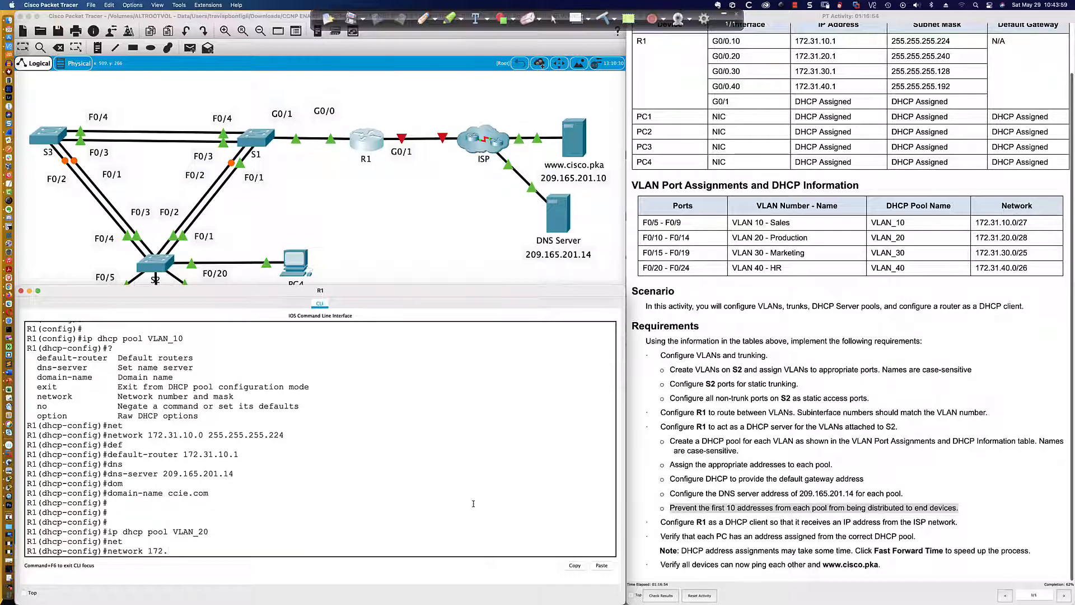
pyautogui.write('31.20.')
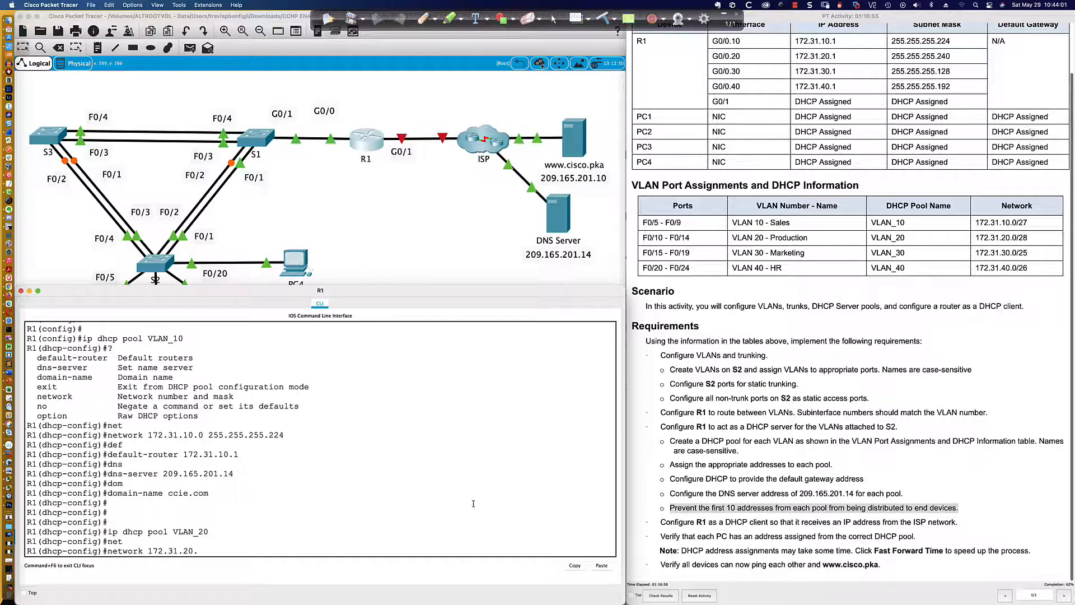
pyautogui.write('0 255.255.25.')
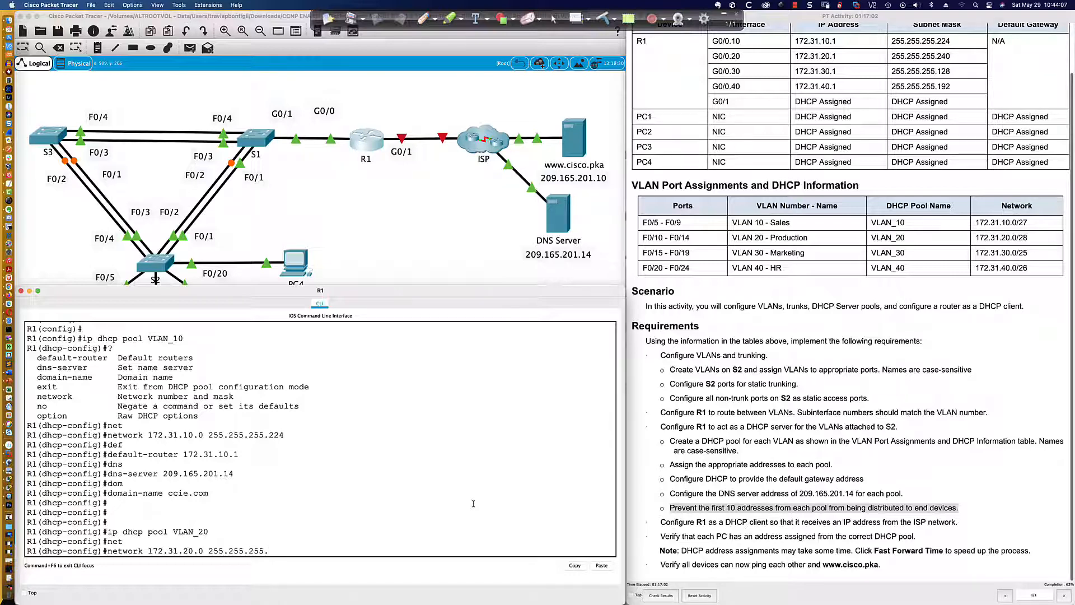
pyautogui.write('240')
pyautogui.press('Return')
# - Set the VLAN_20 pool's default router to 172.31.20.1 and its DNS server to 209.165.201.14
pyautogui.write('def')
pyautogui.press('Tab')
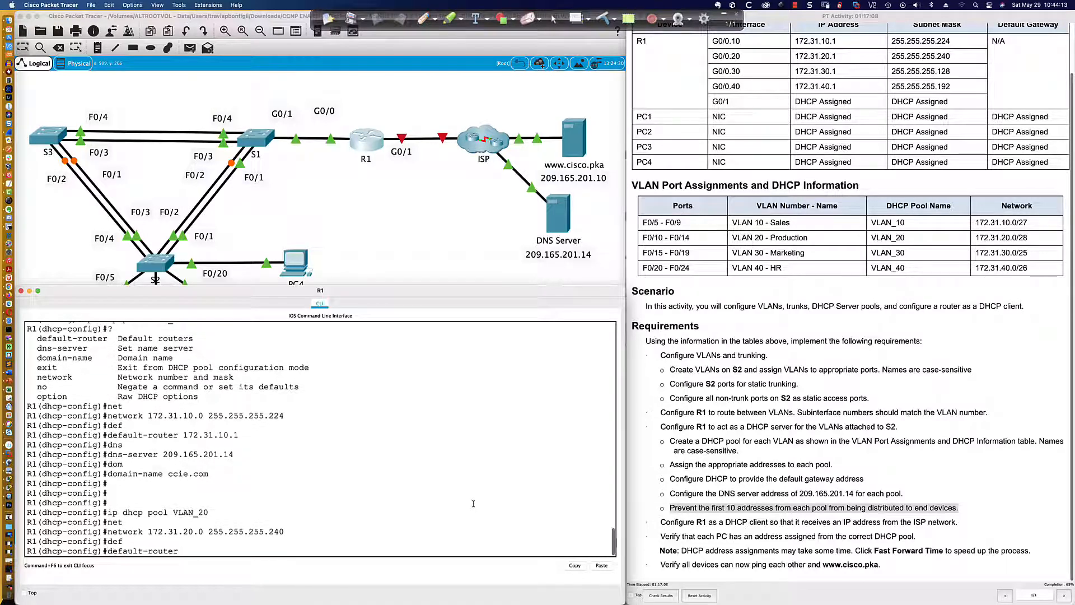
pyautogui.write('172.31.20.1')
pyautogui.press('Return')
pyautogui.write('dn')
pyautogui.press('Tab')
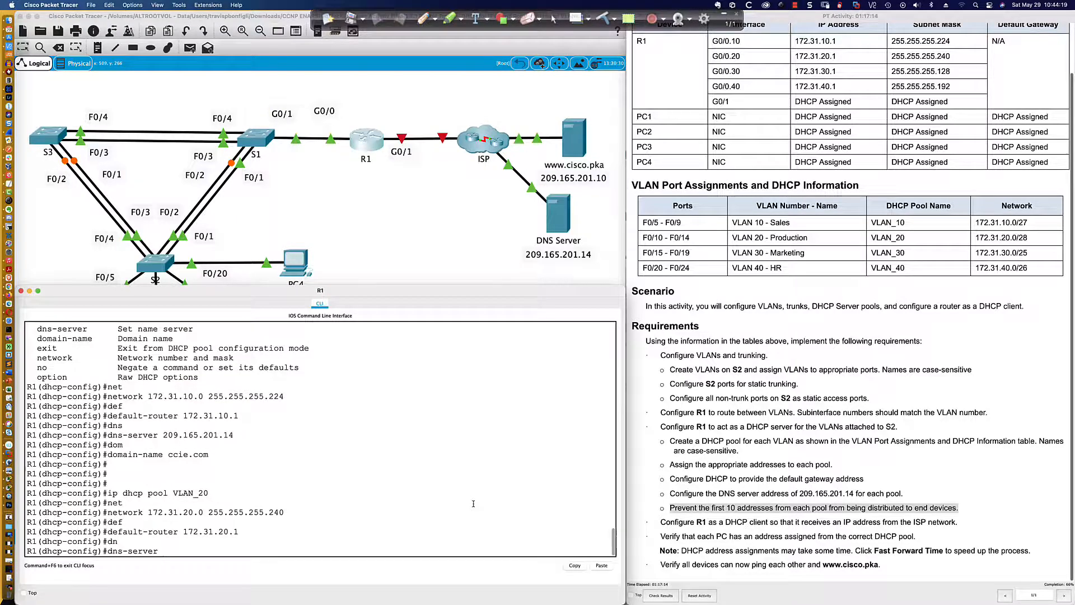
pyautogui.write('209.165.201.14')
pyautogui.press('Return')
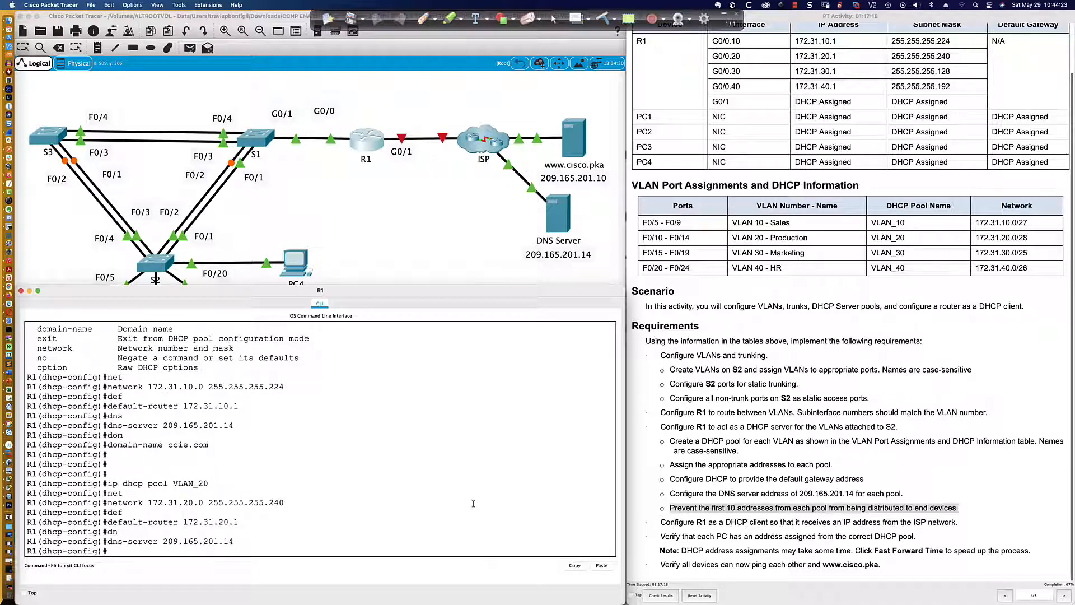
# - Reuse the earlier domain-name command to give the VLAN_20 pool the domain ccie.com
pyautogui.press('Up')
pyautogui.press('Up')
pyautogui.press('Up')
pyautogui.press('Up')
pyautogui.press('Up')
pyautogui.press('Up')
pyautogui.press('Down')
pyautogui.press('Return')
pyautogui.press('Return')
pyautogui.press('Return')
# - Create the DHCP pool VLAN_30 on R1 with network 172.31.30.0 and mask 255.255.255.128
pyautogui.write('ip ')
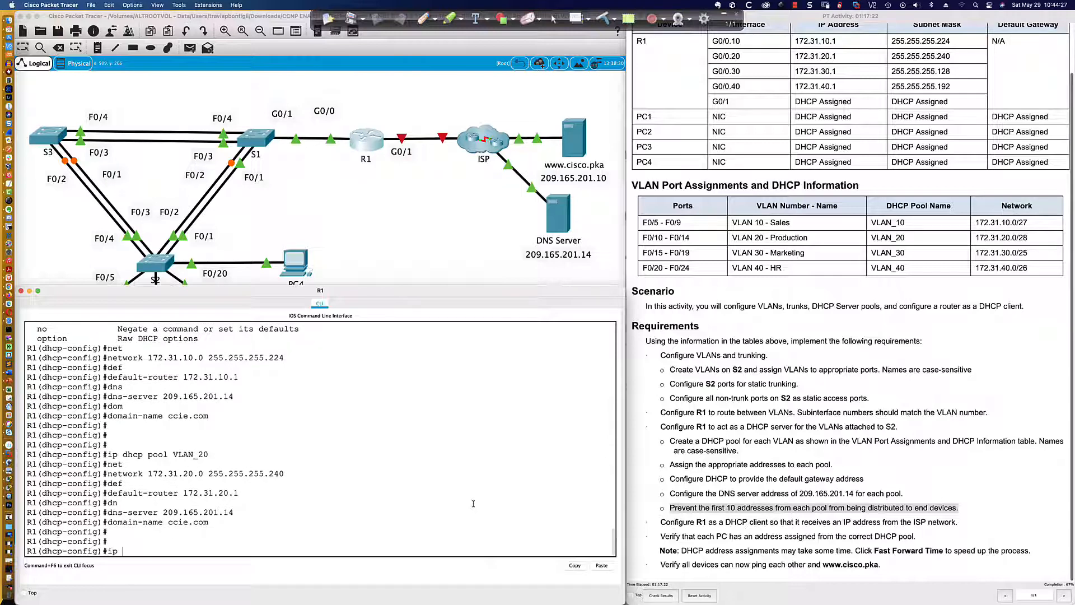
pyautogui.write('dhcp pool VLAN_30')
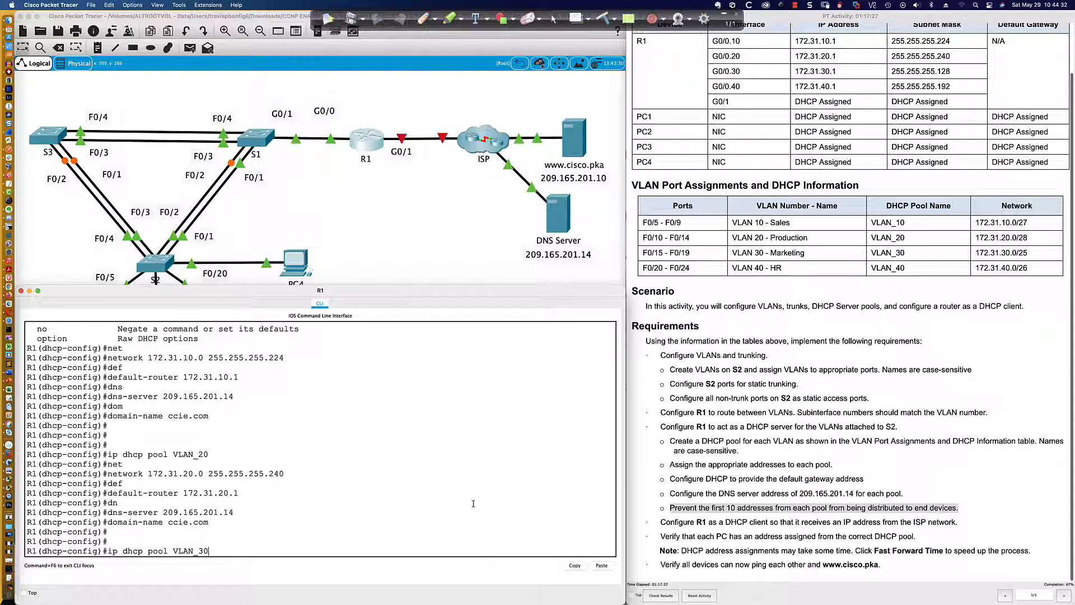
pyautogui.press('Return')
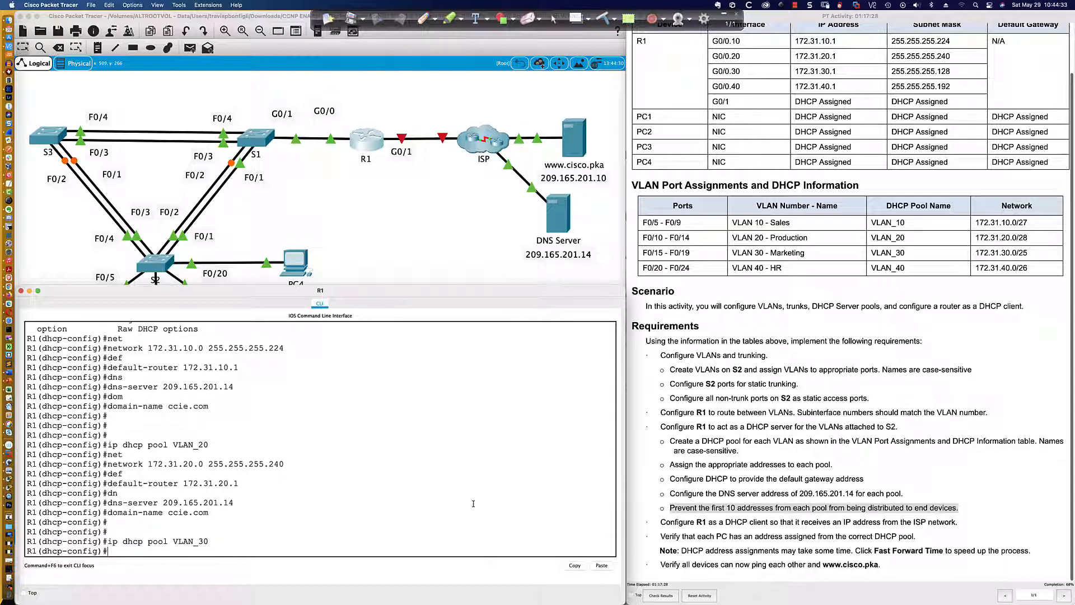
pyautogui.write('net')
pyautogui.press('Tab')
pyautogui.write('172')
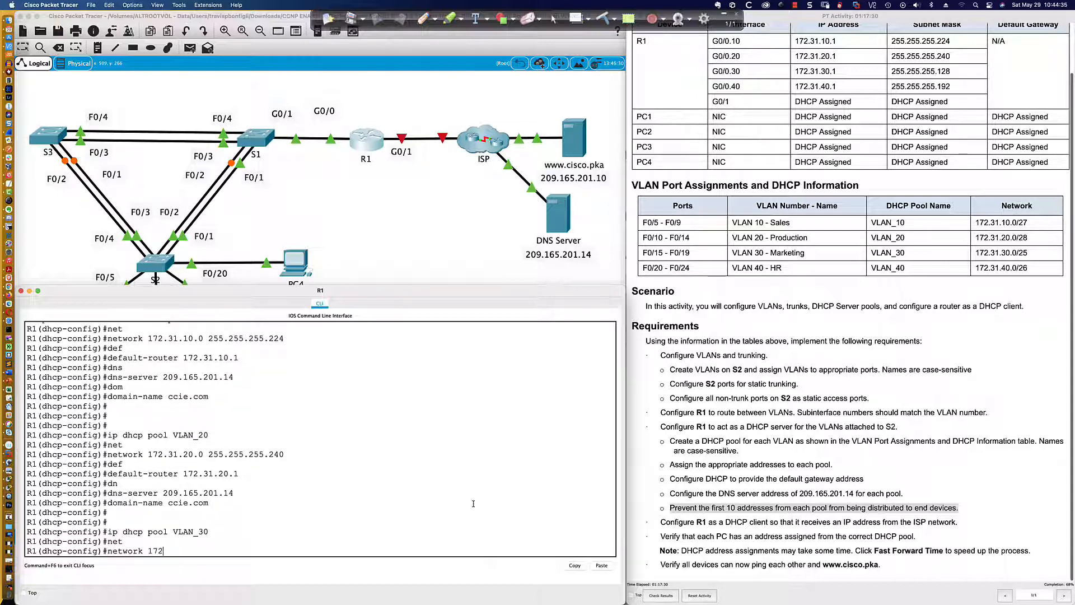
pyautogui.write('.31.30.0 255.255.255.128')
pyautogui.press('Return')
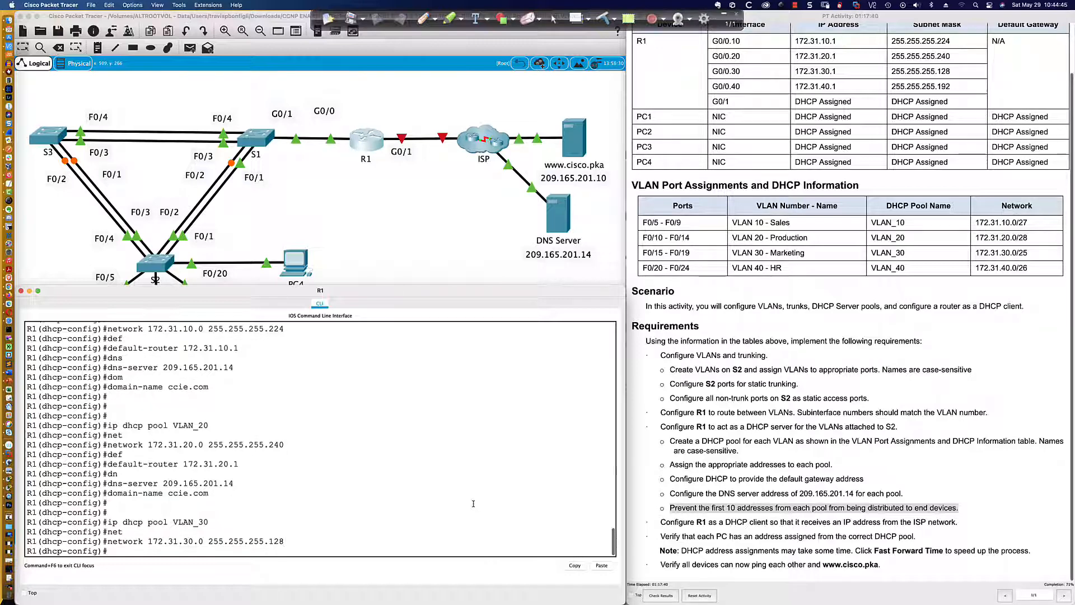
# - Set the VLAN_30 pool's default router to 172.31.30.1
pyautogui.write('def')
pyautogui.press('Tab')
pyautogui.write('172.')
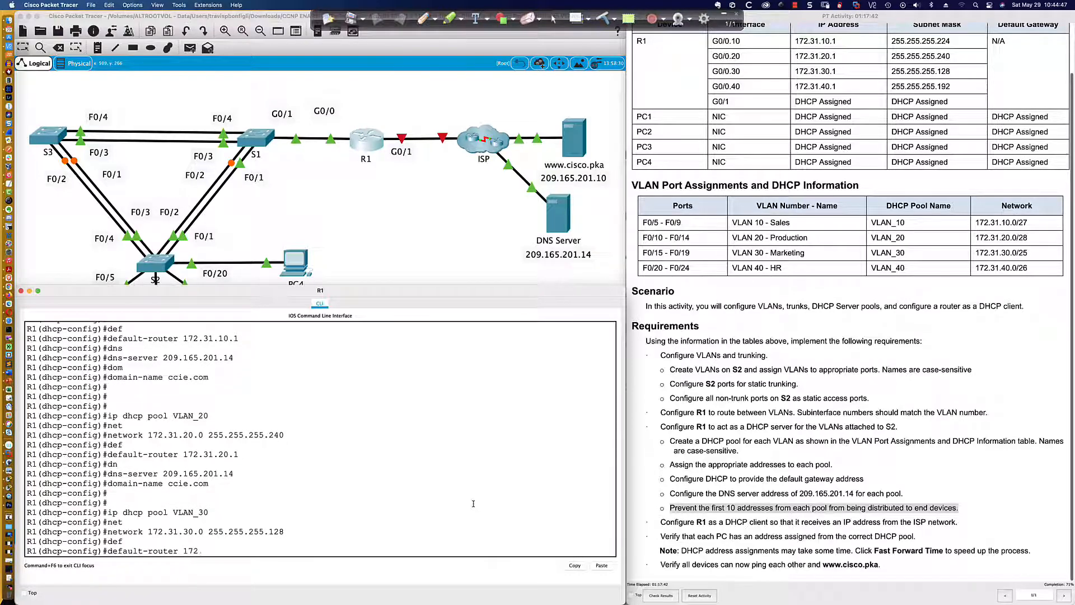
pyautogui.write('31.30.1')
pyautogui.press('Return')
# - Recall the earlier domain-name command to set the VLAN_30 pool's domain to ccie.com
pyautogui.press('Up')
pyautogui.press('Up')
pyautogui.press('Up')
pyautogui.press('Up')
pyautogui.press('Return')
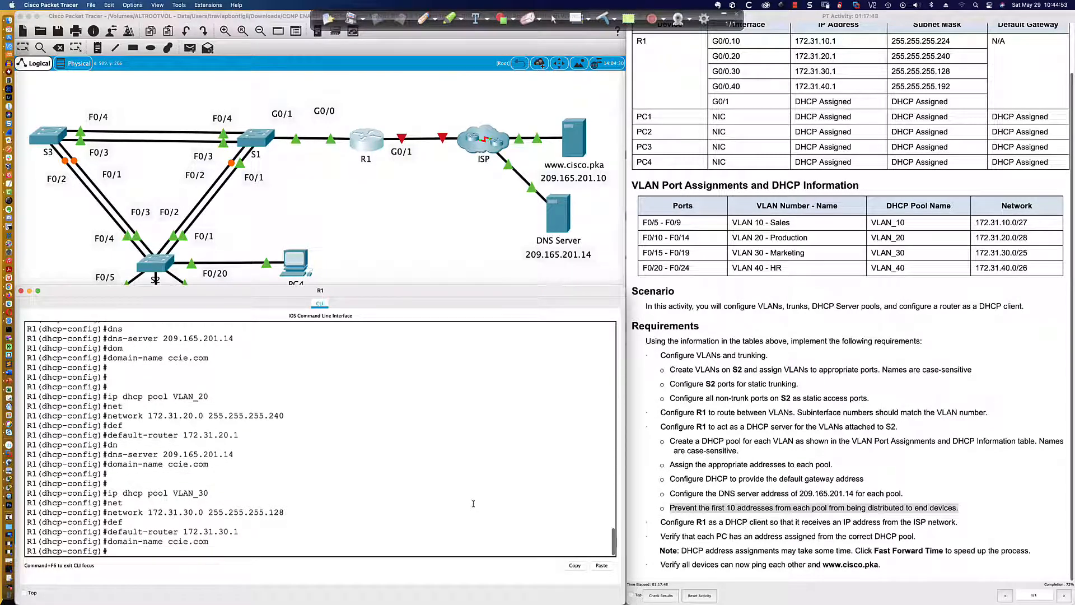
# - Recall the earlier dns-server command to set the VLAN_30 pool's DNS server to 209.165.201.14
pyautogui.press('Up')
pyautogui.press('Up')
pyautogui.press('Up')
pyautogui.press('Up')
pyautogui.press('Up')
pyautogui.press('Up')
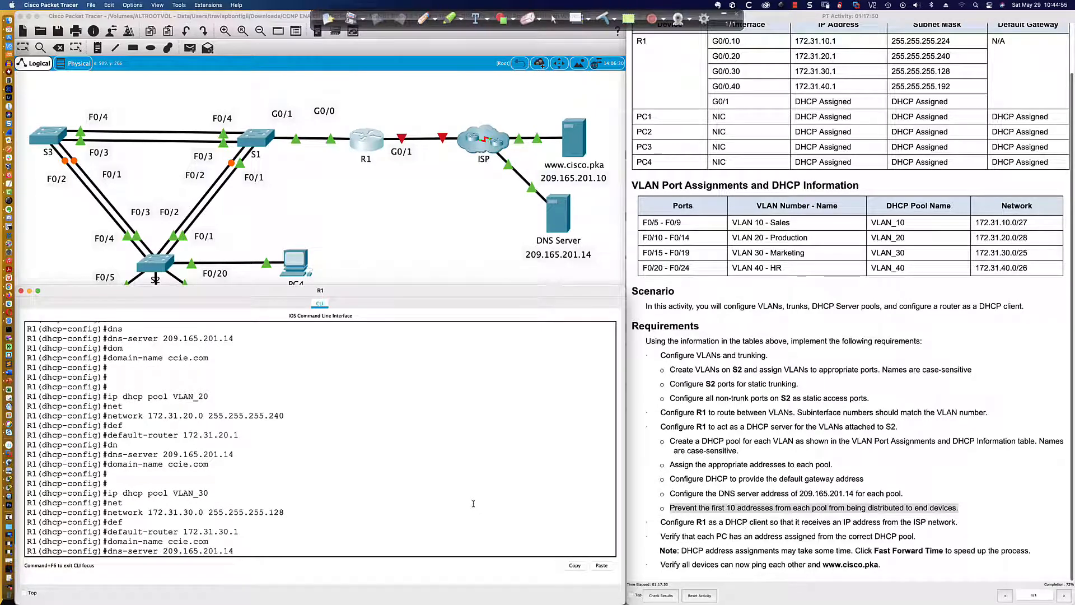
pyautogui.press('Return')
pyautogui.press('Return')
pyautogui.press('Return')
# - Create the DHCP pool VLAN_40 on R1 with network 172.31.41.0 and mask 255.255.255.192
pyautogui.write('ip')
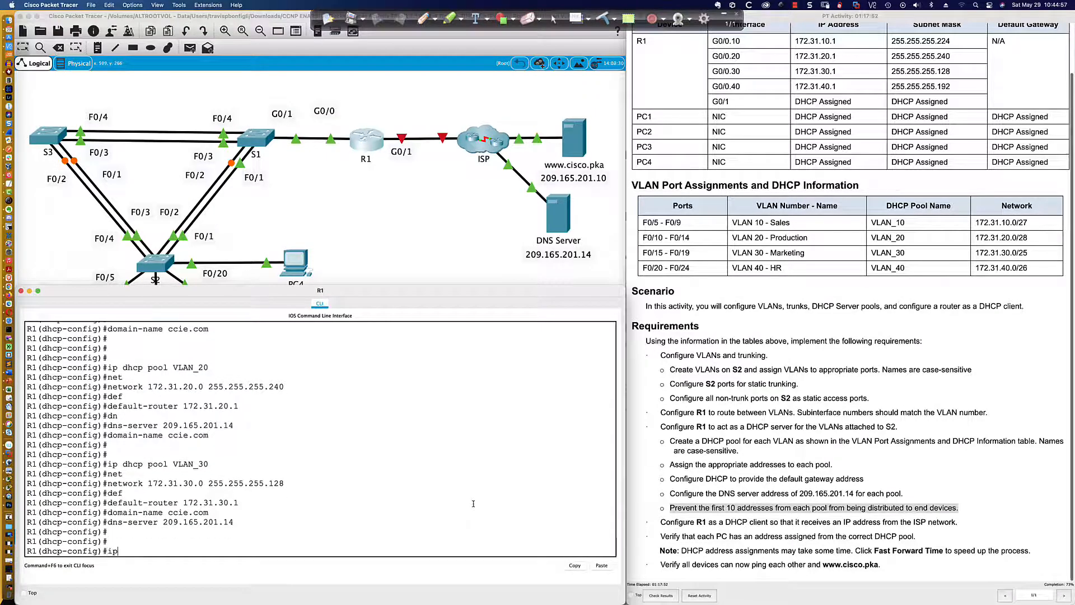
pyautogui.write(' dhcp pool VLAN_')
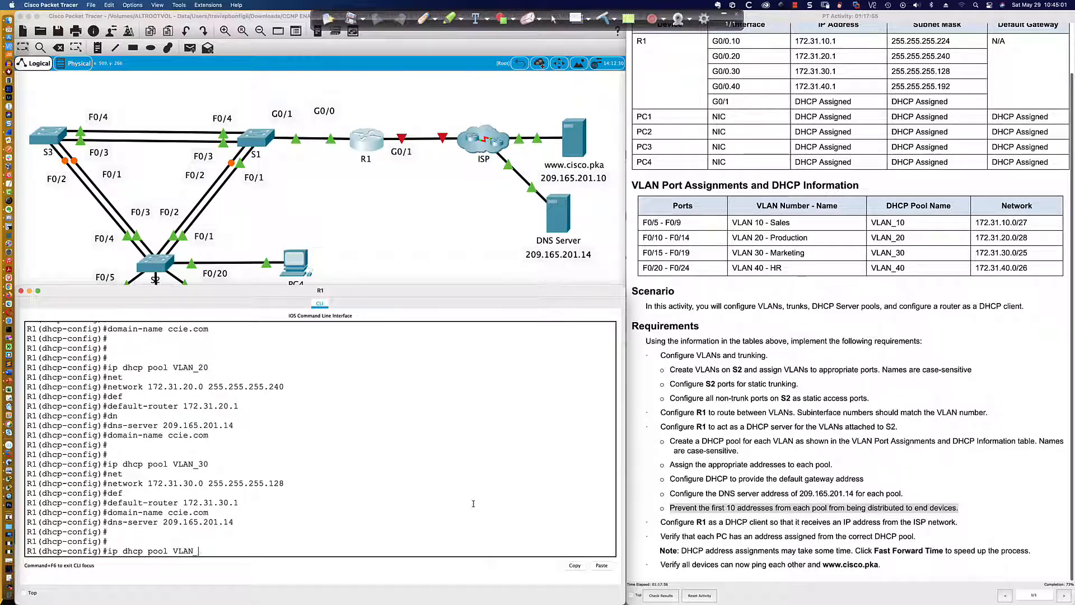
pyautogui.write('40')
pyautogui.press('Return')
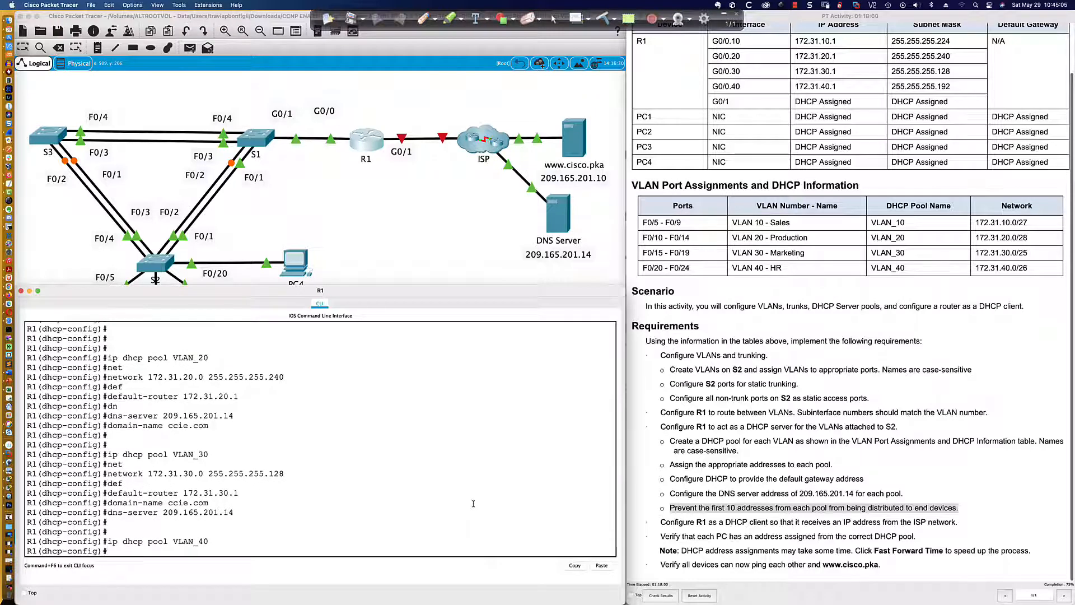
pyautogui.write('net')
pyautogui.press('Tab')
pyautogui.write('172.3')
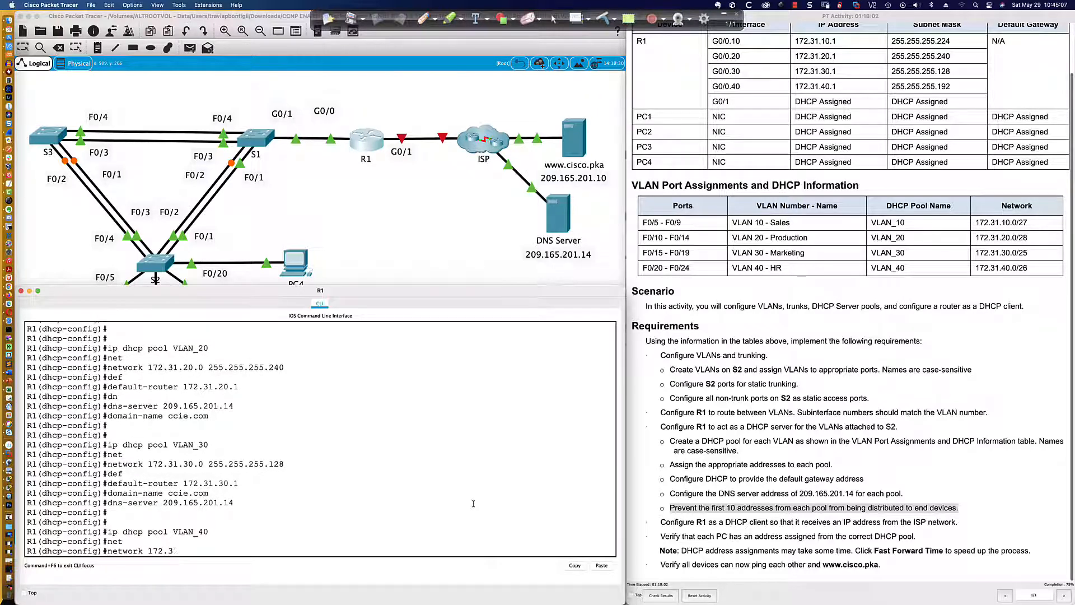
pyautogui.write('1.41.0 0')
pyautogui.write('55.255.255.192')
pyautogui.press('Return')
# - Set the VLAN_40 pool's default router to 172.31.40.1
pyautogui.write('dhcp-config)#d')
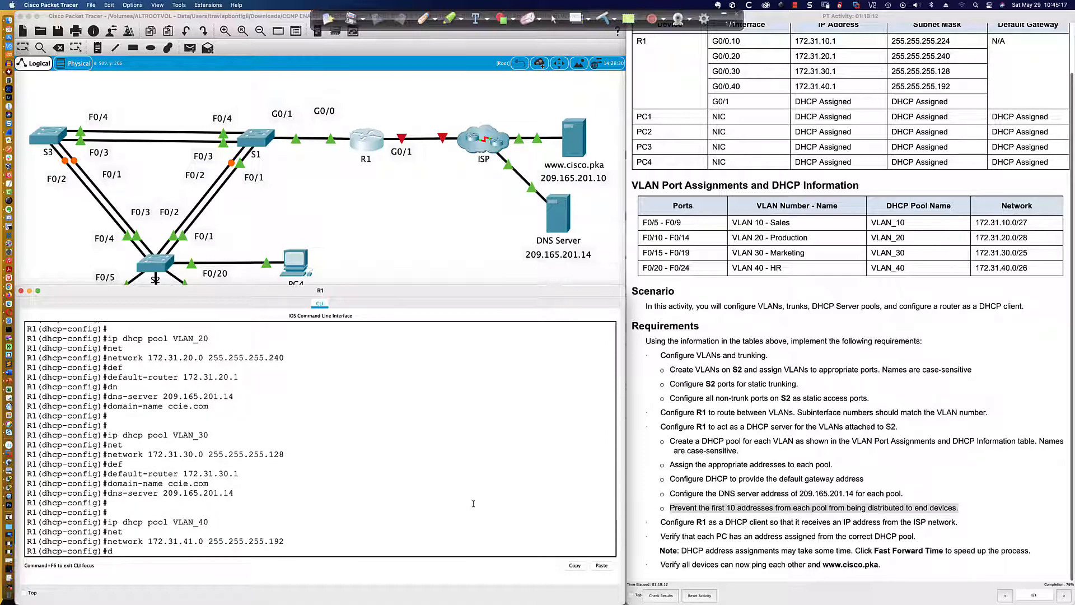
pyautogui.write('ef')
pyautogui.press('Tab')
pyautogui.write('172.1')
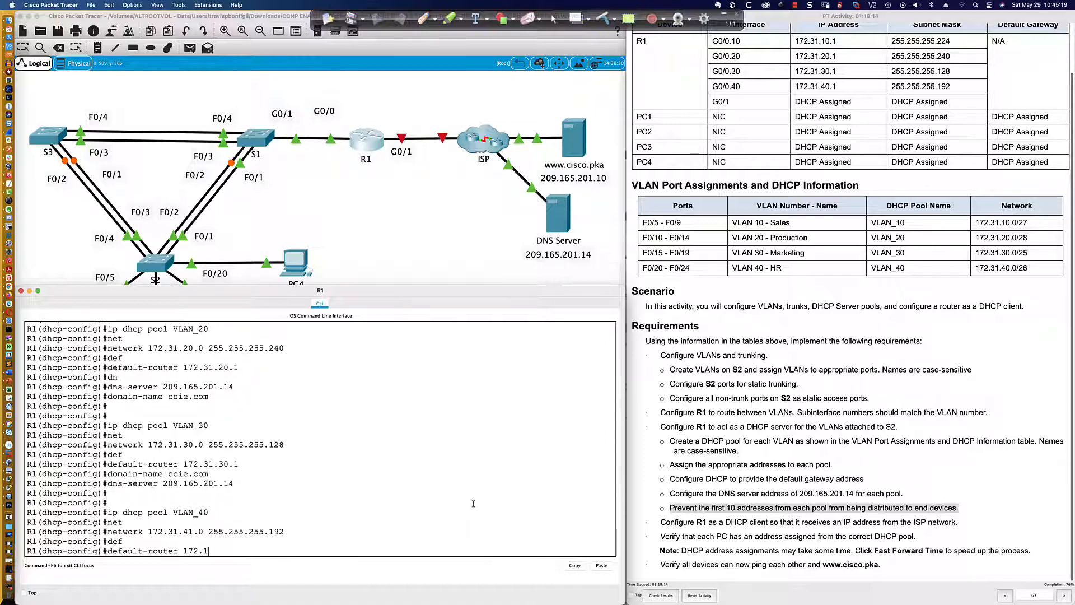
pyautogui.press('BackSpace')
pyautogui.write('31.40.1')
pyautogui.press('Return')
# - Recall the earlier dns-server command to set the VLAN_40 pool's DNS server to 209.165.201.14
pyautogui.press('Up')
pyautogui.press('Up')
pyautogui.press('Up')
pyautogui.press('Up')
pyautogui.press('Return')
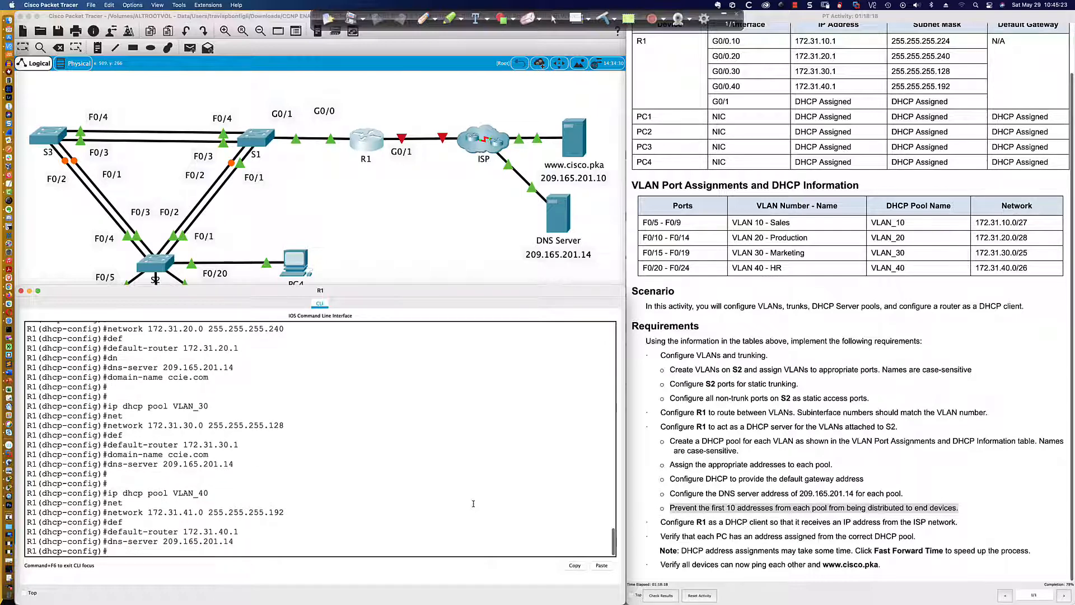
# - Recall the earlier domain-name command to set the VLAN_40 pool's domain to ccie.com
pyautogui.press('Up')
pyautogui.press('Up')
pyautogui.press('Up')
pyautogui.press('Up')
pyautogui.press('Up')
pyautogui.press('Up')
pyautogui.press('Return')
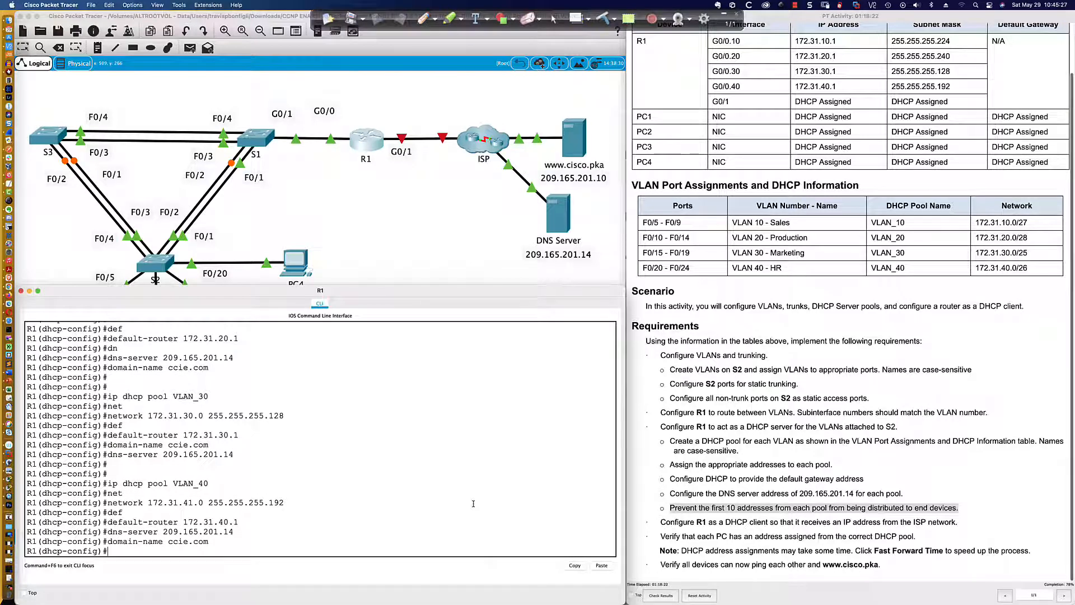
pyautogui.press('Return')
pyautogui.press('Return')
pyautogui.press('Return')
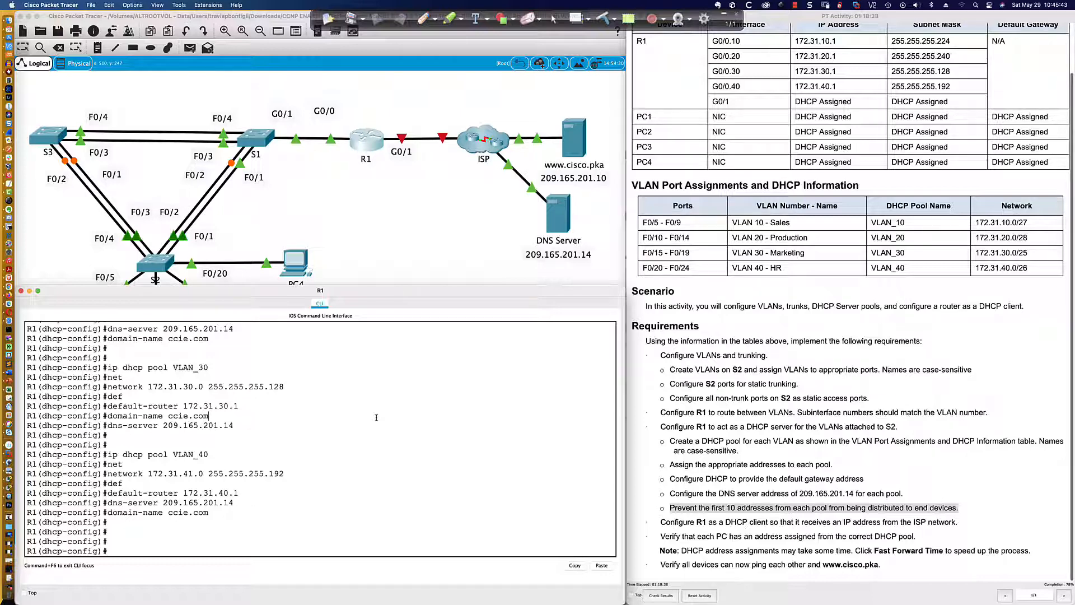
# - Configure R1's interface gi0/1 to obtain its IP address through DHCP, listing the ip address options first
pyautogui.press('Return')
pyautogui.press('Return')
pyautogui.press('Return')
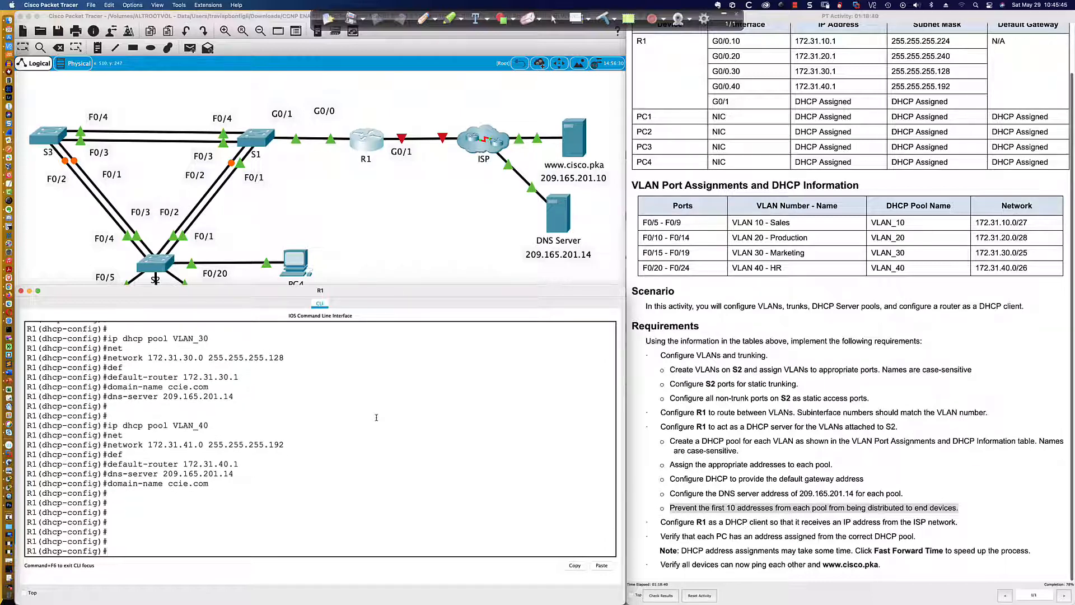
pyautogui.write('int gi0/1')
pyautogui.press('Return')
pyautogui.write('no shu')
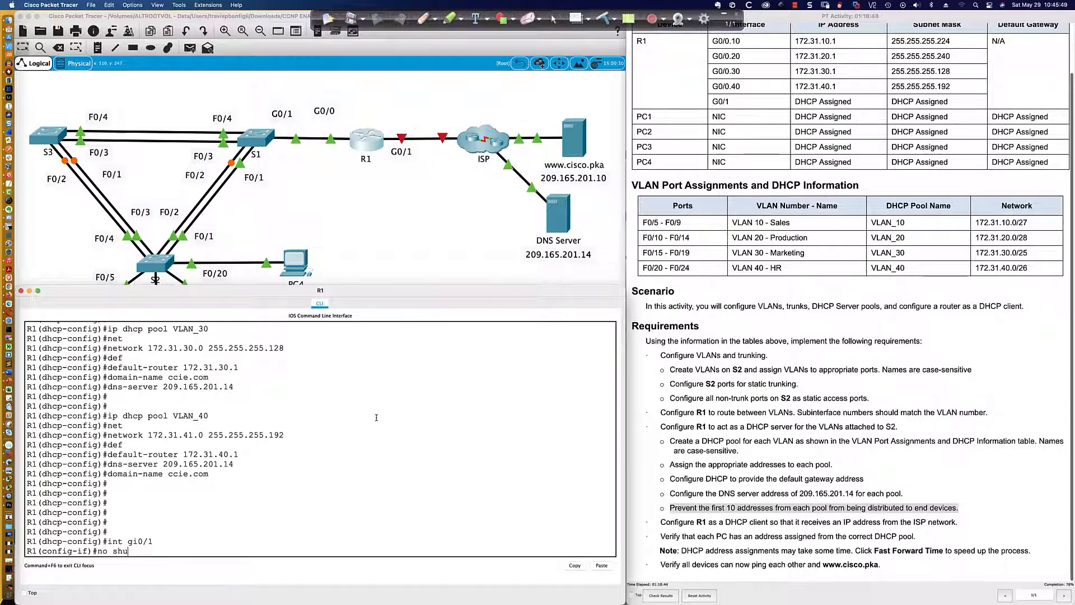
pyautogui.press('BackSpace')
pyautogui.write('ip add ?')
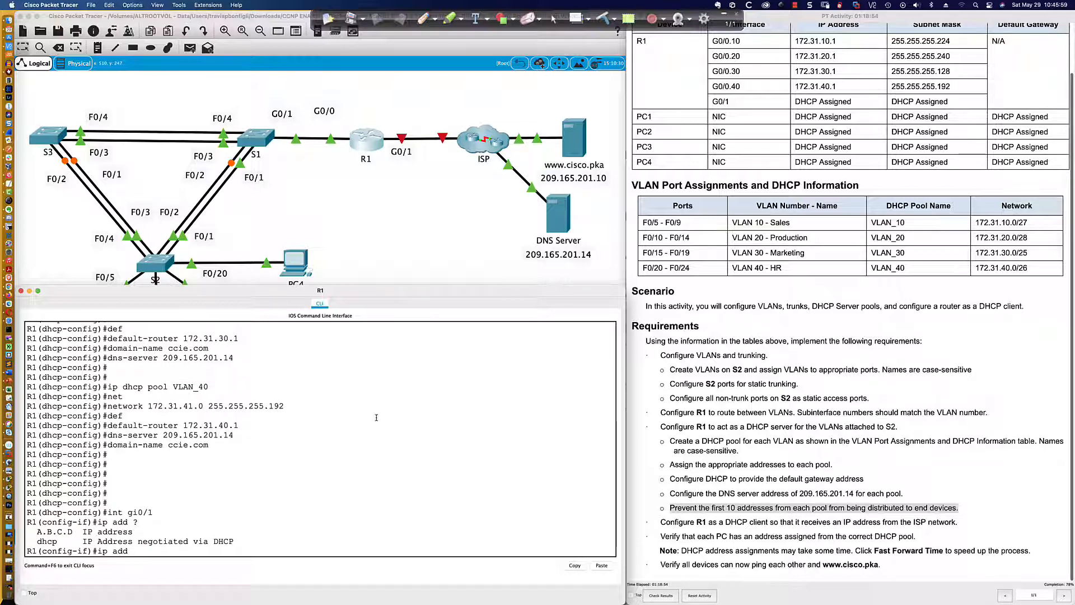
pyautogui.write('dh')
pyautogui.press('Tab')
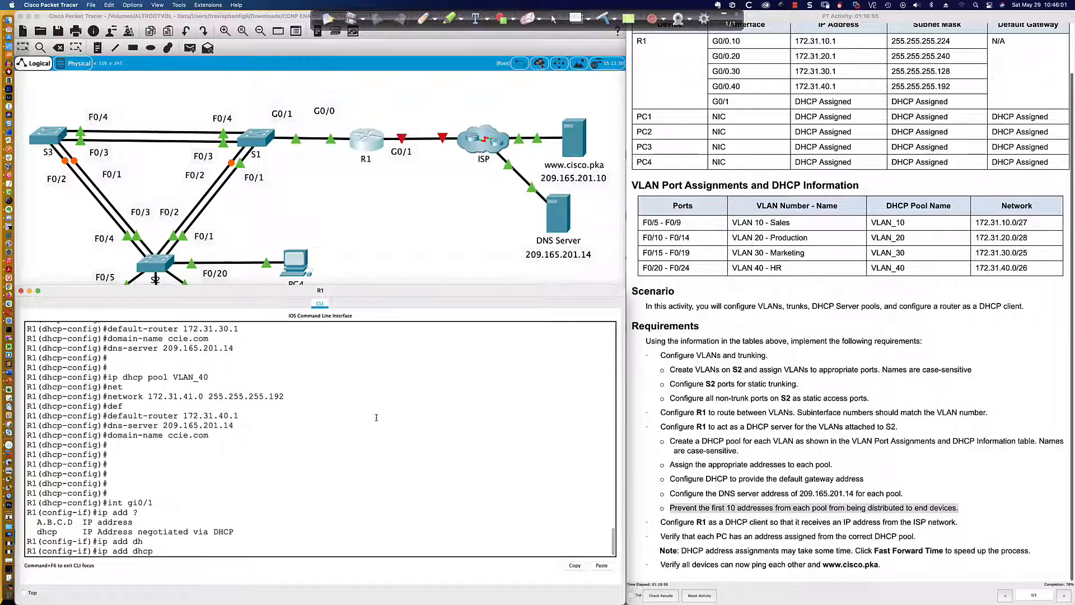
pyautogui.press('Return')
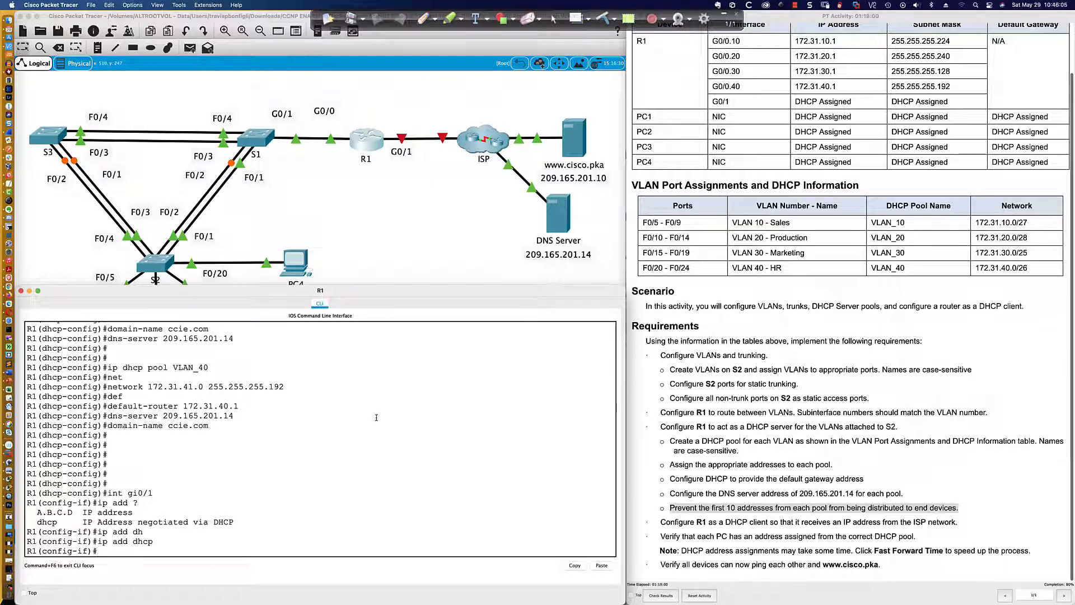
# - Enable R1's interface gi0/1 with the no shutdown command
pyautogui.write('no shut')
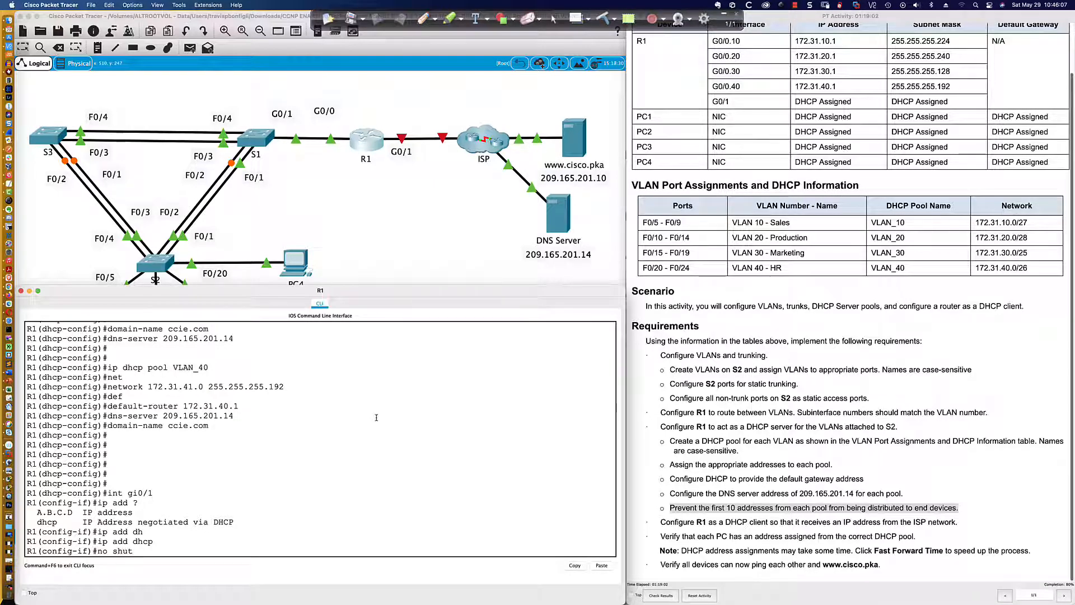
pyautogui.press('Return')
pyautogui.press('Return')
pyautogui.press('Return')
pyautogui.press('Return')
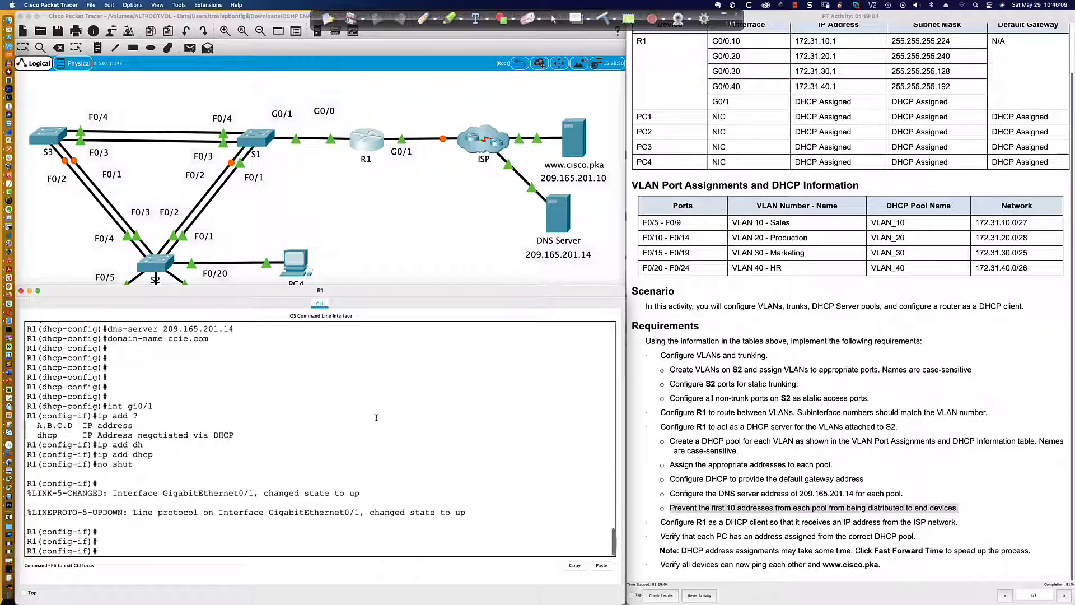
# - Exit R1's configuration mode and save the running configuration with wri mem
pyautogui.write('end')
pyautogui.press('Return')
pyautogui.press('Return')
pyautogui.press('Return')
pyautogui.write('wri mem')
pyautogui.press('Return')
pyautogui.press('Return')
pyautogui.press('Return')
pyautogui.press('Return')
pyautogui.press('Return')
pyautogui.press('Return')
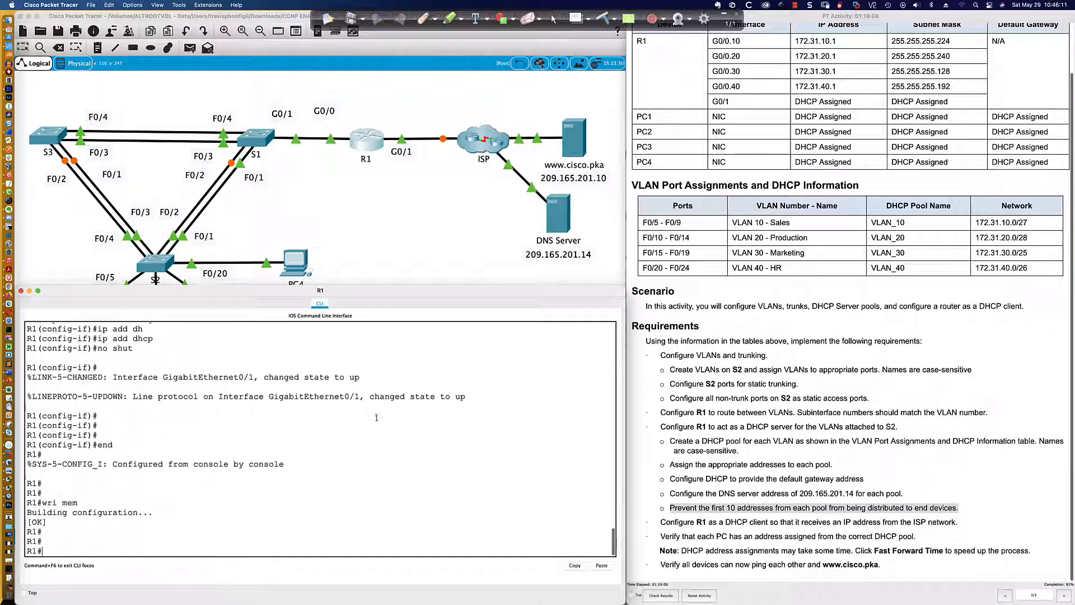
pyautogui.press('Return')
pyautogui.press('Return')
pyautogui.press('Return')
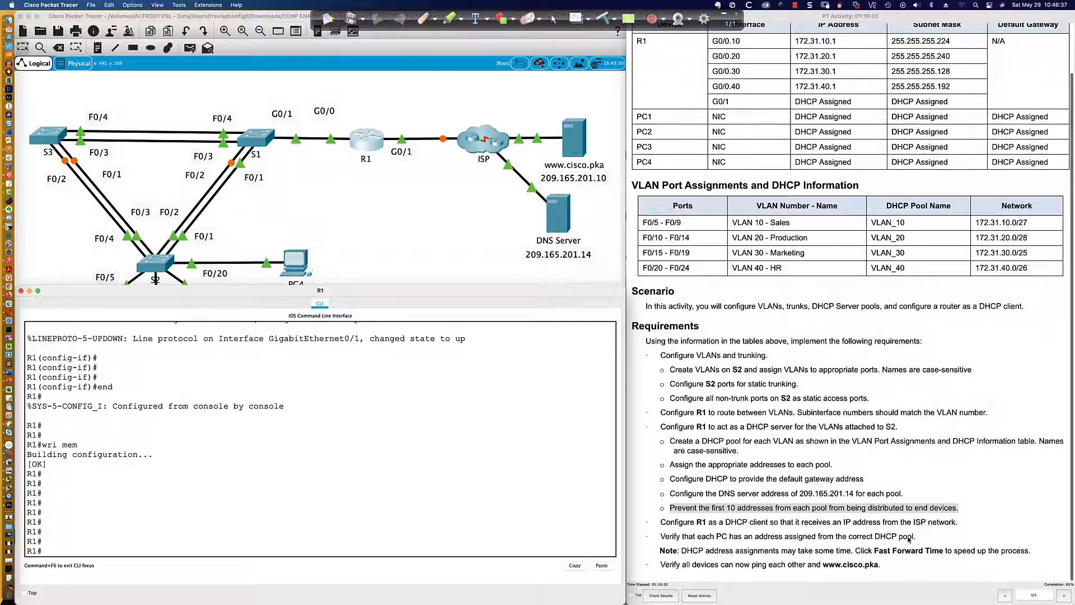
# - Set PC1's IPv4 configuration to DHCP so it requests an address from R1
pyautogui.click(391, 250)
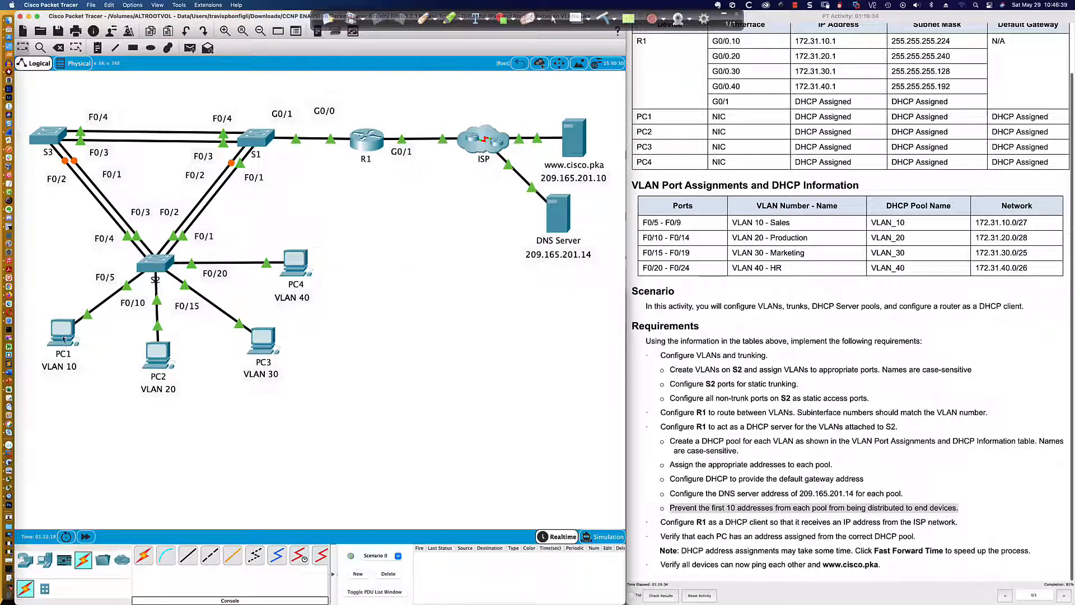
pyautogui.click(63, 338)
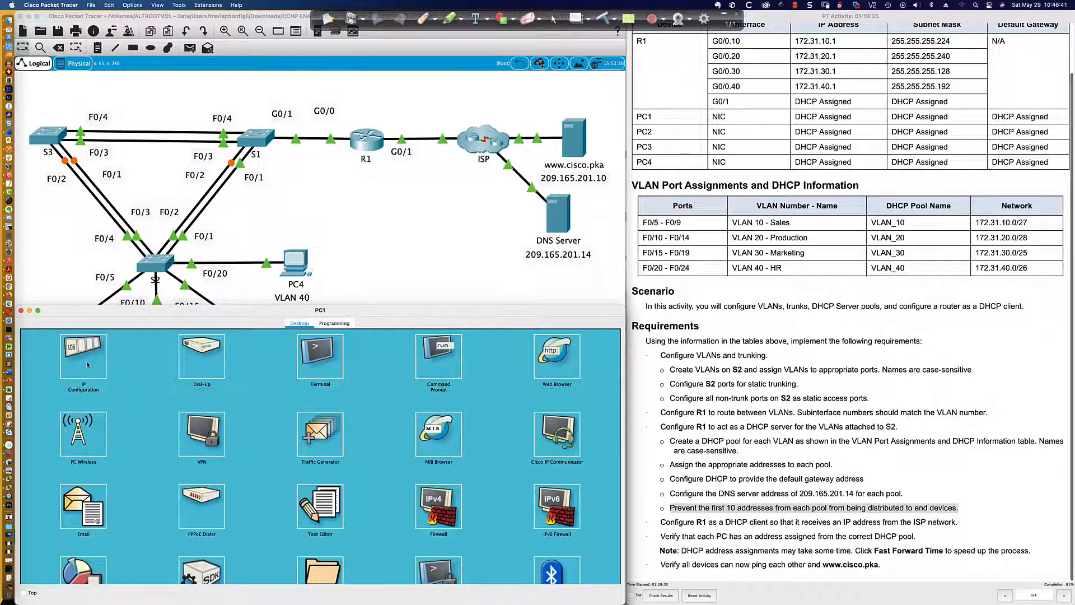
pyautogui.click(87, 364)
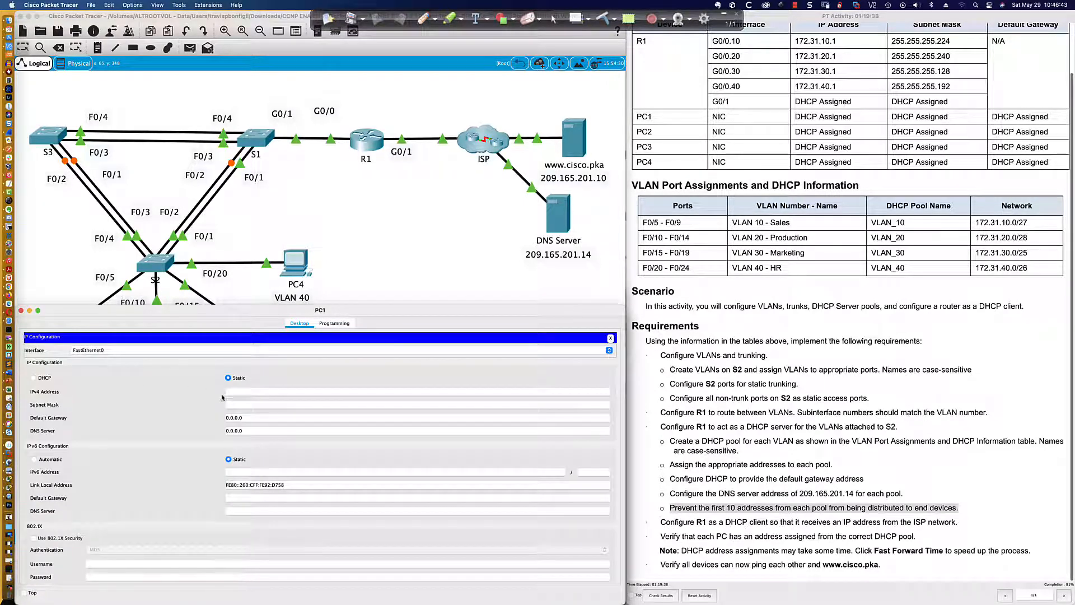
pyautogui.click(45, 378)
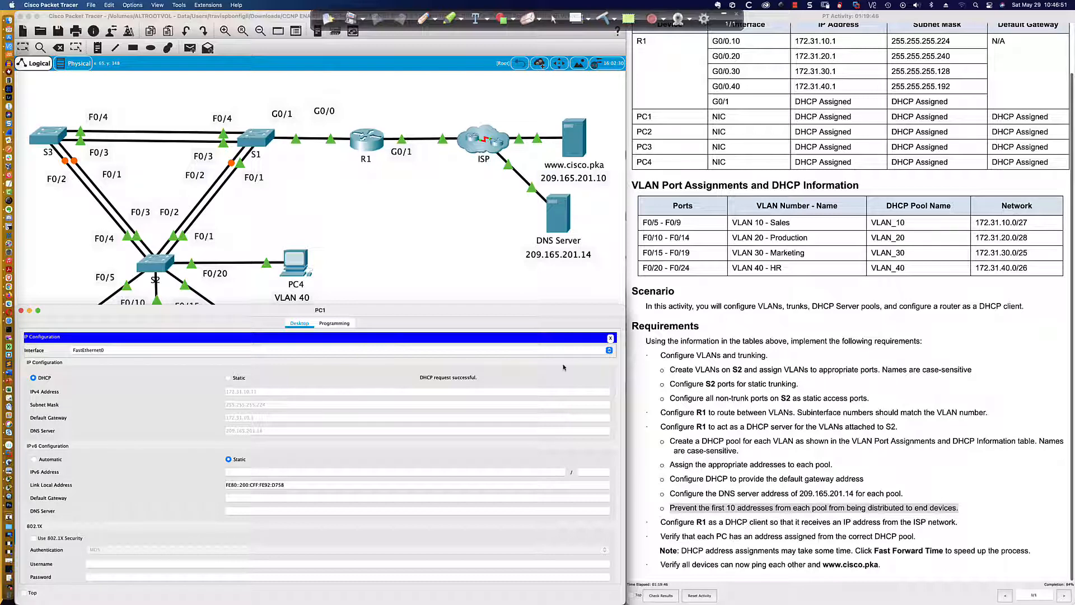
# - Ping the web server at 209.165.201.10 from PC1's Command Prompt
pyautogui.click(611, 339)
pyautogui.click(451, 365)
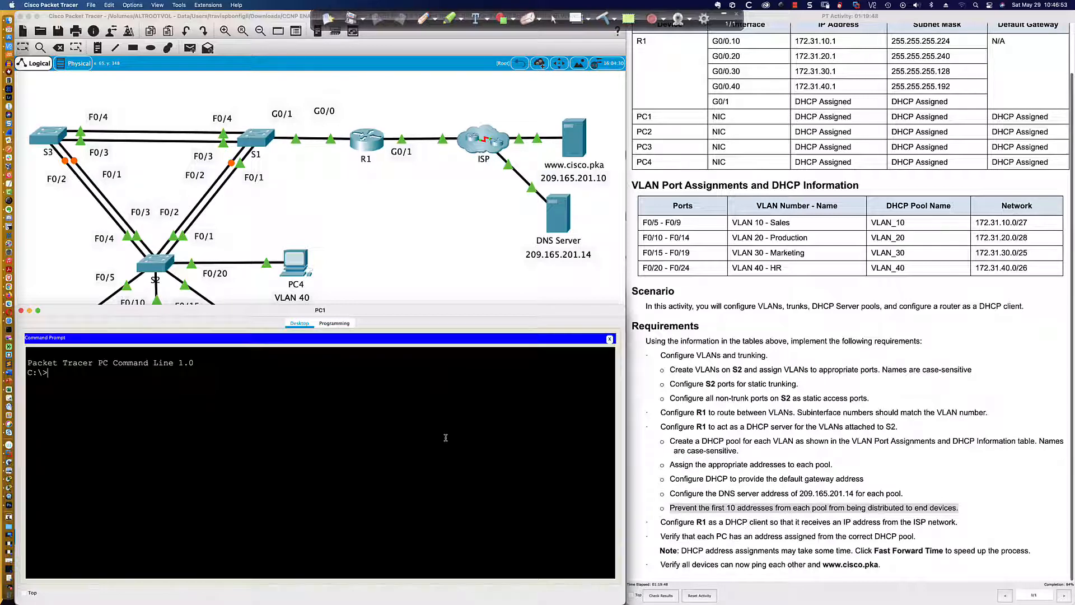
pyautogui.write('ping 20')
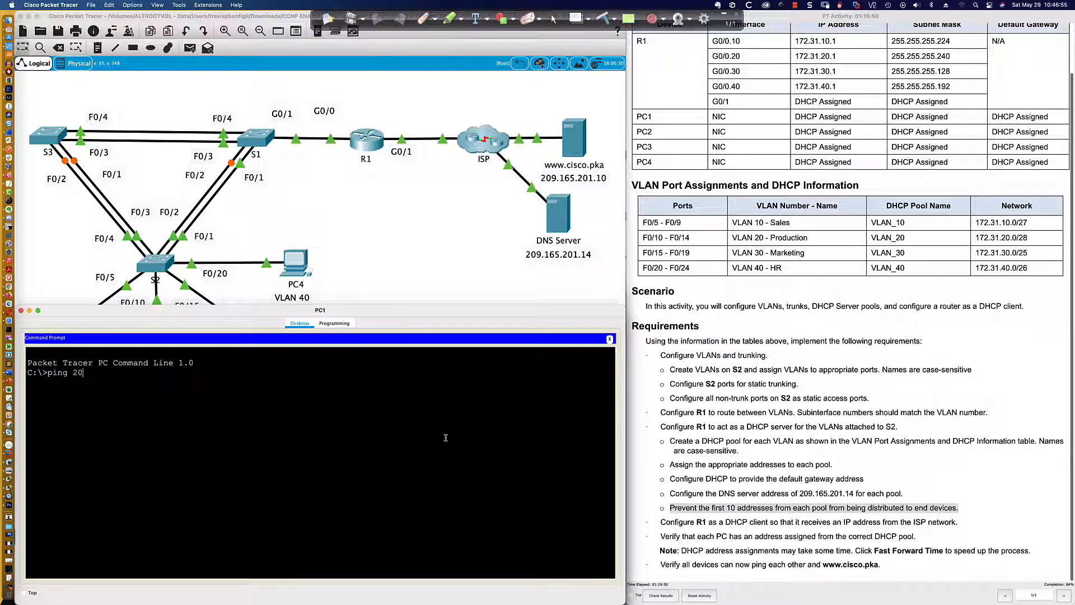
pyautogui.write('9.165.201.10')
pyautogui.press('Return')
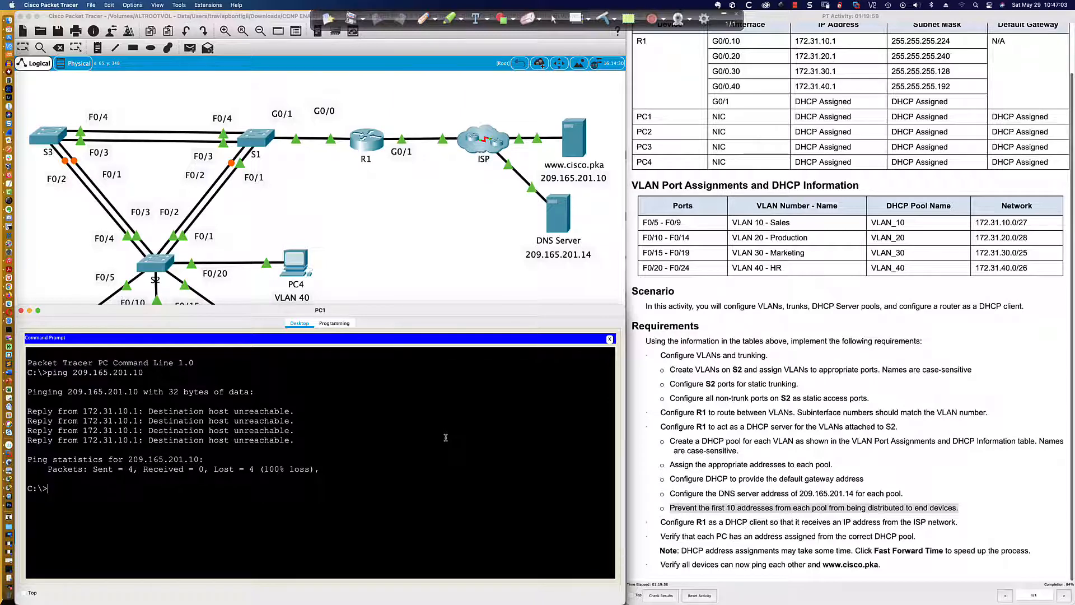
# - Review PC1's IP configuration and examine the source address of the replies in its earlier ping output
pyautogui.click(434, 267)
pyautogui.click(60, 338)
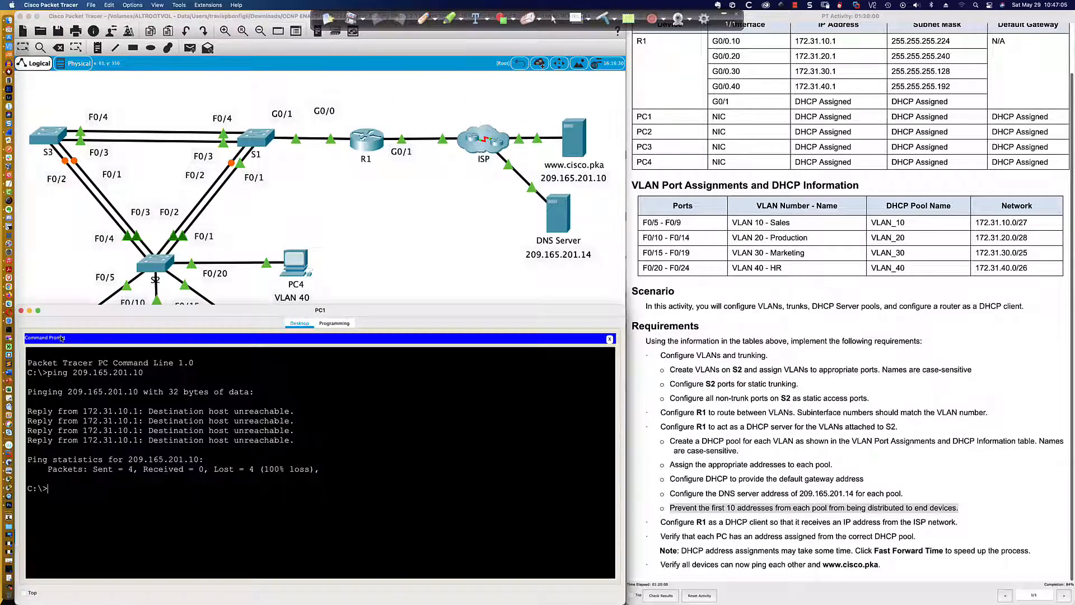
pyautogui.click(610, 339)
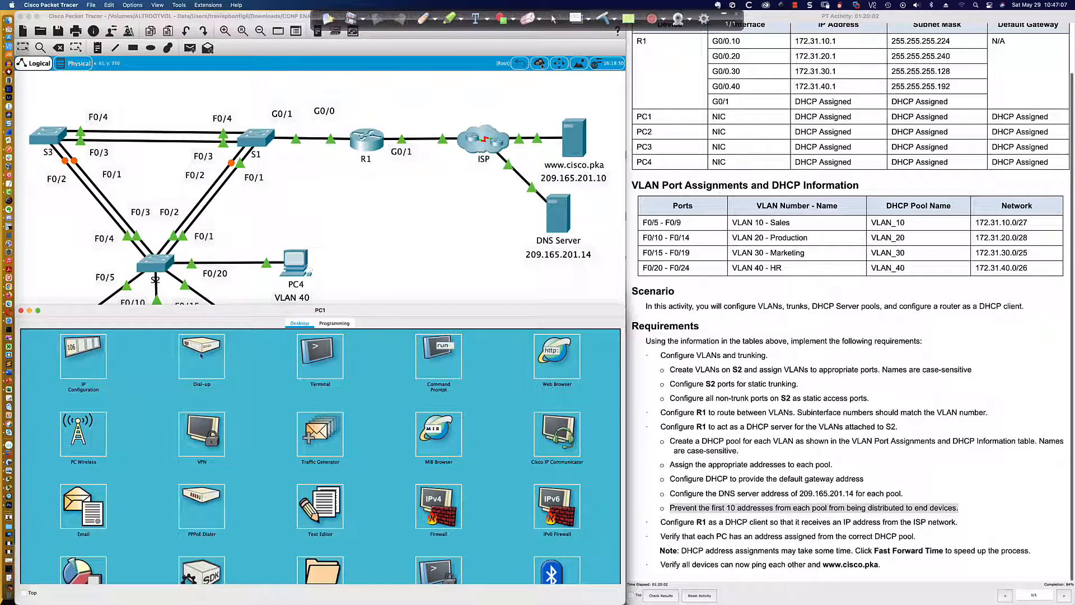
pyautogui.click(96, 358)
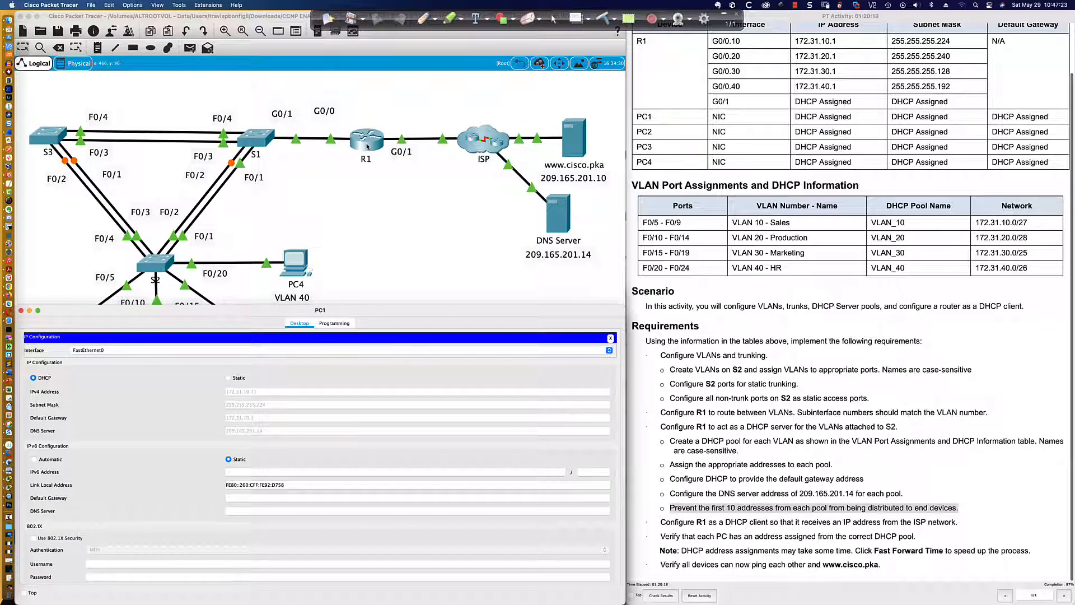
pyautogui.click(611, 338)
pyautogui.click(449, 357)
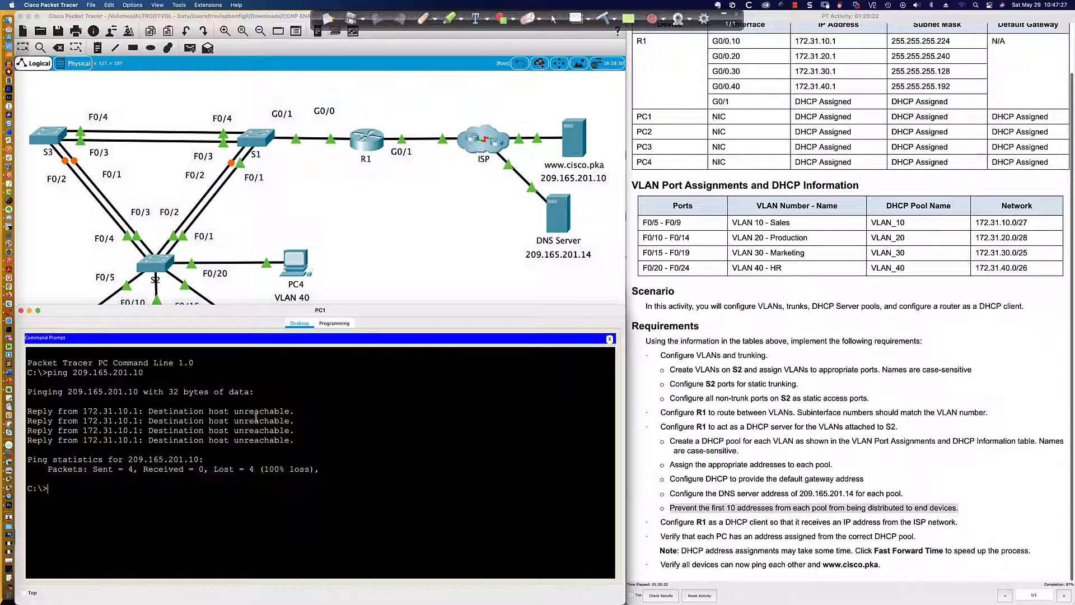
pyautogui.moveTo(57, 412); pyautogui.dragTo(142, 412)
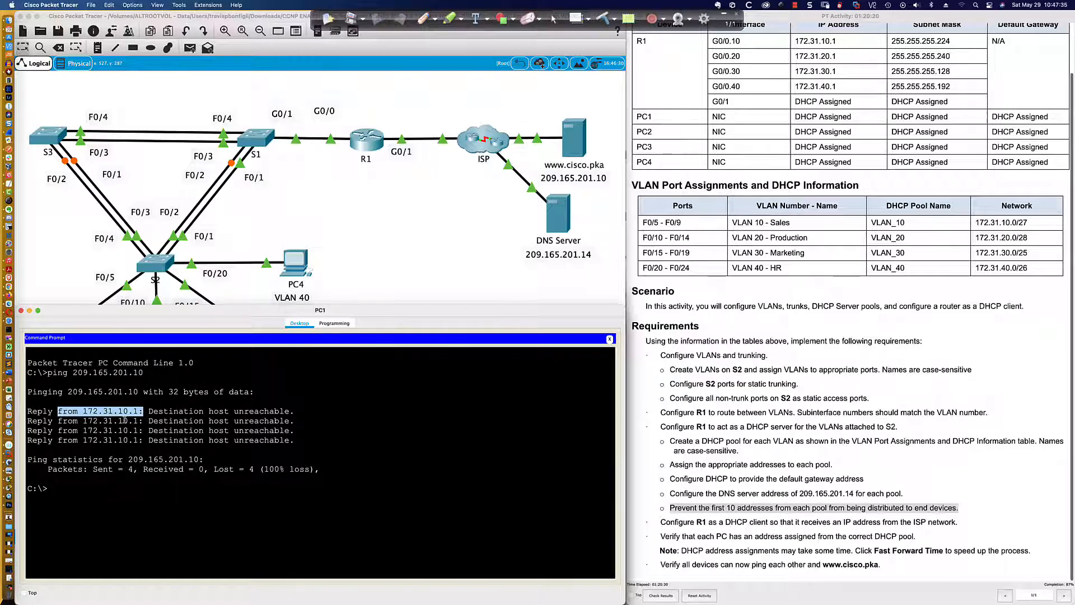
# - Return to R1's command line and display its routing table with sh ip route
pyautogui.click(366, 149)
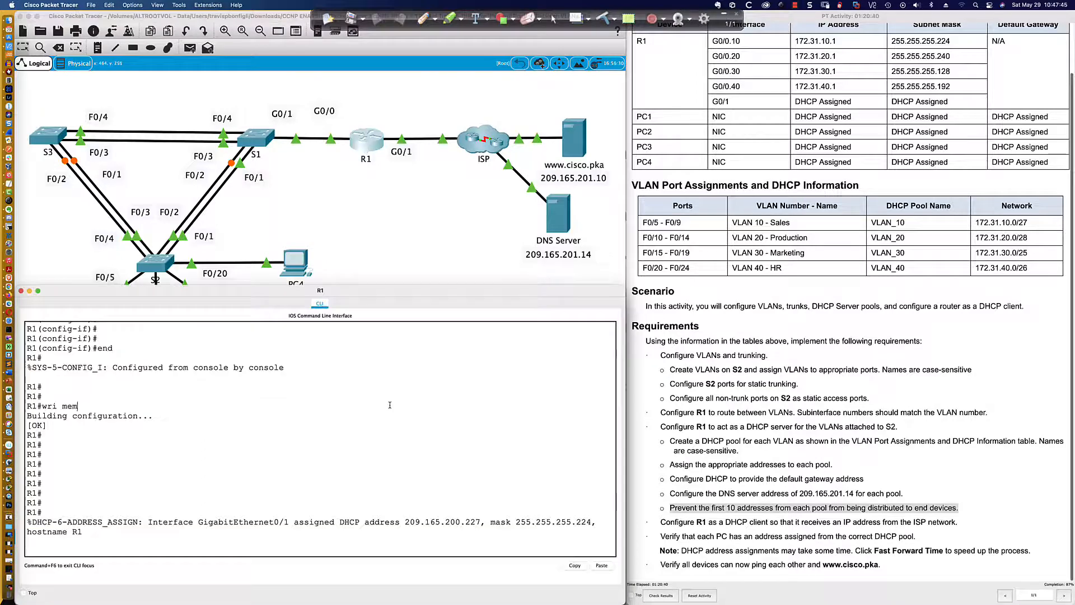
pyautogui.press('Return')
pyautogui.press('Return')
pyautogui.press('Return')
pyautogui.press('Return')
pyautogui.press('Return')
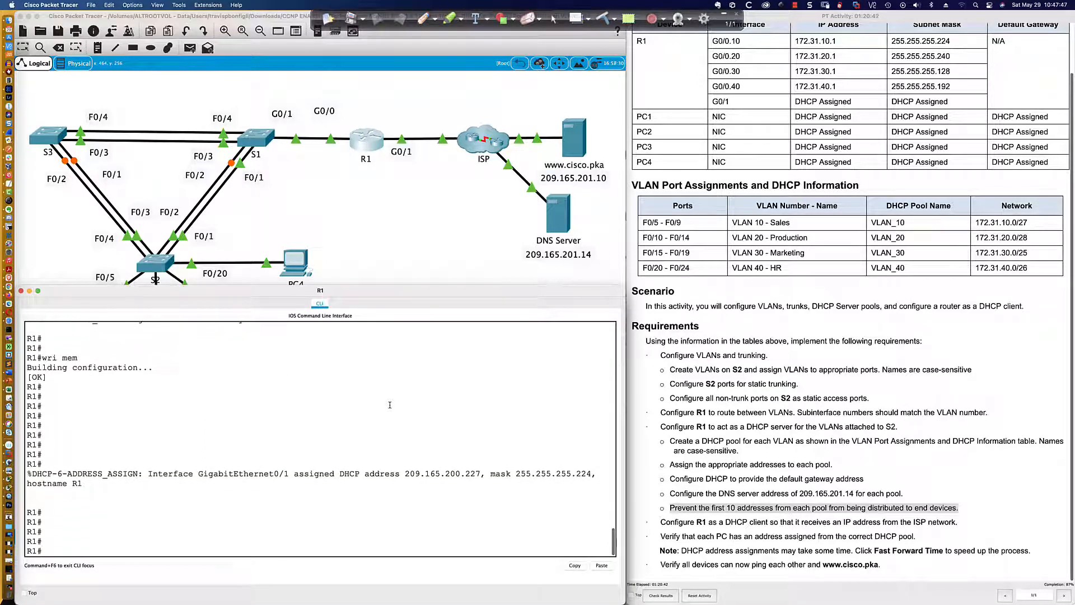
pyautogui.write('sh ip route')
pyautogui.press('Return')
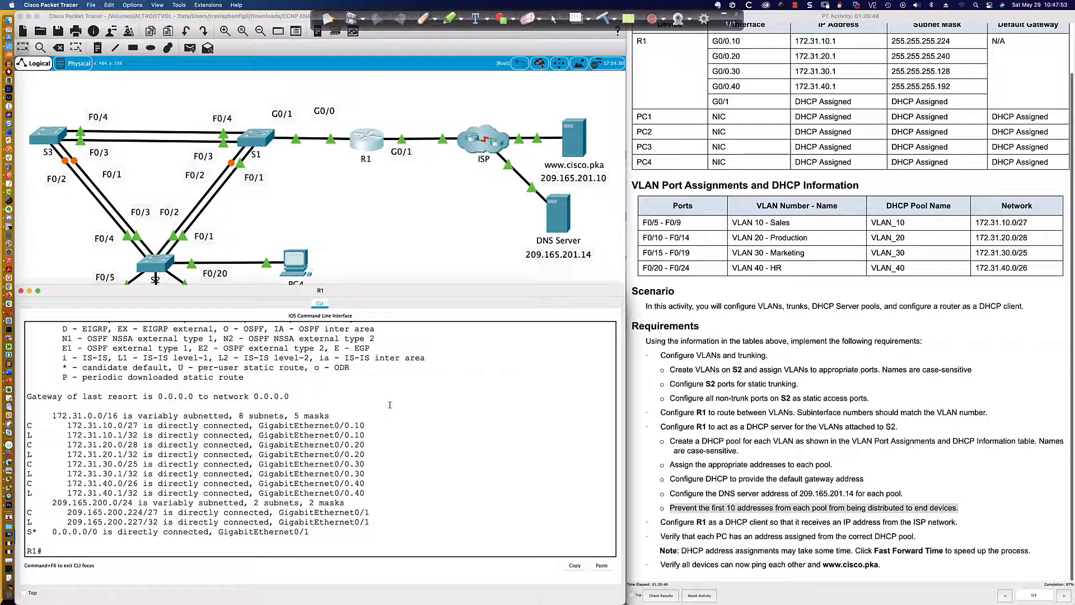
# - Repeat the ping to 209.165.201.10 twice from PC1's Command Prompt
pyautogui.click(398, 269)
pyautogui.click(54, 338)
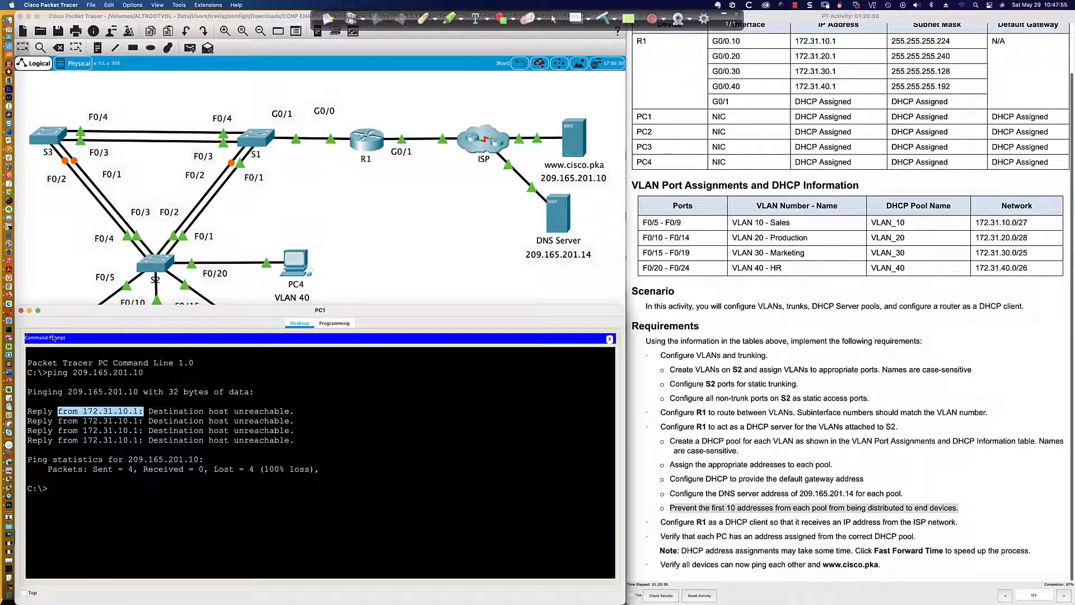
pyautogui.click(454, 404)
pyautogui.press('Up')
pyautogui.press('Return')
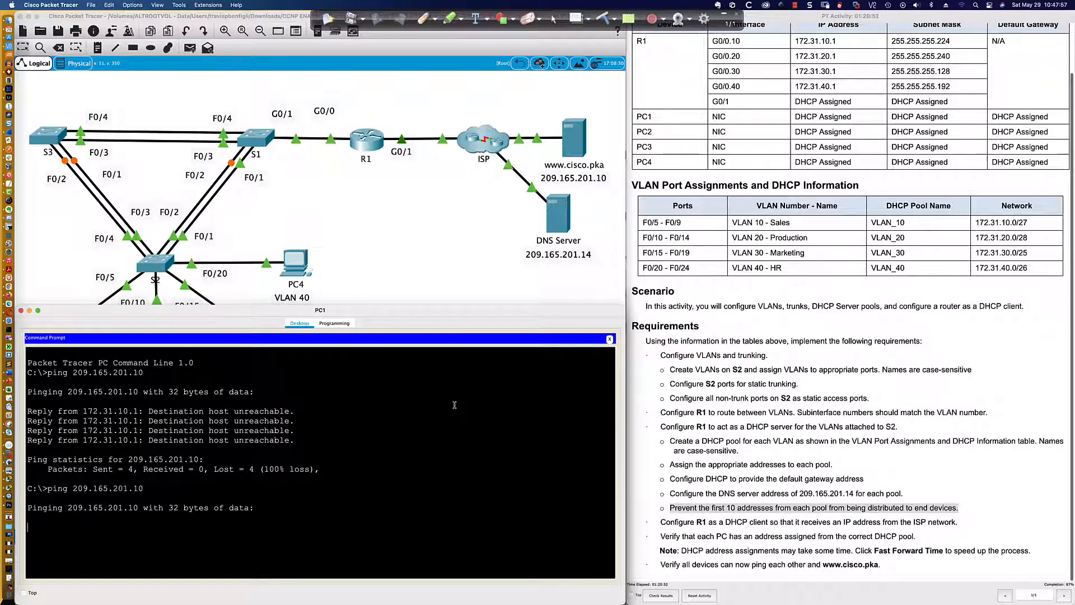
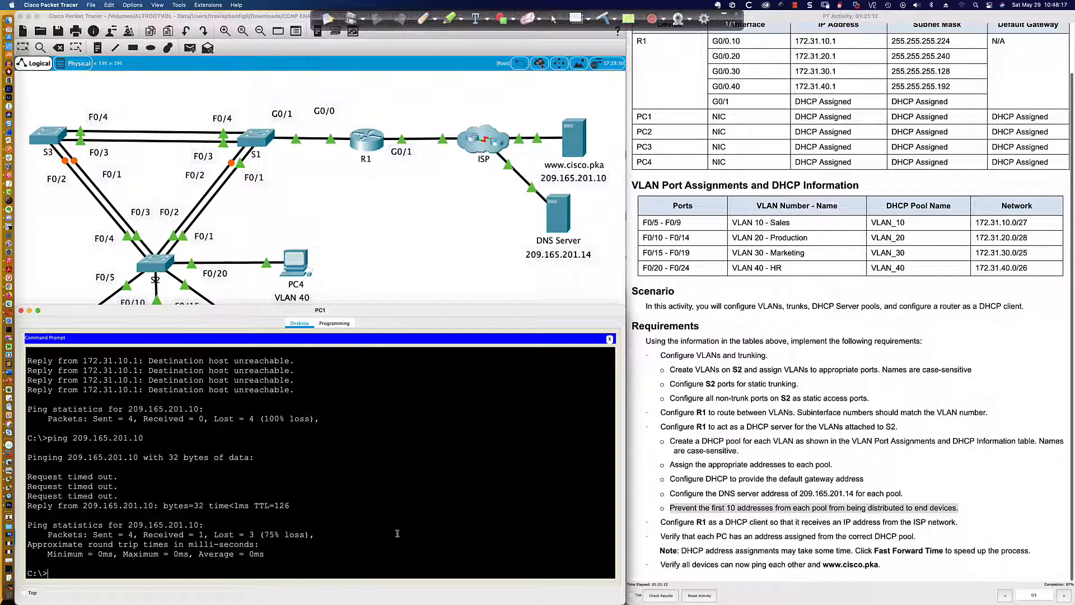
pyautogui.press('Up')
pyautogui.press('Return')
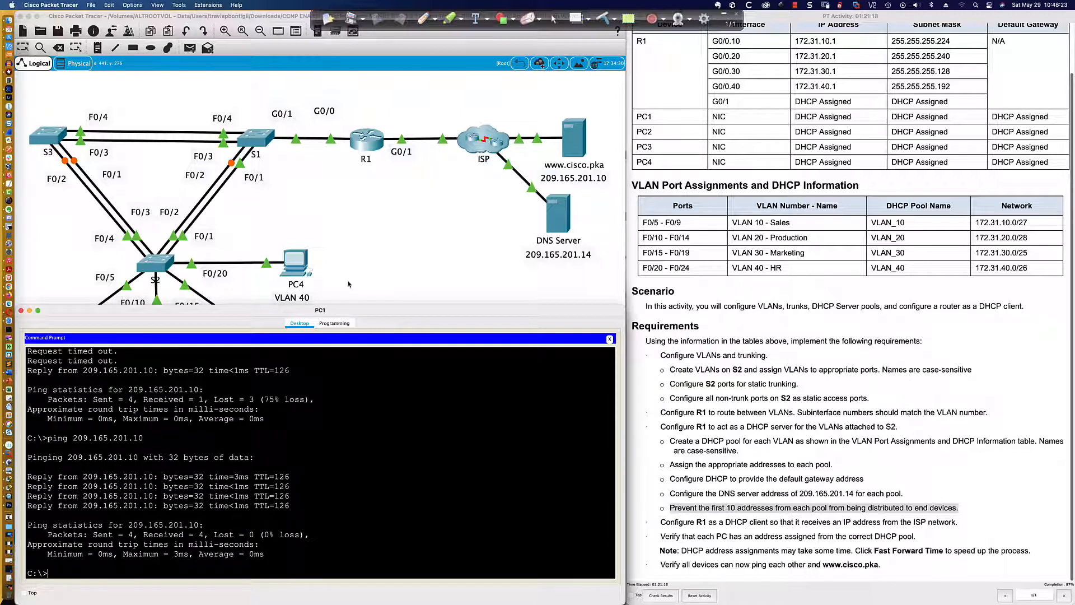
# - Close PC1 and set PC2's IPv4 configuration to DHCP
pyautogui.press('super+w')
pyautogui.click(160, 361)
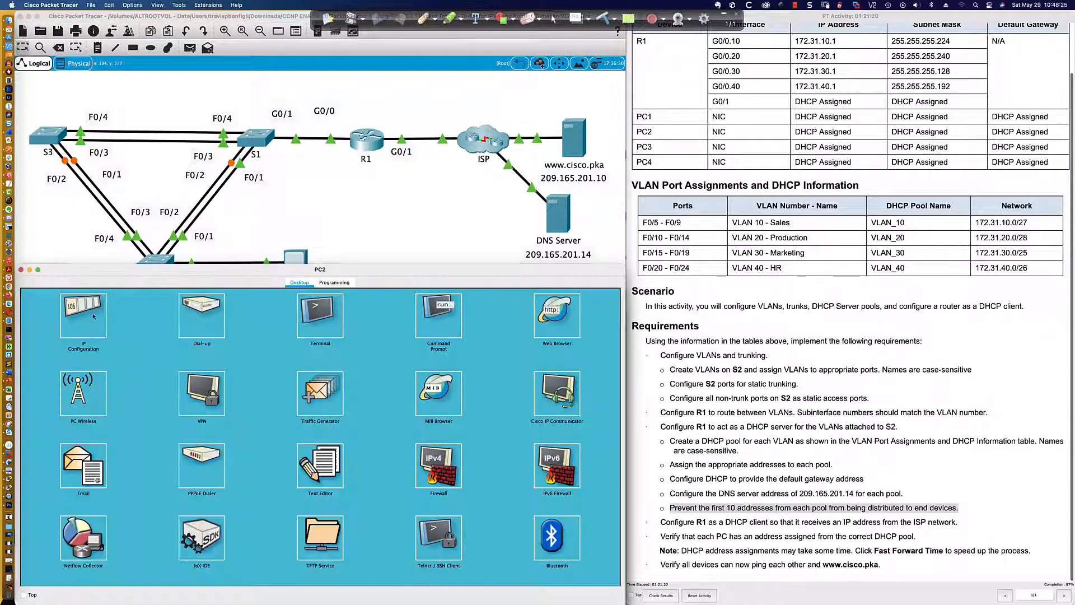
pyautogui.click(93, 316)
pyautogui.click(49, 337)
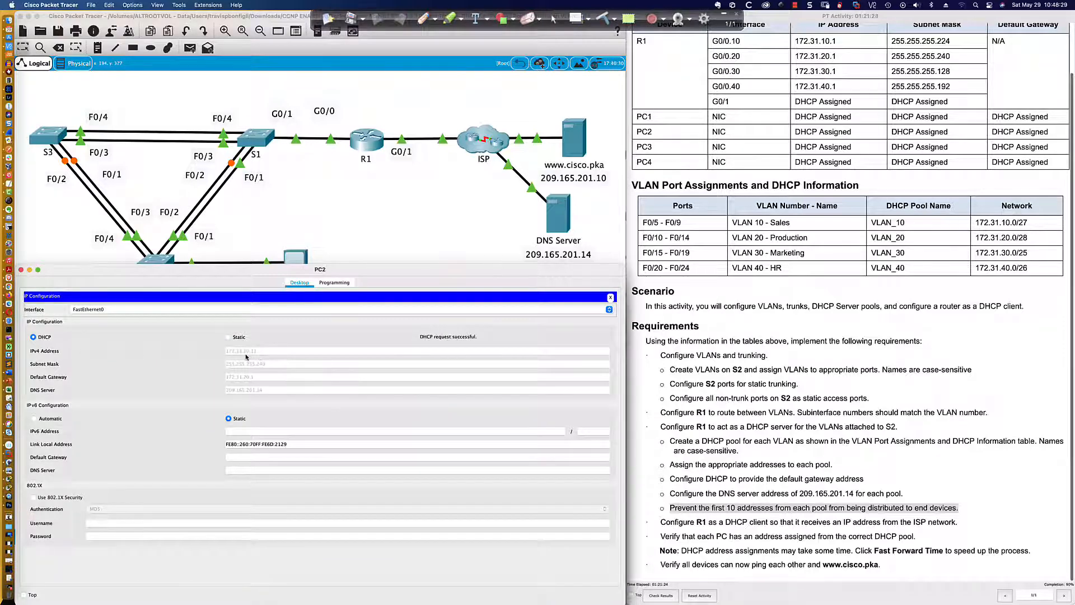
# - Ping the web server at 209.165.201.10 from PC2's Command Prompt
pyautogui.click(611, 298)
pyautogui.click(455, 315)
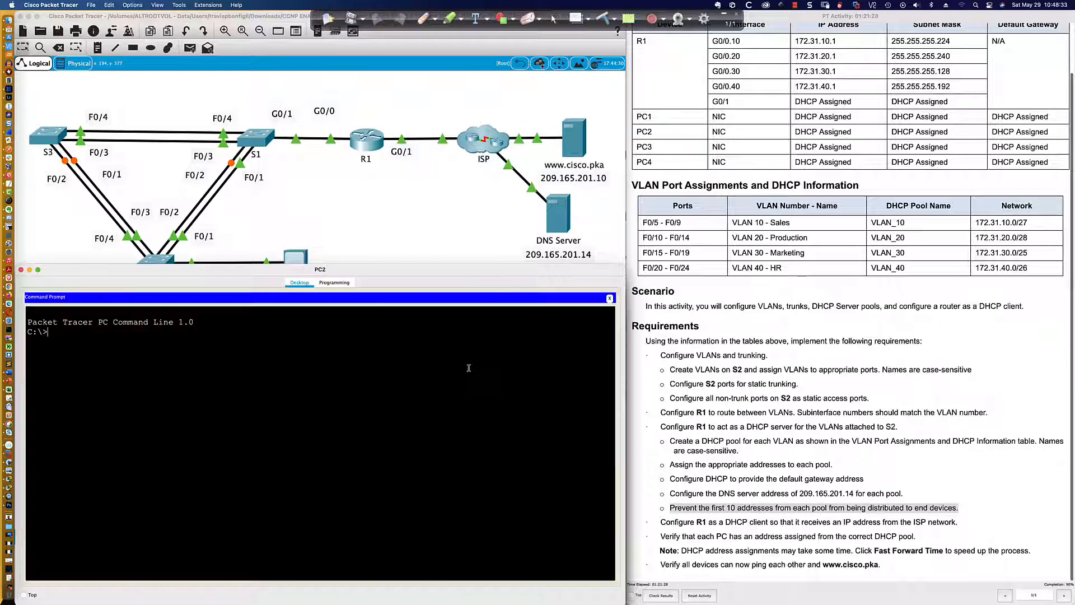
pyautogui.write('ping')
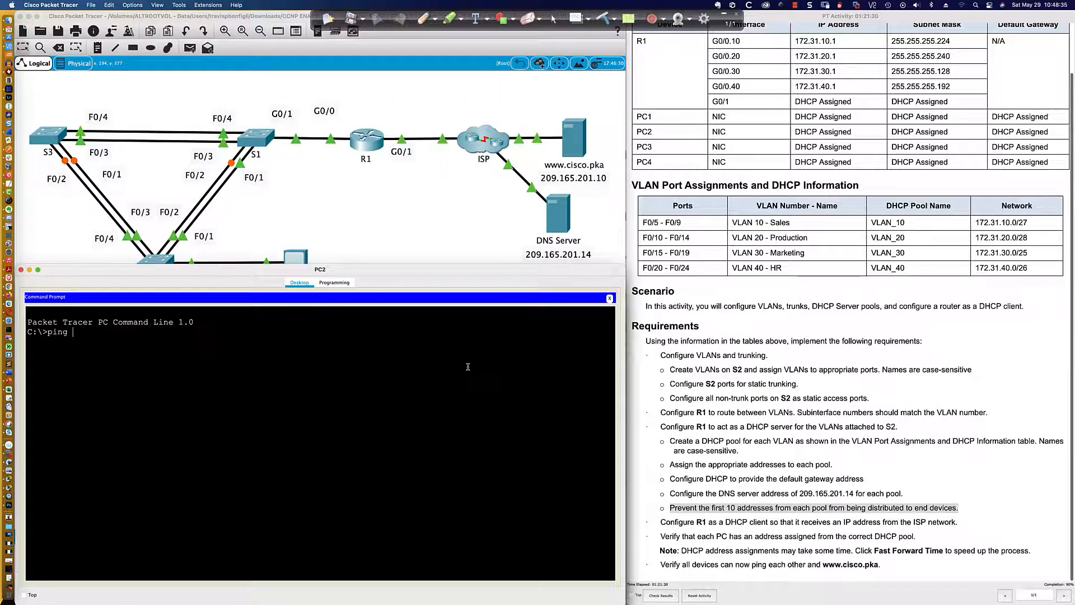
pyautogui.write('209.165.201.10')
pyautogui.press('Return')
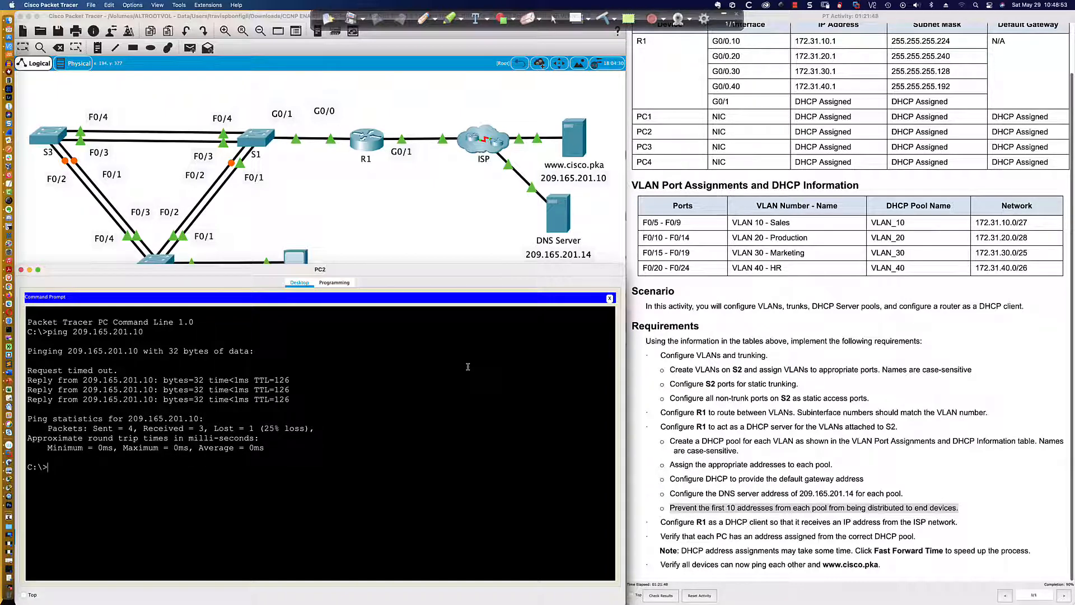
# - Ping the DNS server at 209.165.201.14 from PC2, editing the previous command, and close the Command Prompt
pyautogui.press('Up')
pyautogui.press('BackSpace')
pyautogui.write('4')
pyautogui.press('Return')
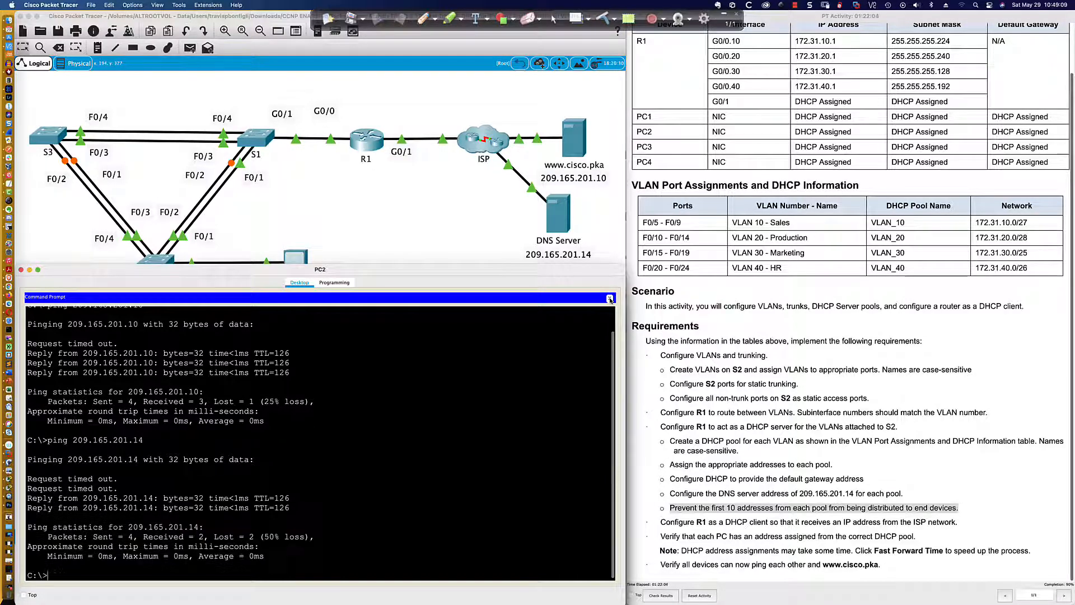
pyautogui.click(610, 298)
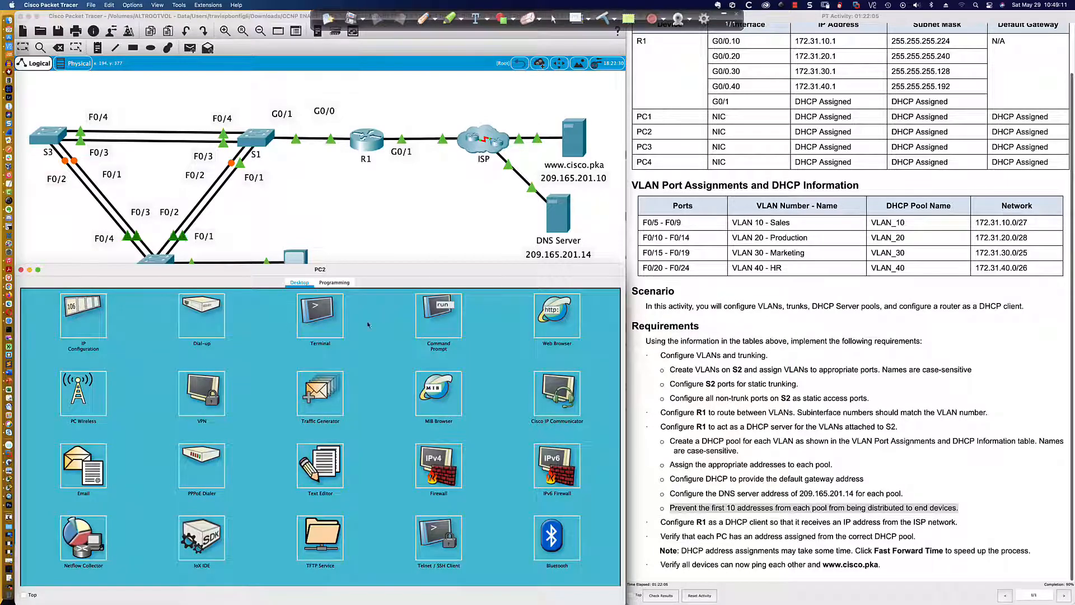
pyautogui.click(557, 316)
pyautogui.click(285, 311)
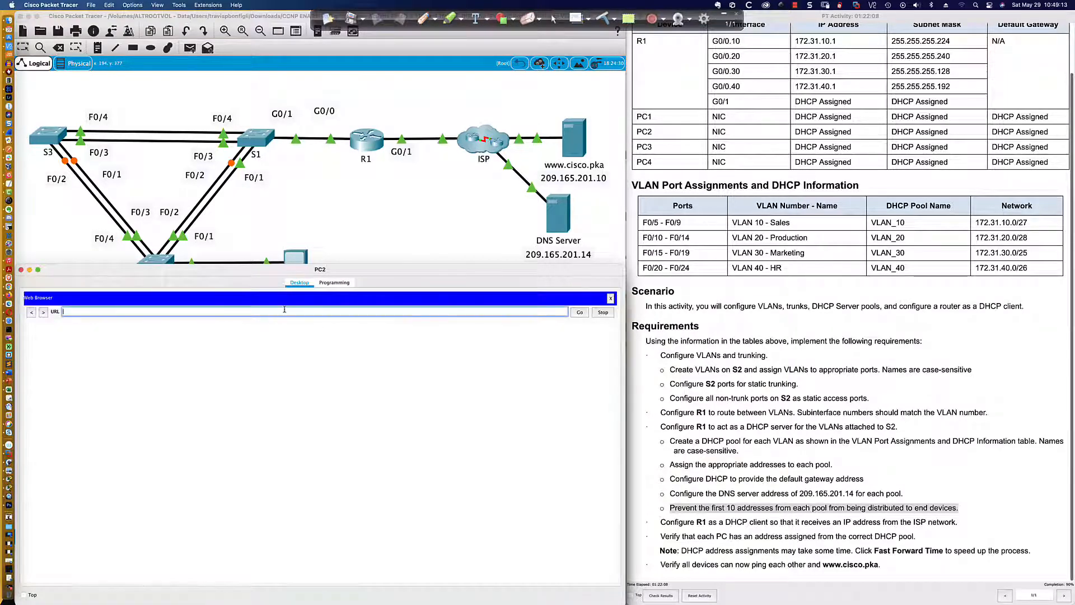
pyautogui.write('www.cisco.pka')
pyautogui.press('Return')
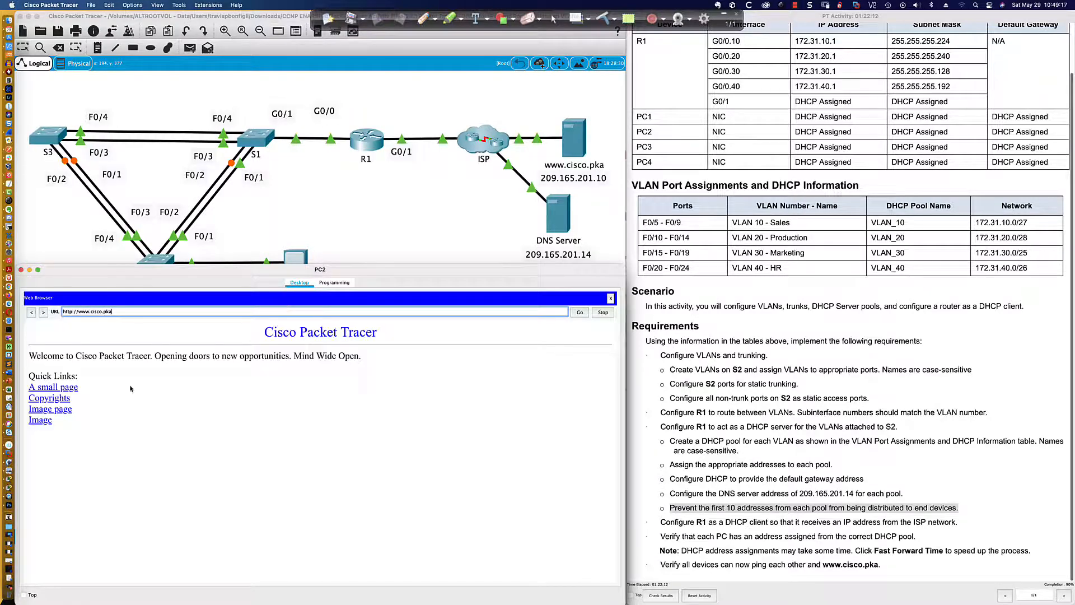
pyautogui.click(75, 388)
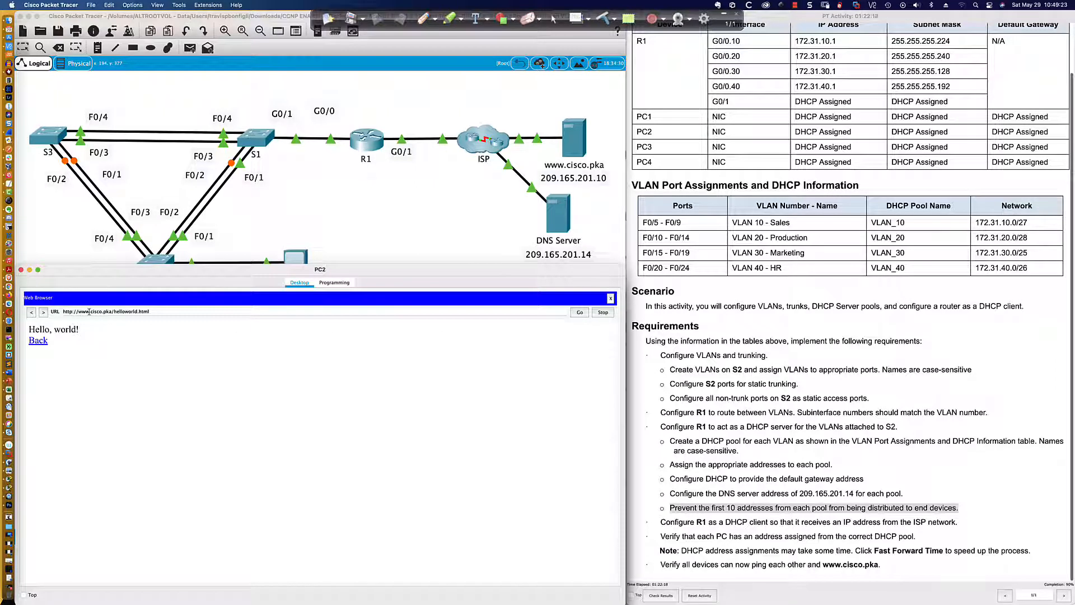
pyautogui.moveTo(167, 313); pyautogui.dragTo(55, 311)
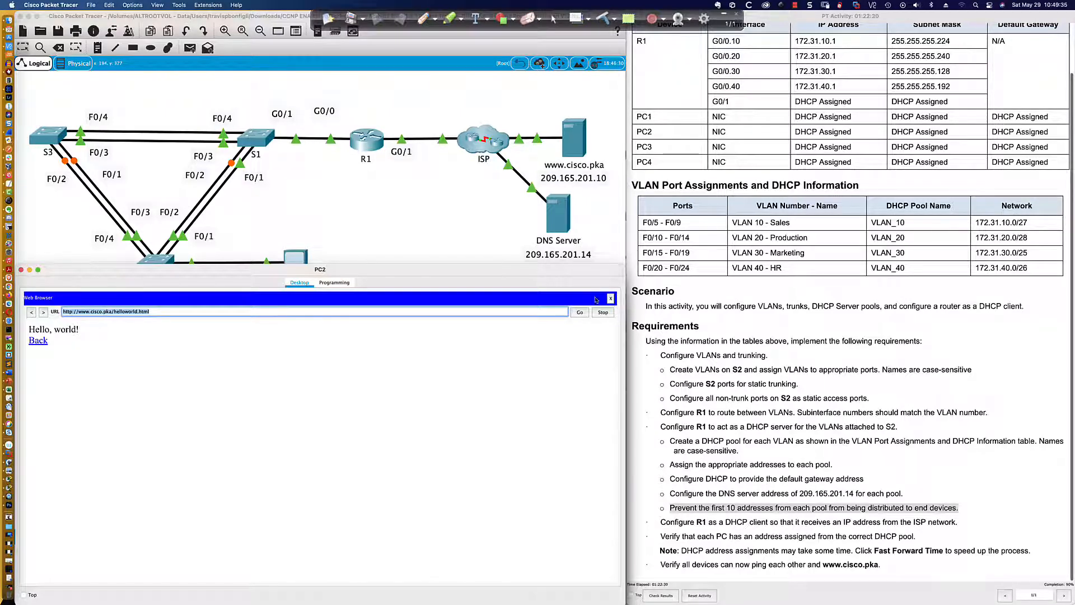
# - Open PC3's IP Configuration and set its IPv4 addressing to DHCP
pyautogui.click(384, 220)
pyautogui.click(268, 339)
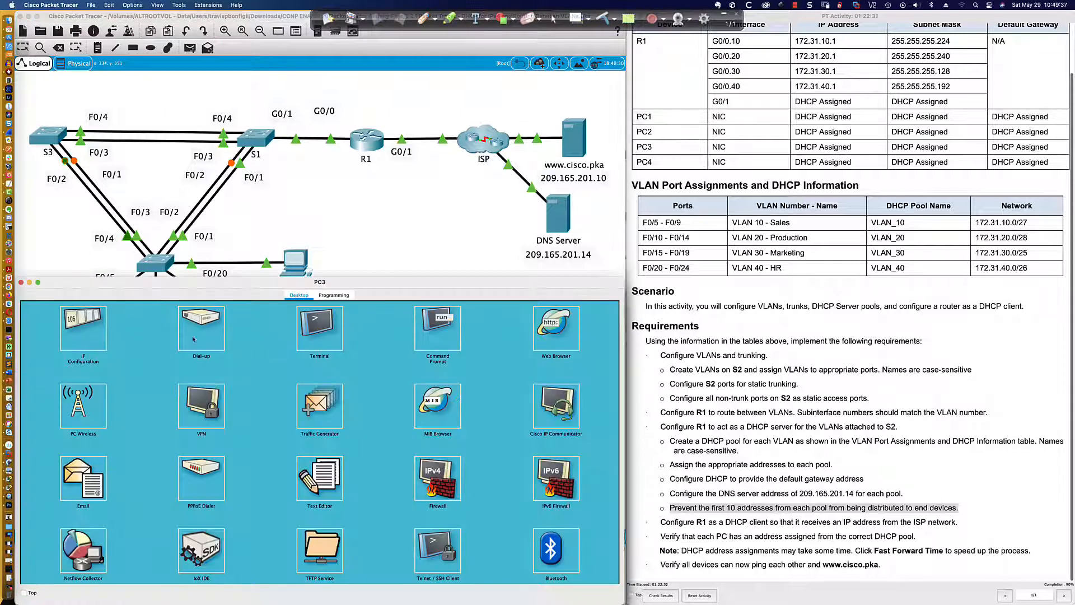
pyautogui.click(166, 347)
pyautogui.click(33, 349)
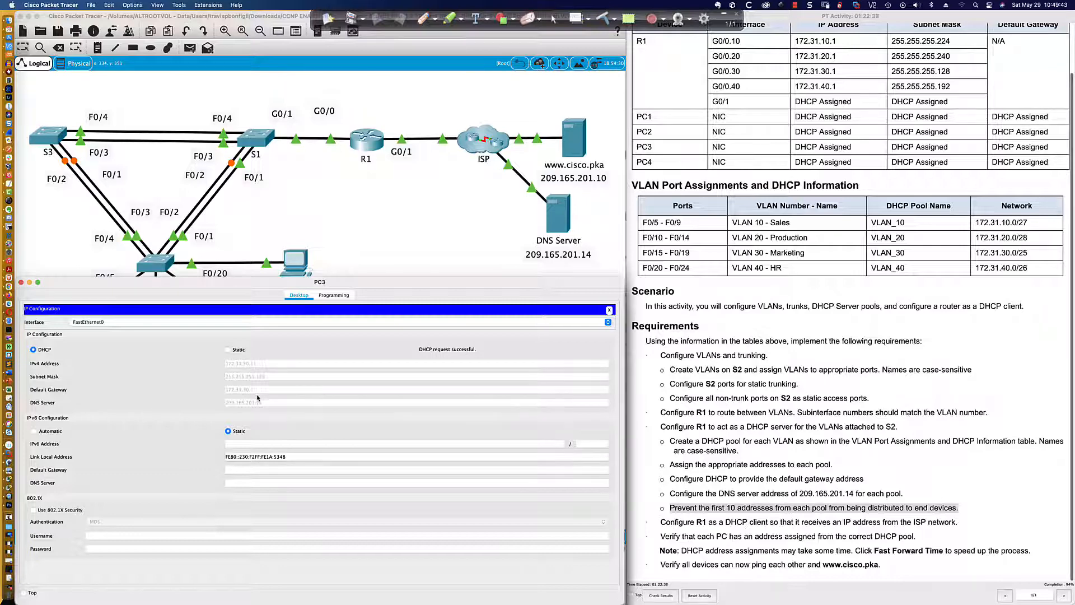
# - Close the IP Configuration and ping the web server at 209.165.201.10 from PC3's Command Prompt
pyautogui.click(609, 310)
pyautogui.click(448, 336)
pyautogui.write('p')
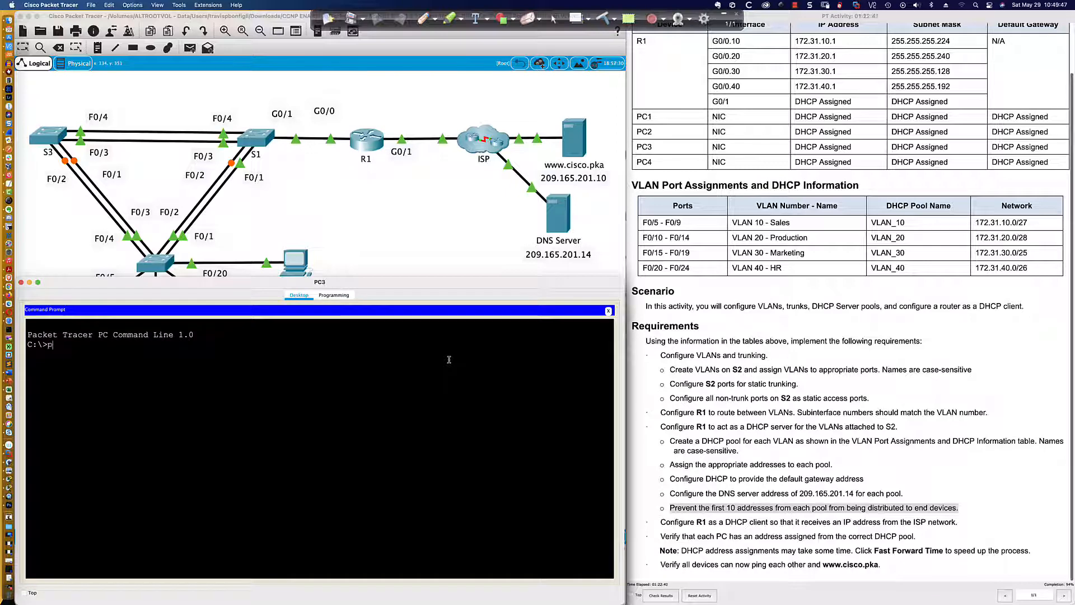
pyautogui.write('ing 209.165')
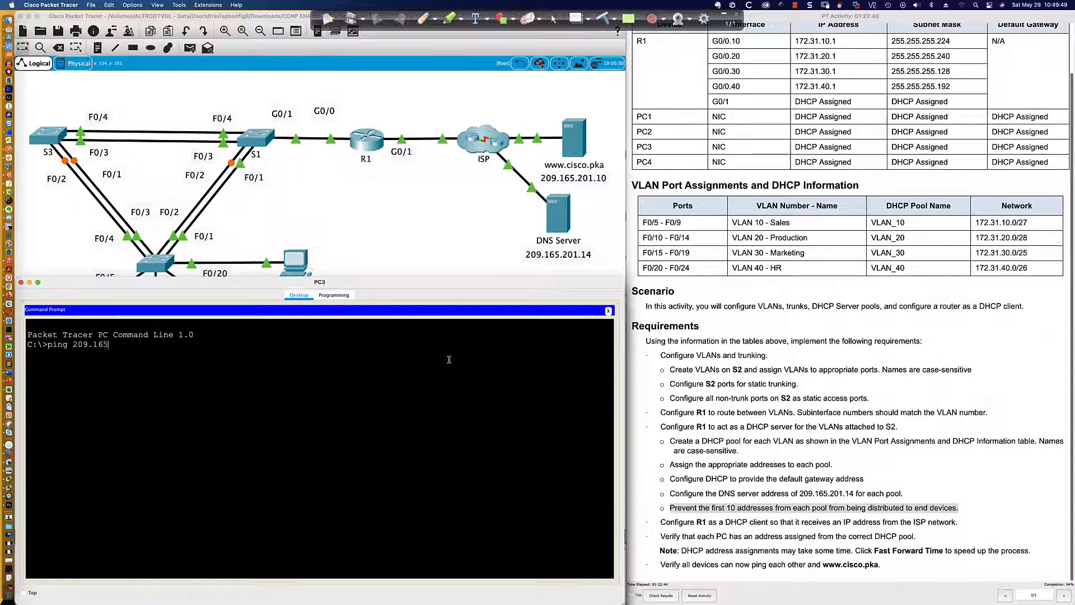
pyautogui.write('.201.10')
pyautogui.press('Return')
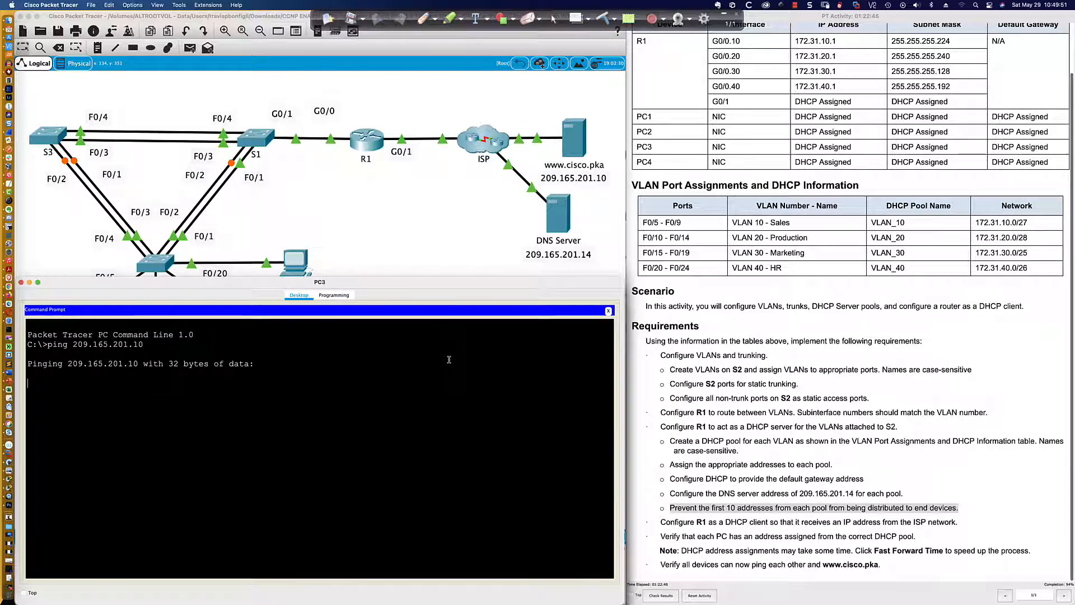
# - Open PC4's IP Configuration and set its IPv4 addressing to DHCP
pyautogui.click(293, 265)
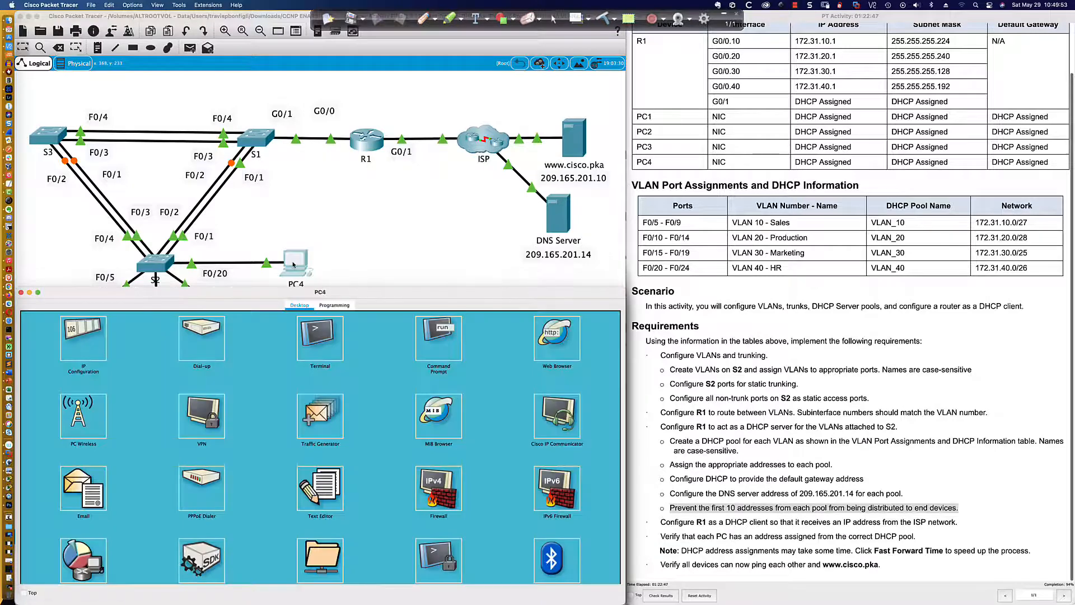
pyautogui.click(90, 338)
pyautogui.click(34, 359)
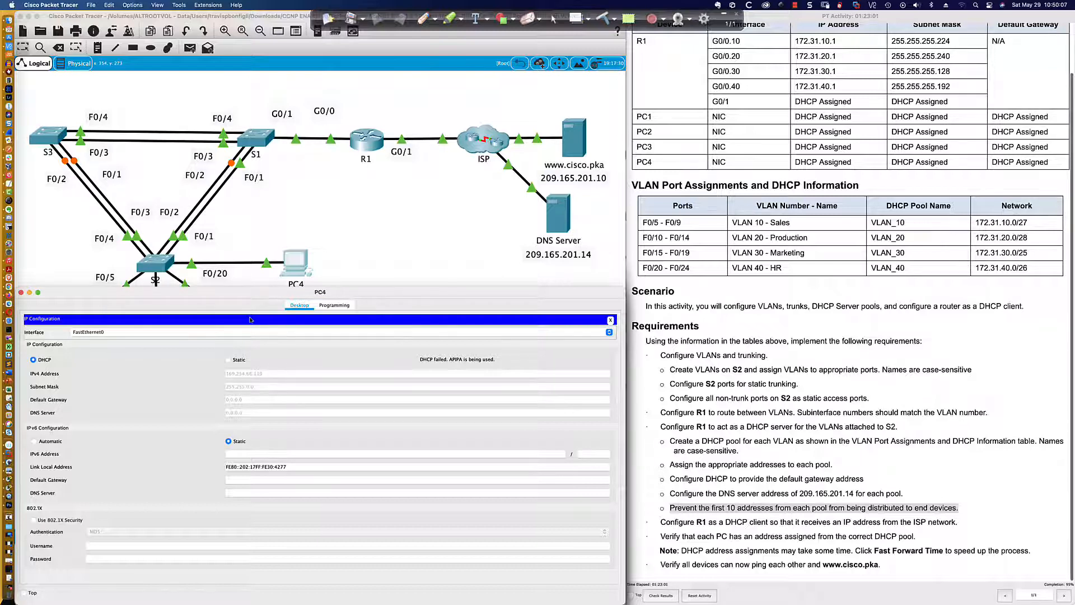
# - Review S2's port and VLAN summary in the topology, then return to PC4's IP Configuration
pyautogui.click(333, 258)
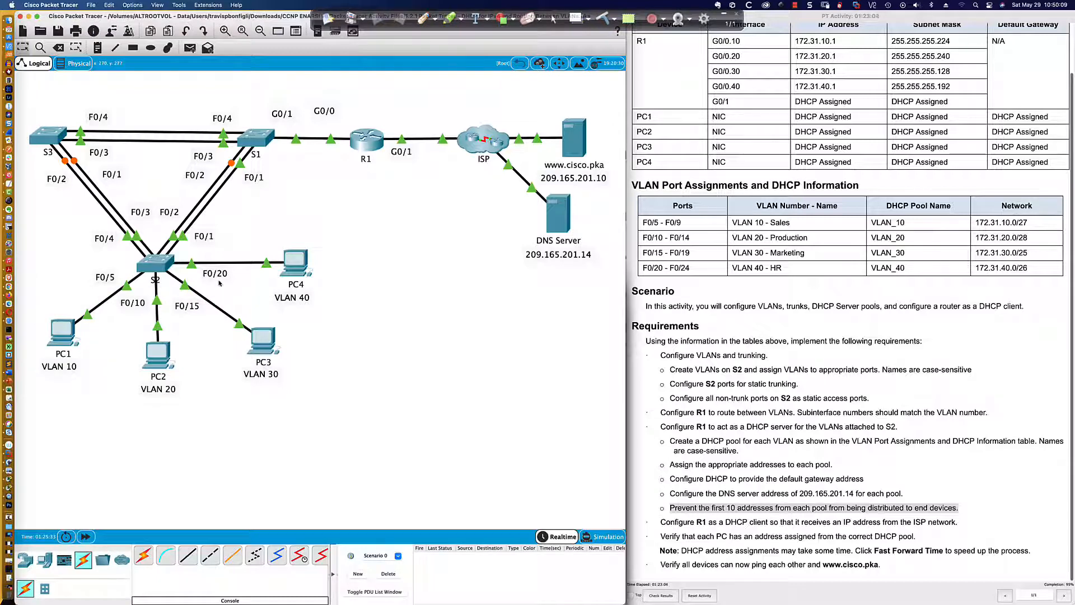
pyautogui.moveTo(149, 263)
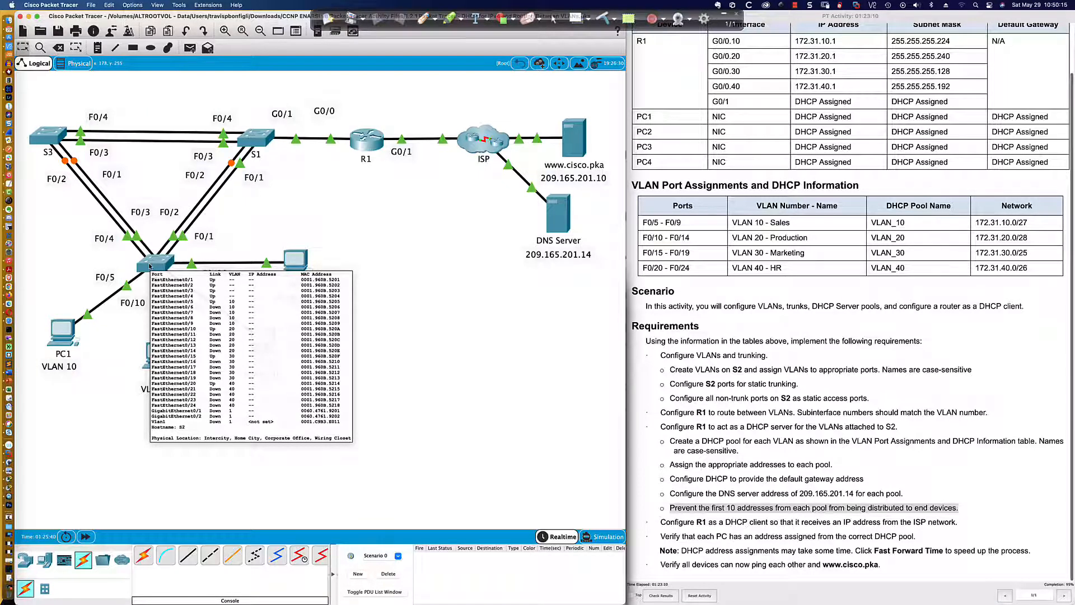
pyautogui.click(294, 261)
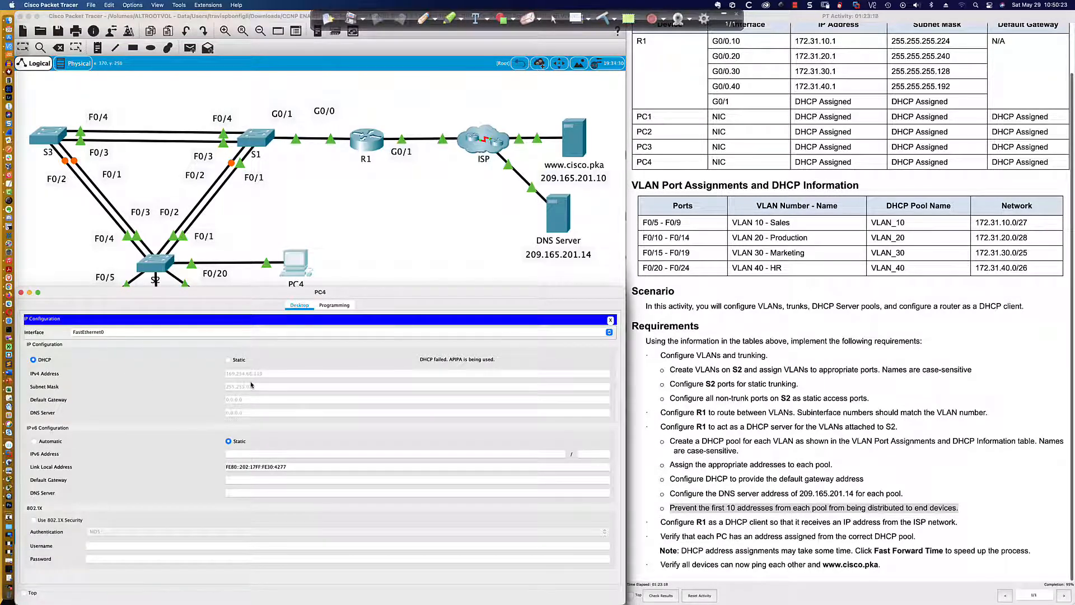
# - Enter privileged mode on S2 and examine the FastEthernet0/20 access settings in the running configuration
pyautogui.click(155, 262)
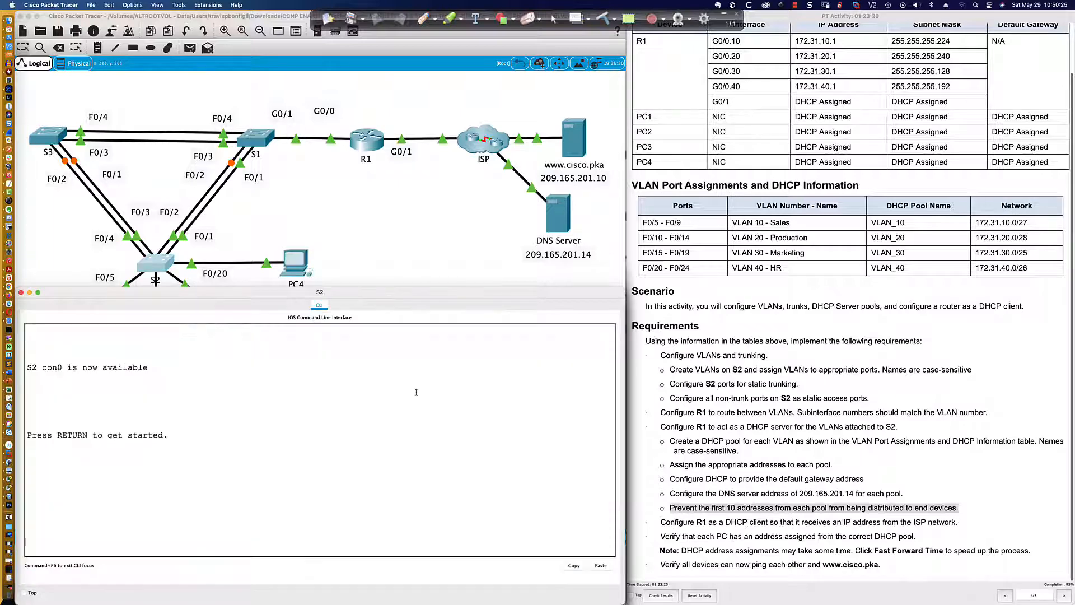
pyautogui.press('Return')
pyautogui.press('Return')
pyautogui.press('Return')
pyautogui.press('Return')
pyautogui.write('en')
pyautogui.press('Return')
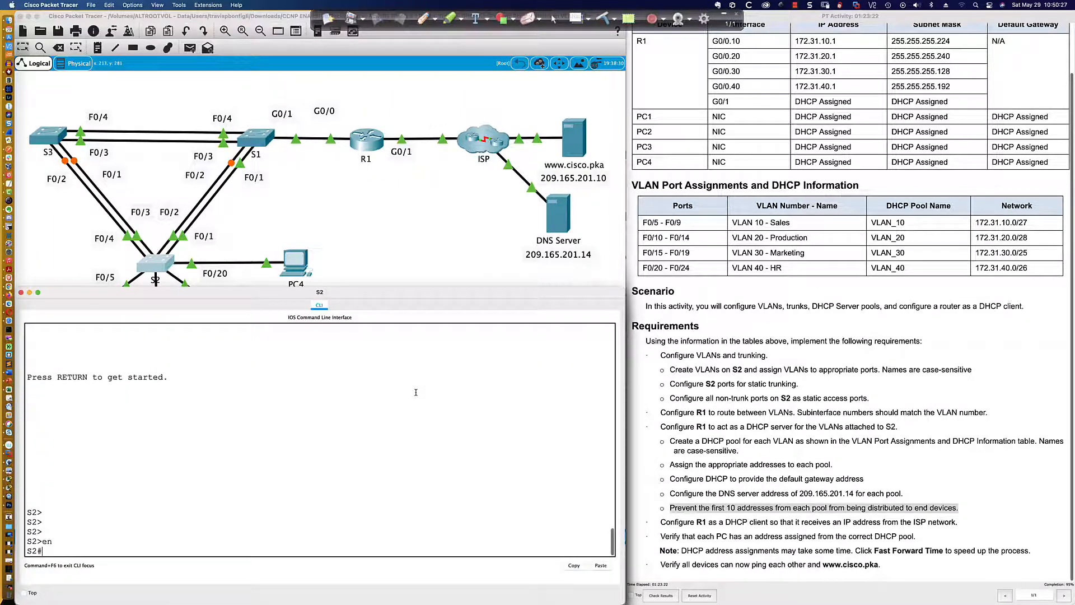
pyautogui.write('sh run')
pyautogui.press('Return')
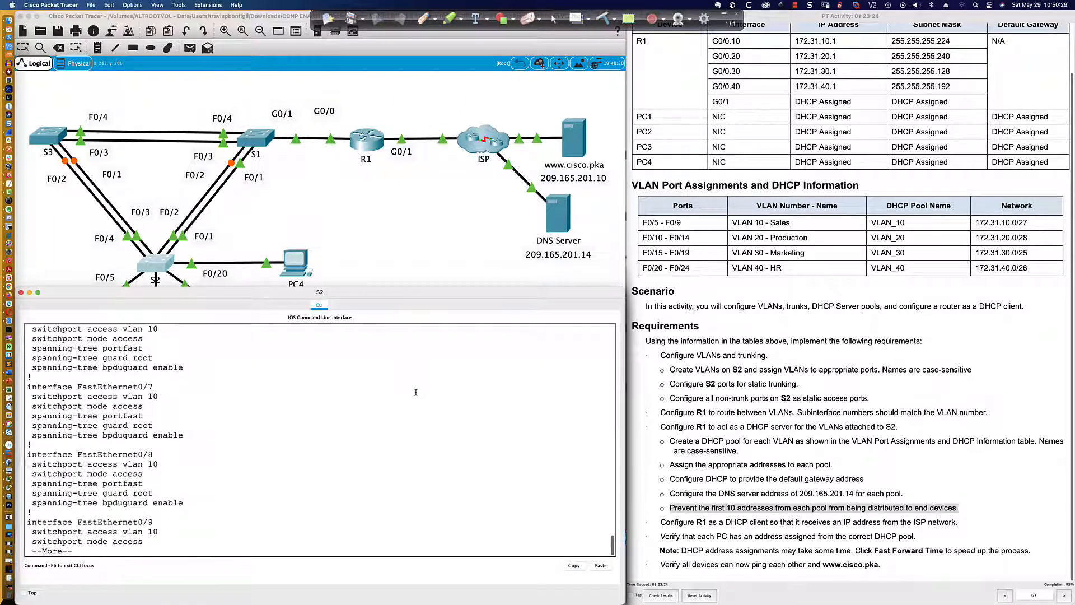
pyautogui.press('space')
pyautogui.press('space')
pyautogui.press('space')
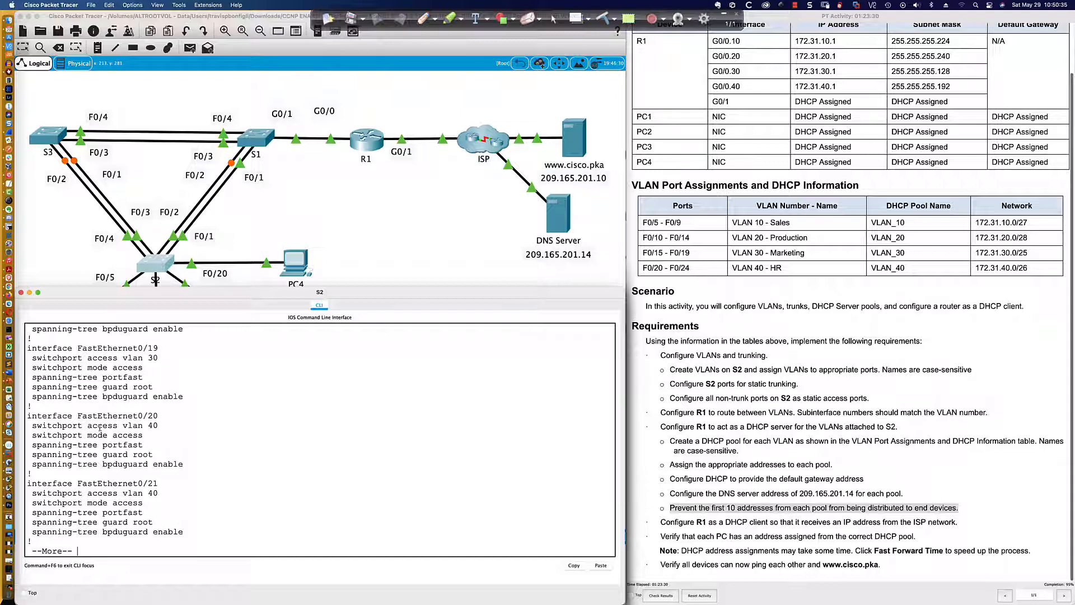
pyautogui.moveTo(92, 425); pyautogui.dragTo(217, 458)
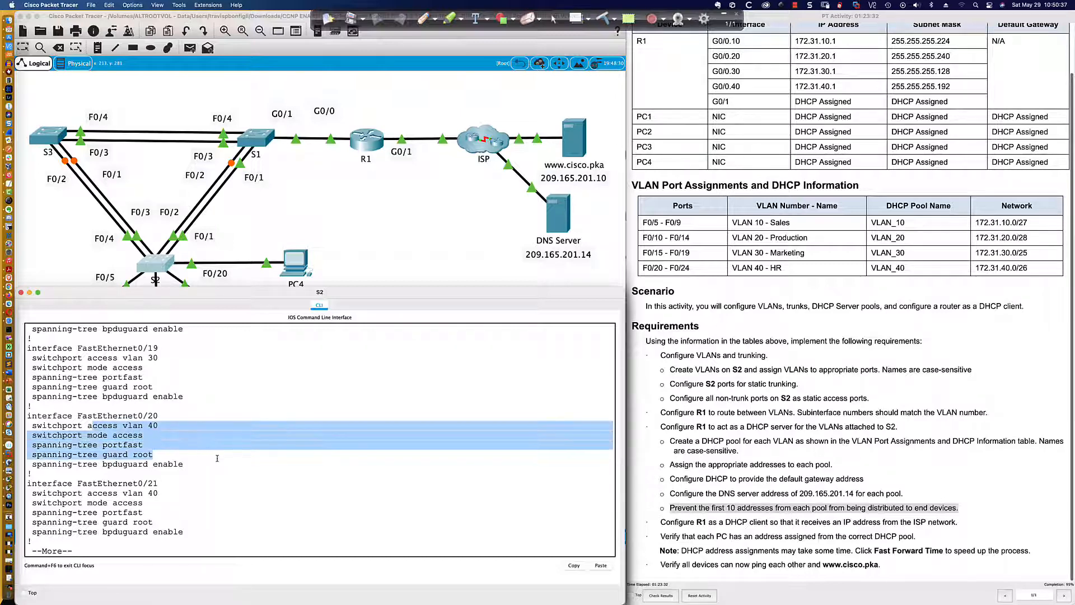
pyautogui.click(214, 435)
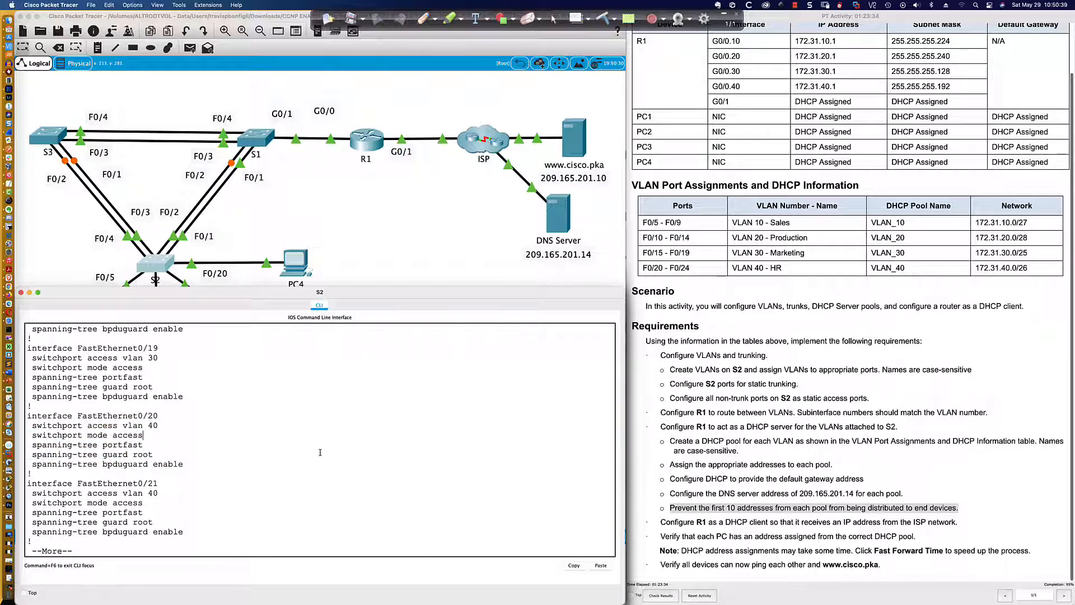
# - Leave the configuration listing and show S2's VLAN brief to check the ports assigned to VLAN 40 HR
pyautogui.write('qsh vlan')
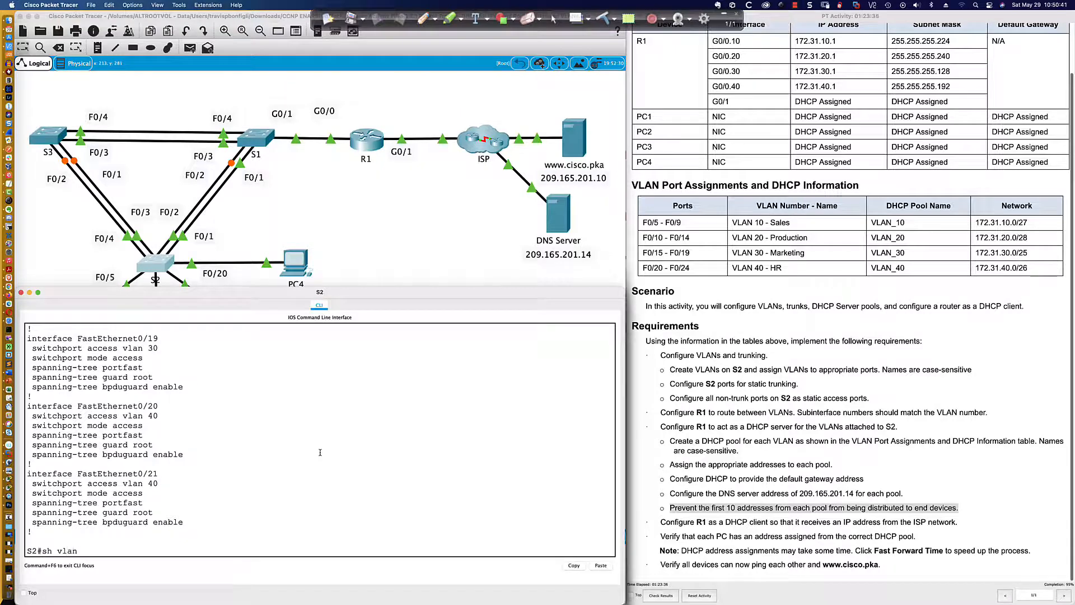
pyautogui.write(' bri')
pyautogui.press('Return')
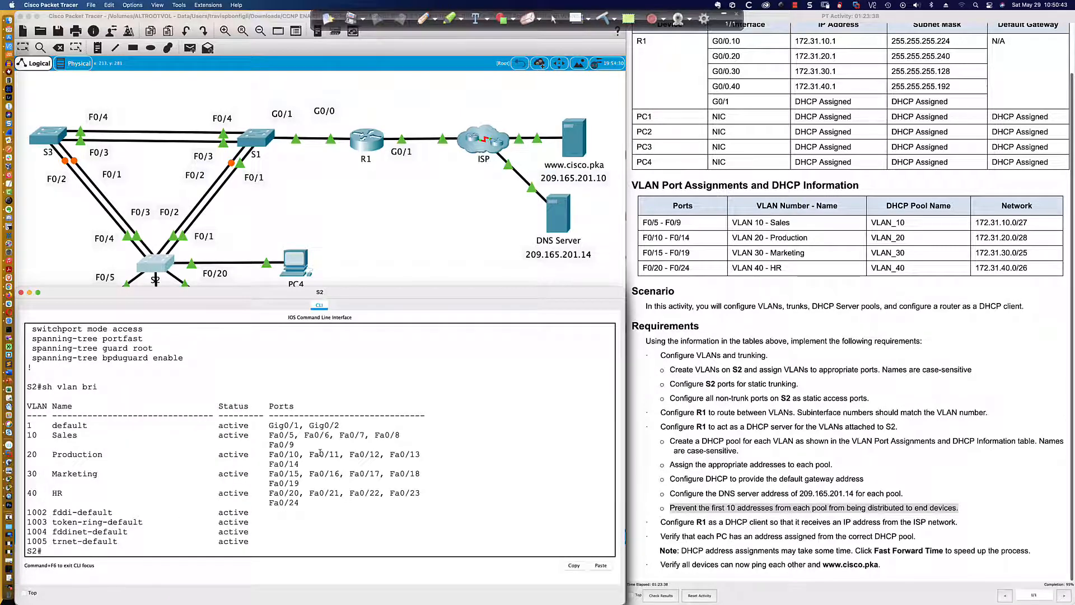
pyautogui.moveTo(269, 493); pyautogui.dragTo(295, 502)
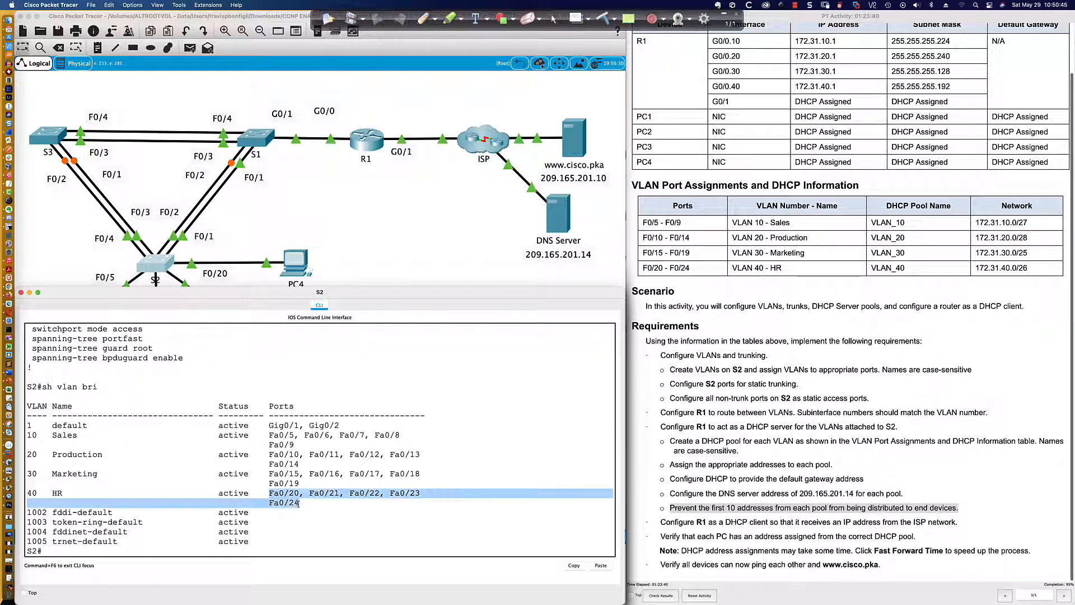
pyautogui.moveTo(27, 493); pyautogui.dragTo(298, 505)
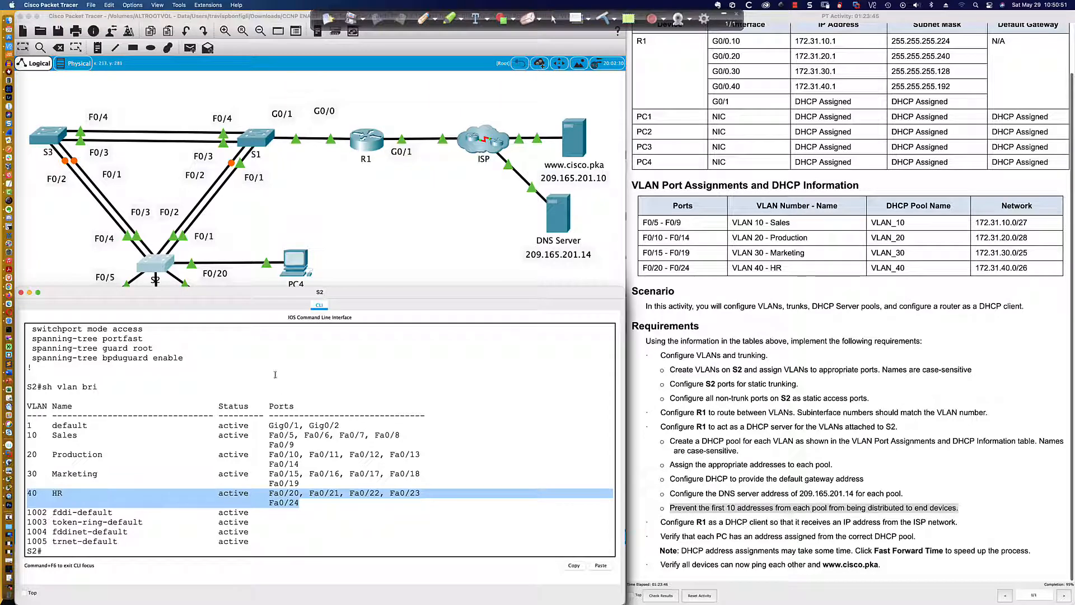
# - Show the brief IP interface status on router R1 to check its subinterfaces
pyautogui.click(358, 147)
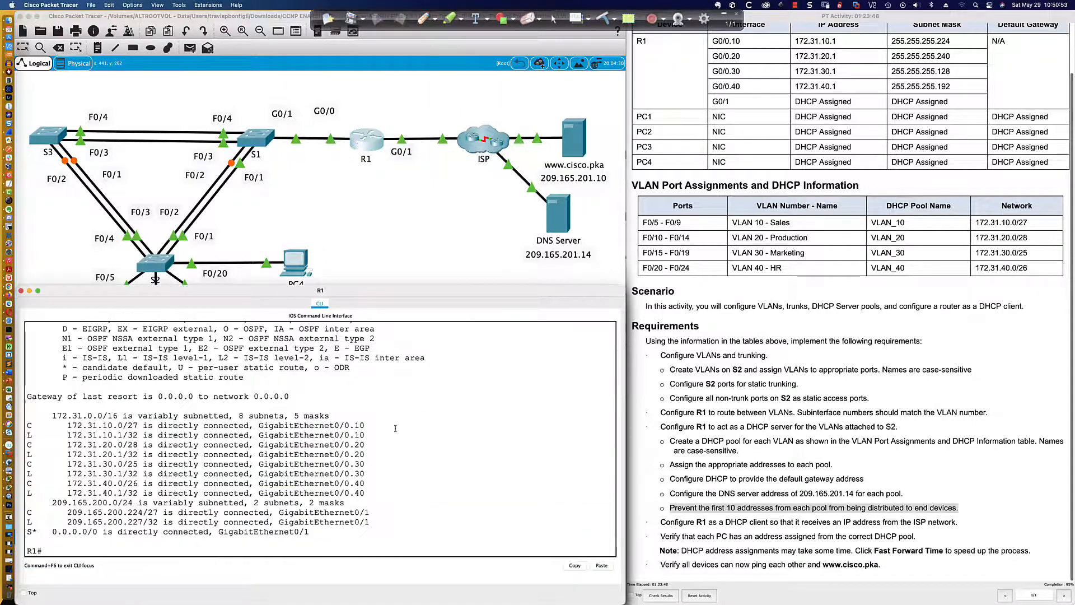
pyautogui.press('Return')
pyautogui.press('Return')
pyautogui.press('Return')
pyautogui.press('Return')
pyautogui.write('sh')
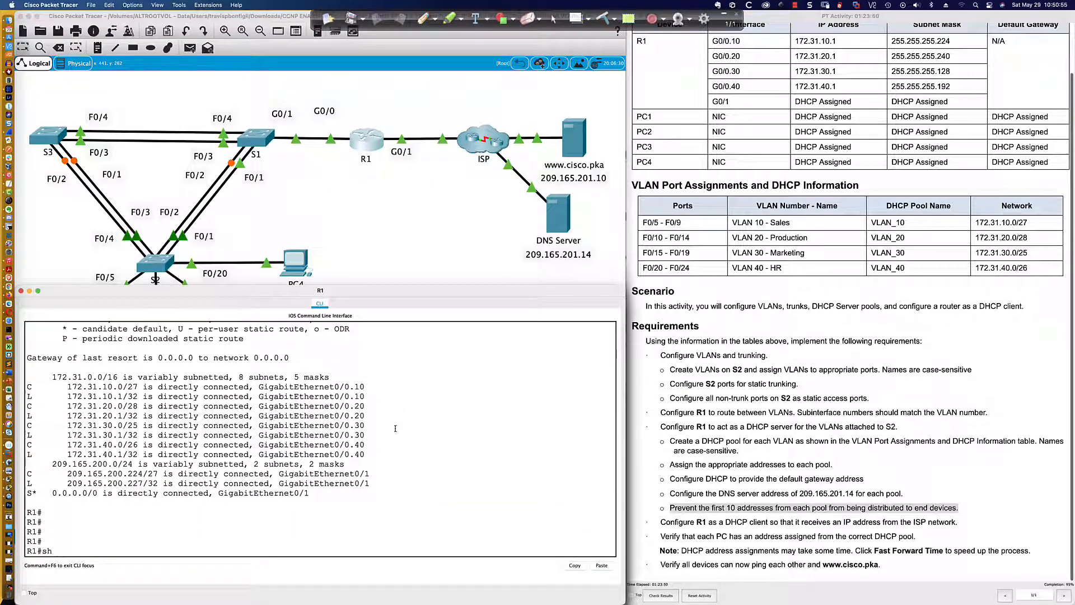
pyautogui.write(' ip int bri')
pyautogui.press('Return')
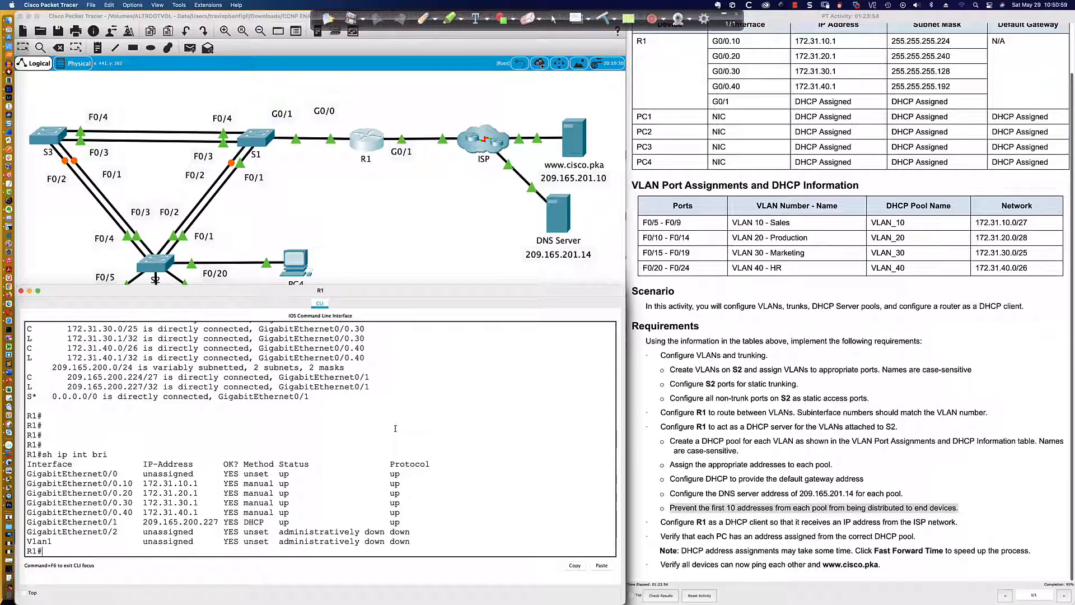
# - Show R1's running configuration and check the network statement of the VLAN_40 DHCP pool
pyautogui.write('sh run')
pyautogui.press('Return')
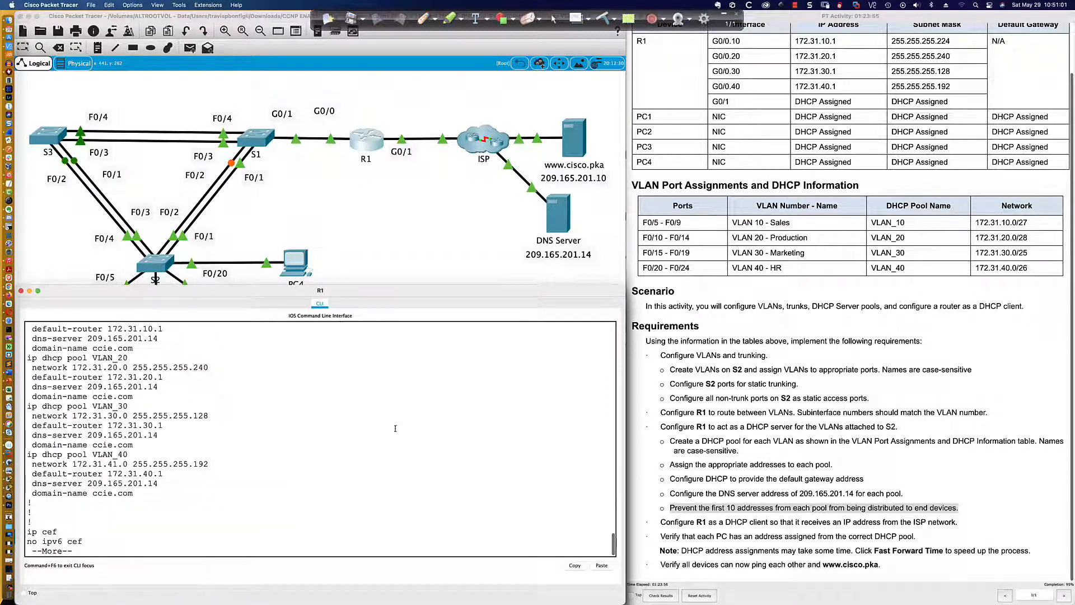
pyautogui.press('space')
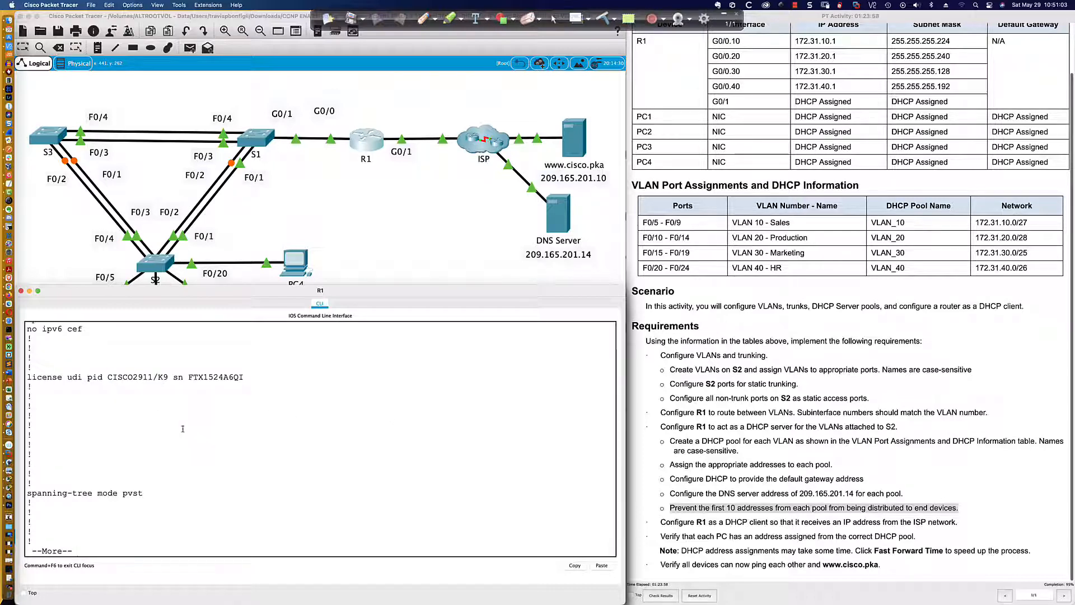
pyautogui.scroll(4, 182, 429)
pyautogui.scroll(2, 182, 429)
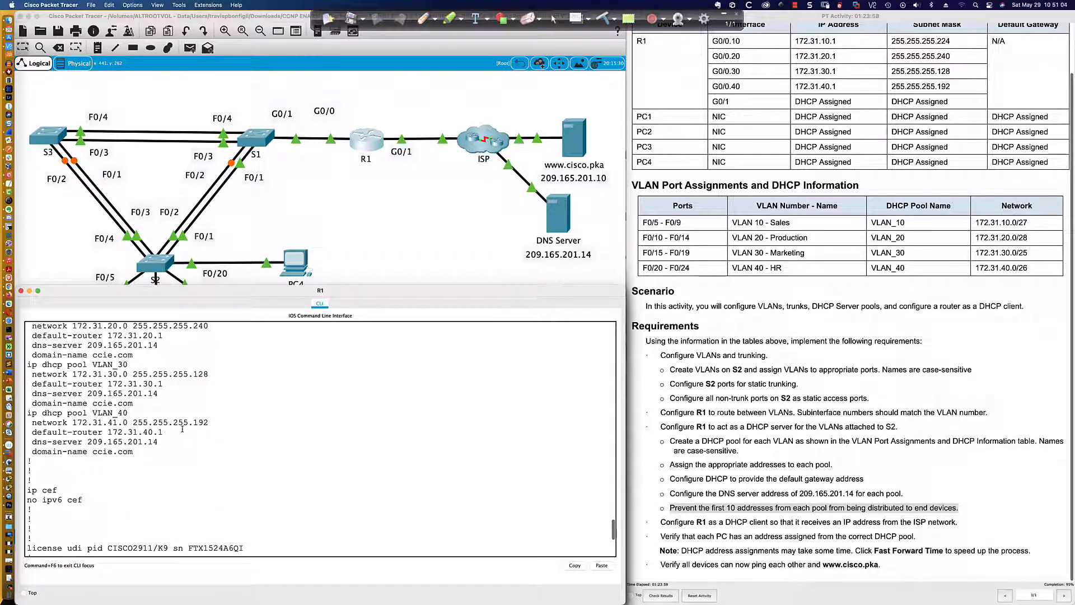
pyautogui.doubleClick(115, 423)
pyautogui.press('space')
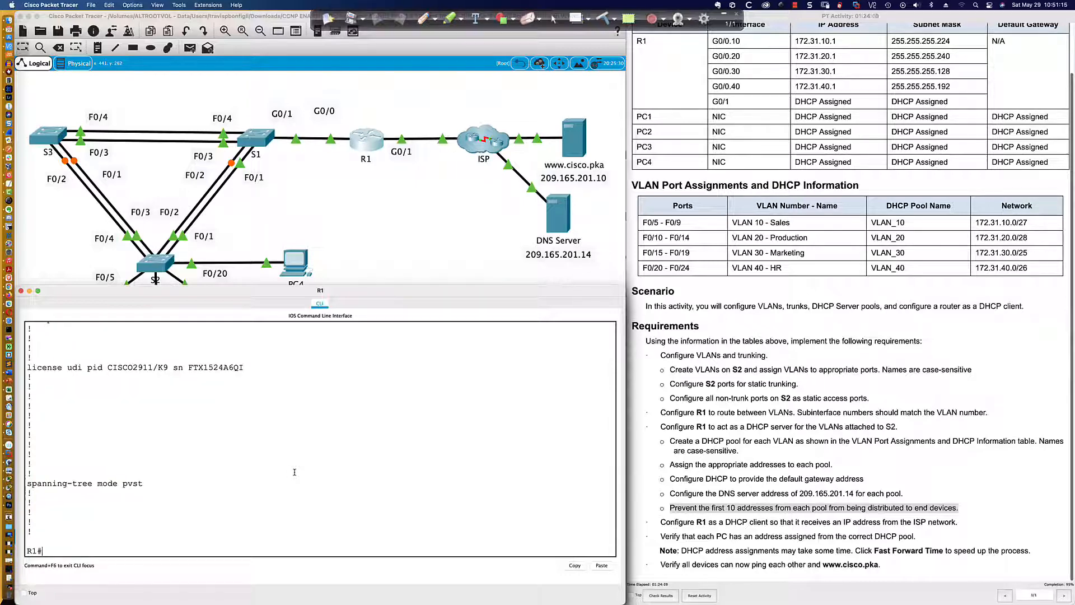
# - Enter global configuration on R1, open subinterface gi0/0.40, and recheck the VLAN_40 pool in the earlier output
pyautogui.write('conf t')
pyautogui.press('Return')
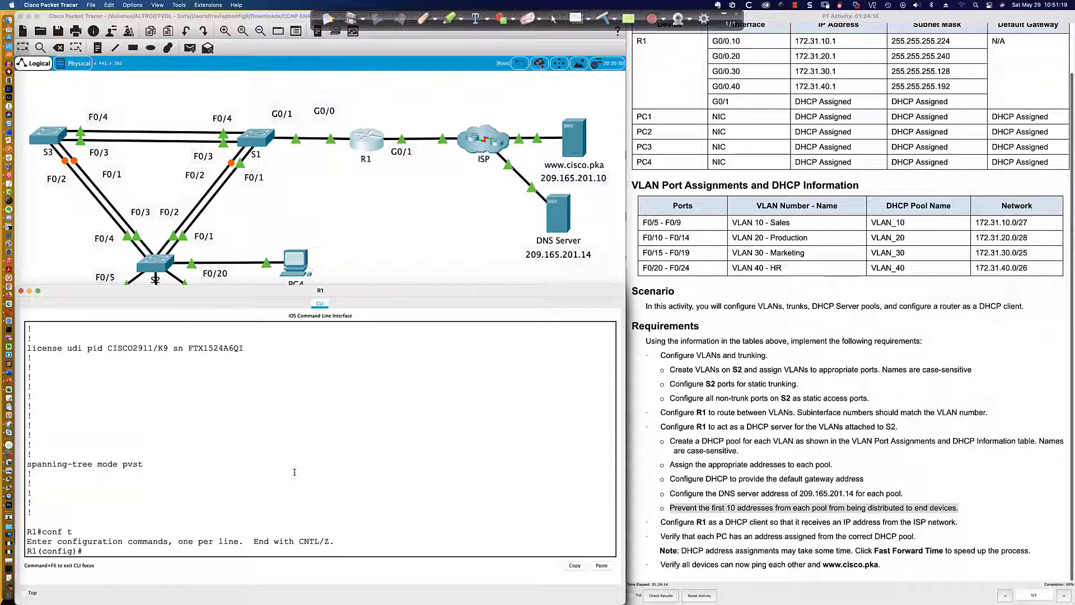
pyautogui.write('int gi0/0.40')
pyautogui.press('Return')
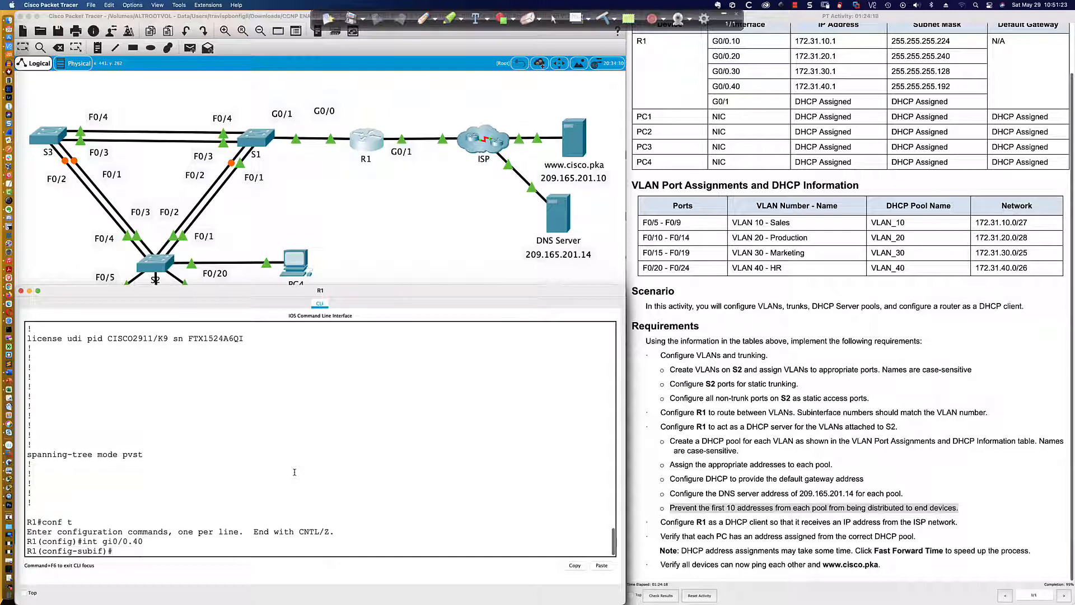
pyautogui.scroll(10, 294, 472)
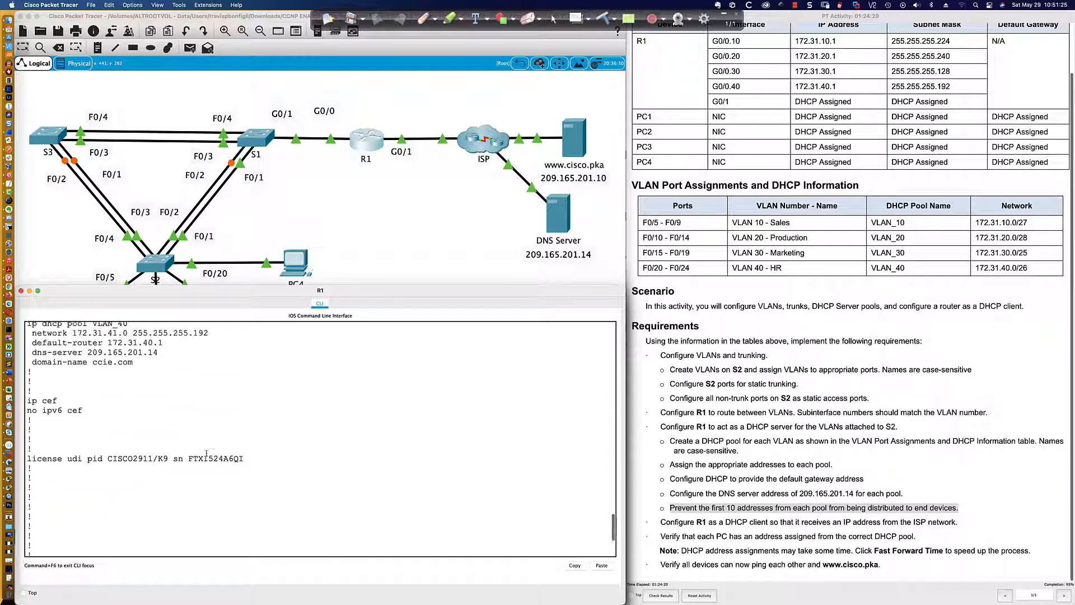
pyautogui.scroll(-10, 207, 453)
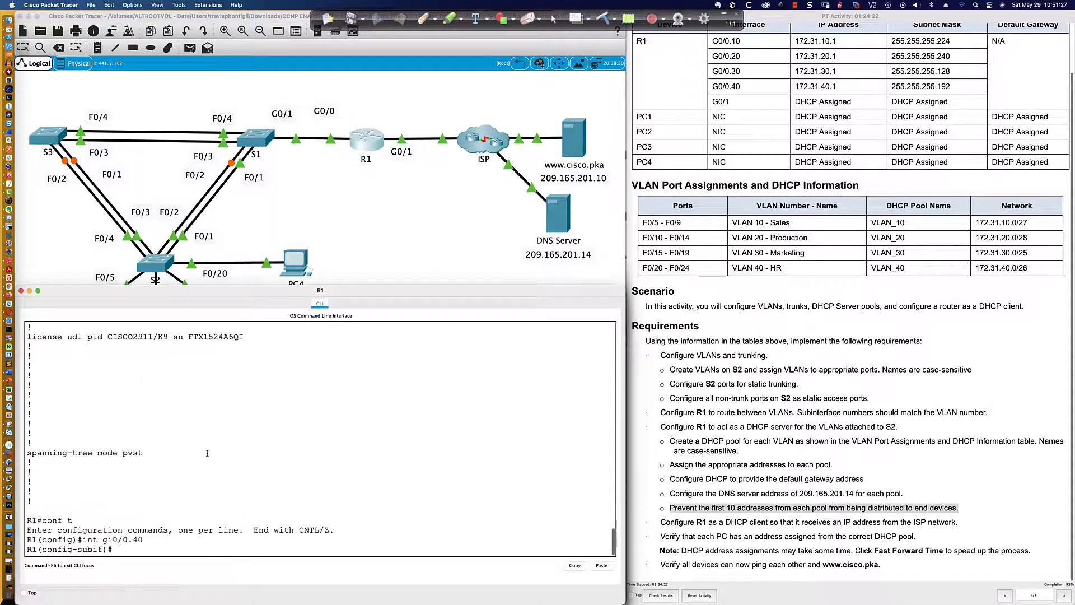
# - Enter DHCP configuration for the VLAN_40 pool on R1
pyautogui.write('ip dhc')
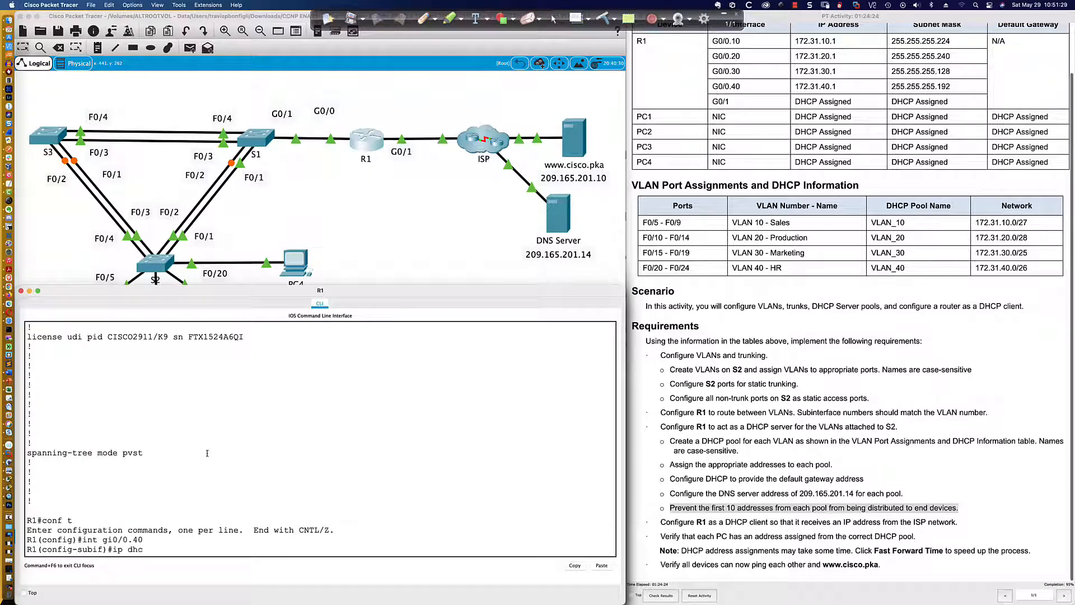
pyautogui.write('p poll VLAN_40')
pyautogui.press('Return')
# - Try to assign 172.31.40.0 with mask 255.255.255.192 to the VLAN_40 pool using the ip add command
pyautogui.write('ip add')
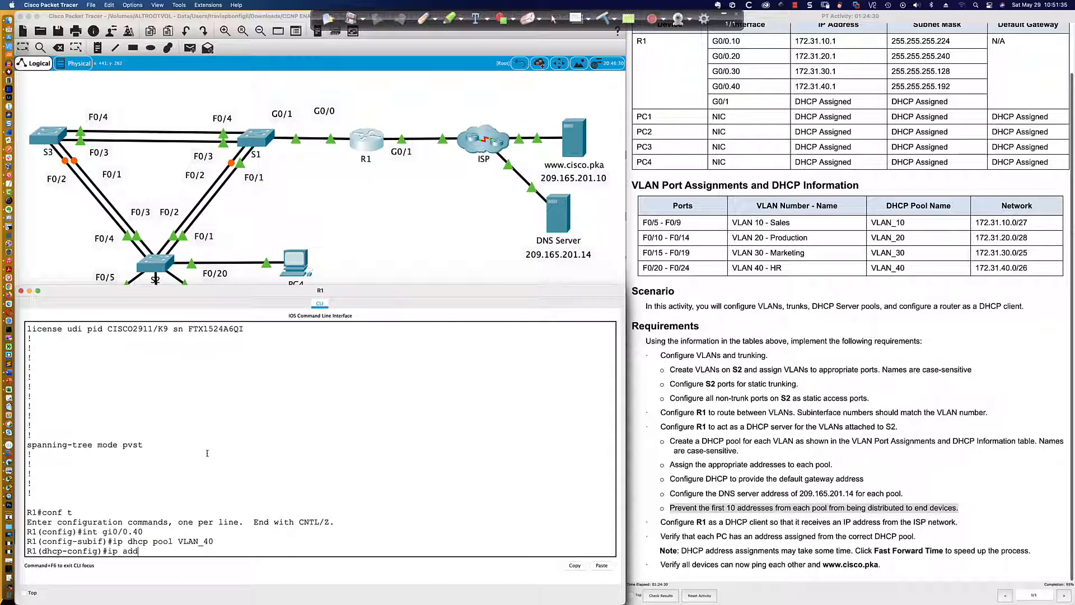
pyautogui.write(' 172.31.40.0 255.255')
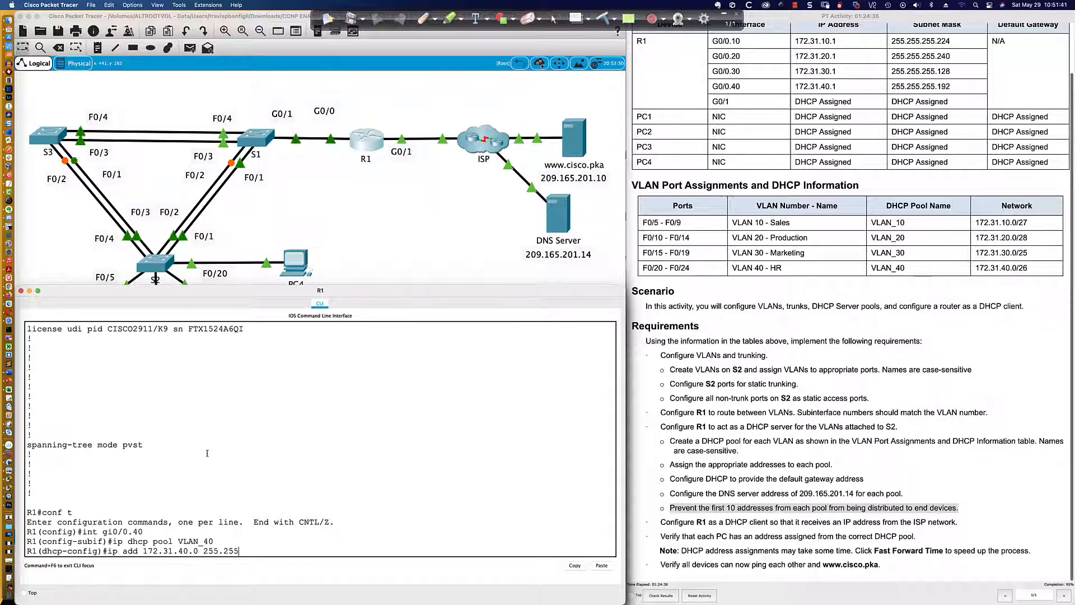
pyautogui.write('.255.192')
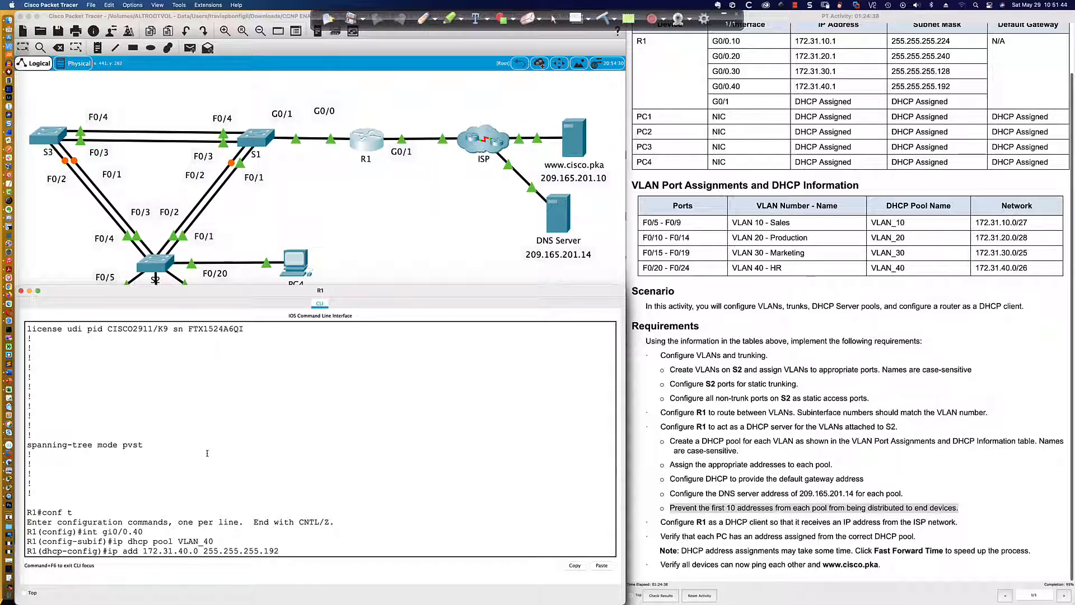
pyautogui.press('Return')
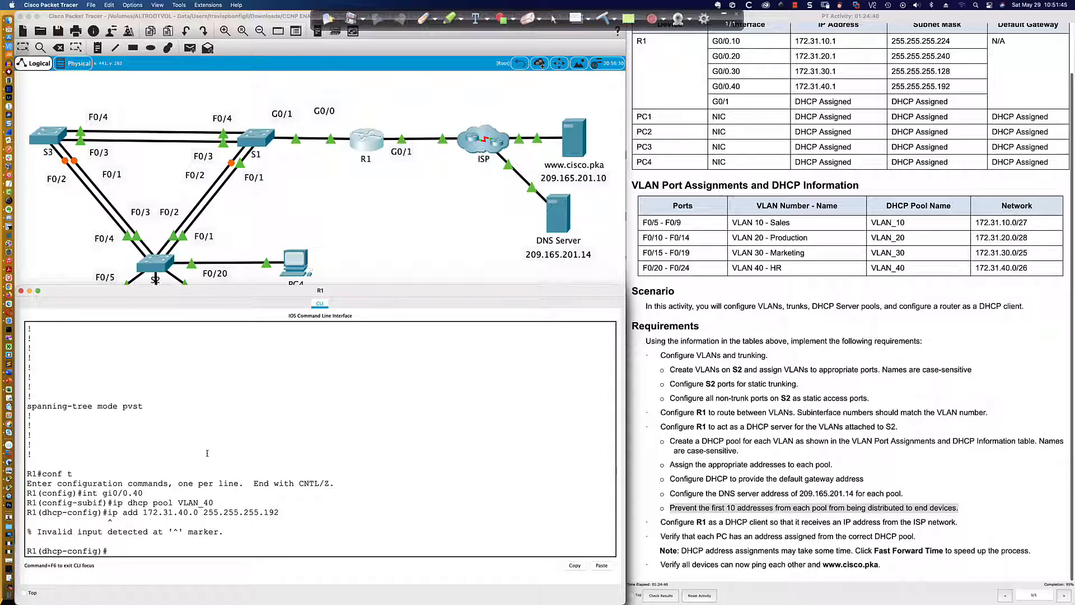
# - Rework the previous command into a net statement that sets the VLAN_40 pool's network to 172.31.40.0 255.255.255.192
pyautogui.press('Up')
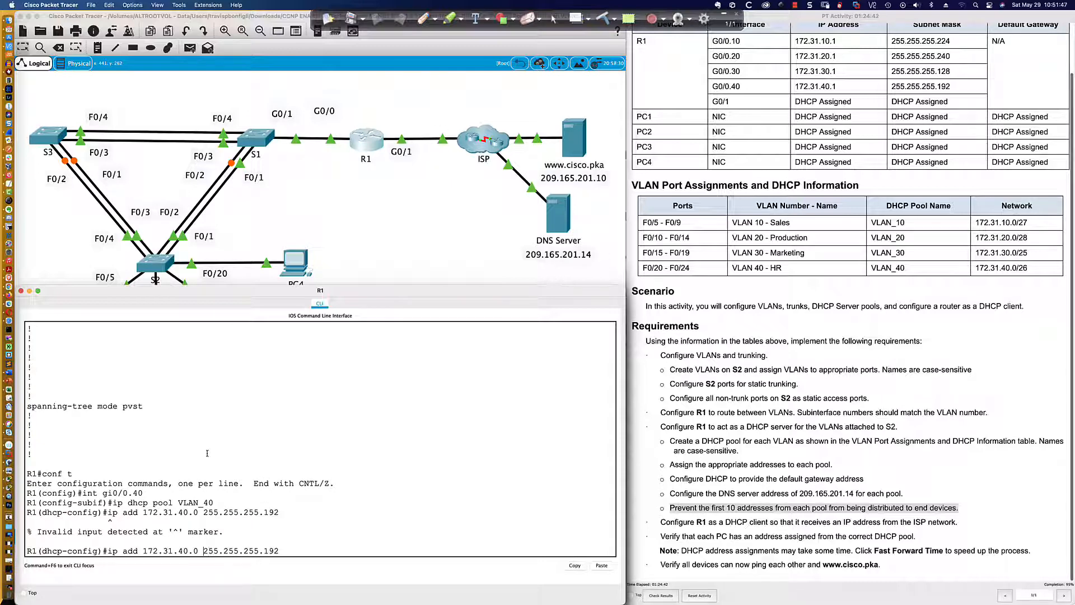
pyautogui.press('Left')
pyautogui.press('Left')
pyautogui.press('Left')
pyautogui.press('Left')
pyautogui.press('Left')
pyautogui.press('Left')
pyautogui.press('BackSpace')
pyautogui.press('BackSpace')
pyautogui.press('BackSpace')
pyautogui.press('BackSpace')
pyautogui.press('BackSpace')
pyautogui.press('BackSpace')
pyautogui.press('BackSpace')
pyautogui.write('net')
pyautogui.press('Tab')
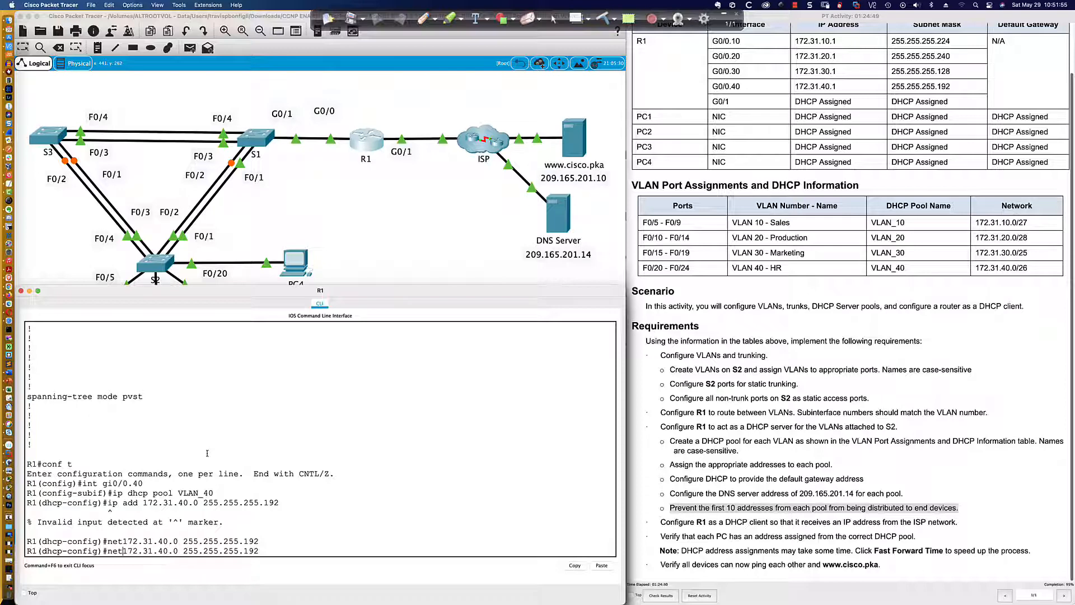
pyautogui.press('Return')
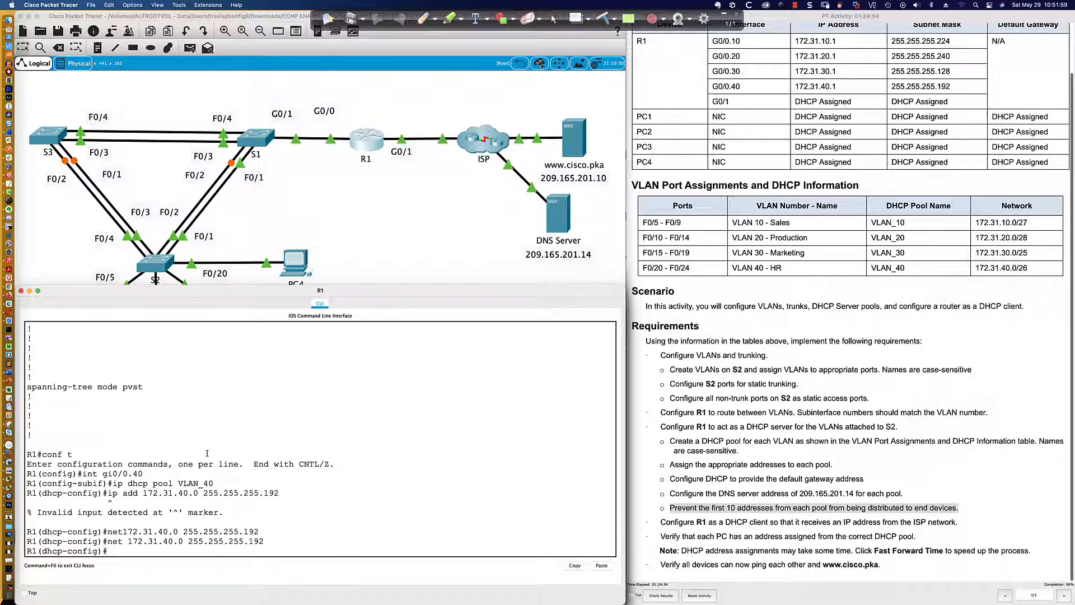
# - Leave configuration mode on R1 and save the running configuration with wri mem
pyautogui.write('end')
pyautogui.press('Return')
pyautogui.write('wri emm')
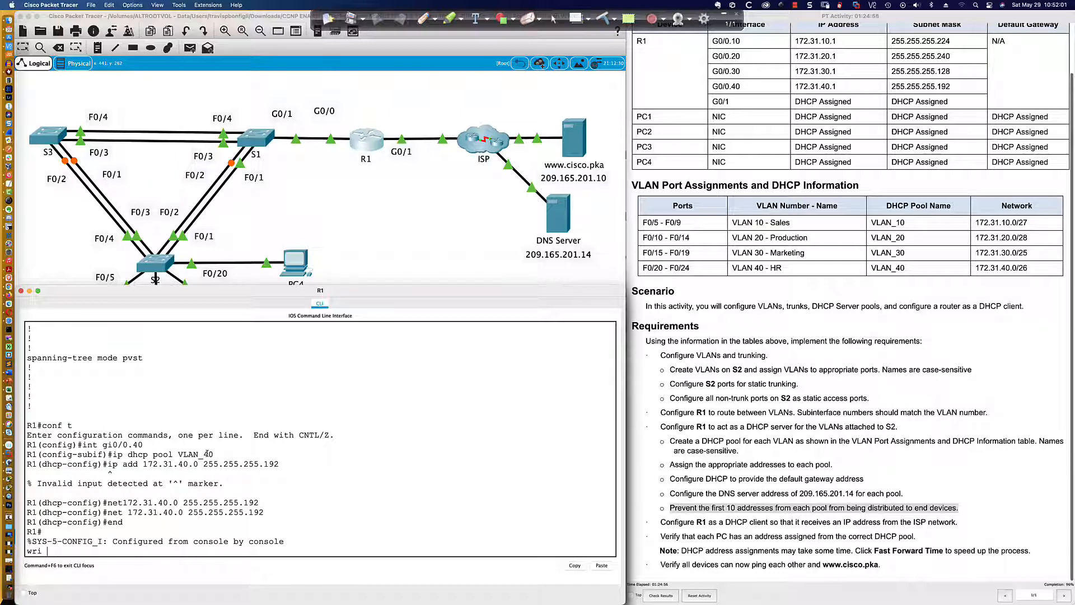
pyautogui.press('Return')
# - Switch PC4's IP configuration to Static and back to DHCP to request a new address
pyautogui.click(296, 262)
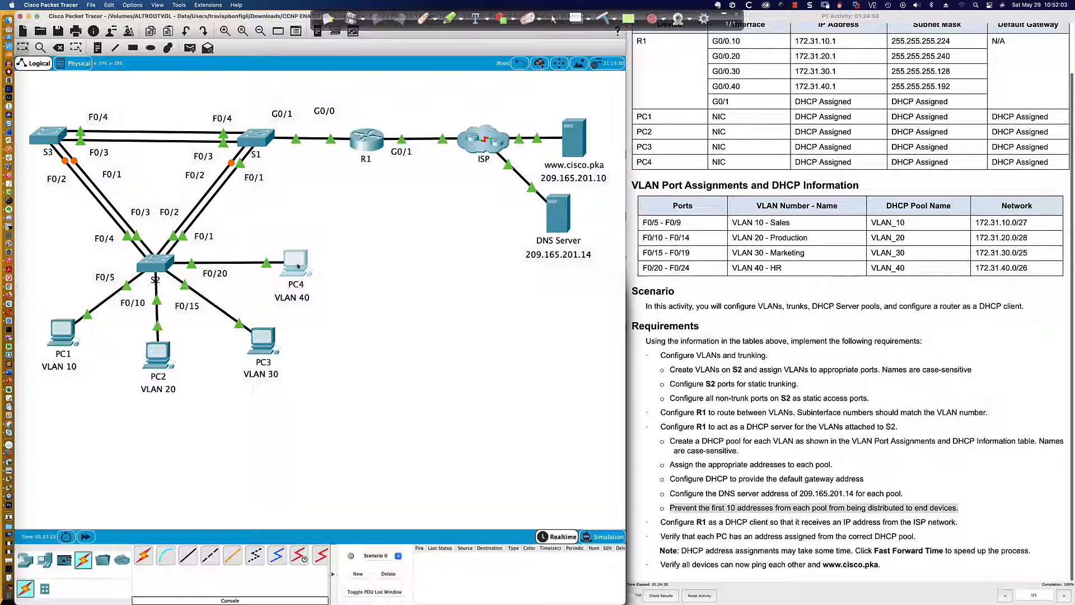
pyautogui.click(229, 361)
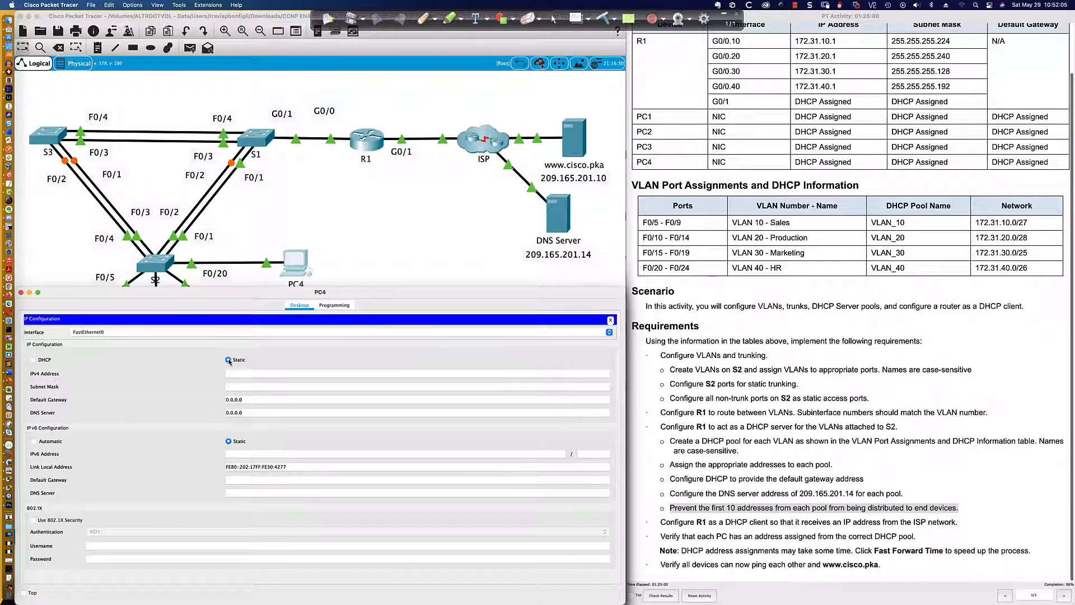
pyautogui.click(33, 361)
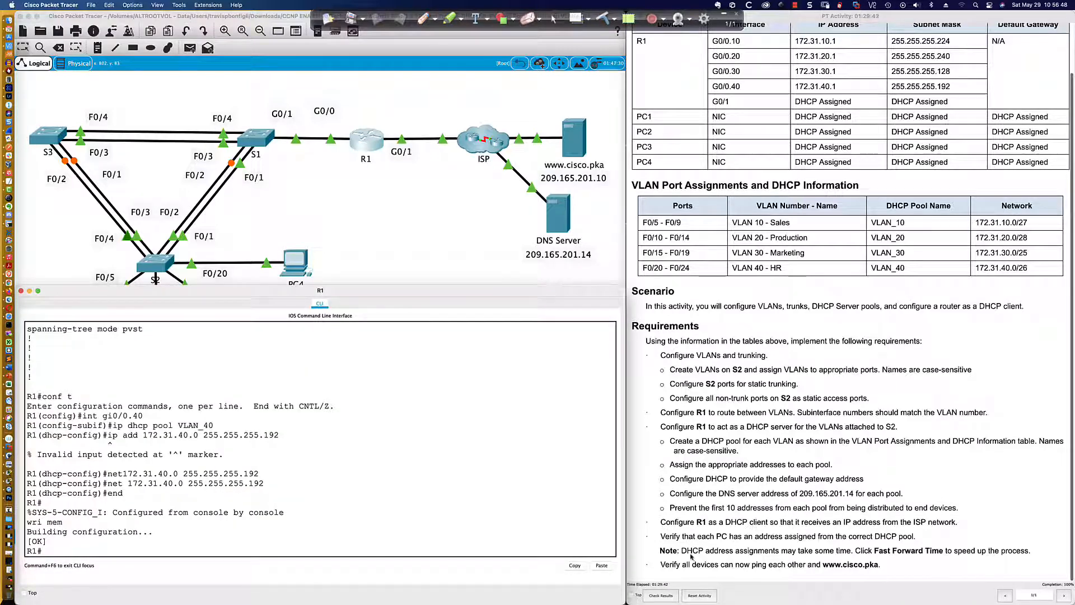
# - Show the DHCP bindings on R1 and examine the leased addresses, client hardware addresses and lease expirations
pyautogui.press('Return')
pyautogui.press('Return')
pyautogui.press('Return')
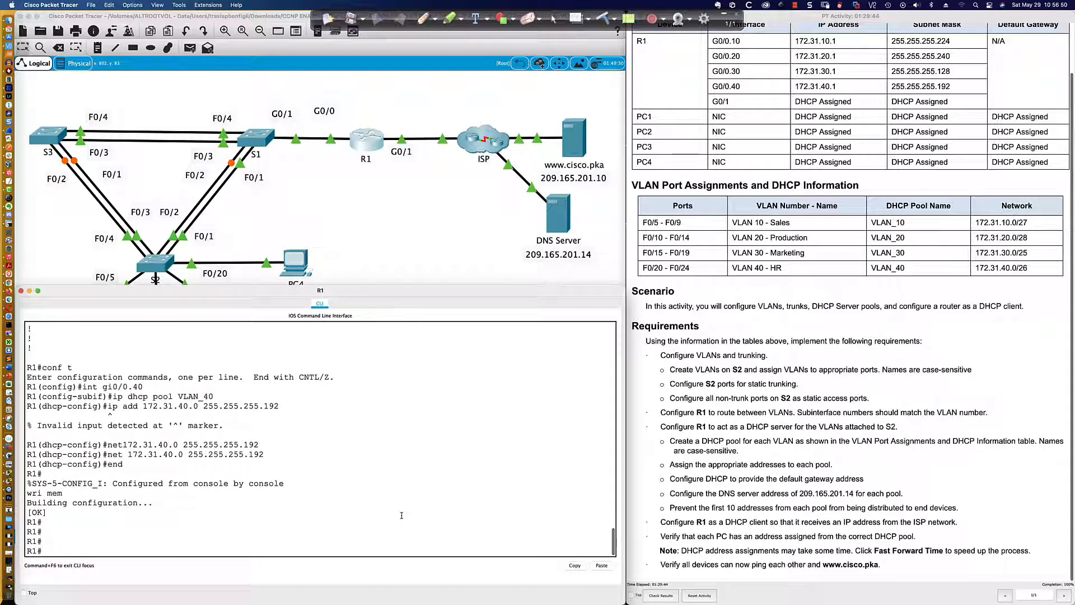
pyautogui.write('sh ip dhcp bind')
pyautogui.press('Tab')
pyautogui.press('Return')
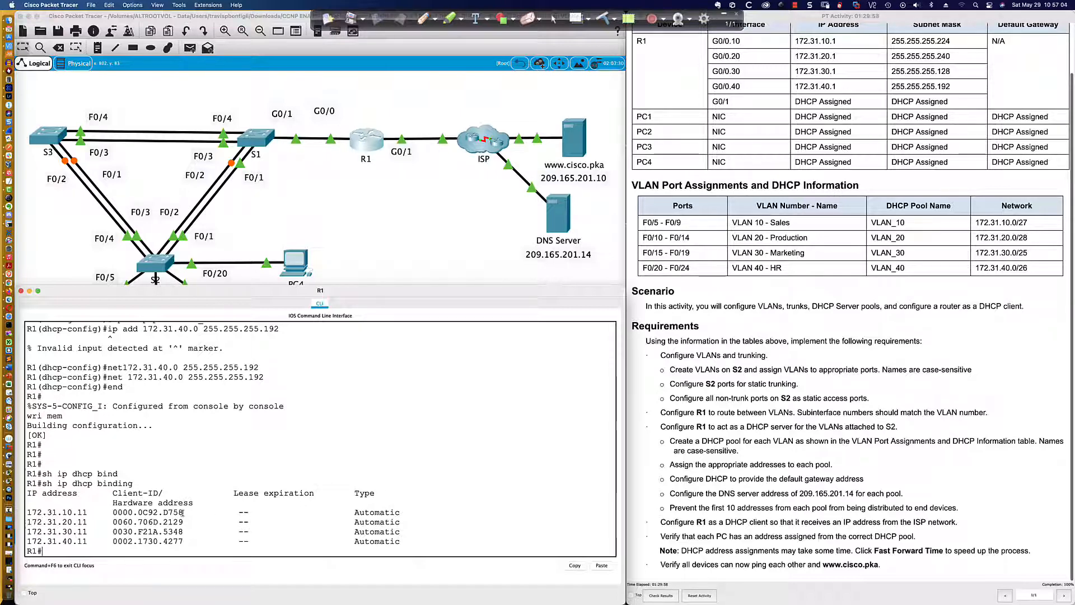
pyautogui.moveTo(182, 513); pyautogui.dragTo(113, 513)
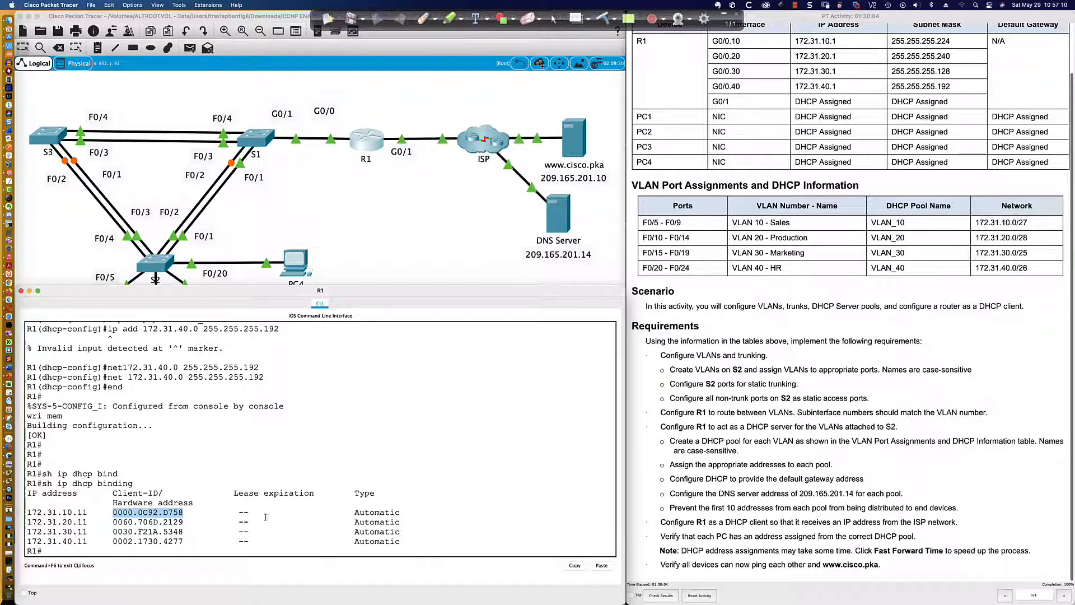
pyautogui.moveTo(240, 511); pyautogui.dragTo(253, 541)
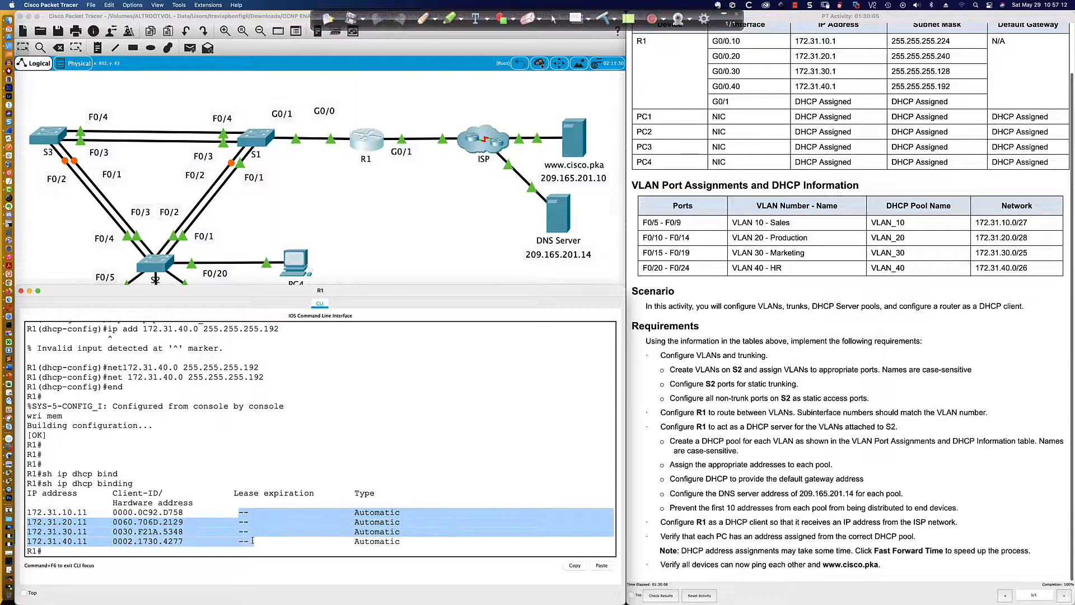
pyautogui.click(353, 537)
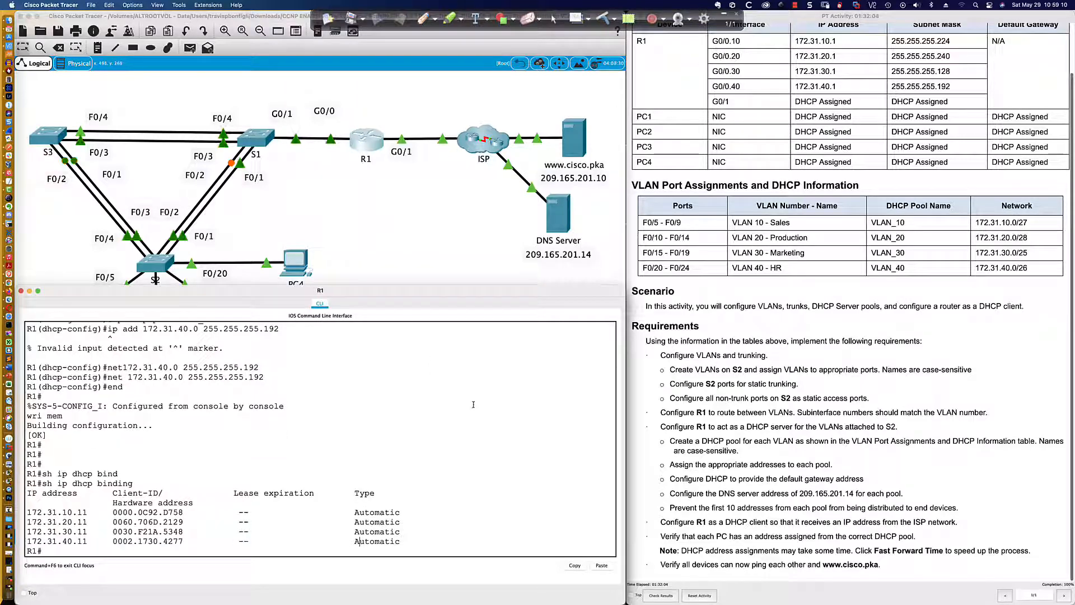
# - Switch to the PowerPoint title slide of the presentation and collapse the floating annotation toolbar
pyautogui.press('super+Tab')
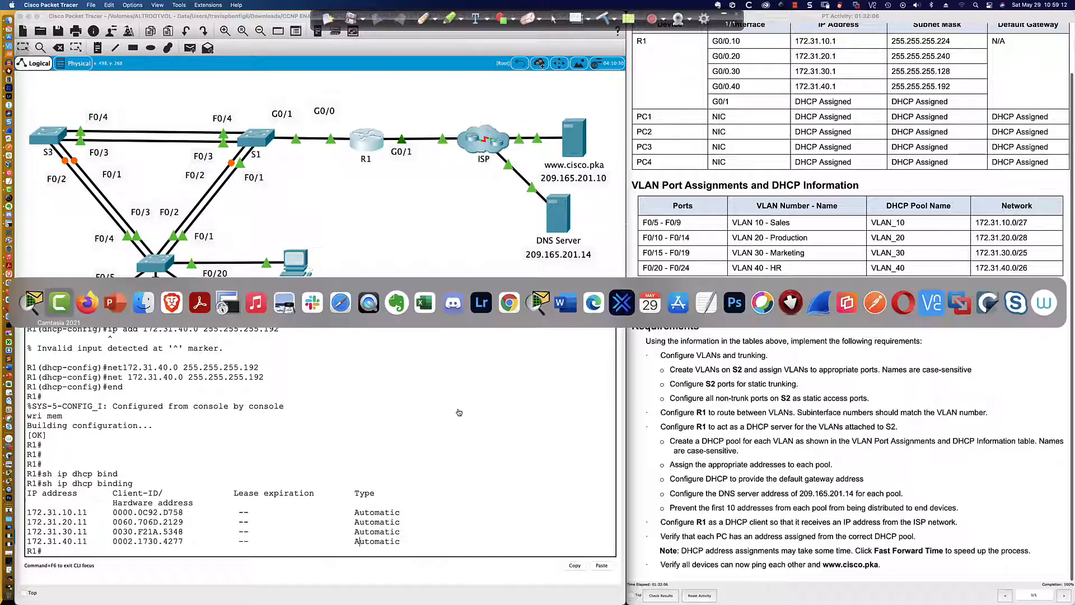
pyautogui.press('super+Tab')
pyautogui.press('super+Tab')
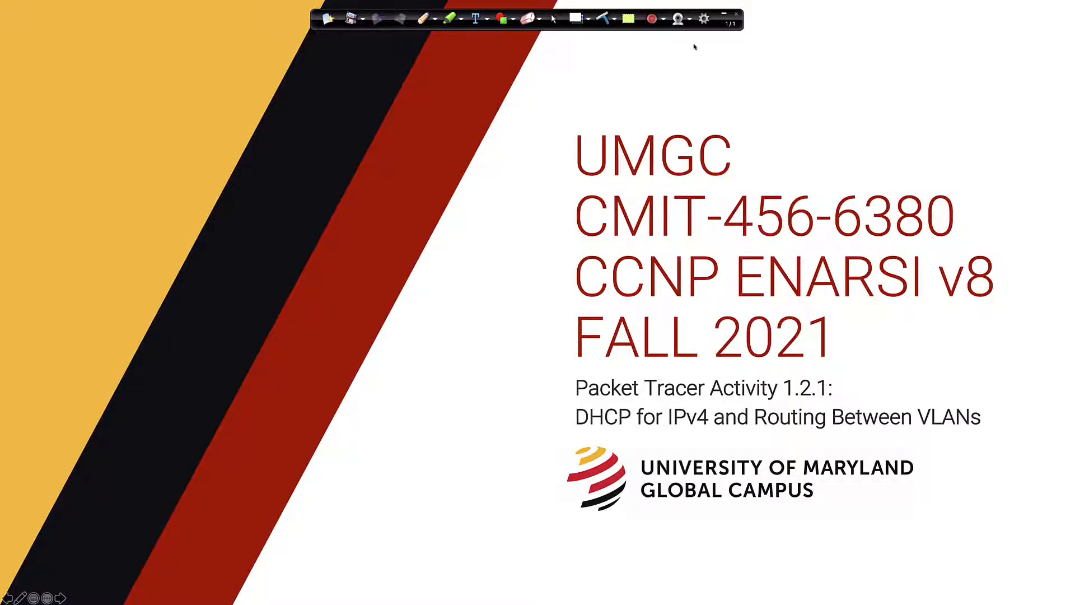
pyautogui.click(723, 16)
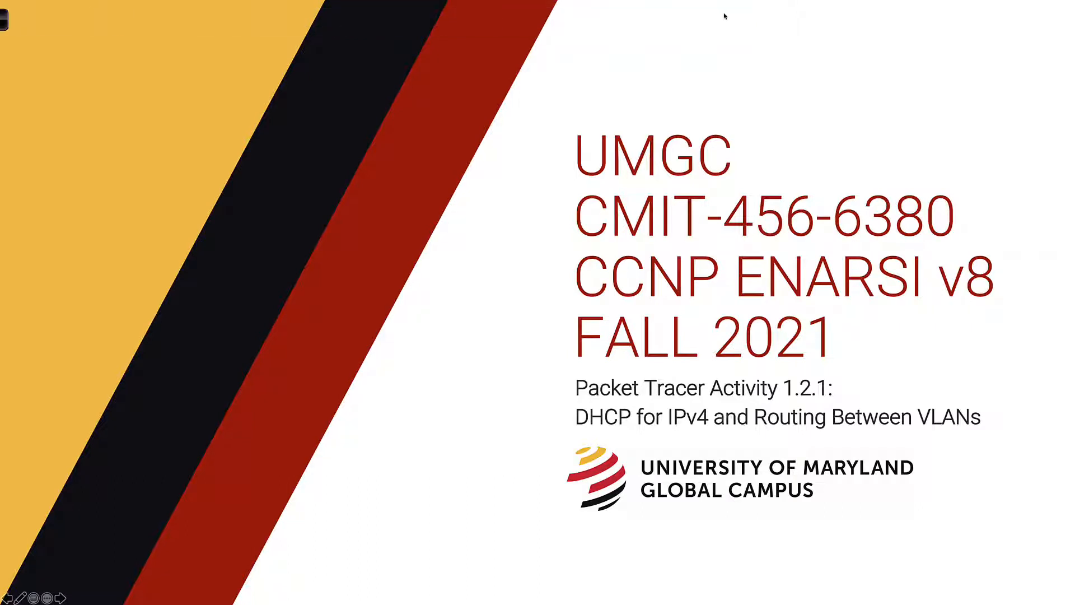